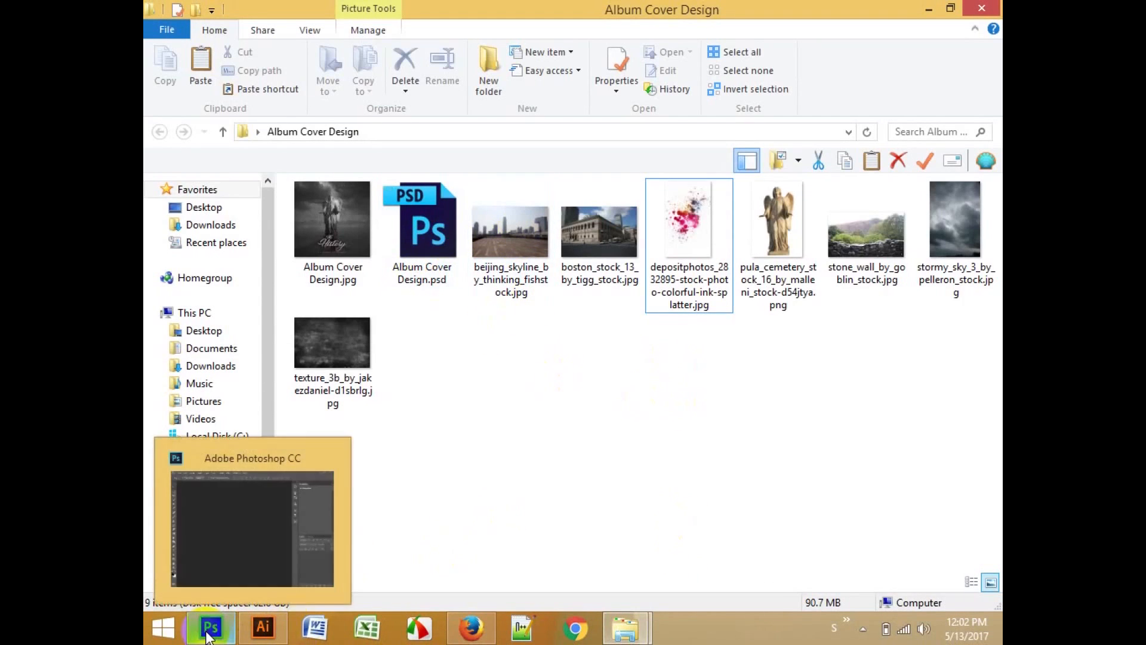
Step: Switch to Firefox and look through the Google image results for album cover design
{"action": "left_click", "coordinate": [470, 627]}
{"action": "scroll", "coordinate": [537, 296], "scroll_direction": "up", "scroll_amount": 4}
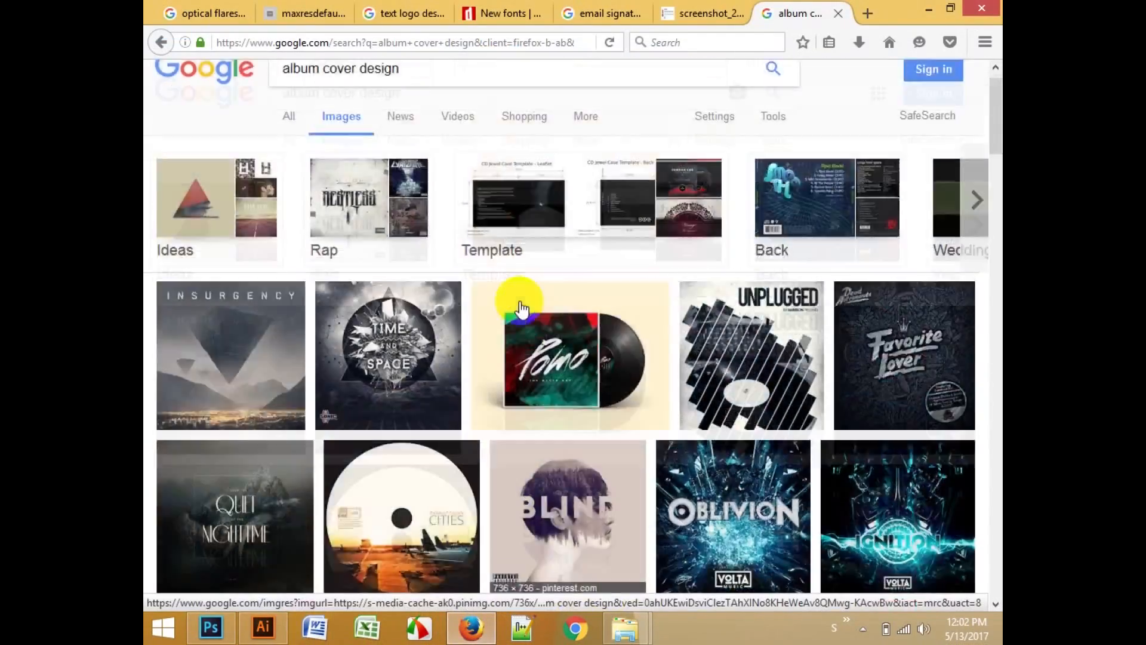
{"action": "scroll", "coordinate": [519, 304], "scroll_direction": "down", "scroll_amount": 2}
{"action": "scroll", "coordinate": [519, 311], "scroll_direction": "up", "scroll_amount": 2}
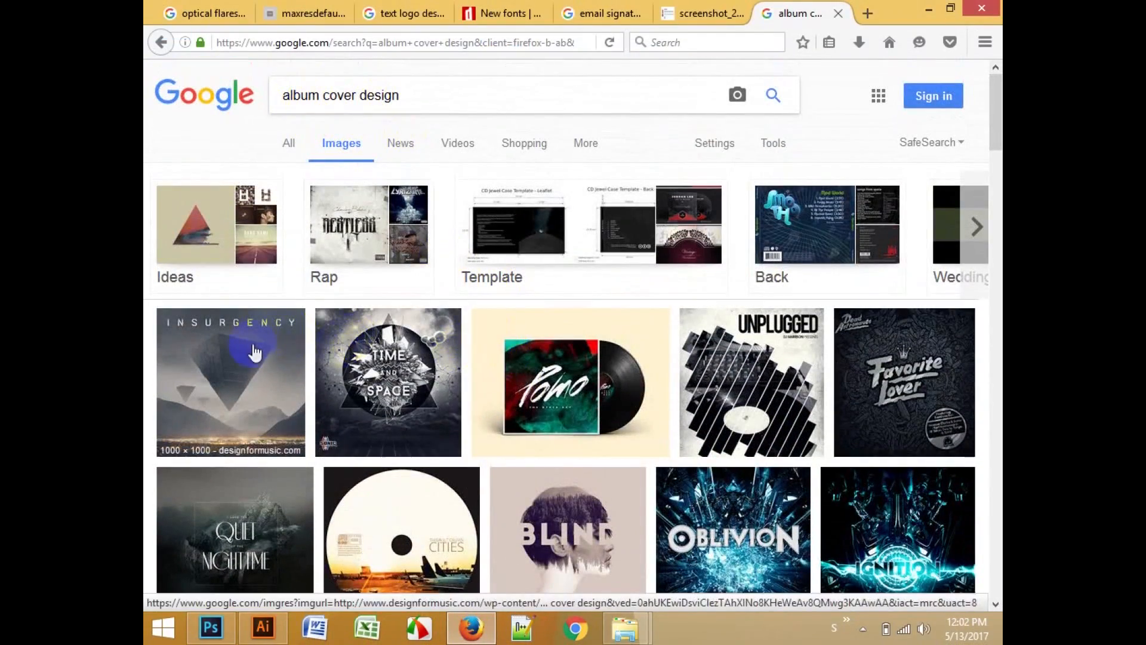
{"action": "scroll", "coordinate": [870, 406], "scroll_direction": "down", "scroll_amount": 3}
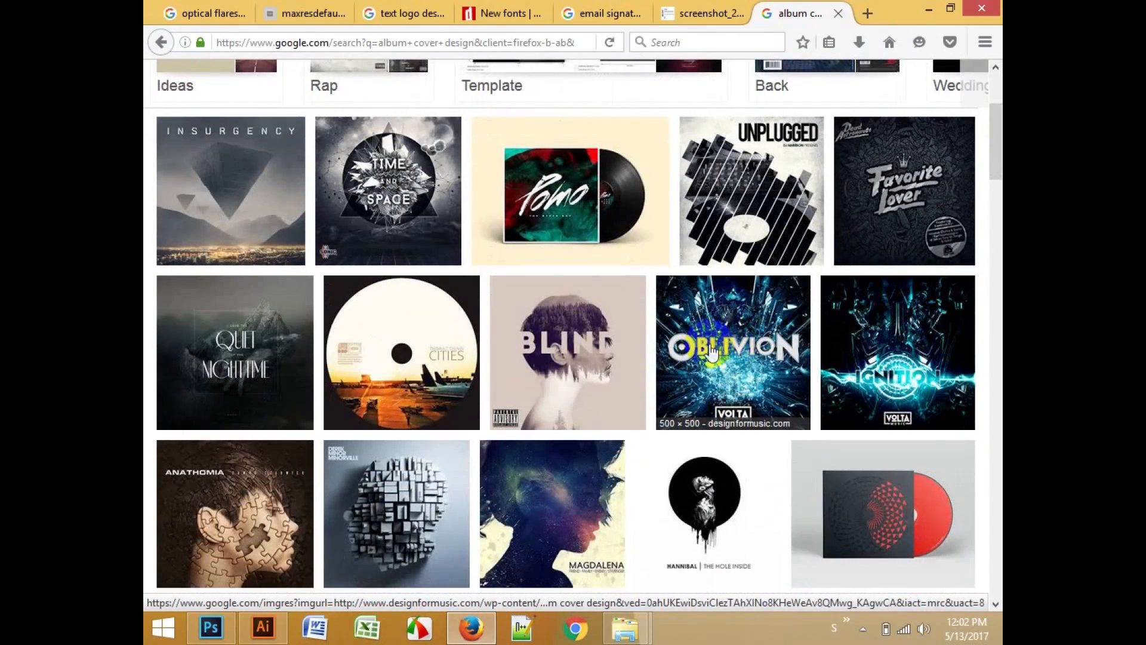
{"action": "scroll", "coordinate": [710, 352], "scroll_direction": "down", "scroll_amount": 6}
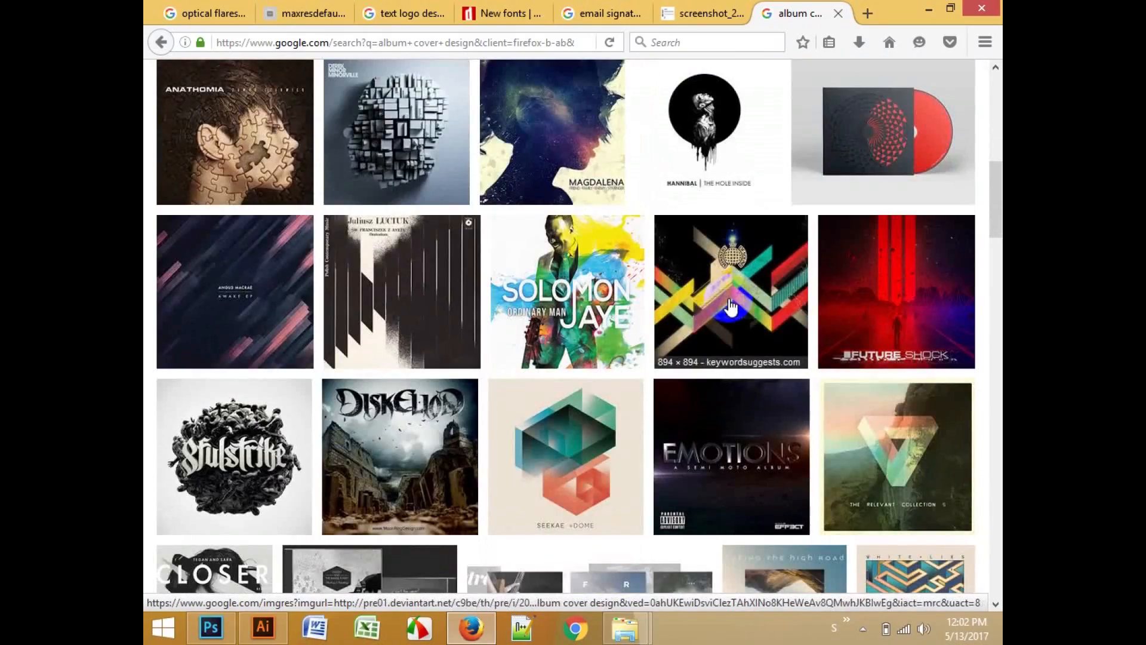
{"action": "scroll", "coordinate": [731, 307], "scroll_direction": "down", "scroll_amount": 6}
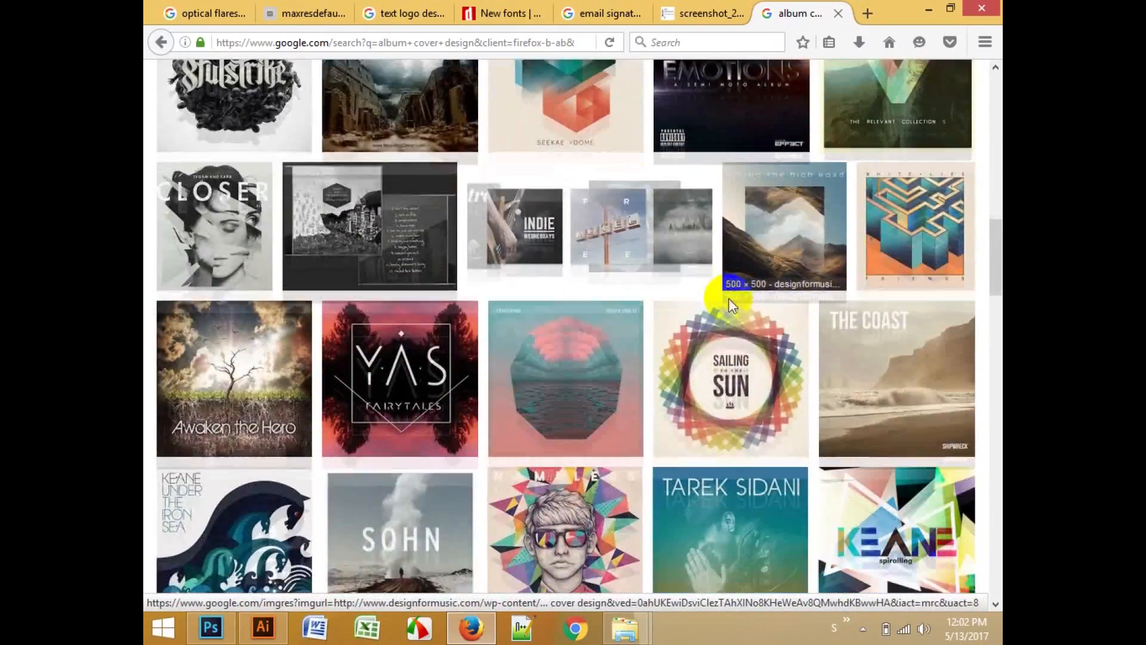
{"action": "scroll", "coordinate": [731, 306], "scroll_direction": "down", "scroll_amount": 7}
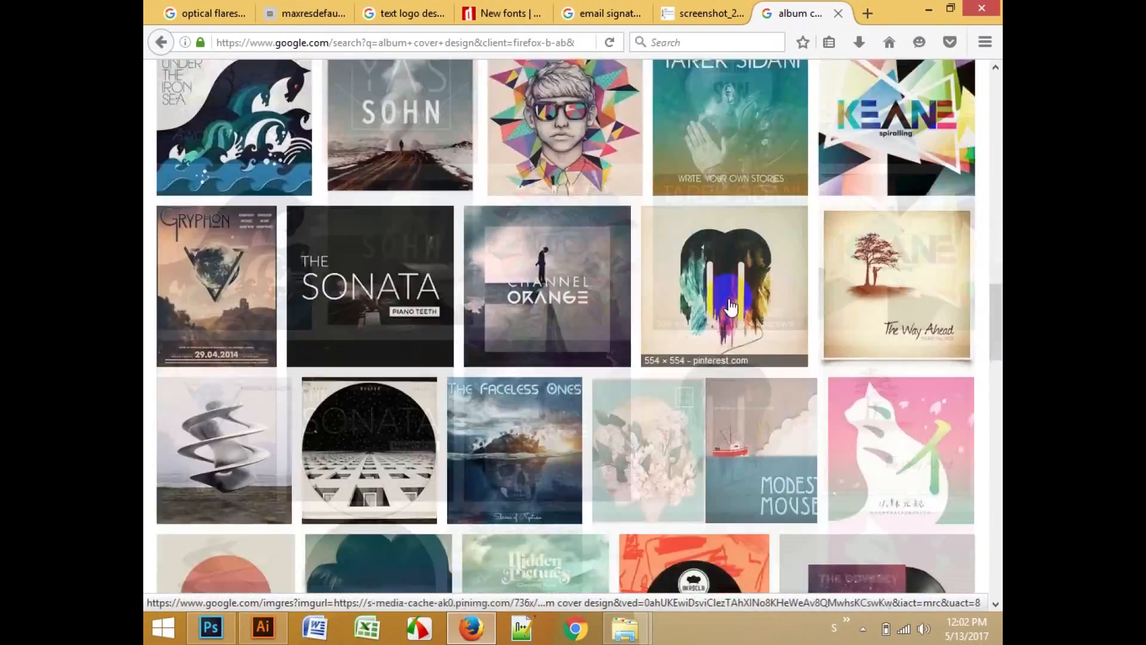
{"action": "scroll", "coordinate": [731, 307], "scroll_direction": "down", "scroll_amount": 7}
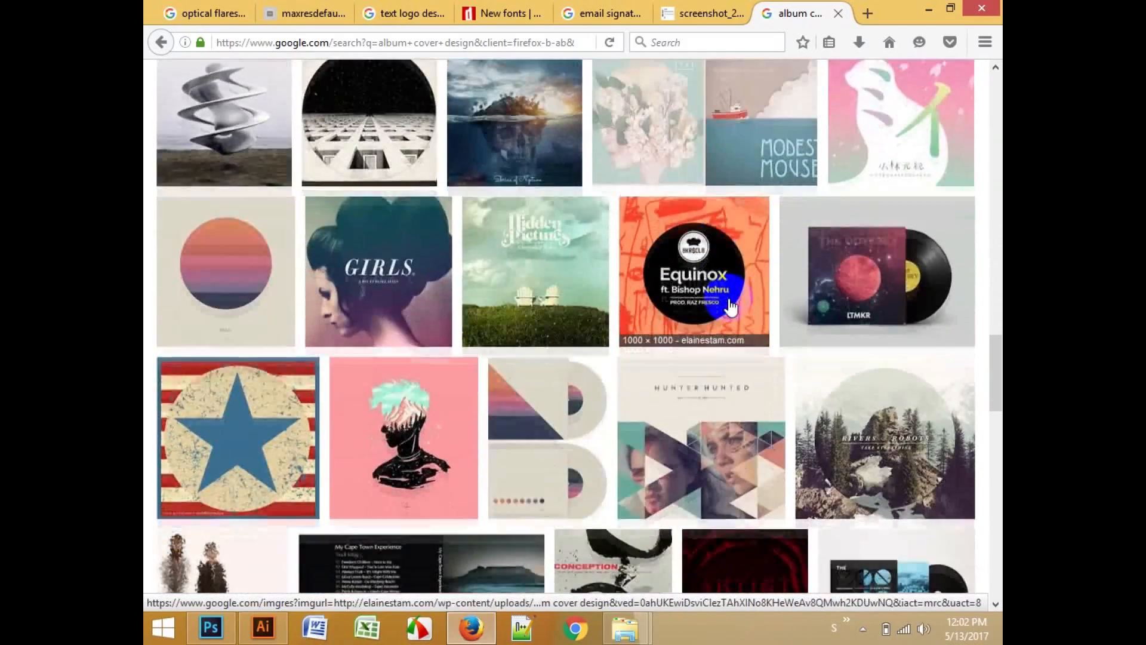
{"action": "left_click", "coordinate": [731, 306]}
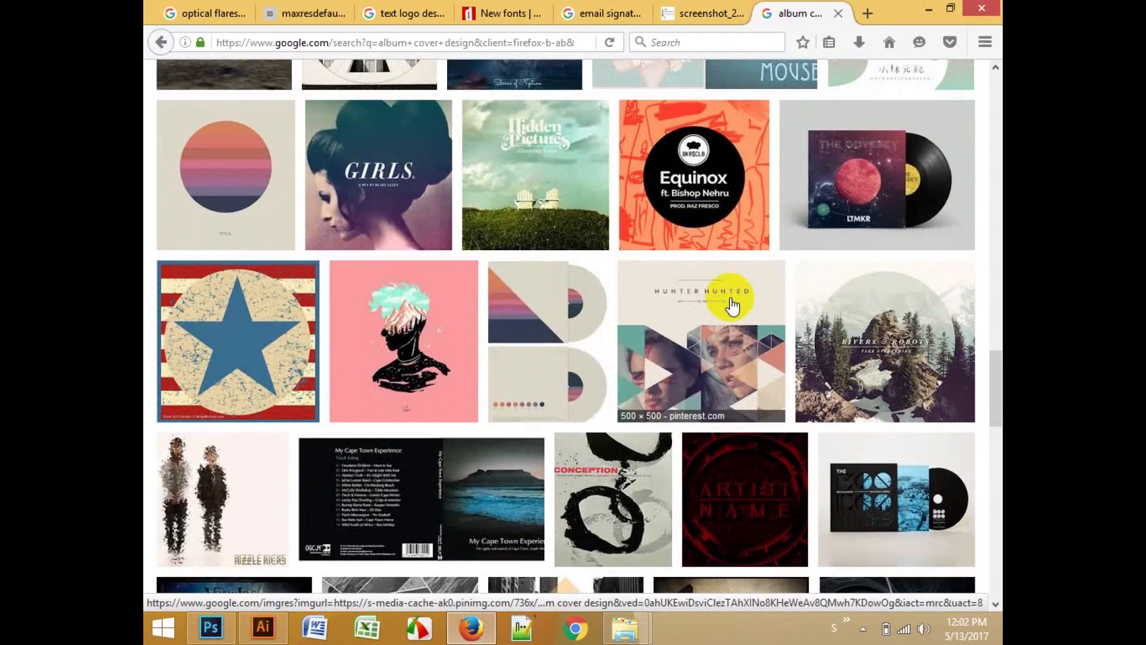
{"action": "scroll", "coordinate": [732, 306], "scroll_direction": "down", "scroll_amount": 2}
{"action": "scroll", "coordinate": [731, 306], "scroll_direction": "down", "scroll_amount": 3}
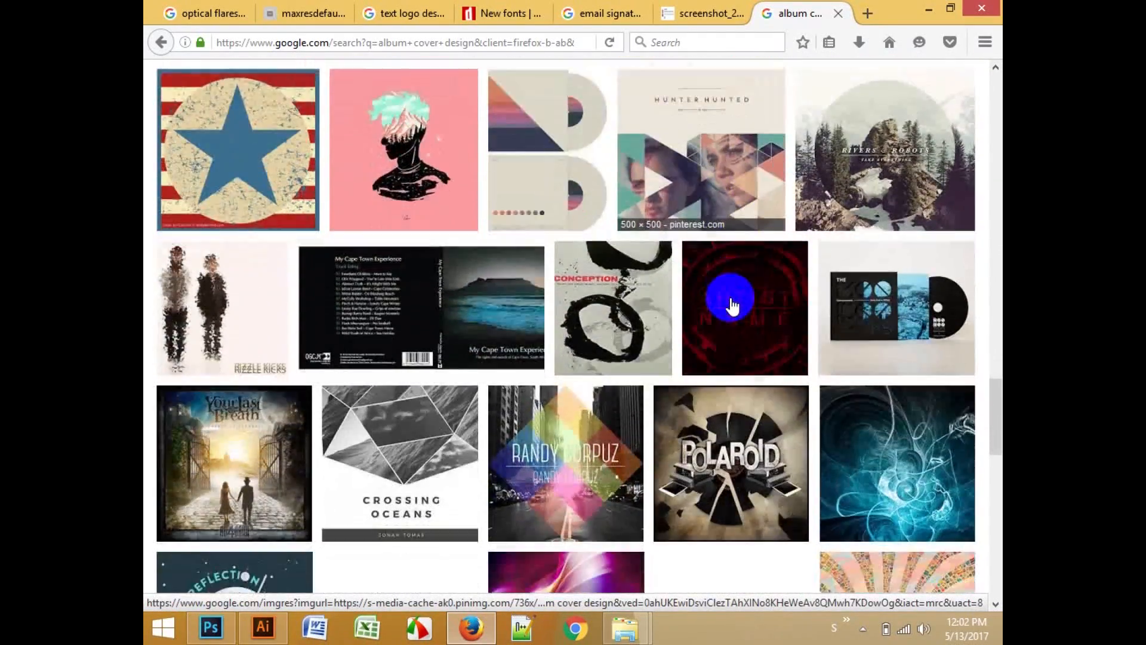
{"action": "scroll", "coordinate": [731, 306], "scroll_direction": "down", "scroll_amount": 2}
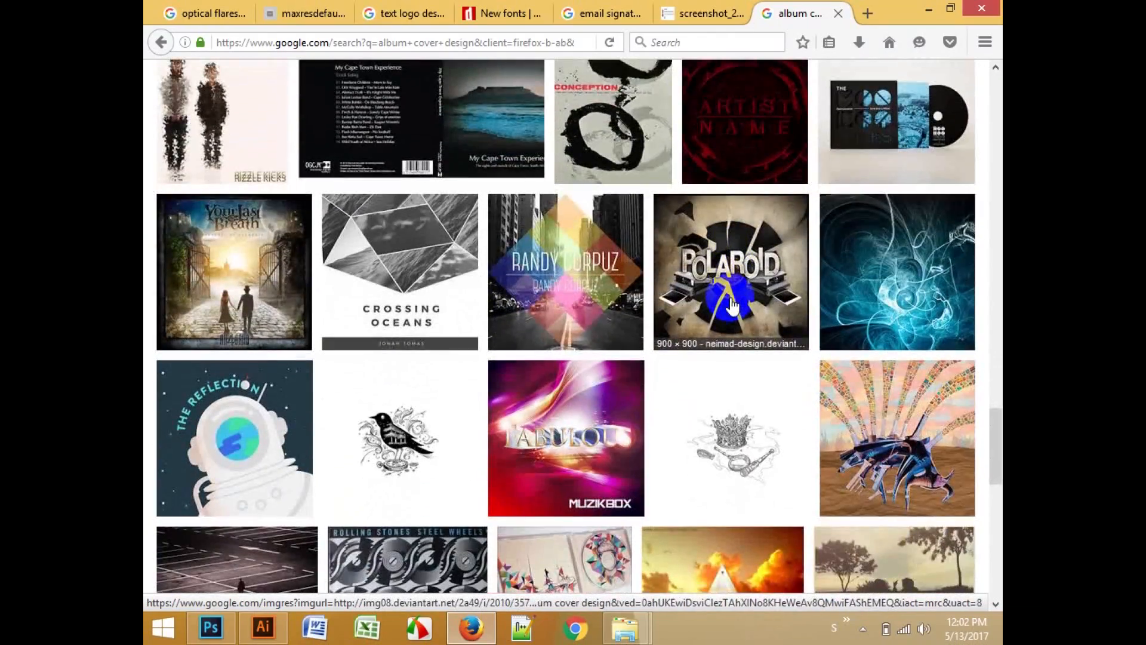
{"action": "scroll", "coordinate": [731, 306], "scroll_direction": "down", "scroll_amount": 3}
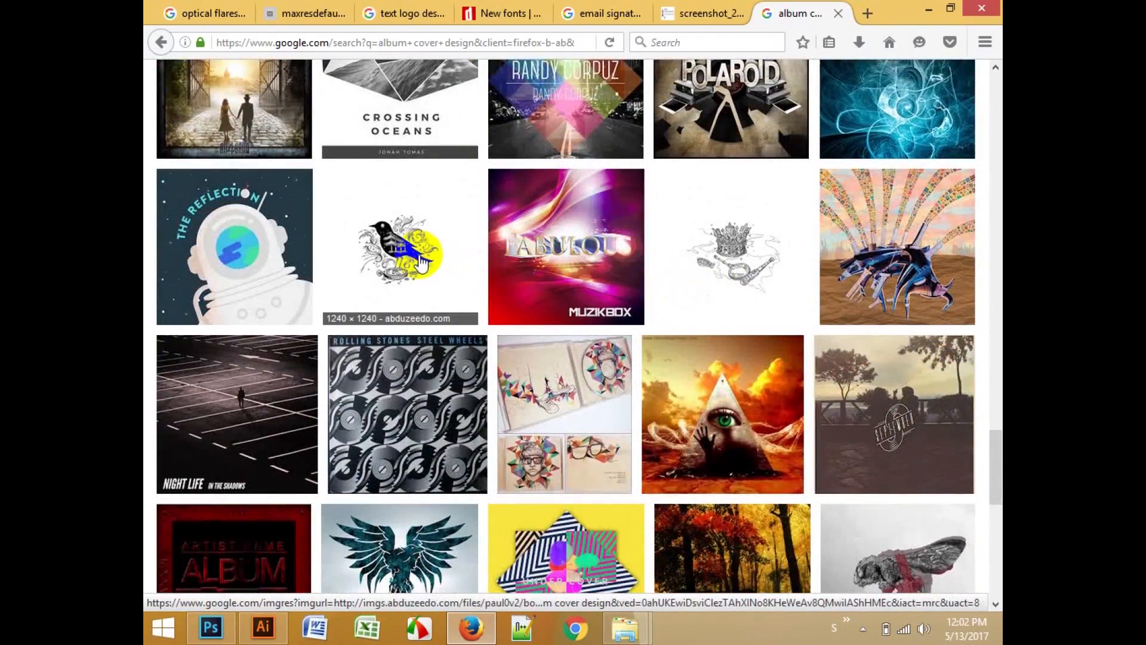
Step: Preview several album covers from the image results, including the bird drawing, Fabulous, Night Life and the eye pyramid
{"action": "left_click", "coordinate": [452, 250]}
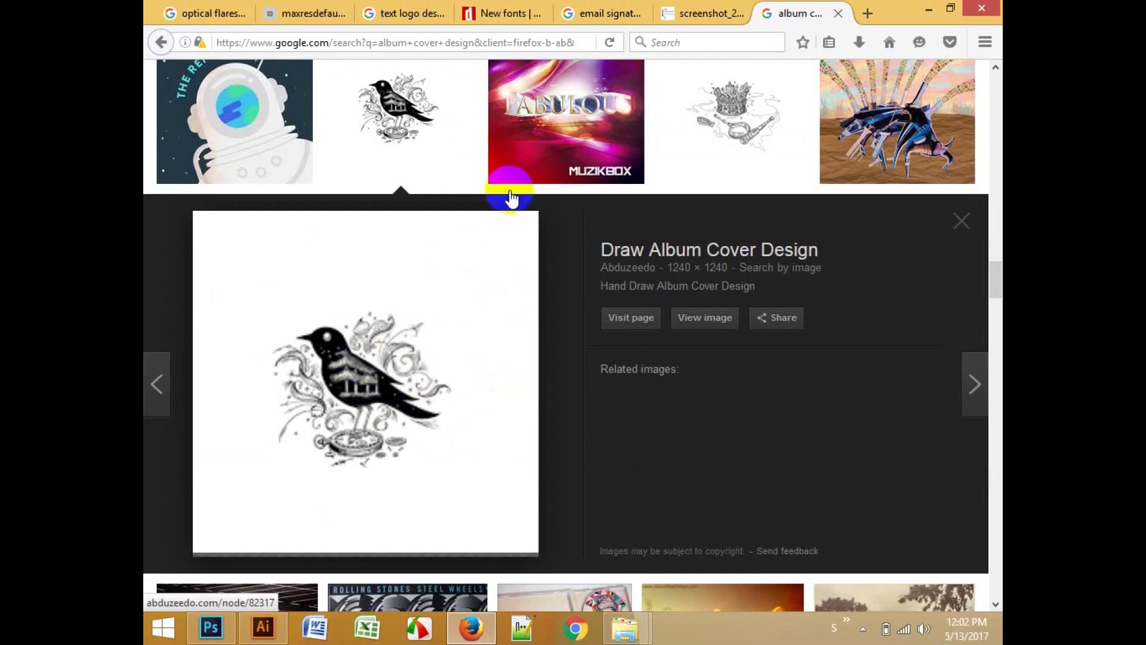
{"action": "left_click", "coordinate": [577, 107]}
{"action": "left_click", "coordinate": [714, 107]}
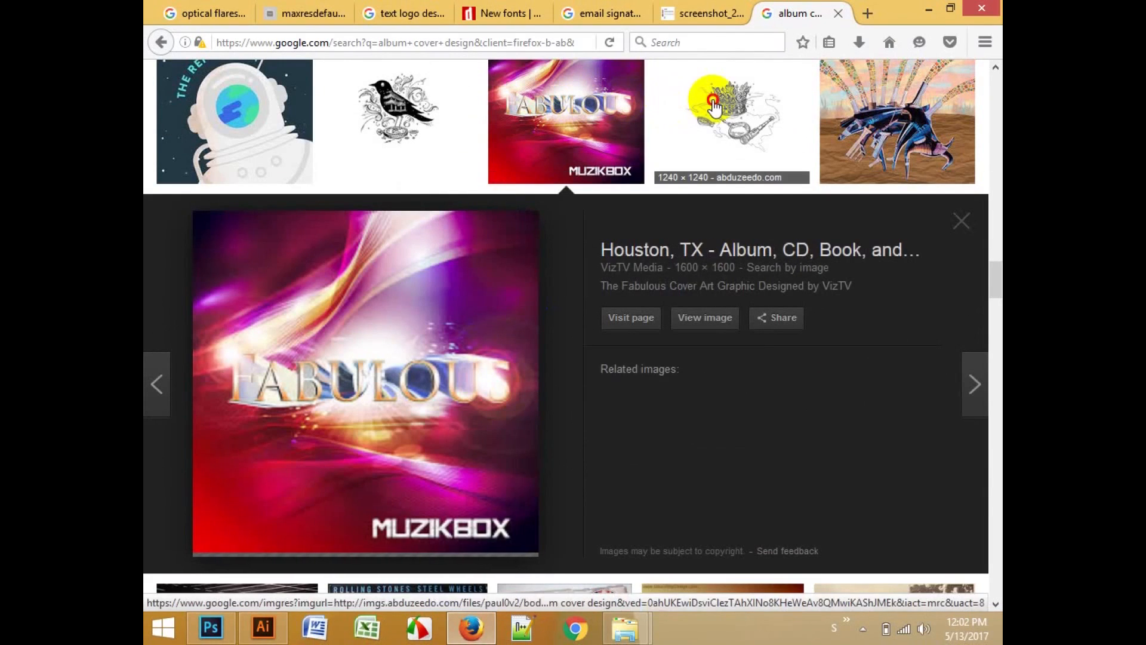
{"action": "left_click", "coordinate": [895, 123]}
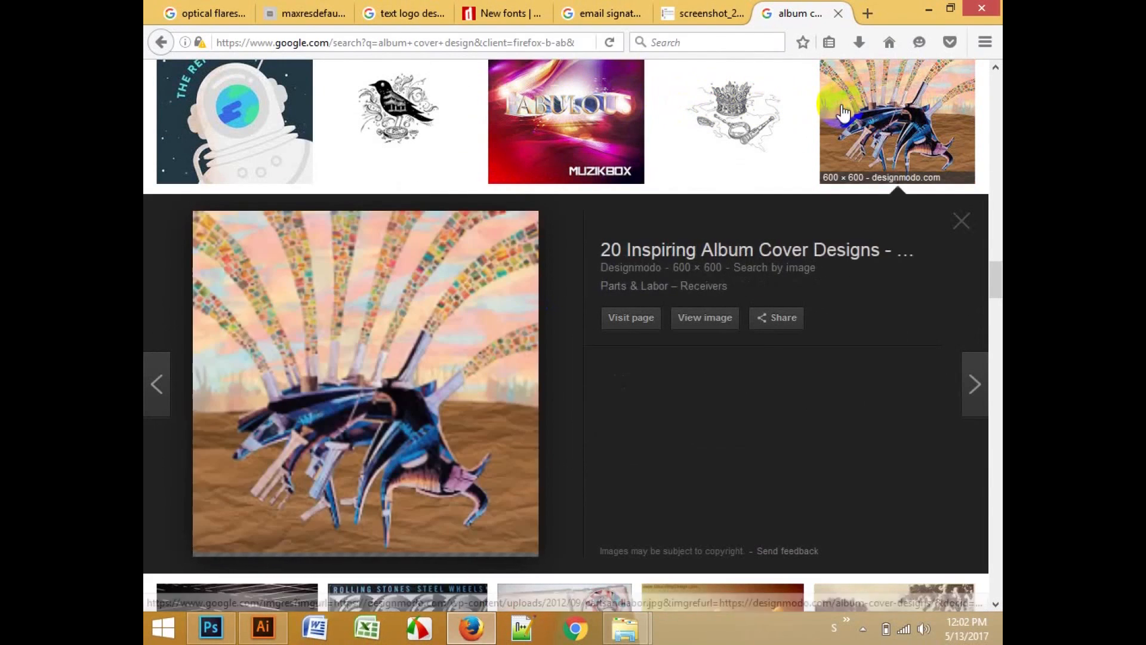
{"action": "scroll", "coordinate": [370, 348], "scroll_direction": "down", "scroll_amount": 3}
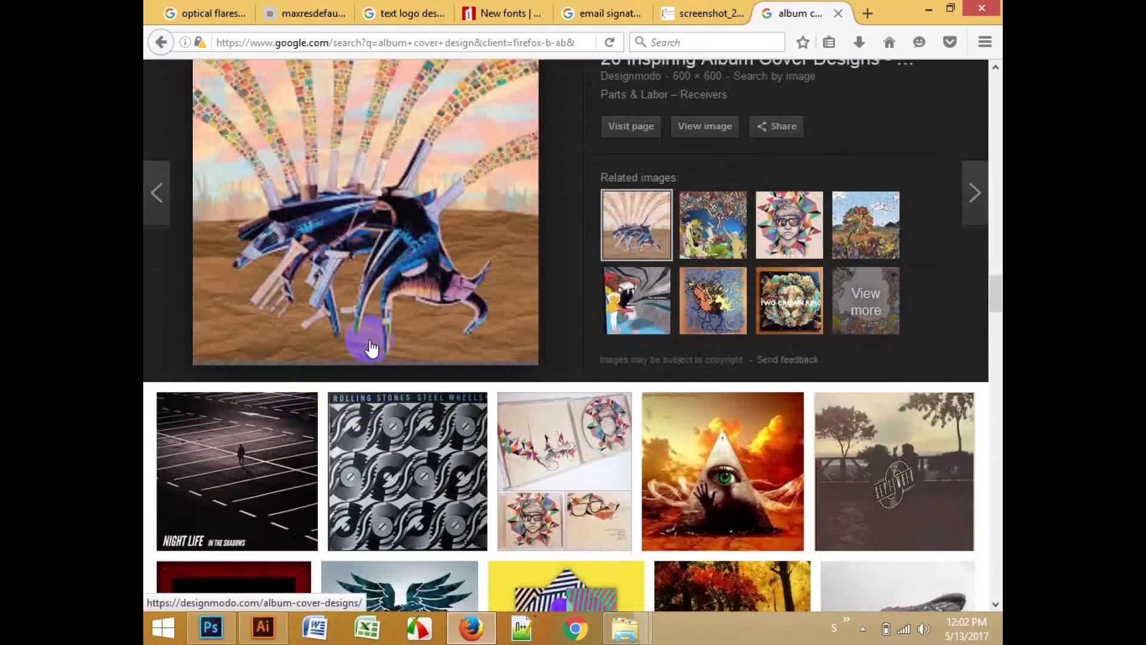
{"action": "left_click", "coordinate": [278, 438]}
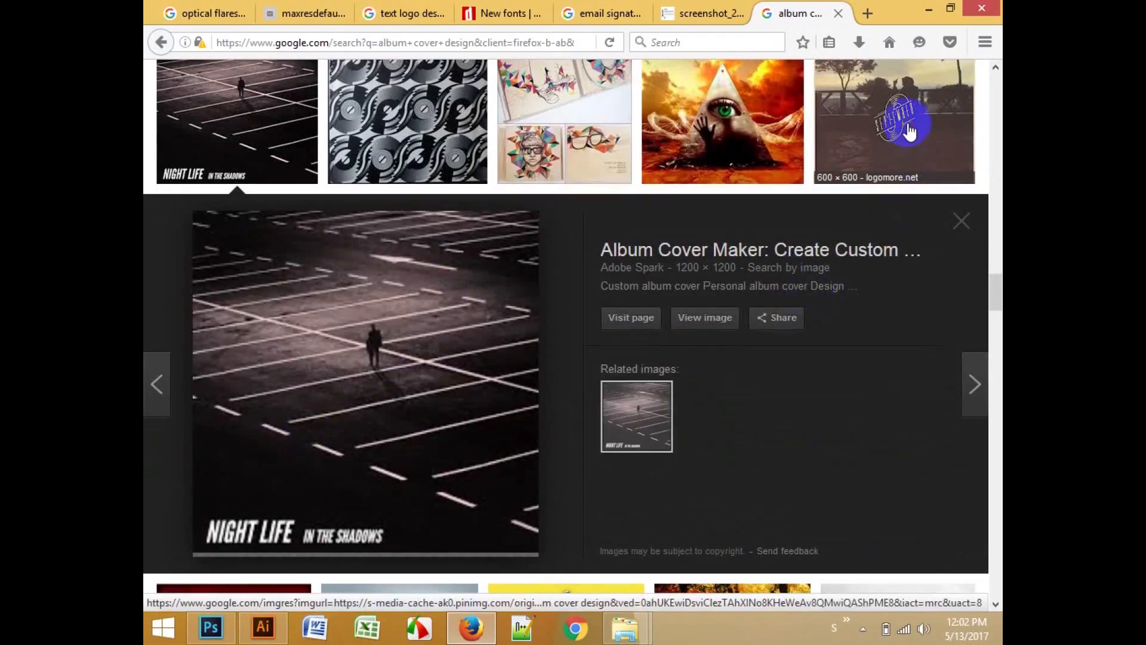
{"action": "left_click", "coordinate": [896, 137]}
{"action": "left_click", "coordinate": [529, 122]}
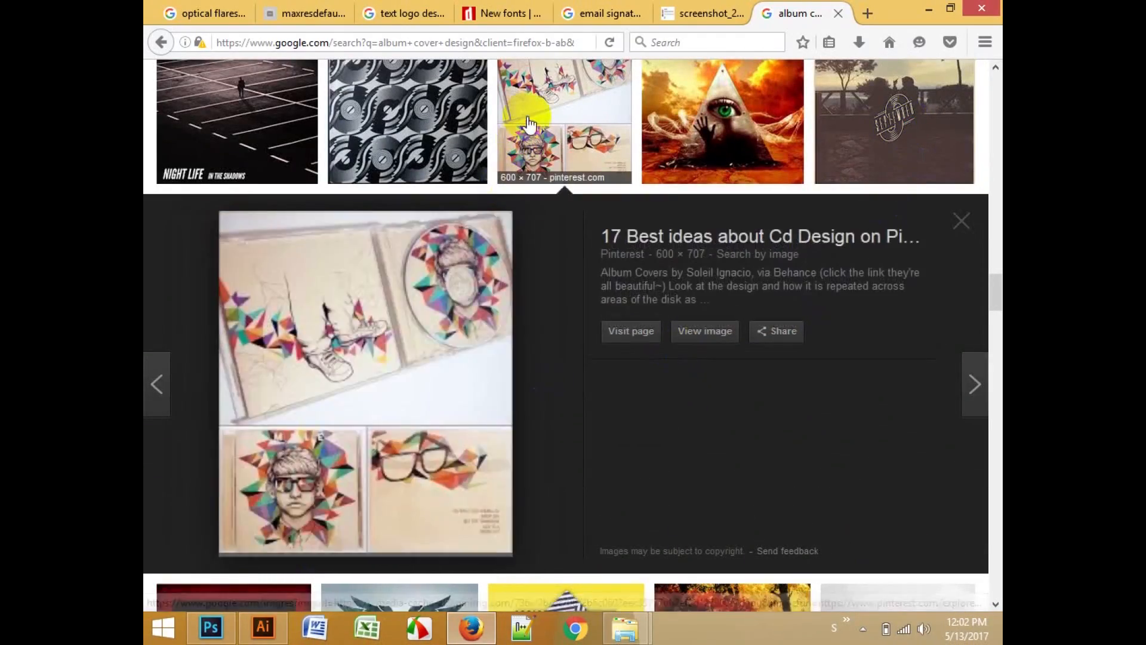
{"action": "left_click", "coordinate": [722, 132]}
Step: Examine further album cover examples deeper in the image results for inspiration
{"action": "scroll", "coordinate": [397, 397], "scroll_direction": "down", "scroll_amount": 9}
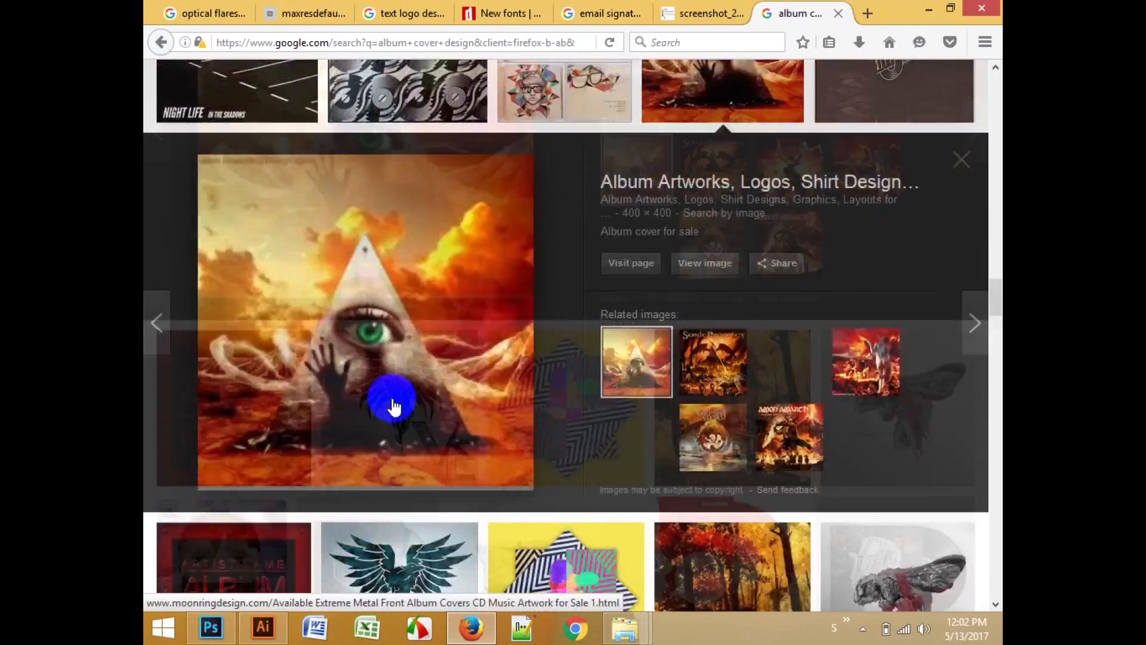
{"action": "scroll", "coordinate": [394, 406], "scroll_direction": "down", "scroll_amount": 6}
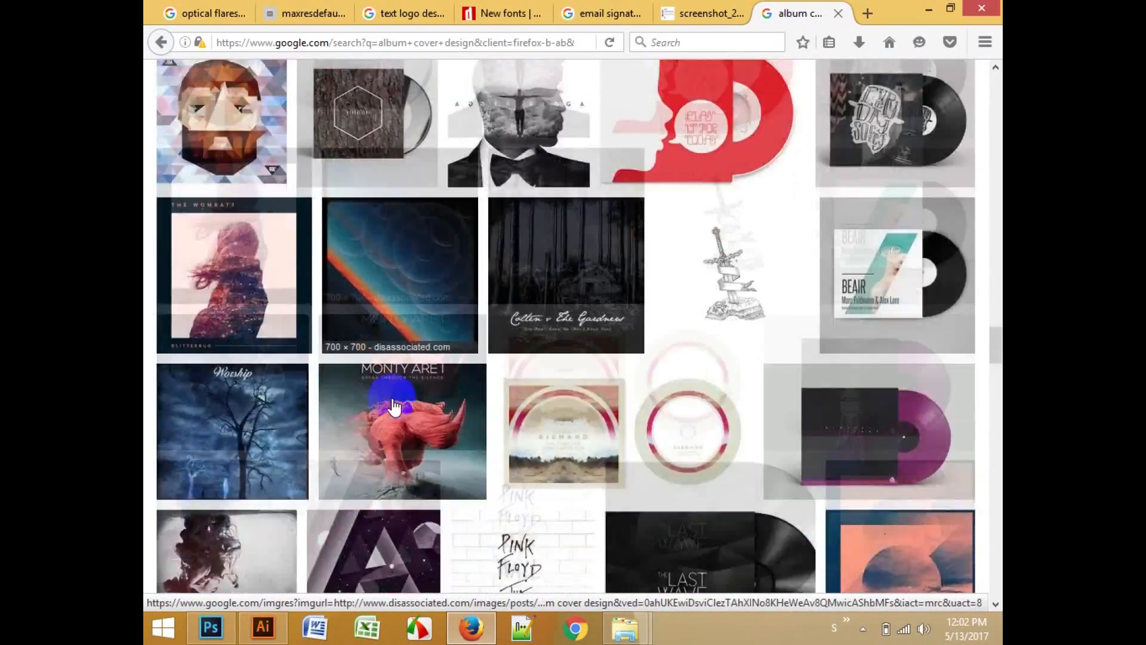
{"action": "scroll", "coordinate": [394, 405], "scroll_direction": "down", "scroll_amount": 6}
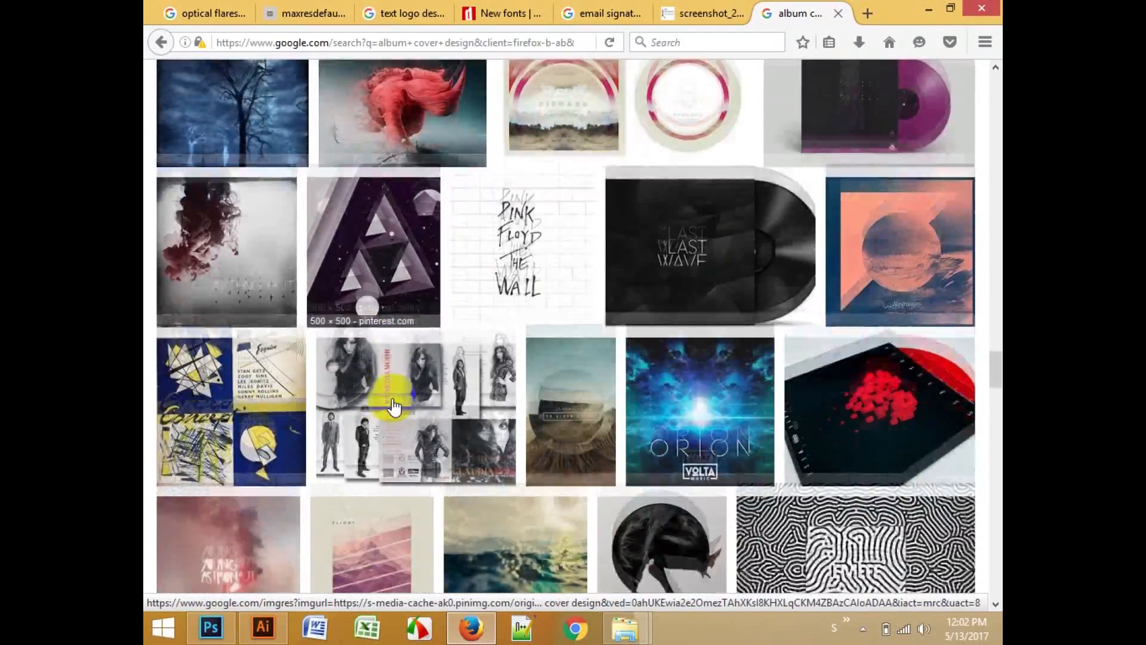
{"action": "scroll", "coordinate": [394, 406], "scroll_direction": "down", "scroll_amount": 7}
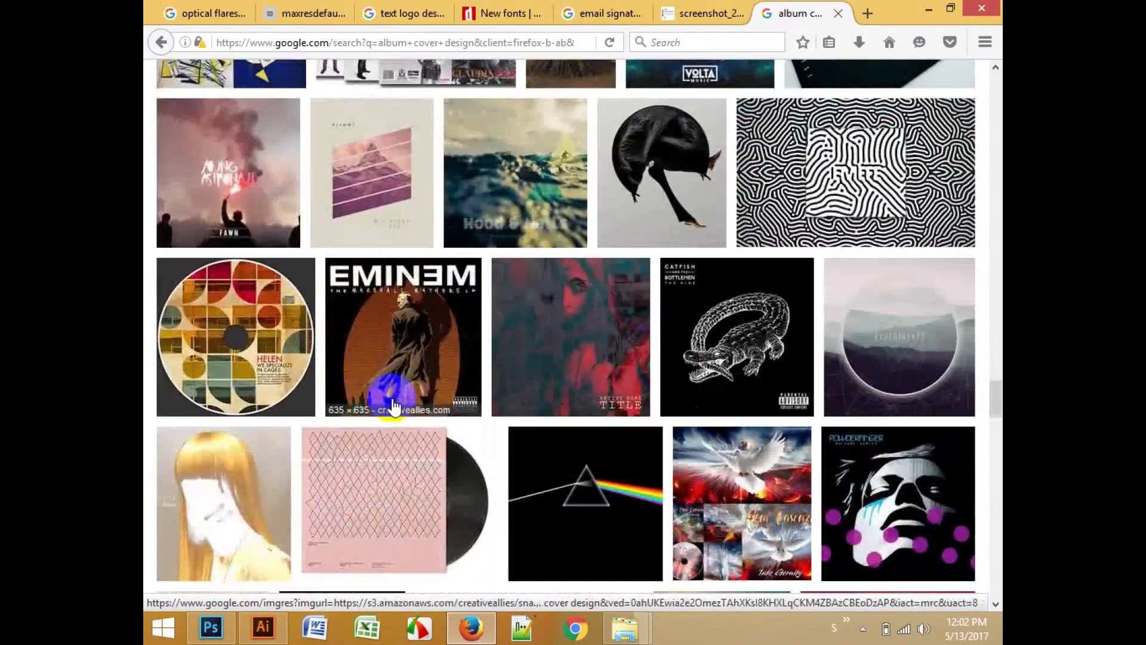
{"action": "scroll", "coordinate": [394, 405], "scroll_direction": "down", "scroll_amount": 6}
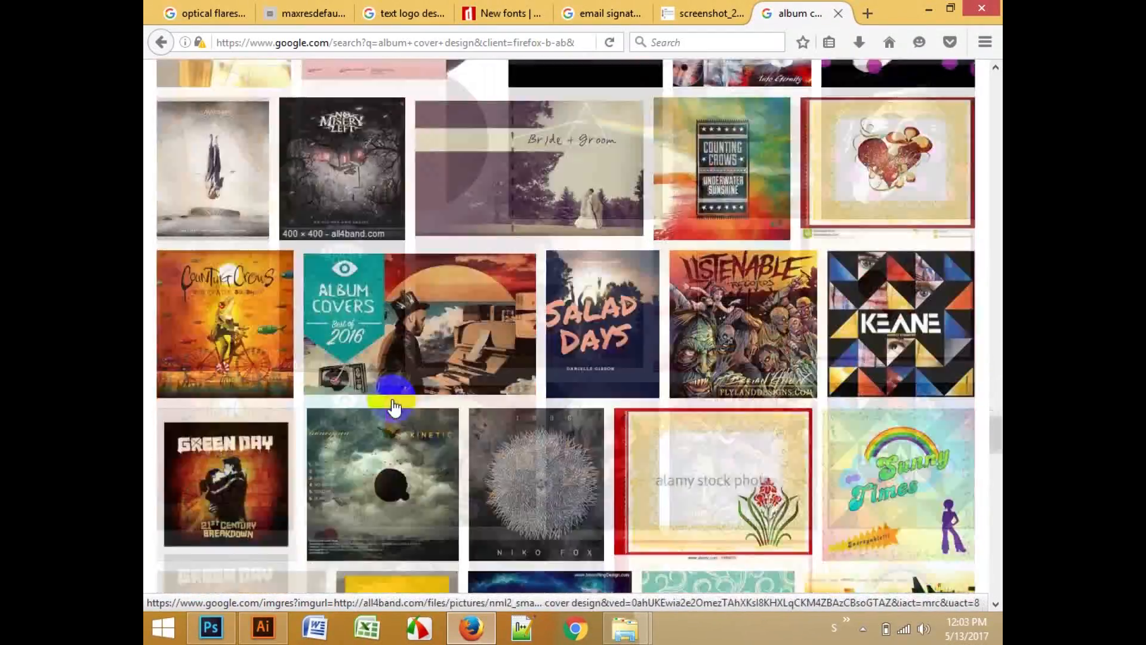
{"action": "scroll", "coordinate": [394, 408], "scroll_direction": "down", "scroll_amount": 6}
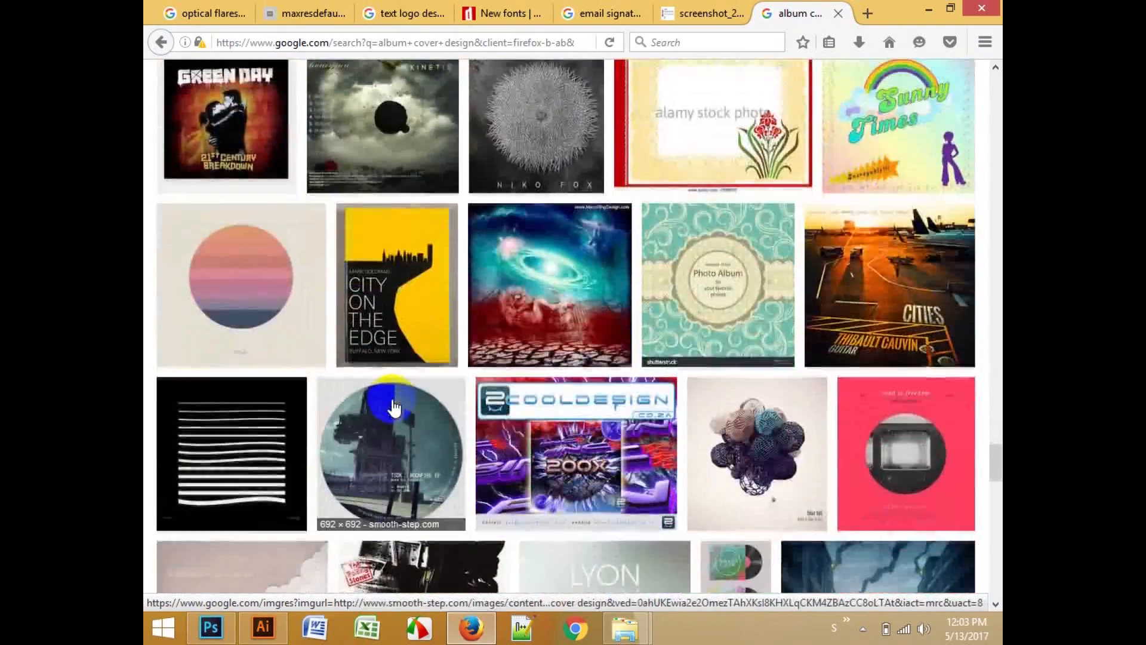
{"action": "scroll", "coordinate": [863, 481], "scroll_direction": "down", "scroll_amount": 6}
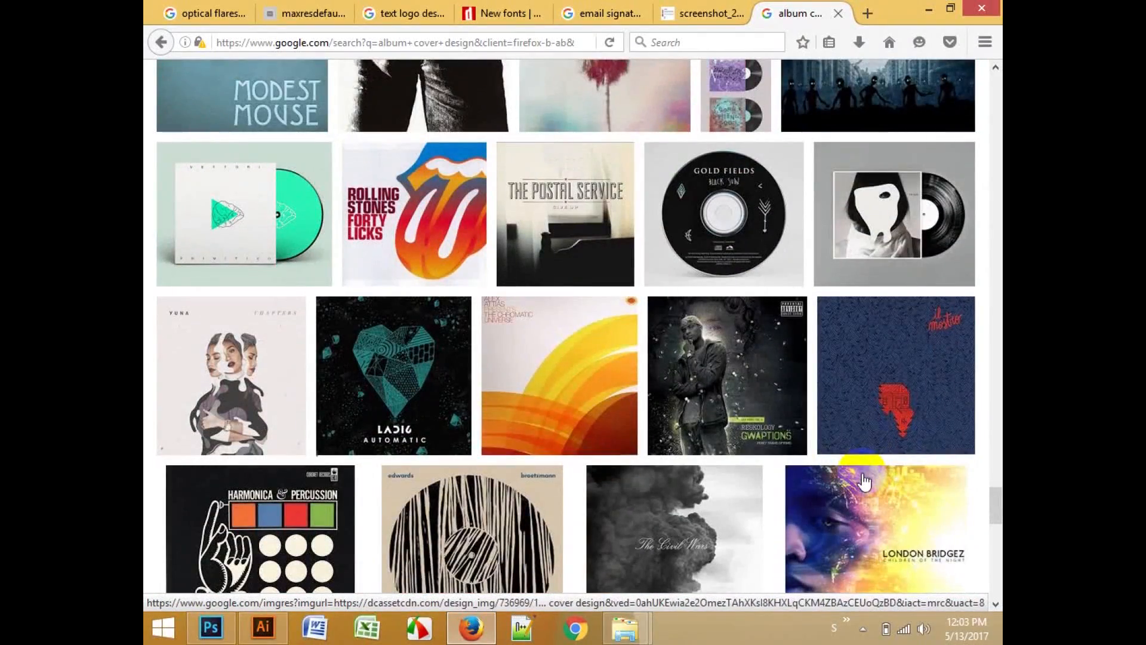
{"action": "scroll", "coordinate": [864, 481], "scroll_direction": "down", "scroll_amount": 6}
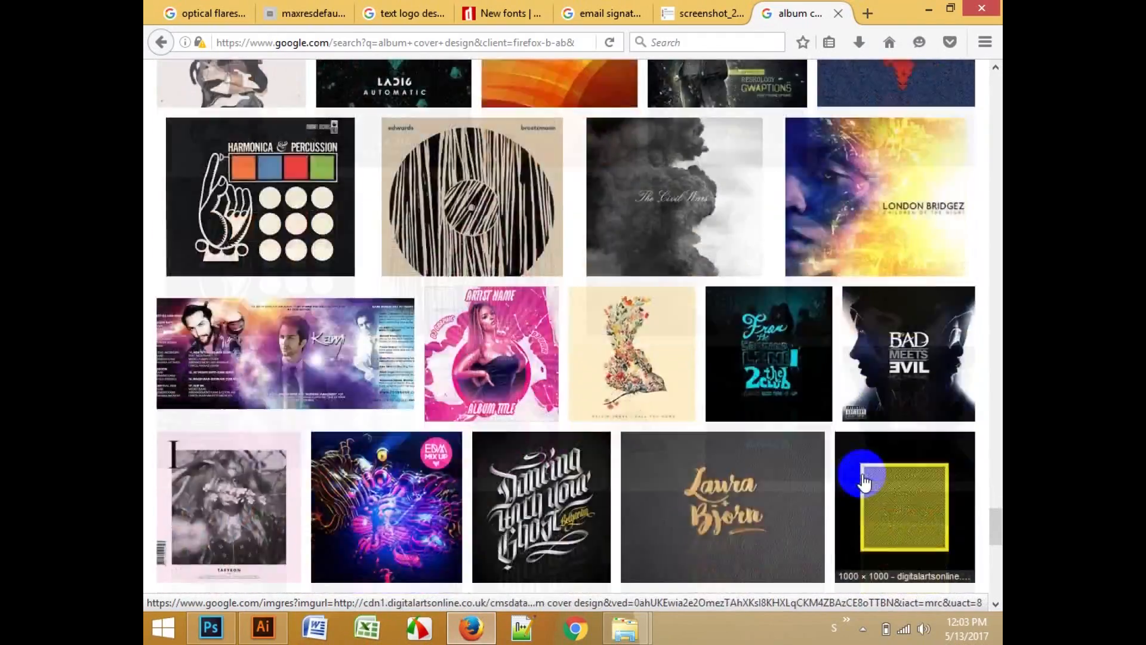
{"action": "scroll", "coordinate": [864, 480], "scroll_direction": "down", "scroll_amount": 5}
{"action": "scroll", "coordinate": [864, 481], "scroll_direction": "down", "scroll_amount": 2}
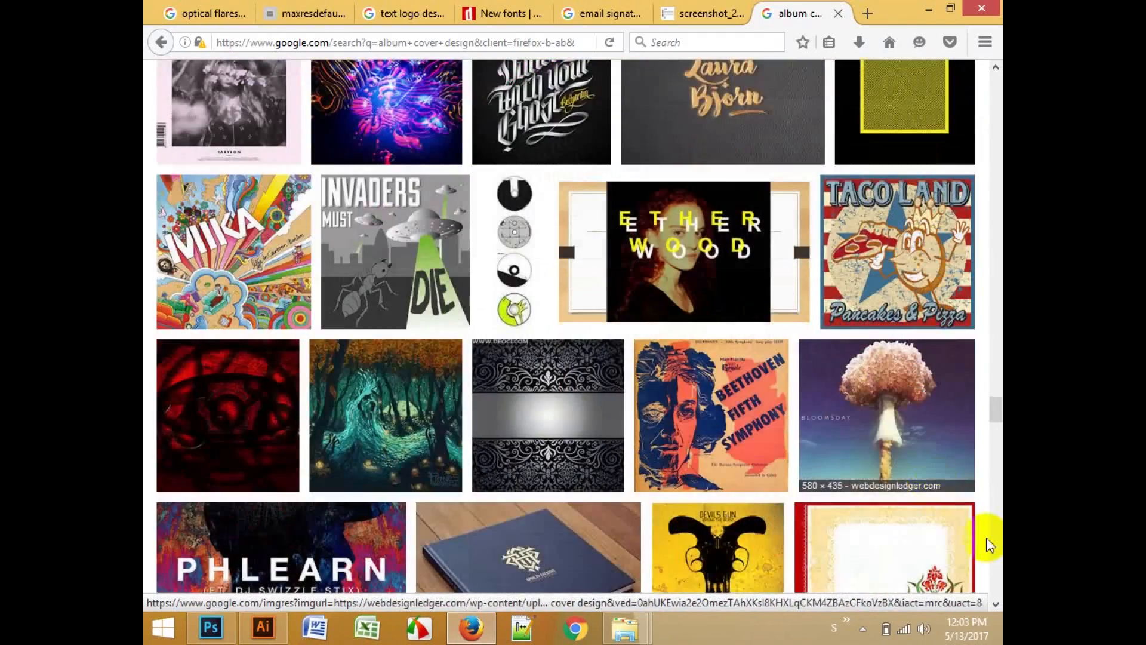
Step: Switch to Photoshop and set up a new document of 6 by 6 inches at 300 pixels/inch in RGB Color
{"action": "left_click", "coordinate": [210, 626]}
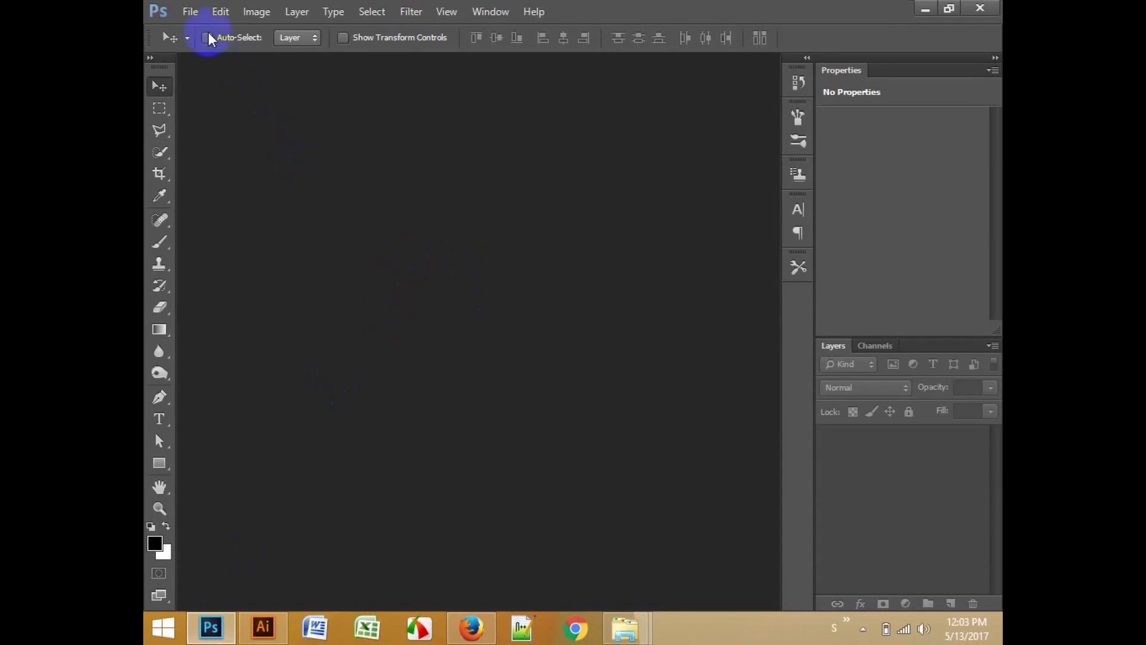
{"action": "left_click", "coordinate": [190, 11]}
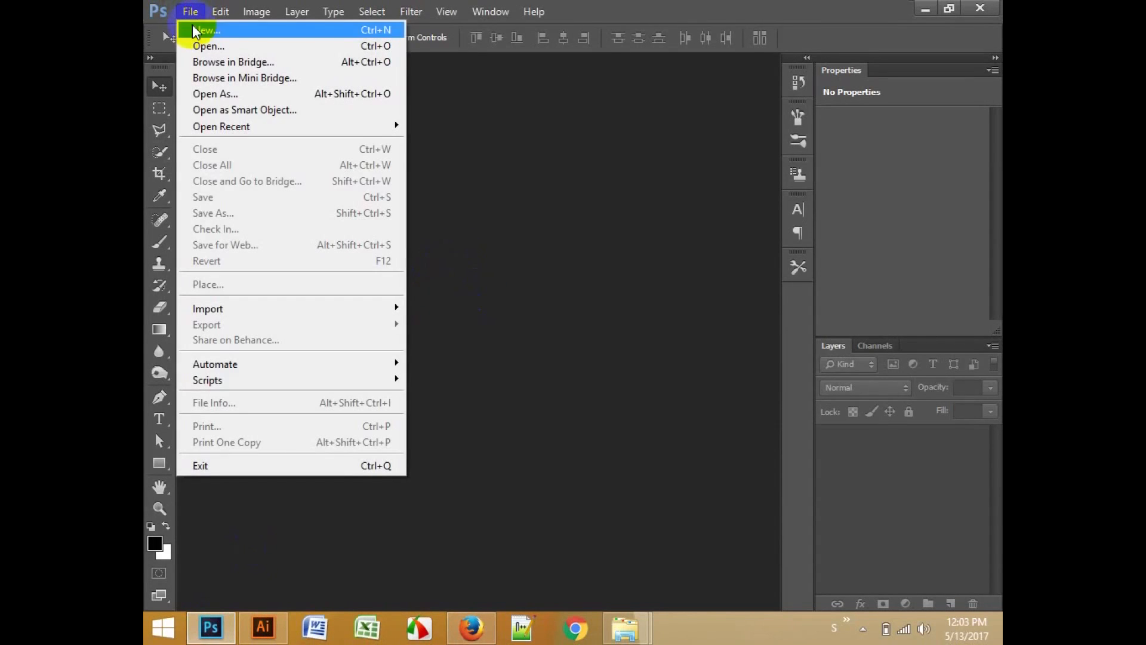
{"action": "left_click", "coordinate": [193, 27]}
{"action": "left_click_drag", "start_coordinate": [678, 259], "coordinate": [588, 261]}
{"action": "left_click_drag", "start_coordinate": [660, 284], "coordinate": [540, 283]}
{"action": "left_click_drag", "start_coordinate": [660, 307], "coordinate": [344, 328]}
{"action": "left_click_drag", "start_coordinate": [606, 154], "coordinate": [357, 198]}
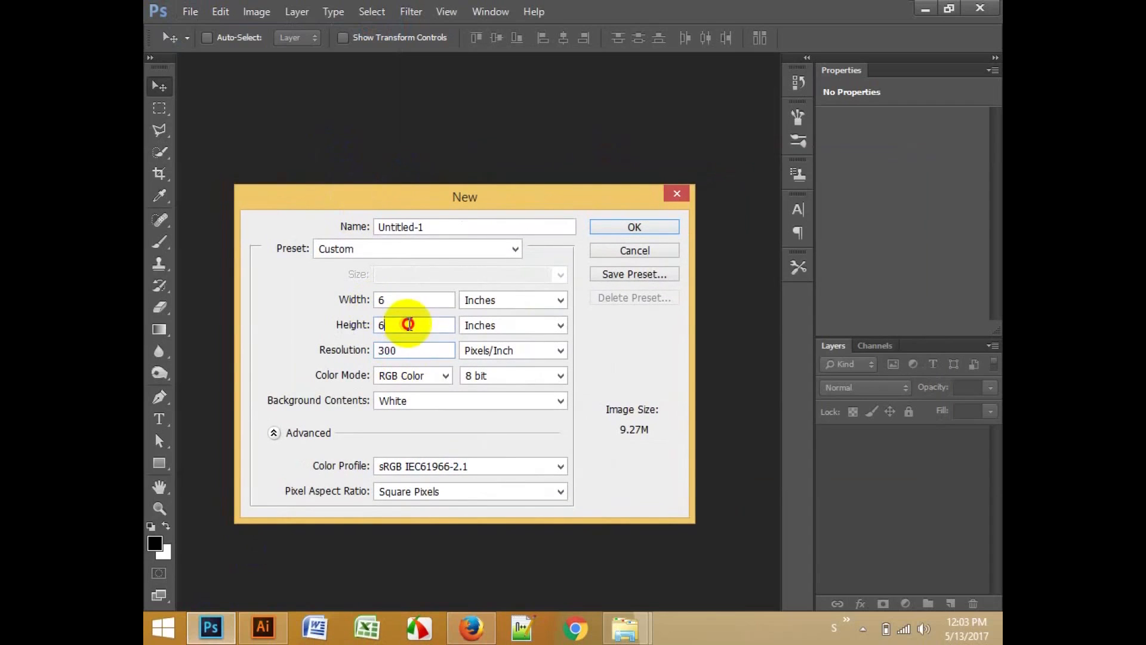
{"action": "left_click_drag", "start_coordinate": [409, 324], "coordinate": [358, 326]}
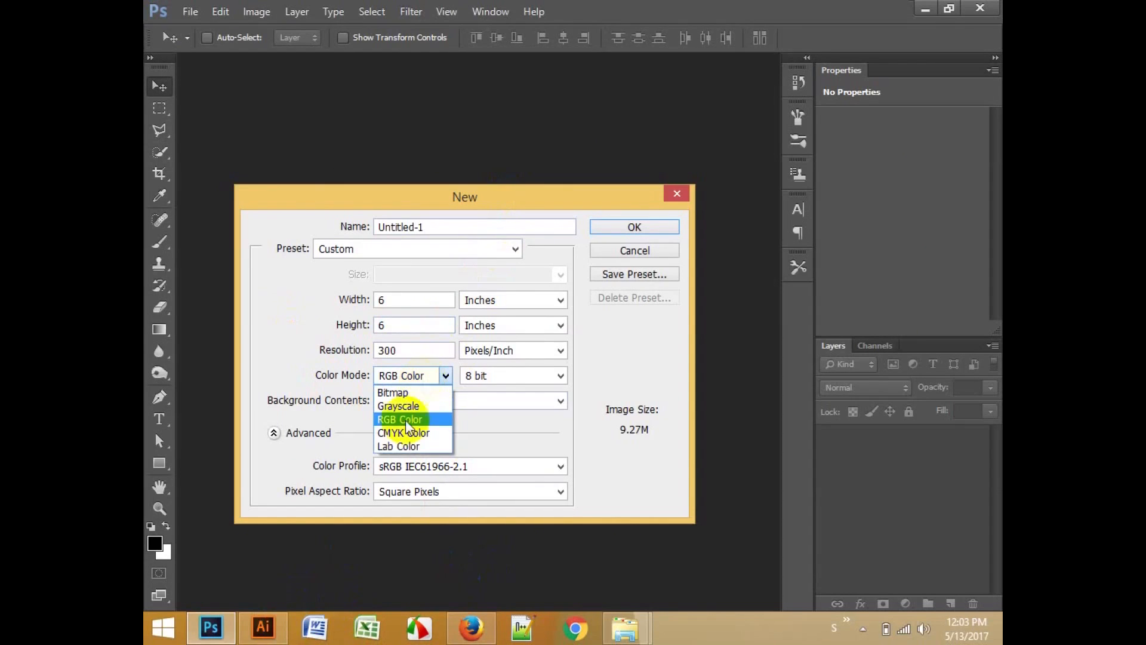
{"action": "left_click", "coordinate": [293, 357]}
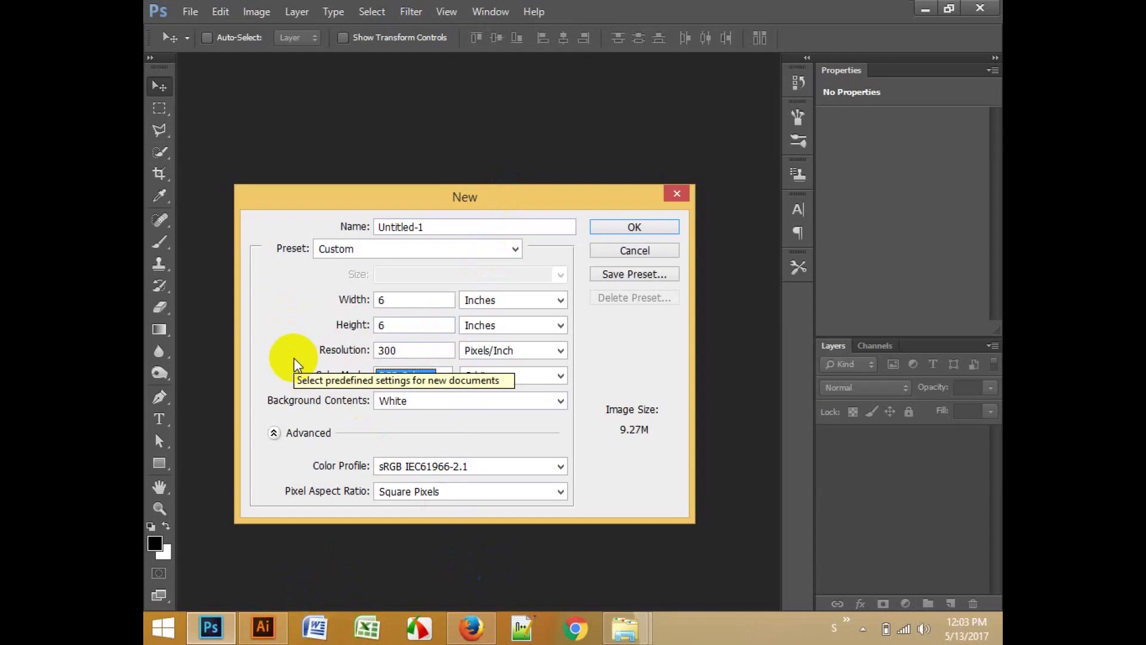
{"action": "left_click", "coordinate": [599, 433]}
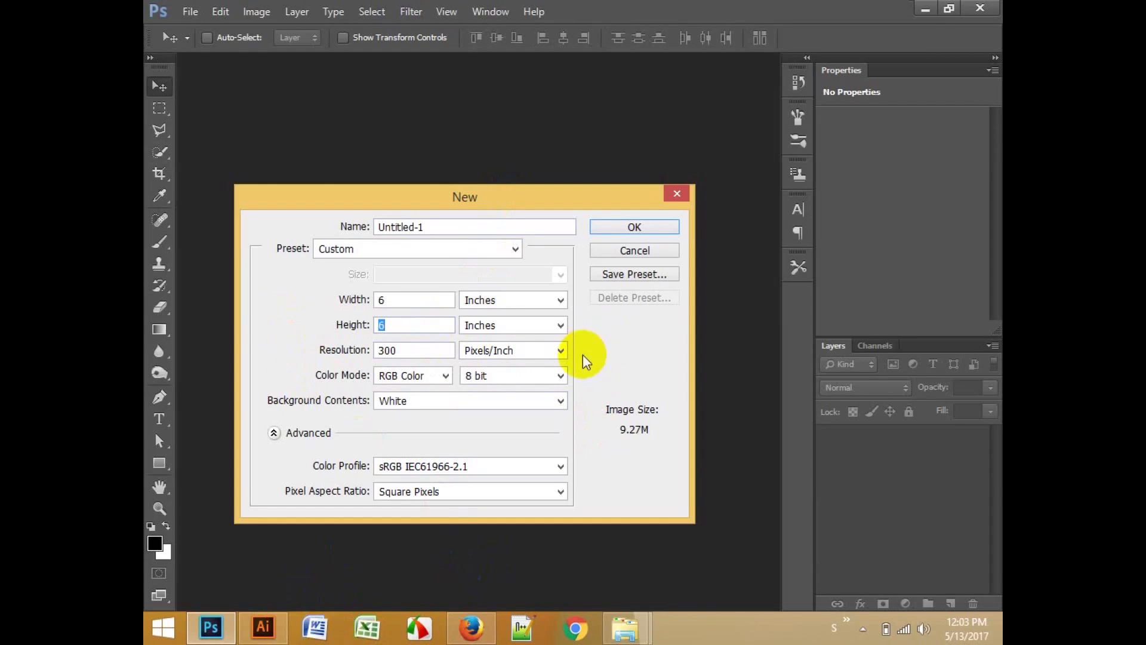
Step: Name the new document ABCD and create it
{"action": "left_click", "coordinate": [539, 227]}
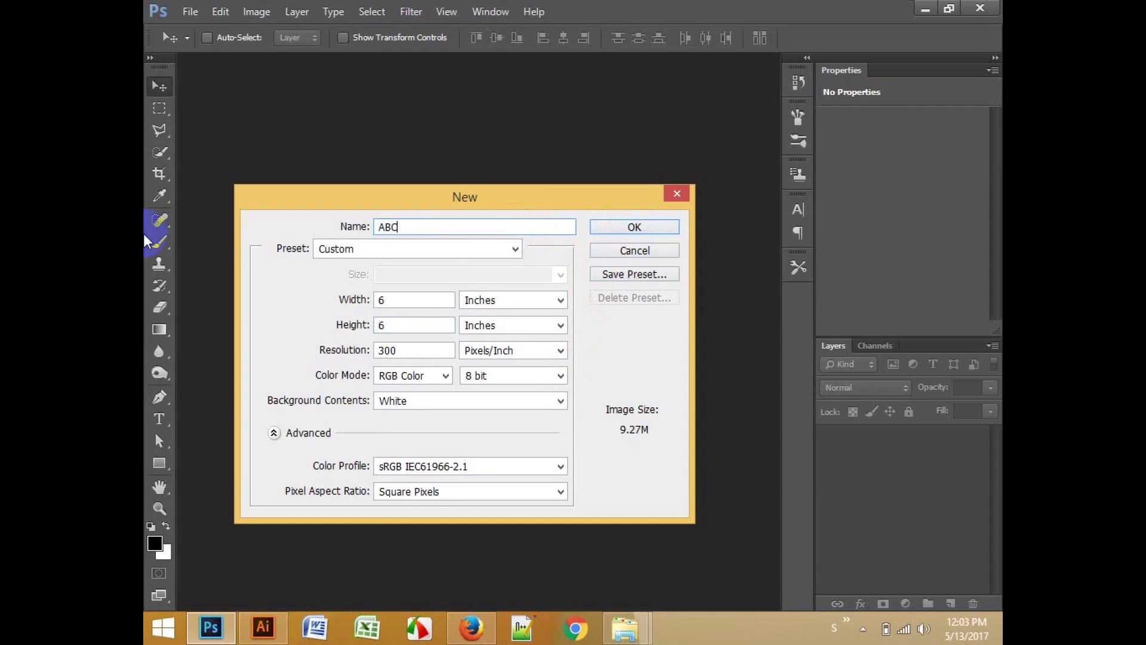
{"action": "type", "text": "D"}
{"action": "left_click", "coordinate": [634, 227]}
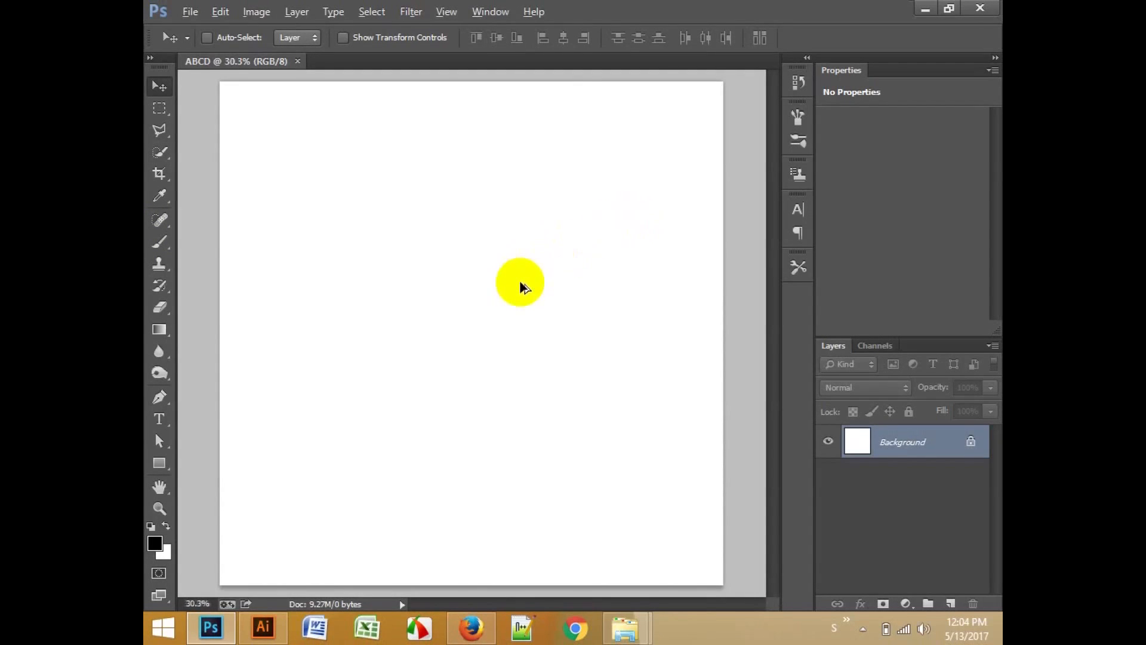
{"action": "scroll", "coordinate": [523, 286], "scroll_direction": "down", "scroll_amount": 1}
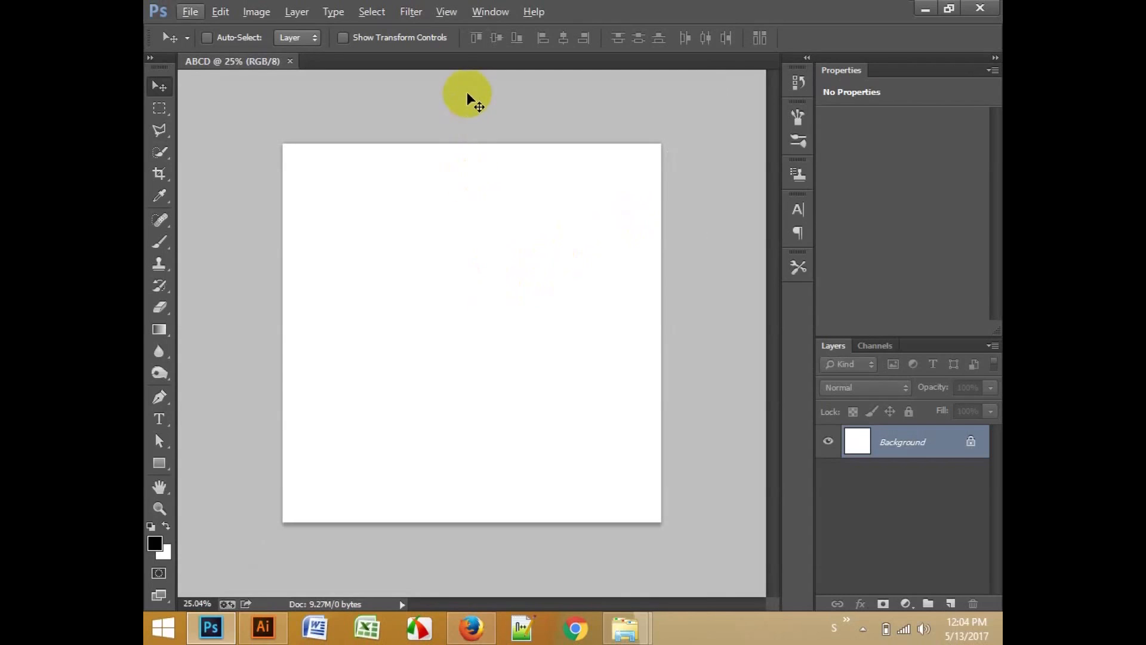
Step: Show the rulers and place guides along all four edges of the canvas
{"action": "key", "text": "ctrl+r"}
{"action": "left_click_drag", "start_coordinate": [478, 110], "coordinate": [486, 153]}
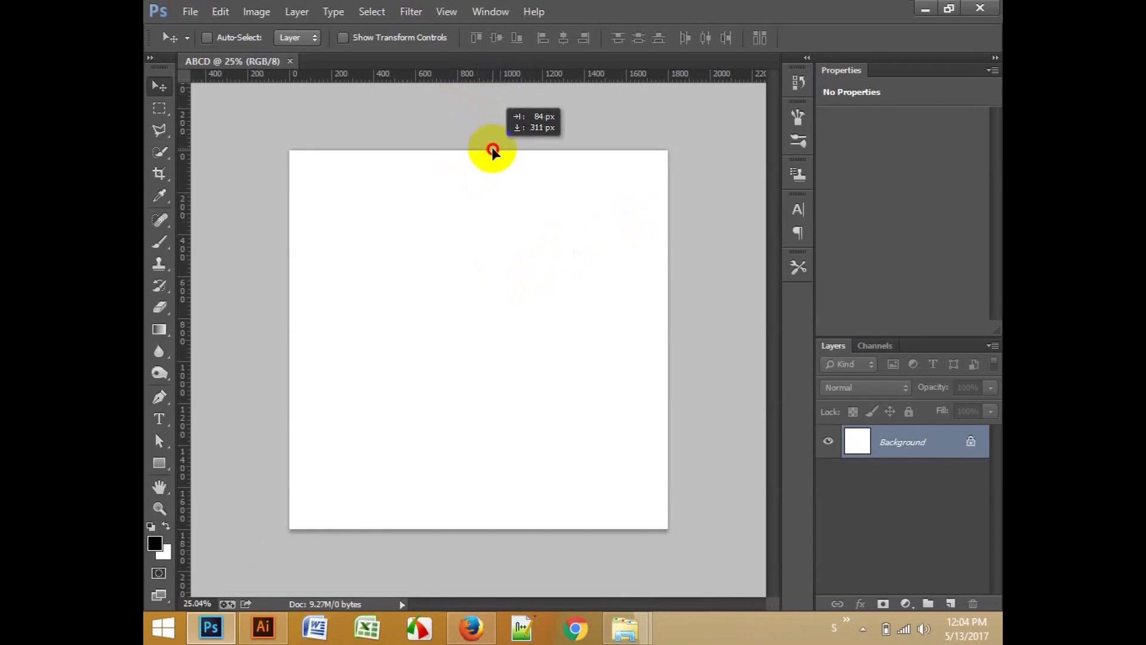
{"action": "left_click", "coordinate": [558, 243]}
{"action": "left_click_drag", "start_coordinate": [512, 77], "coordinate": [537, 150]}
{"action": "left_click_drag", "start_coordinate": [191, 204], "coordinate": [289, 235]}
{"action": "left_click_drag", "start_coordinate": [199, 220], "coordinate": [667, 179]}
{"action": "left_click_drag", "start_coordinate": [660, 77], "coordinate": [692, 528]}
{"action": "key", "text": "ctrl+plus"}
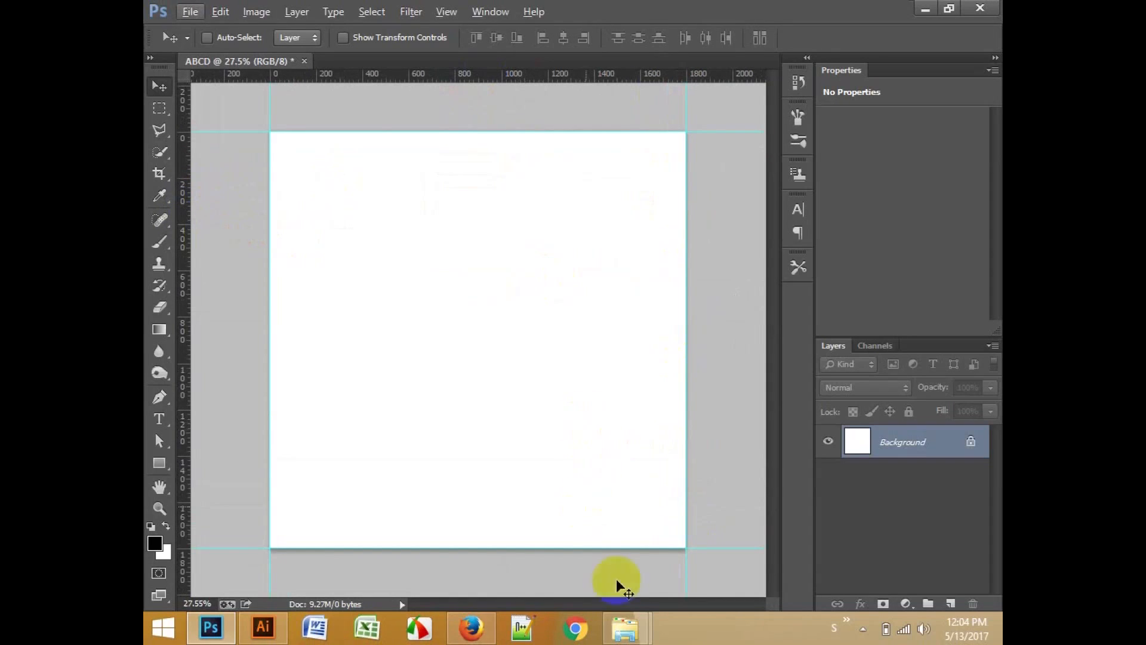
{"action": "mouse_move", "coordinate": [625, 628]}
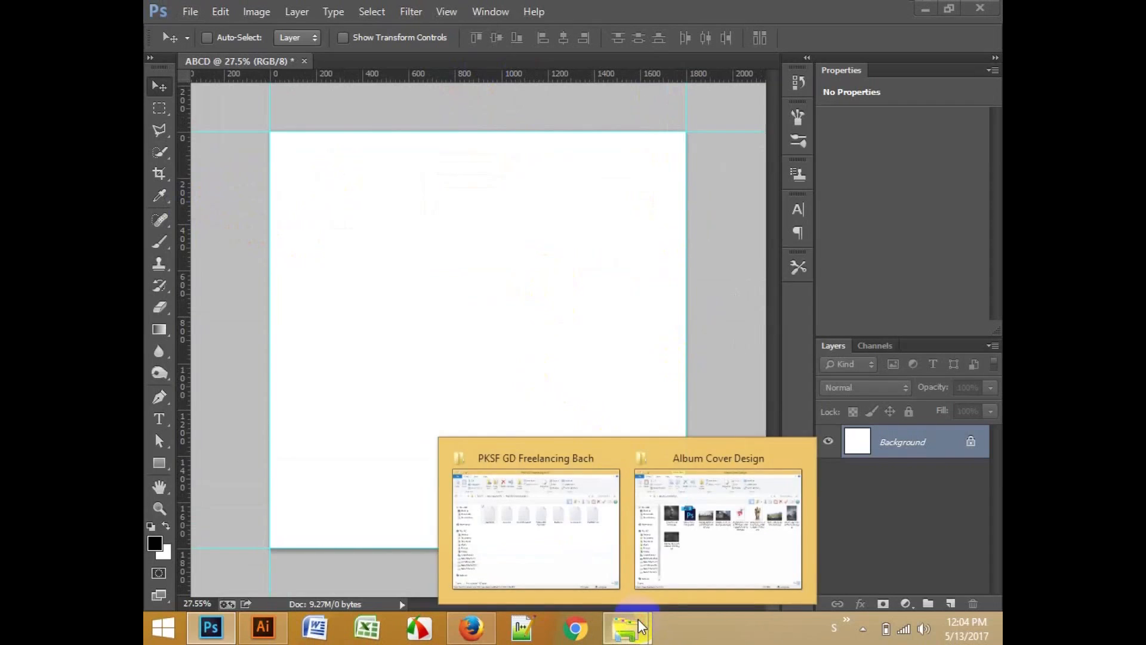
{"action": "left_click", "coordinate": [681, 541]}
{"action": "left_click_drag", "start_coordinate": [575, 266], "coordinate": [448, 388]}
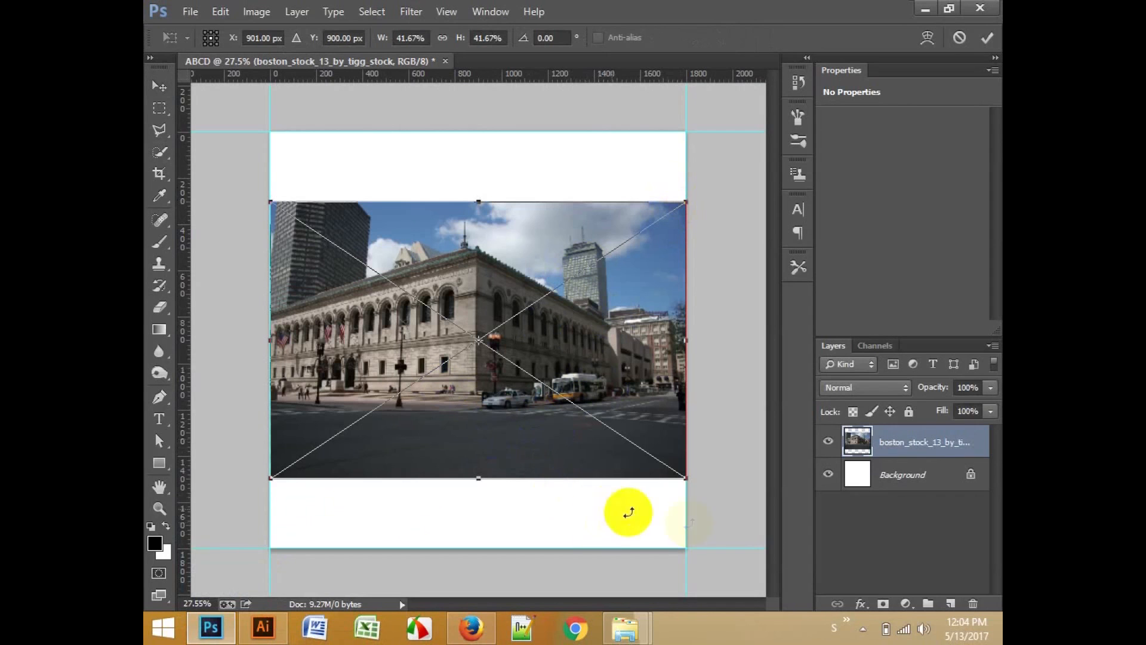
{"action": "left_click_drag", "start_coordinate": [687, 479], "coordinate": [831, 592]}
{"action": "left_click_drag", "start_coordinate": [638, 493], "coordinate": [637, 462]}
{"action": "double_click", "coordinate": [636, 462]}
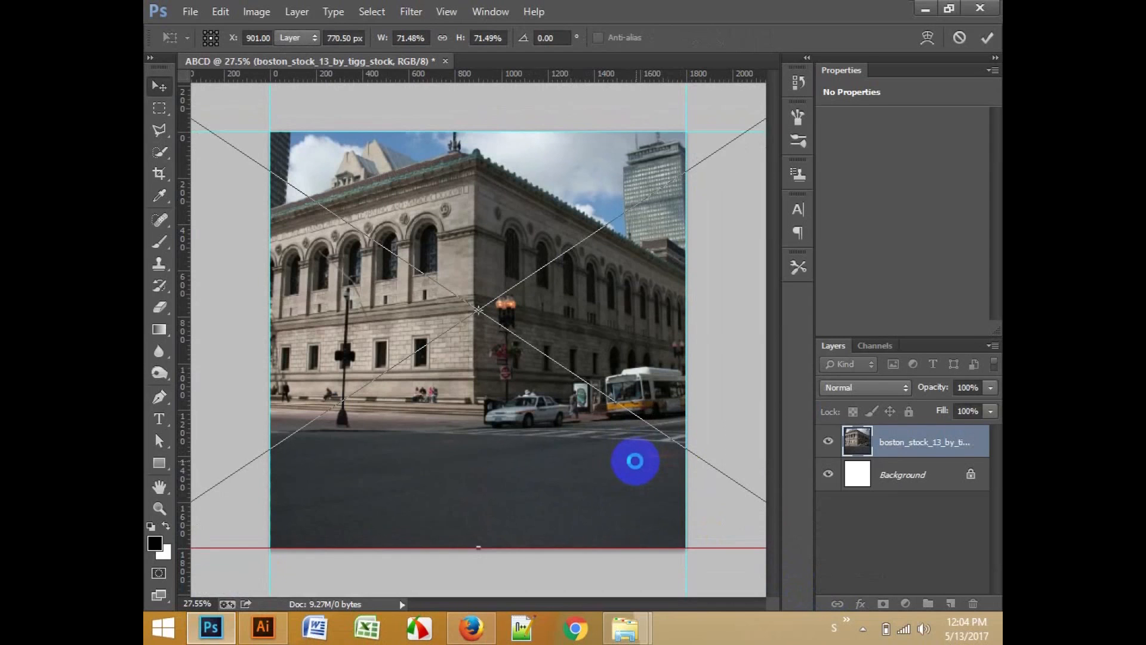
{"action": "key", "text": "Delete"}
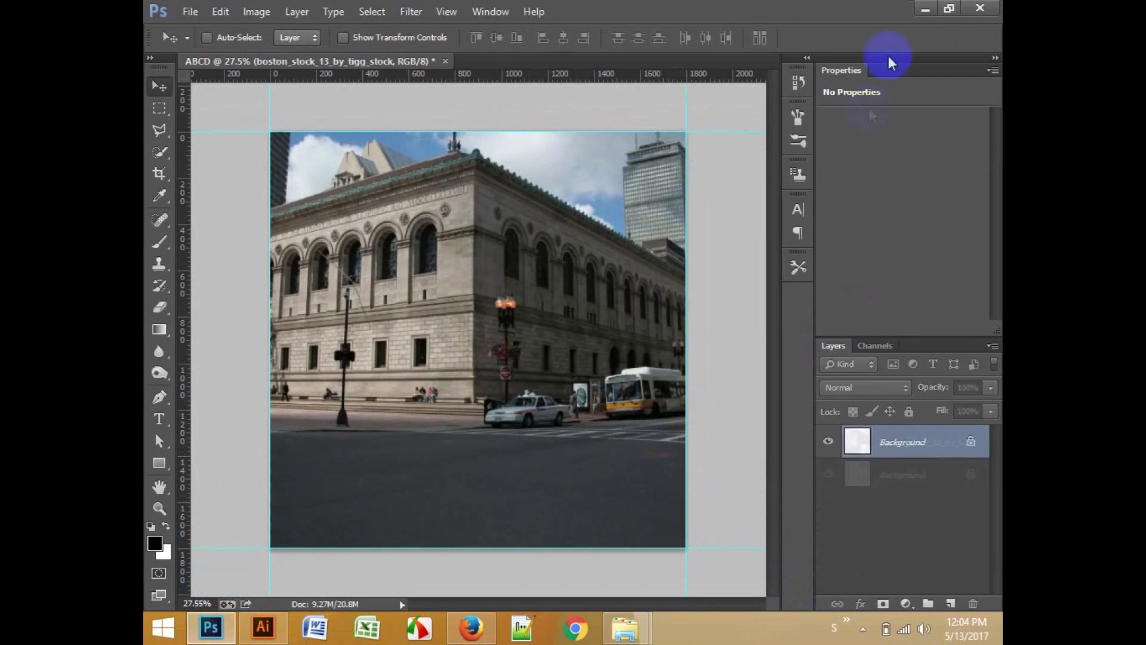
Step: Open boston_stock_13_by_tigg_stock.jpg as a separate document and copy its lower street area into the ABCD document
{"action": "left_click", "coordinate": [923, 11]}
{"action": "left_click_drag", "start_coordinate": [576, 257], "coordinate": [550, 64]}
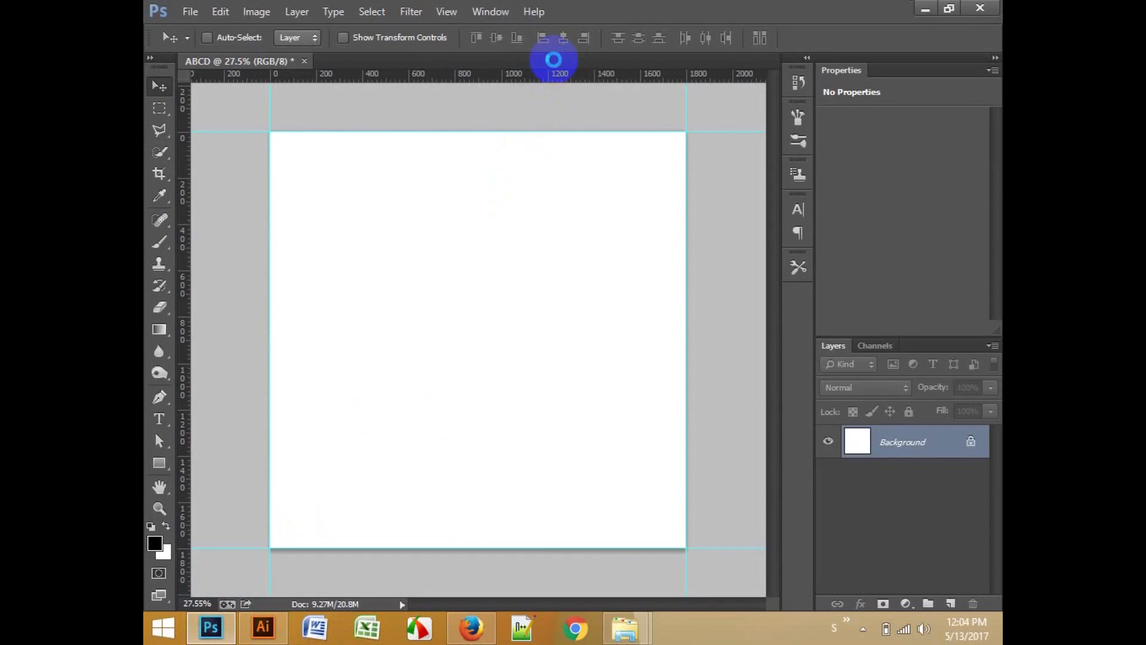
{"action": "left_click", "coordinate": [159, 108]}
{"action": "left_click_drag", "start_coordinate": [226, 405], "coordinate": [775, 550]}
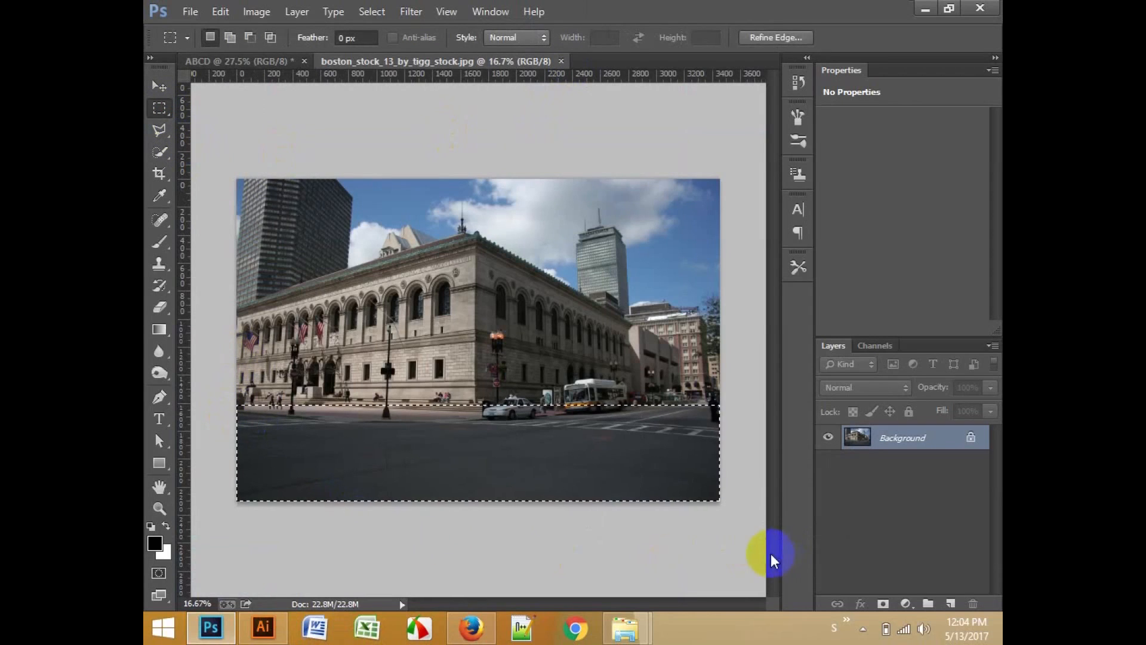
{"action": "left_click", "coordinate": [562, 61]}
{"action": "key", "text": "ctrl+v"}
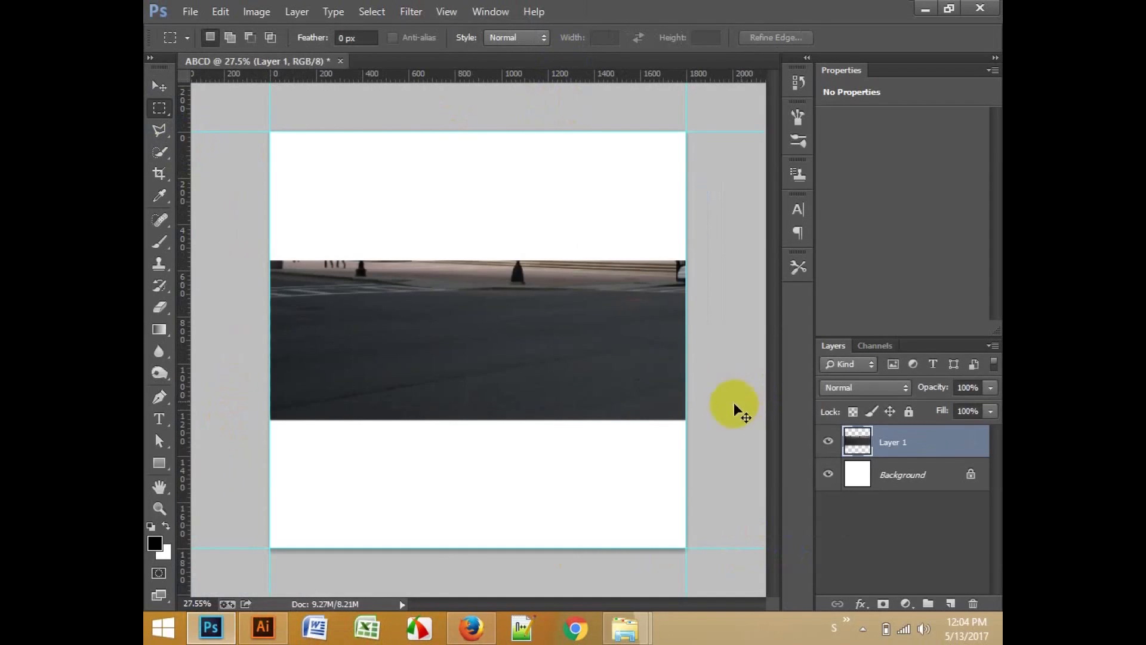
Step: Move the street layer to the canvas's lower edge, narrow it to about 68% width, centre it and stretch it slightly upward
{"action": "key", "text": "ctrl+t"}
{"action": "left_click_drag", "start_coordinate": [545, 338], "coordinate": [415, 472]}
{"action": "scroll", "coordinate": [474, 467], "scroll_direction": "down", "scroll_amount": 2}
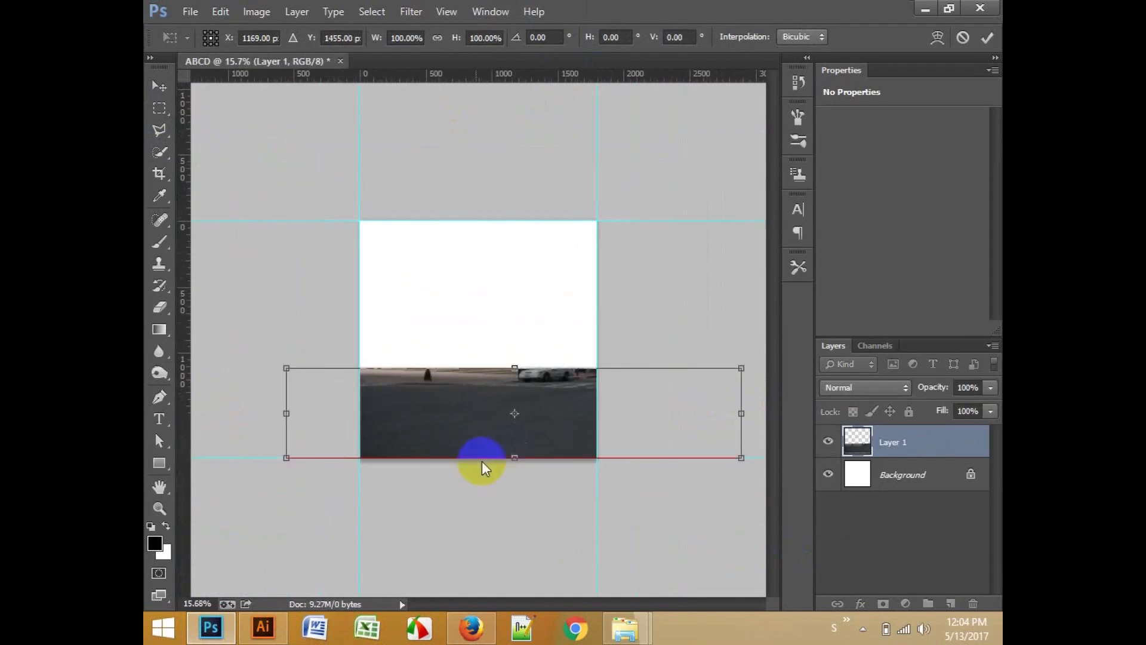
{"action": "left_click_drag", "start_coordinate": [728, 411], "coordinate": [668, 404]}
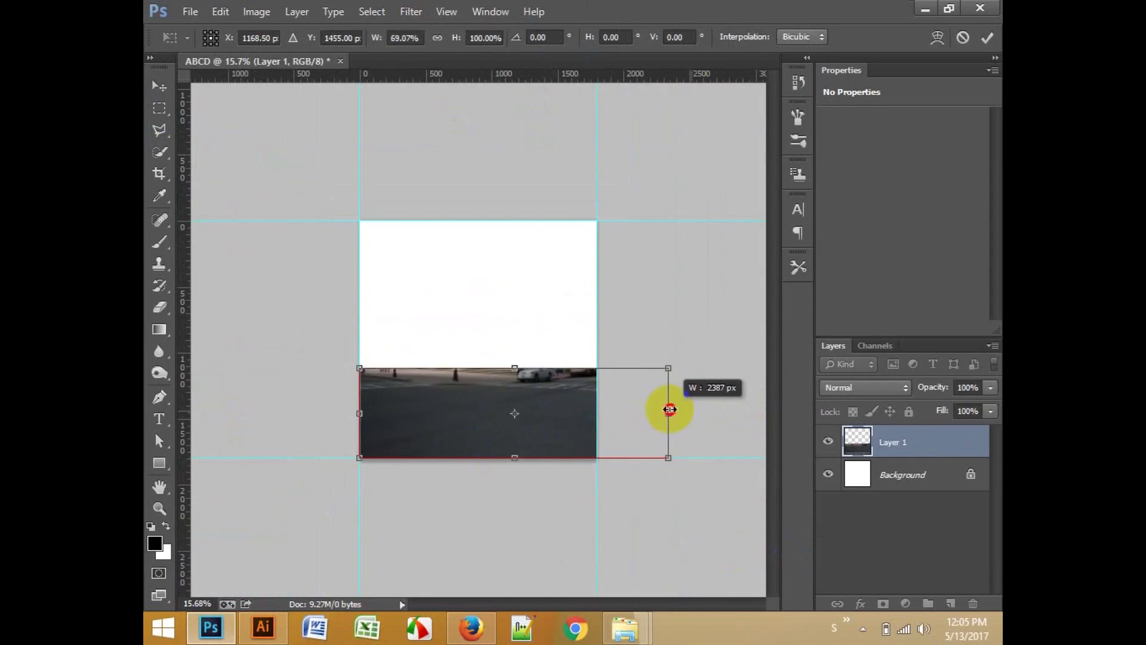
{"action": "left_click_drag", "start_coordinate": [552, 400], "coordinate": [519, 401]}
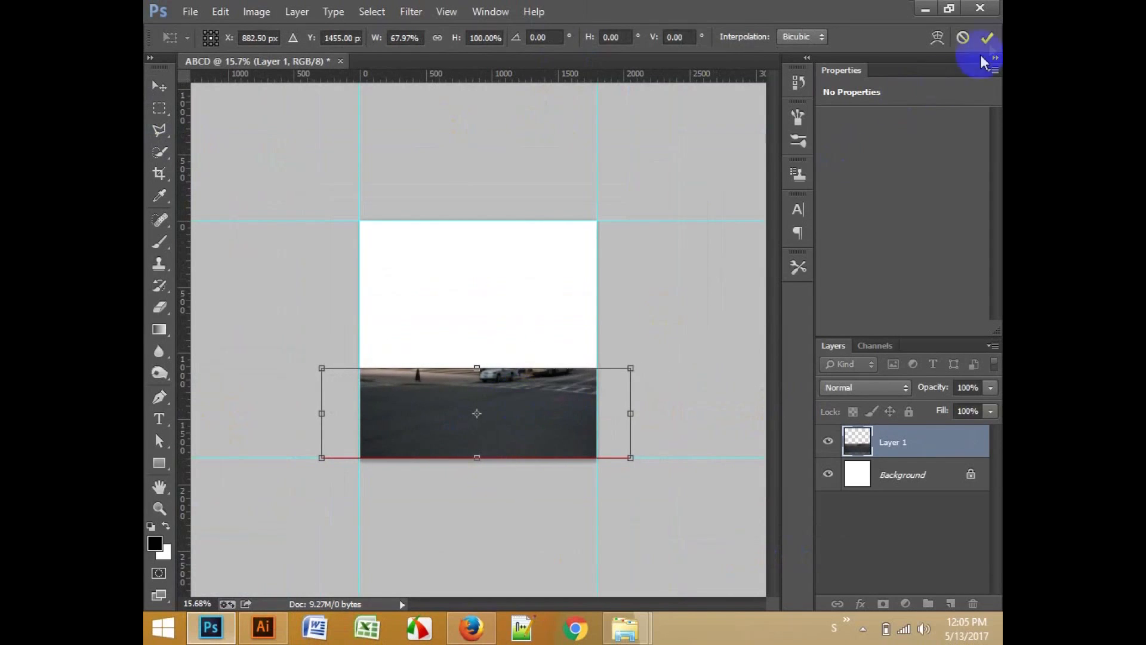
{"action": "mouse_move", "coordinate": [417, 367]}
{"action": "left_mouse_down"}
{"action": "mouse_move", "coordinate": [414, 340]}
{"action": "mouse_move", "coordinate": [418, 349]}
{"action": "left_mouse_up"}
{"action": "left_click", "coordinate": [986, 37]}
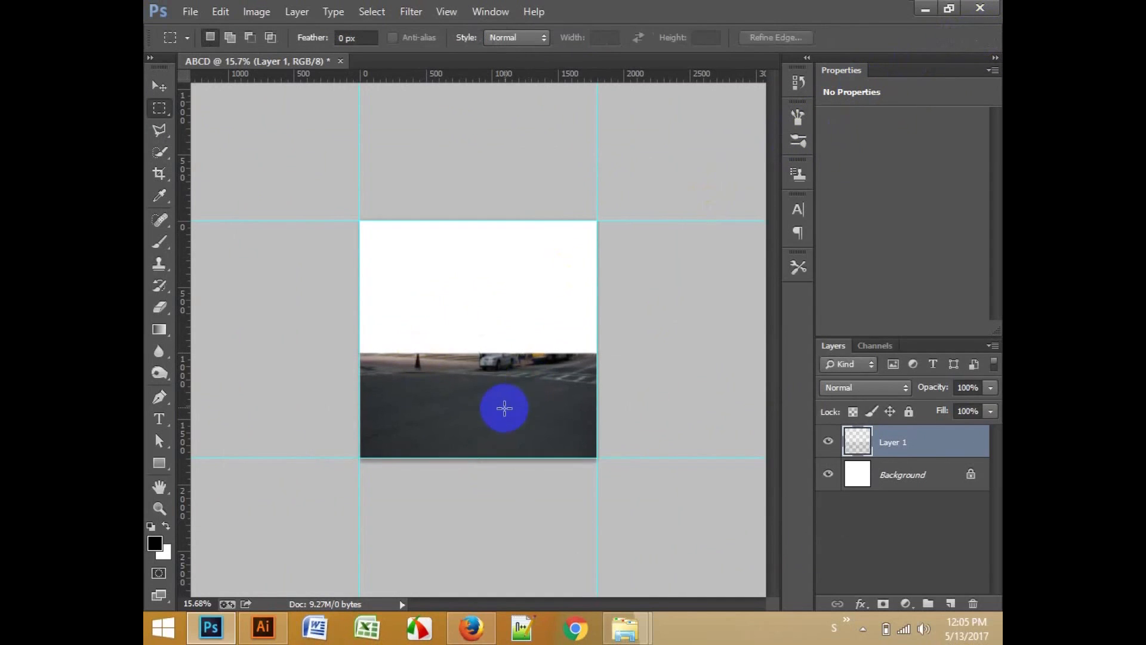
Step: Add a layer mask to Layer 1 and fade the street's upper edge with a vertical white-to-black linear gradient
{"action": "scroll", "coordinate": [503, 407], "scroll_direction": "up", "scroll_amount": 3}
{"action": "left_click", "coordinate": [149, 86]}
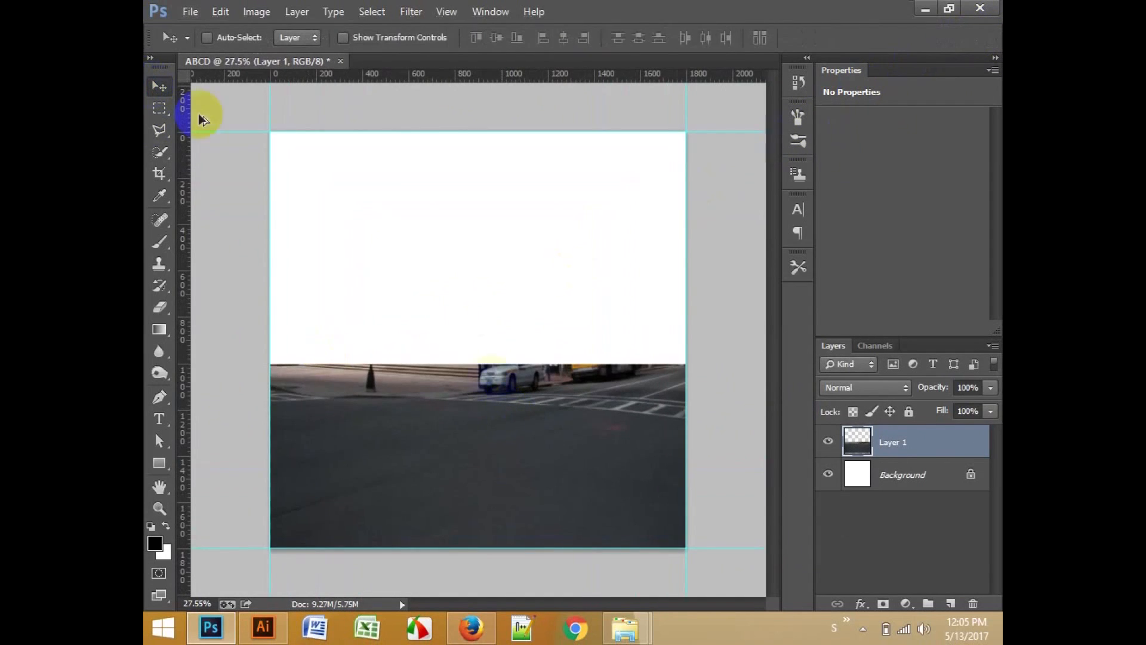
{"action": "scroll", "coordinate": [504, 399], "scroll_direction": "up", "scroll_amount": 1}
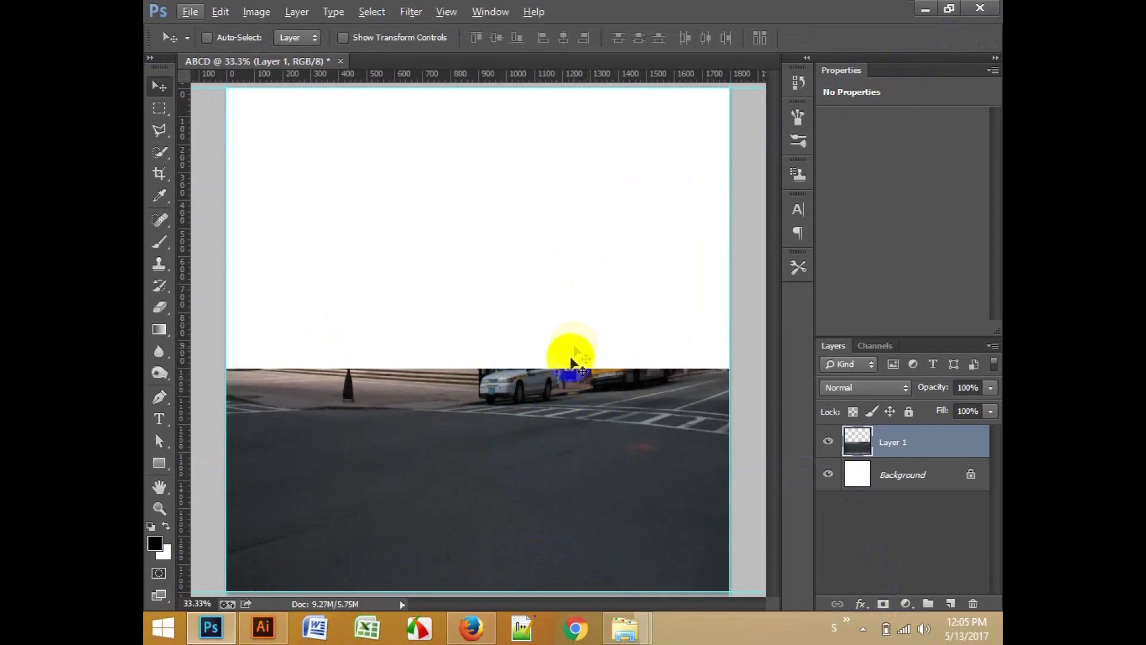
{"action": "left_click", "coordinate": [881, 603]}
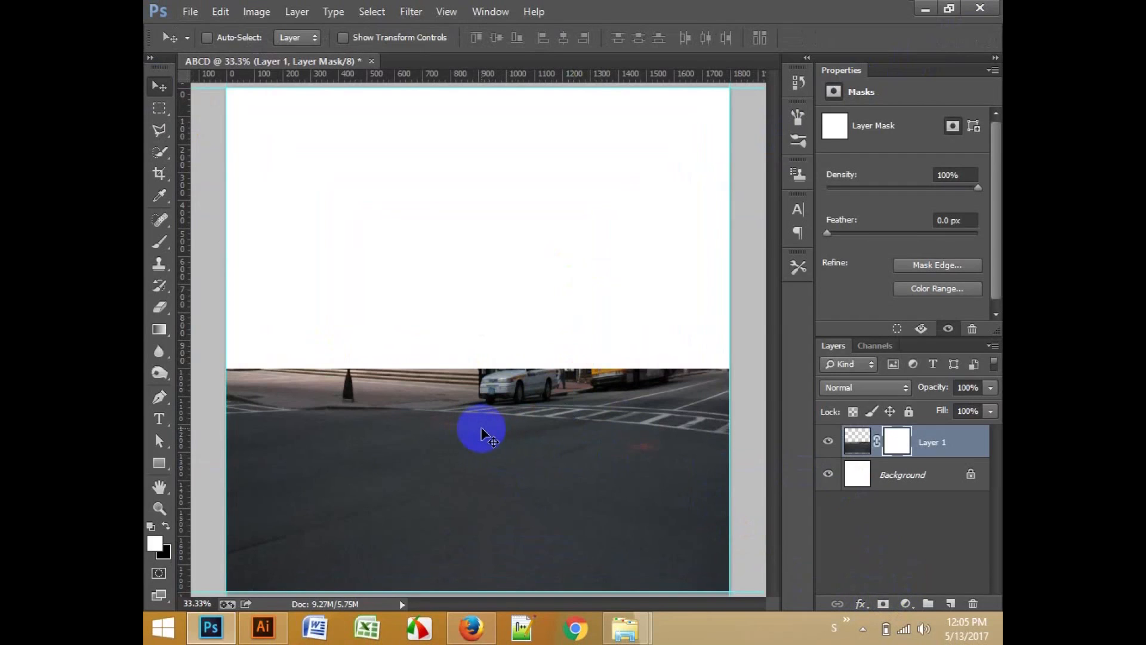
{"action": "left_click", "coordinate": [164, 328]}
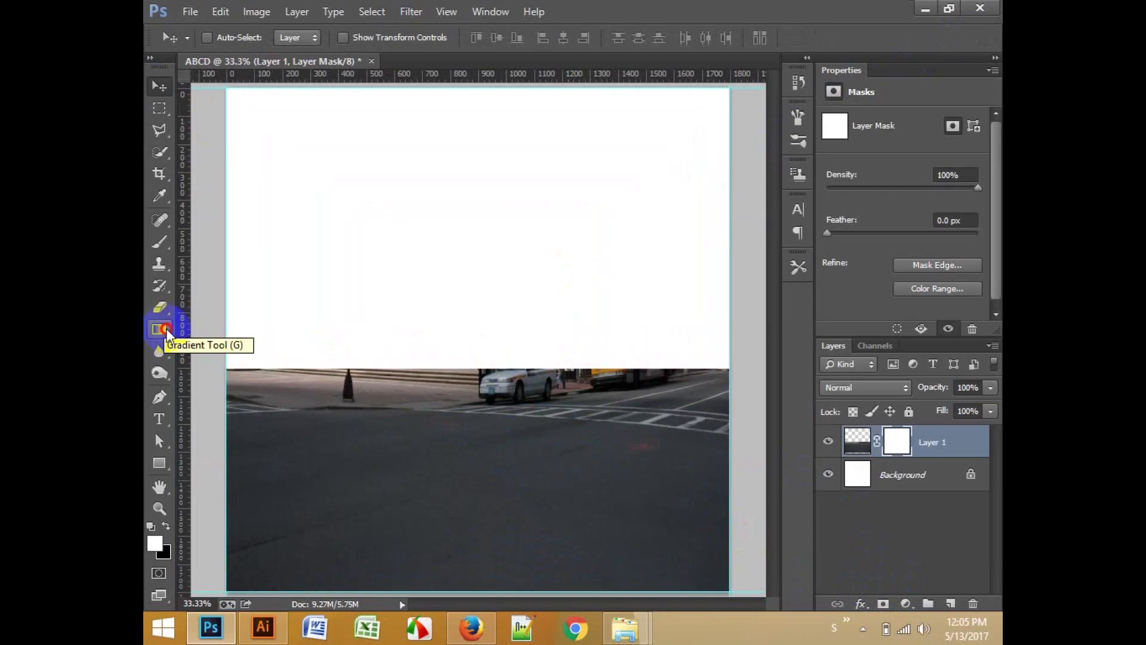
{"action": "left_click", "coordinate": [165, 330]}
{"action": "left_click_drag", "start_coordinate": [466, 421], "coordinate": [456, 352]}
{"action": "left_click_drag", "start_coordinate": [476, 445], "coordinate": [465, 273]}
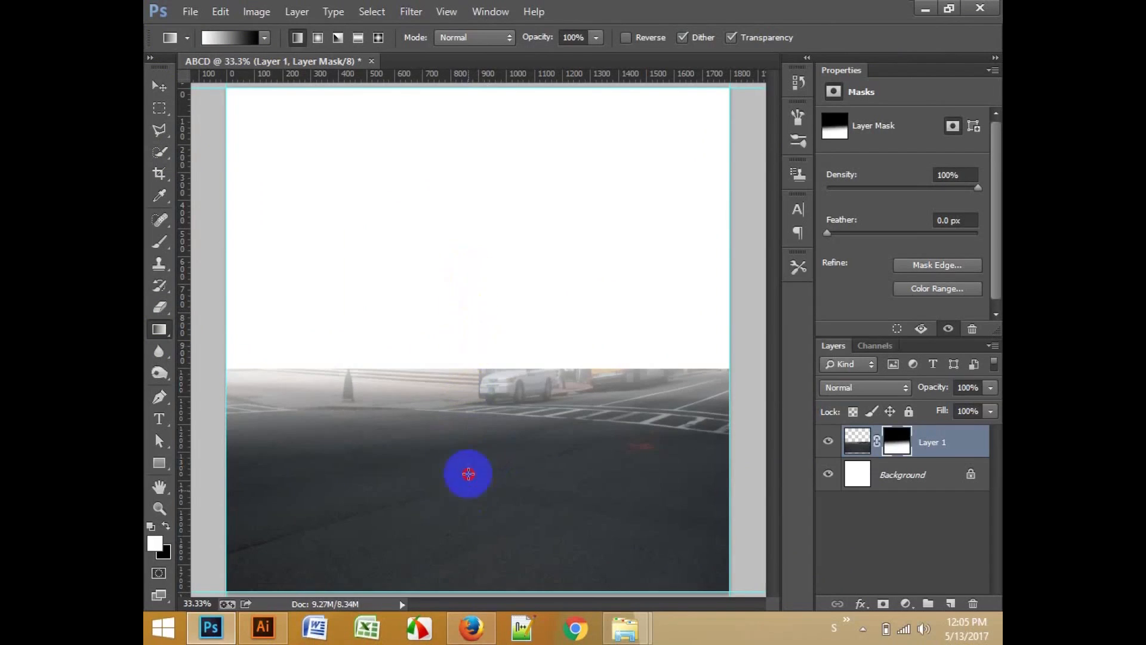
Step: Redraw the mask gradient with longer vertical strokes so the street fades softly and the cars nearly vanish
{"action": "left_click_drag", "start_coordinate": [467, 404], "coordinate": [467, 403]}
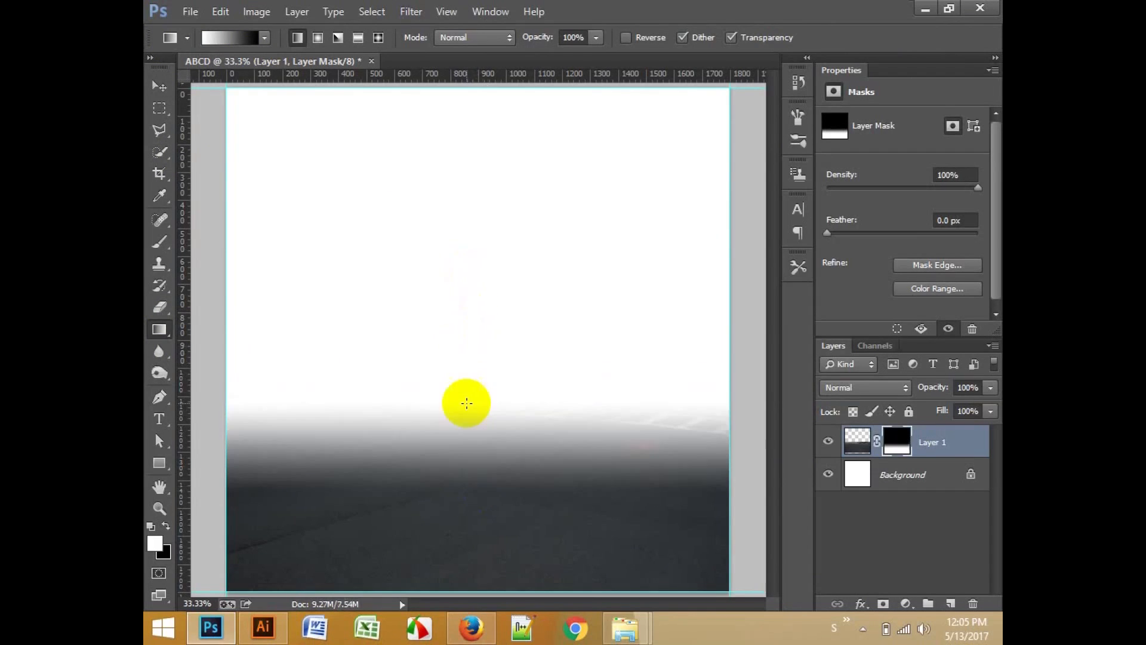
{"action": "left_click_drag", "start_coordinate": [461, 497], "coordinate": [456, 366]}
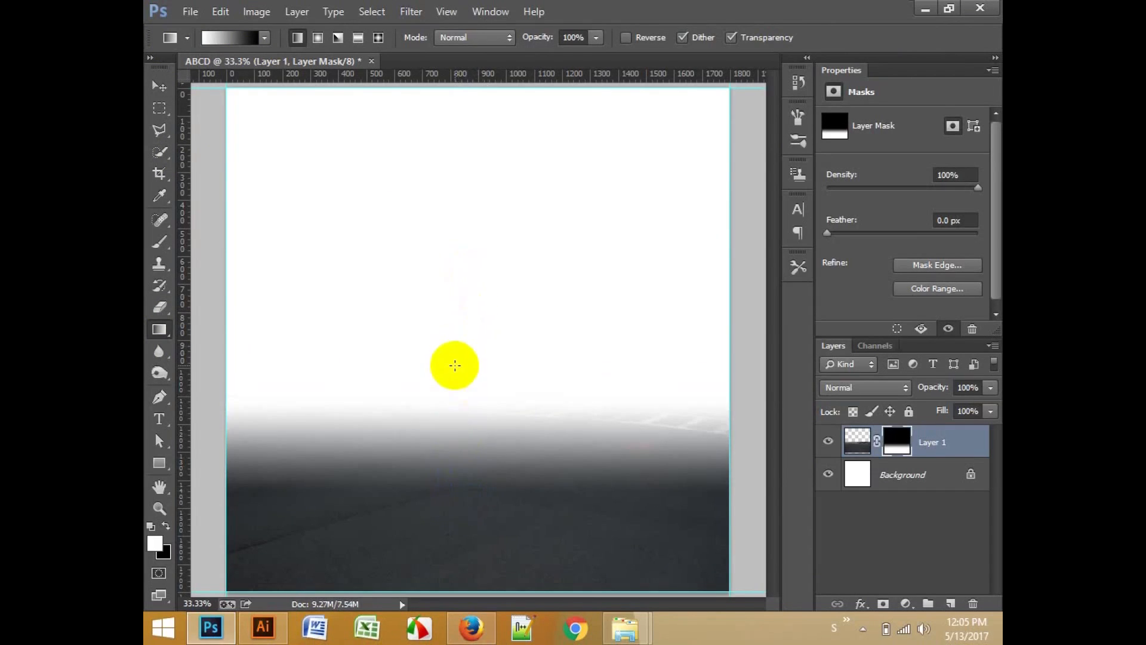
{"action": "left_click_drag", "start_coordinate": [455, 540], "coordinate": [447, 358]}
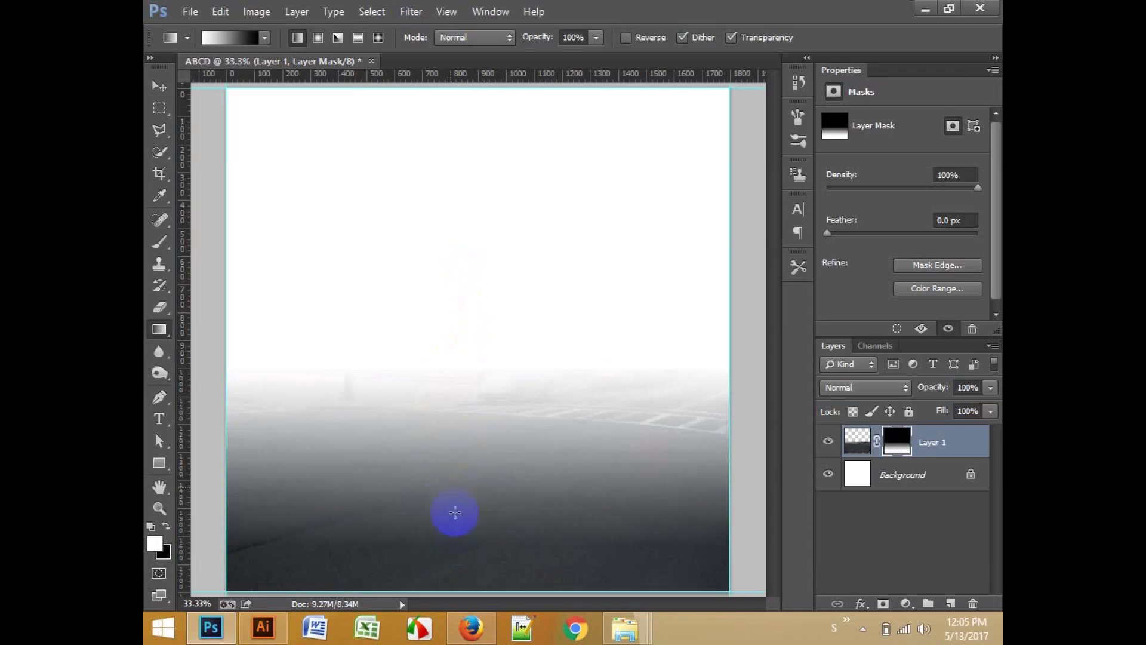
{"action": "left_click_drag", "start_coordinate": [461, 443], "coordinate": [455, 397]}
{"action": "left_click_drag", "start_coordinate": [459, 550], "coordinate": [455, 422]}
{"action": "left_click_drag", "start_coordinate": [464, 540], "coordinate": [460, 388]}
{"action": "key", "text": "ctrl+minus"}
{"action": "left_click_drag", "start_coordinate": [478, 497], "coordinate": [476, 359]}
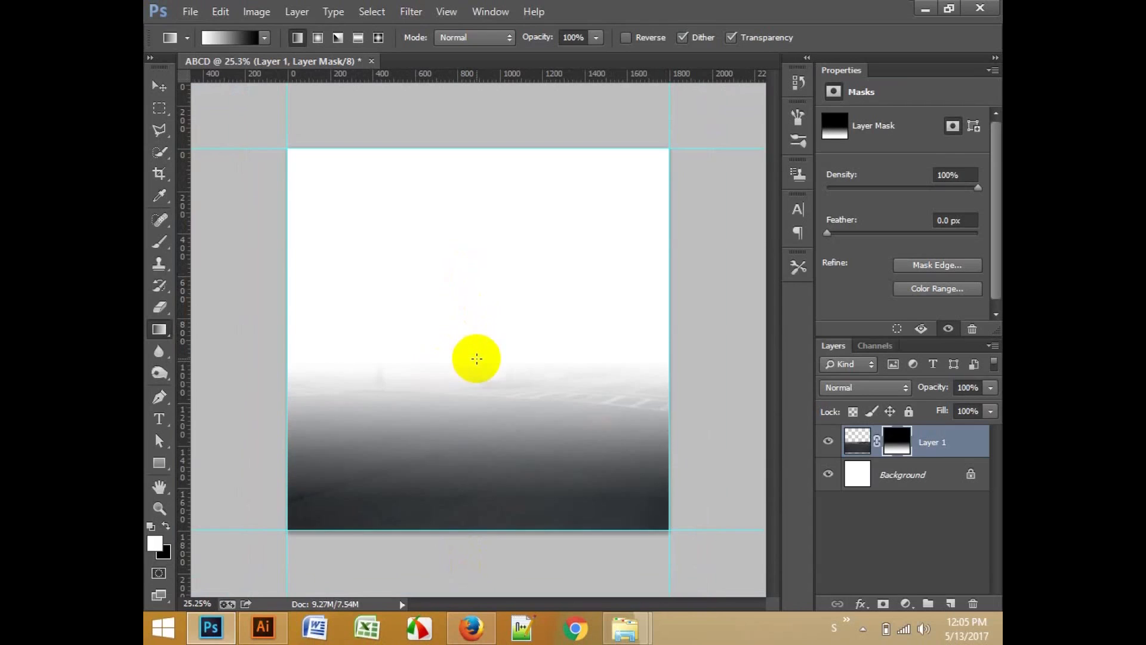
Step: Add a Solid Color fill layer in grey 626262 directly above the Background layer
{"action": "scroll", "coordinate": [469, 371], "scroll_direction": "up", "scroll_amount": 1}
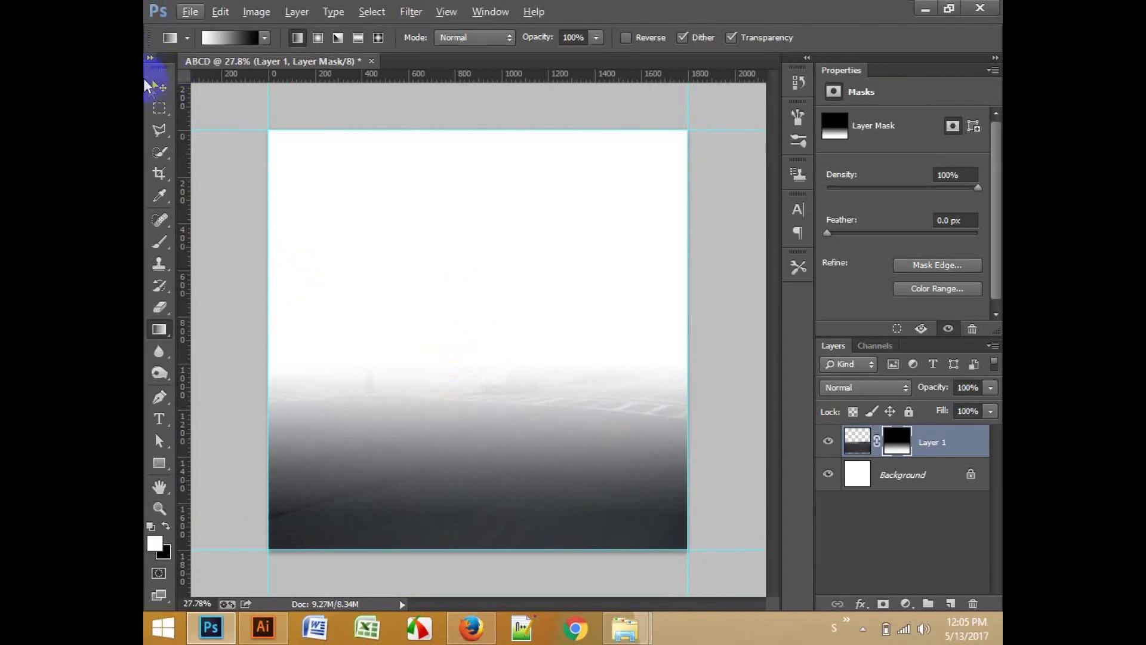
{"action": "left_click", "coordinate": [158, 87]}
{"action": "scroll", "coordinate": [499, 344], "scroll_direction": "up", "scroll_amount": 1}
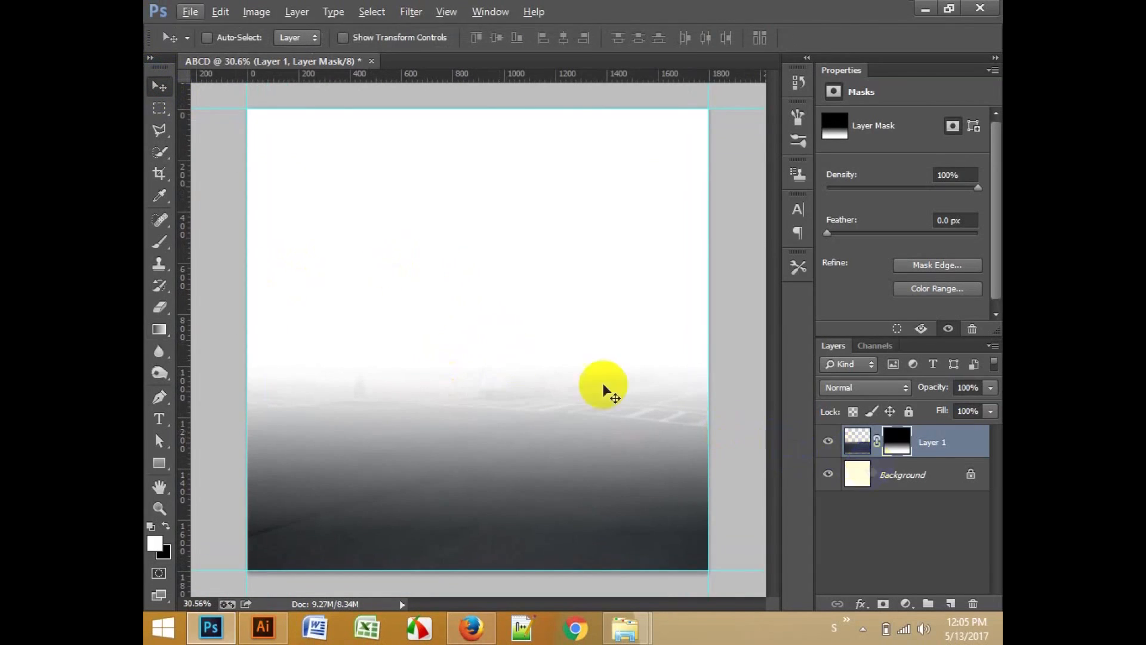
{"action": "left_click", "coordinate": [925, 474]}
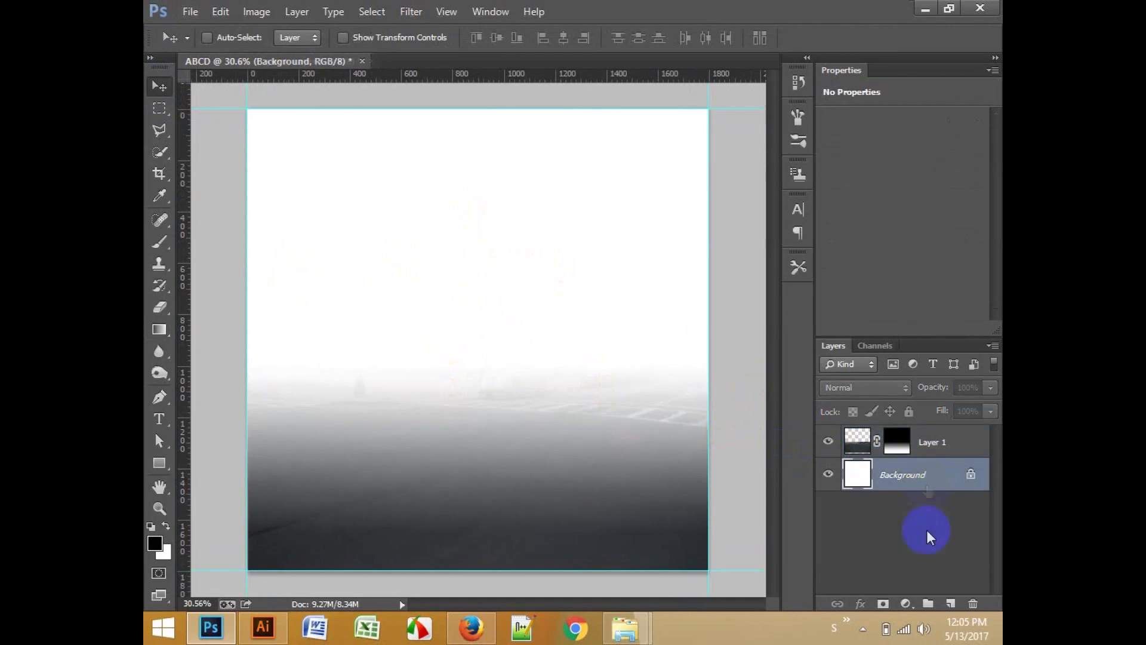
{"action": "left_click", "coordinate": [908, 598]}
{"action": "left_click", "coordinate": [879, 238]}
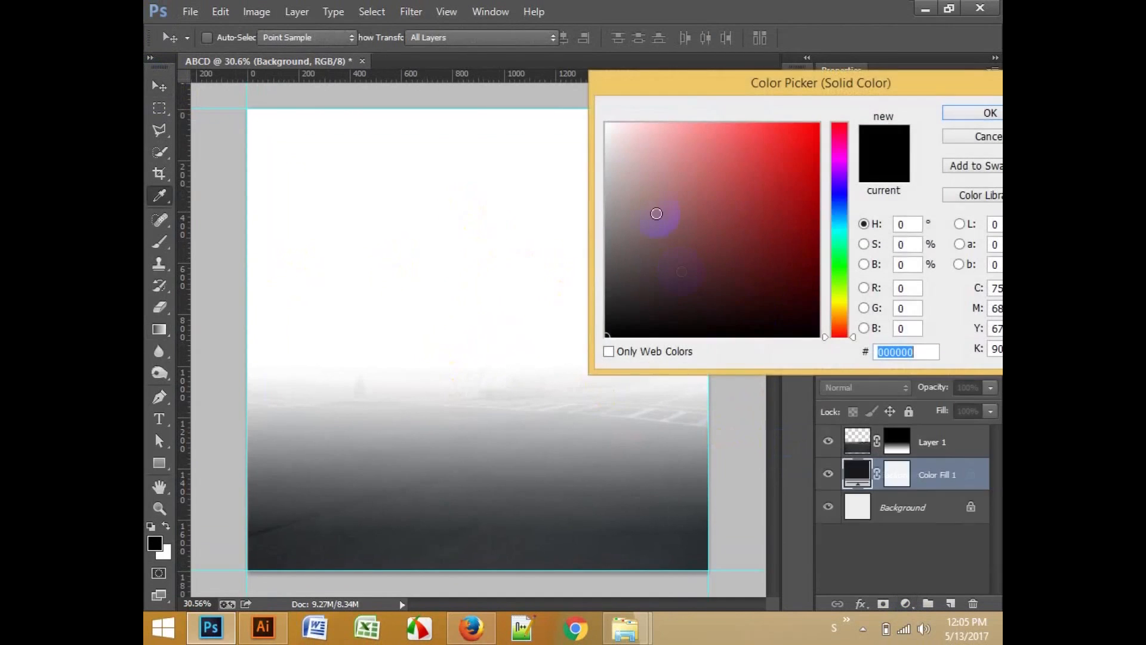
{"action": "left_click", "coordinate": [576, 259]}
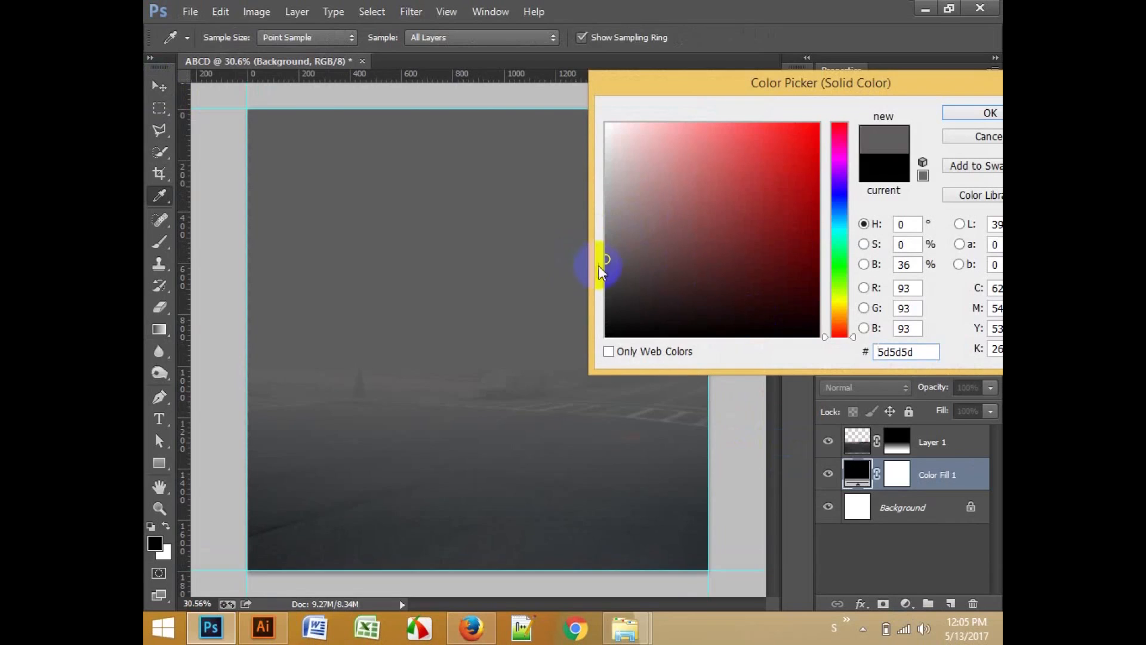
{"action": "mouse_move", "coordinate": [606, 270]}
{"action": "left_mouse_down"}
{"action": "mouse_move", "coordinate": [596, 281]}
{"action": "mouse_move", "coordinate": [591, 256]}
{"action": "left_mouse_up"}
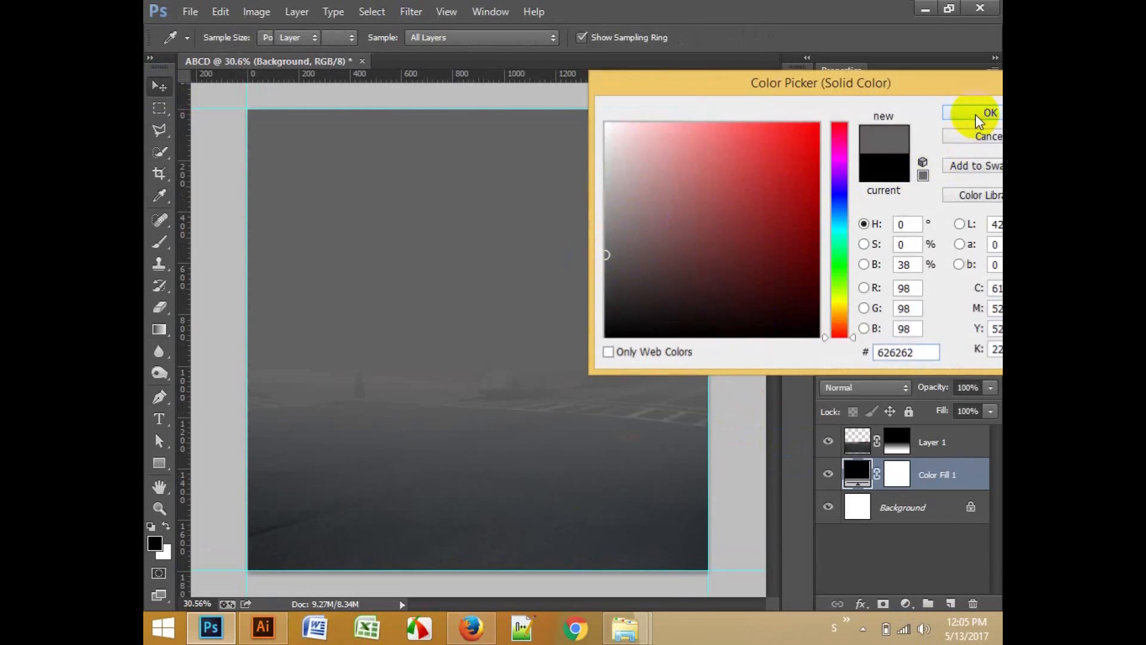
{"action": "left_click", "coordinate": [975, 113]}
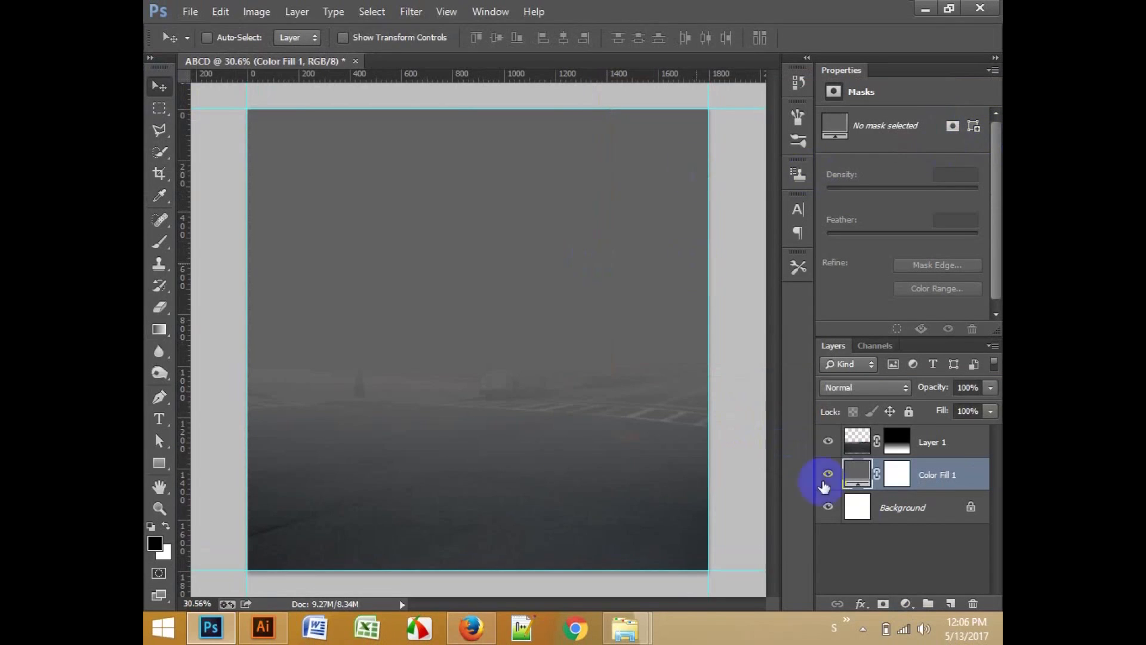
Step: Select Layer 1 and open beijing_skyline_by_thinking_fishstock.jpg from the Album Cover Design folder as a separate document
{"action": "left_click", "coordinate": [952, 449]}
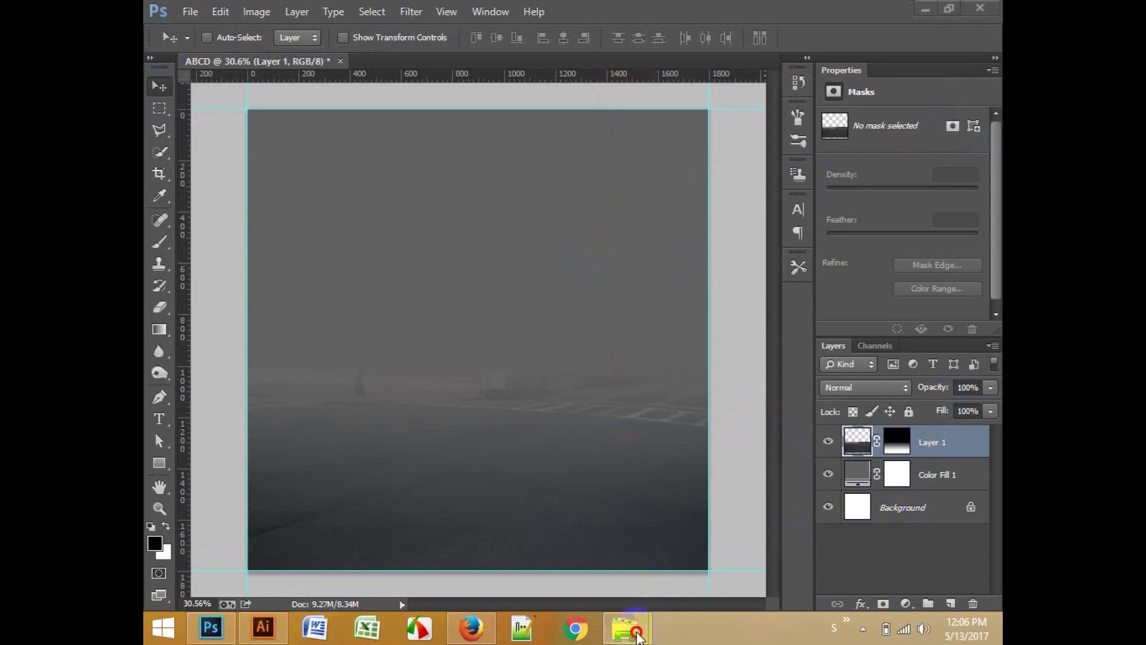
{"action": "mouse_move", "coordinate": [625, 627]}
{"action": "left_click", "coordinate": [690, 543]}
{"action": "left_click_drag", "start_coordinate": [486, 278], "coordinate": [234, 606]}
{"action": "left_click_drag", "start_coordinate": [399, 268], "coordinate": [525, 57]}
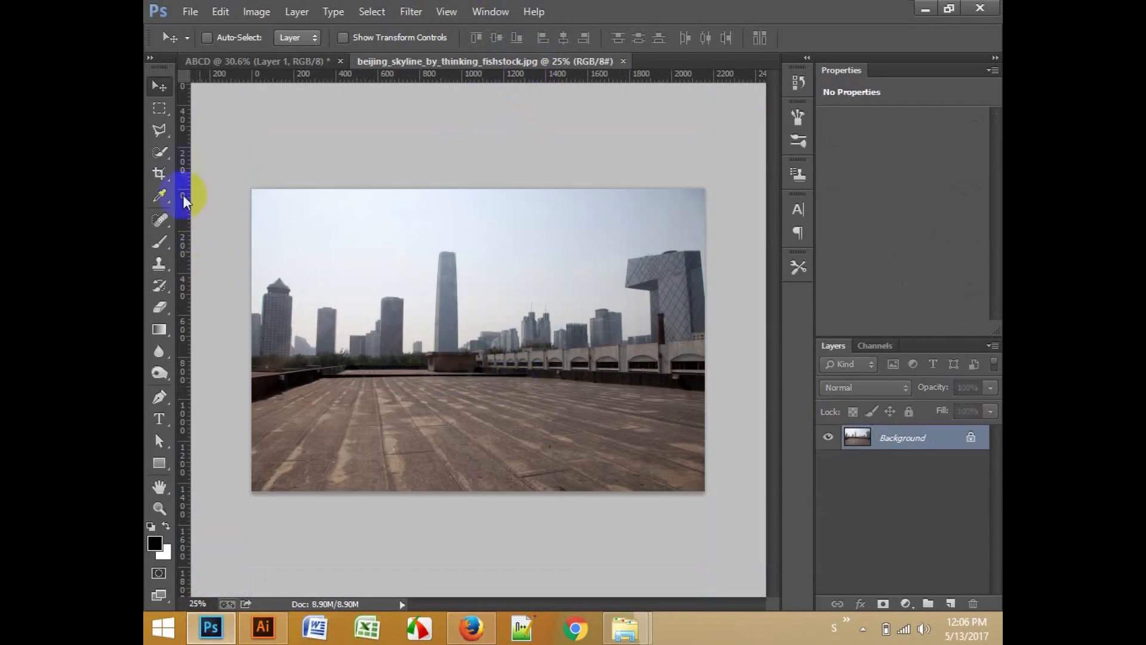
Step: Copy the paved foreground of the Beijing skyline photo and paste it above Layer 1 in the ABCD document
{"action": "left_click", "coordinate": [160, 108]}
{"action": "left_click_drag", "start_coordinate": [248, 356], "coordinate": [782, 546]}
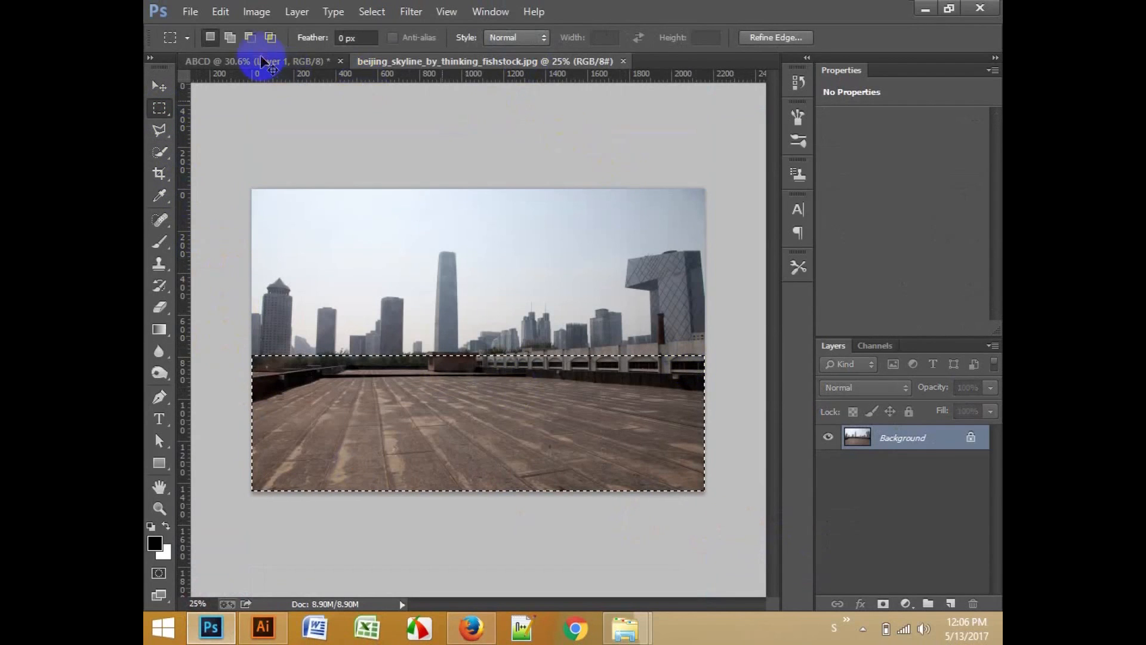
{"action": "left_click", "coordinate": [287, 61]}
{"action": "key", "text": "ctrl+v"}
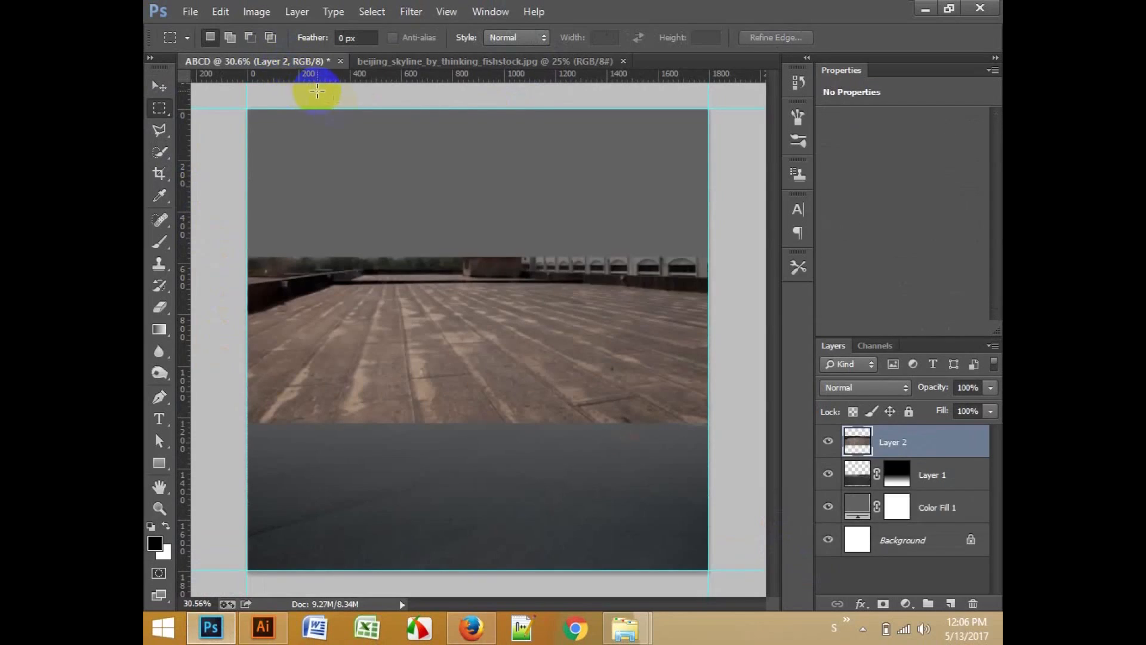
Step: Set the pavement layer's blend mode to Soft Light and move it down over the street at the canvas's lower edge
{"action": "left_click", "coordinate": [848, 387]}
{"action": "left_click", "coordinate": [835, 227]}
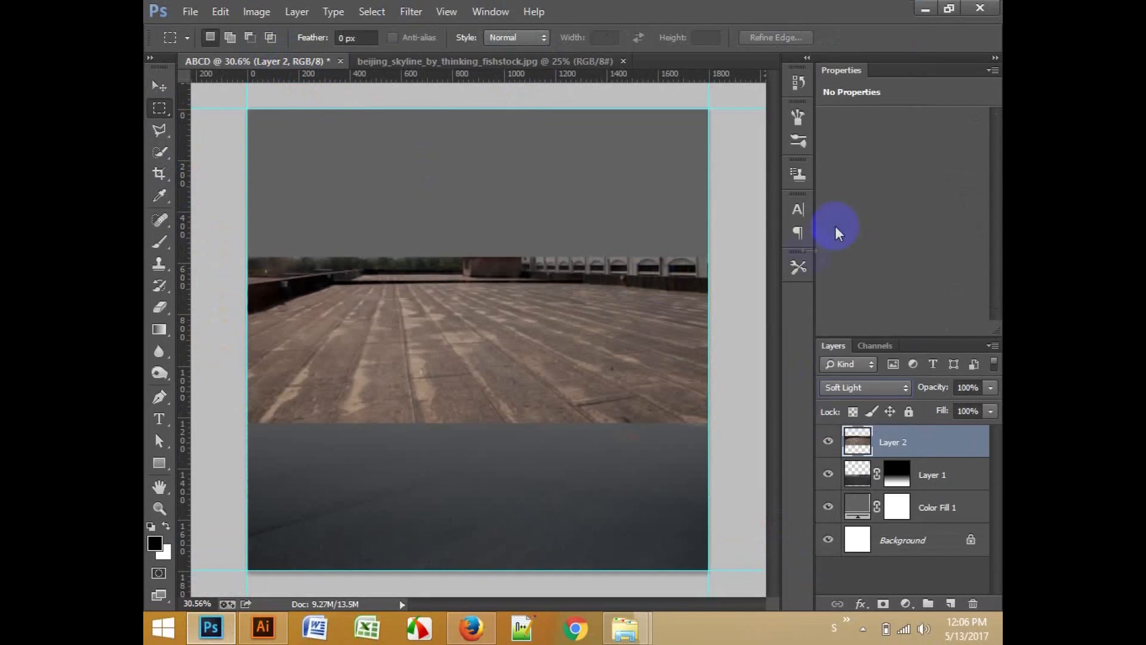
{"action": "left_click", "coordinate": [157, 80]}
{"action": "left_click_drag", "start_coordinate": [486, 286], "coordinate": [458, 428]}
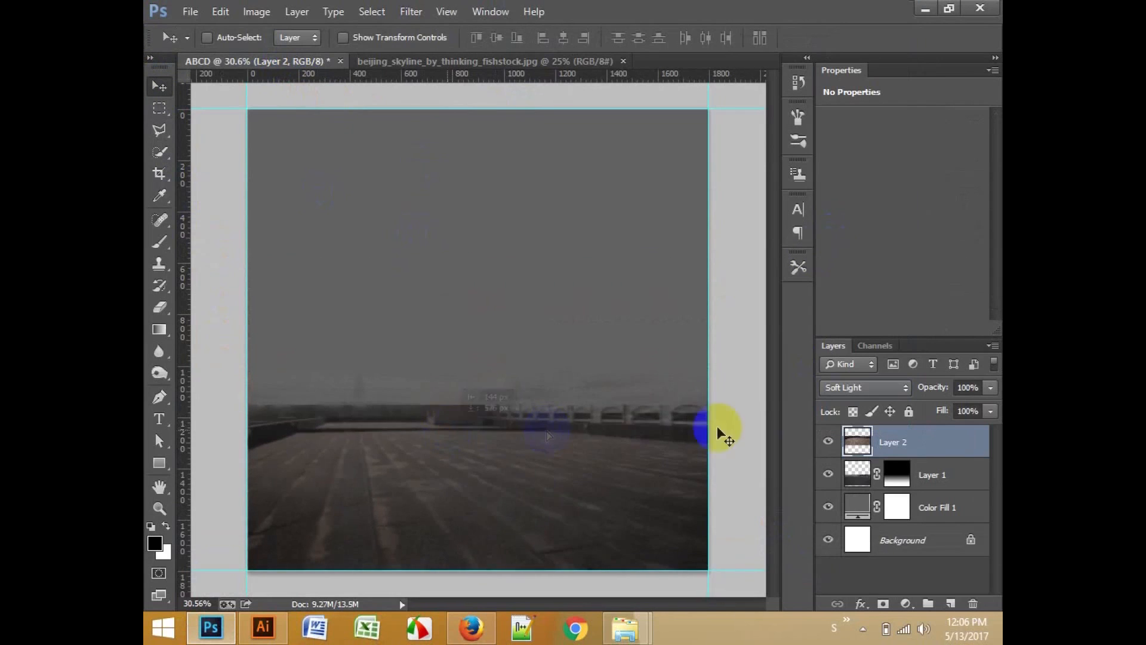
Step: Reduce the Layer 2 pavement's opacity to 56% and stretch its height upward to 131.79%, keeping the width at 100%
{"action": "left_click_drag", "start_coordinate": [904, 392], "coordinate": [896, 392]}
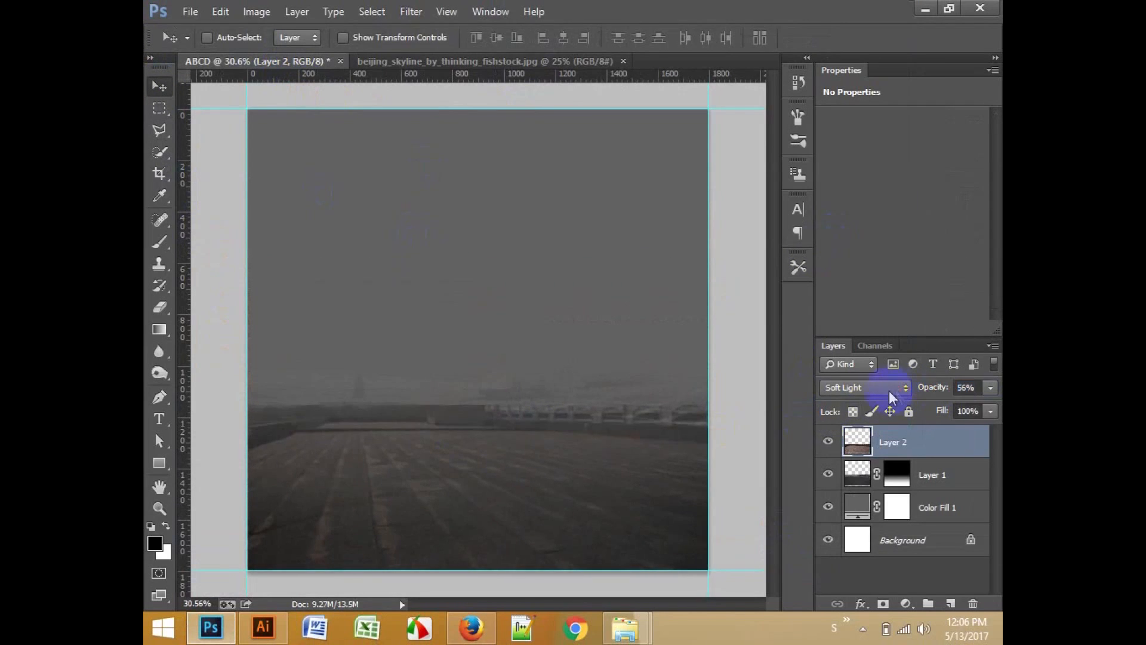
{"action": "key", "text": "ctrl+t"}
{"action": "left_click_drag", "start_coordinate": [586, 424], "coordinate": [567, 425]}
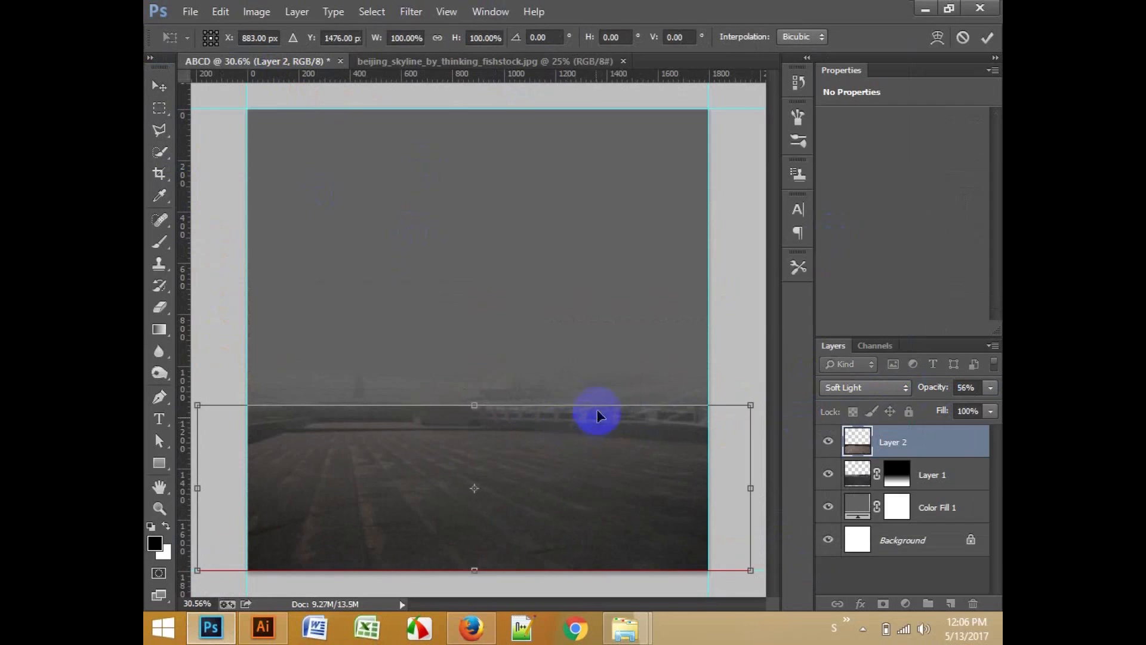
{"action": "mouse_move", "coordinate": [590, 374]}
{"action": "left_mouse_down"}
{"action": "mouse_move", "coordinate": [589, 346]}
{"action": "mouse_move", "coordinate": [596, 358]}
{"action": "left_mouse_up"}
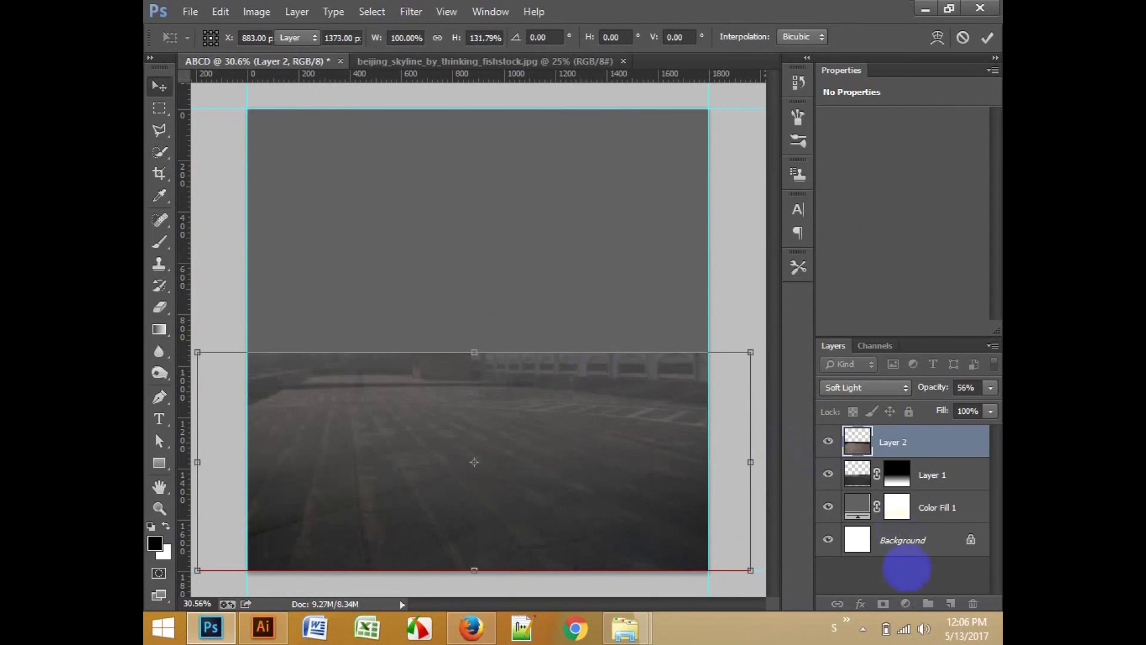
{"action": "key", "text": "Return"}
Step: Add a layer mask to Layer 2 and apply a vertical black-to-white gradient that fades the pavement's upper edge at the horizon
{"action": "left_click", "coordinate": [882, 603]}
{"action": "left_click", "coordinate": [158, 330]}
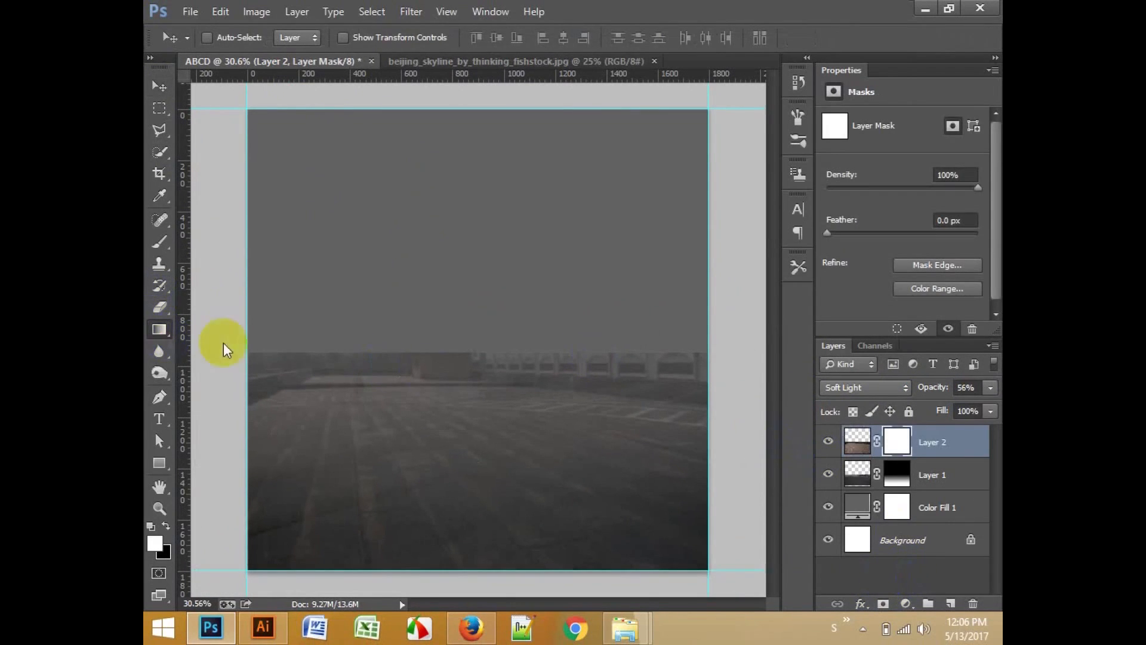
{"action": "left_click_drag", "start_coordinate": [469, 449], "coordinate": [460, 391]}
{"action": "key", "text": "ctrl+z"}
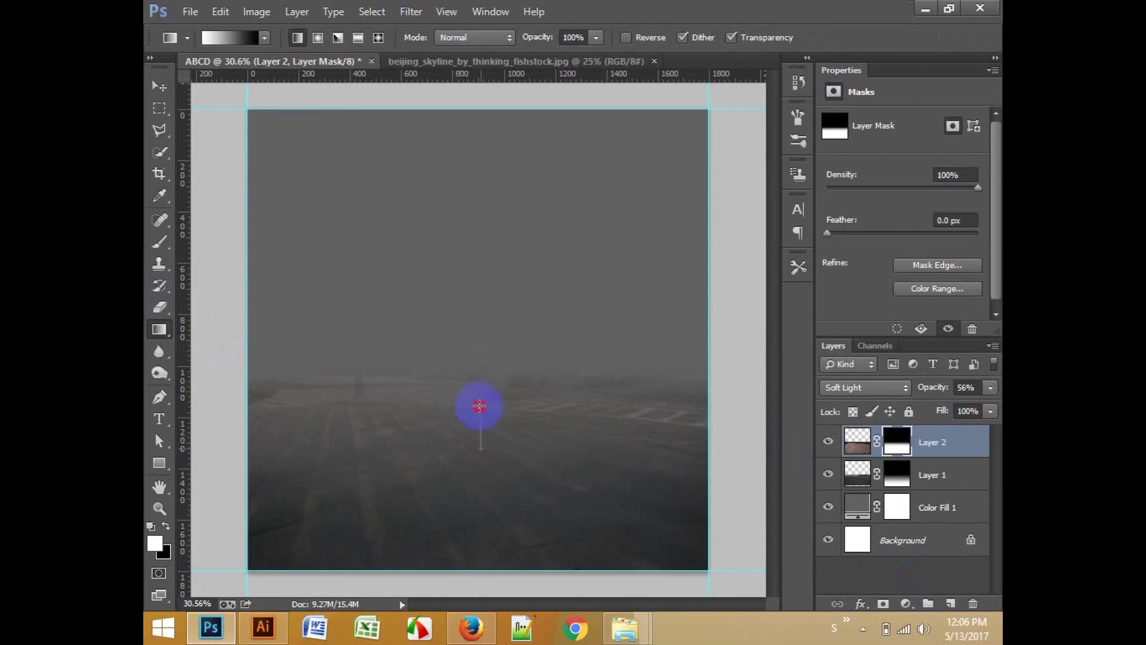
Step: Redraw the gradient on Layer 1's mask to hide the skyline above the horizon, and reduce Layer 1's opacity to 83%
{"action": "left_click", "coordinate": [881, 481]}
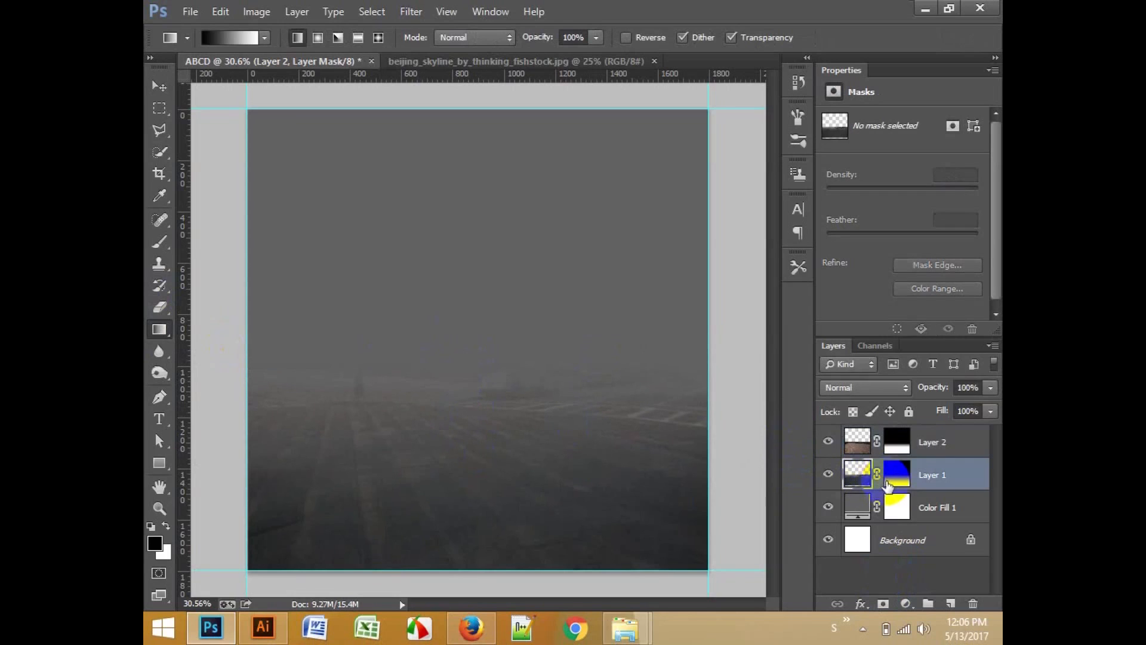
{"action": "left_click", "coordinate": [902, 482]}
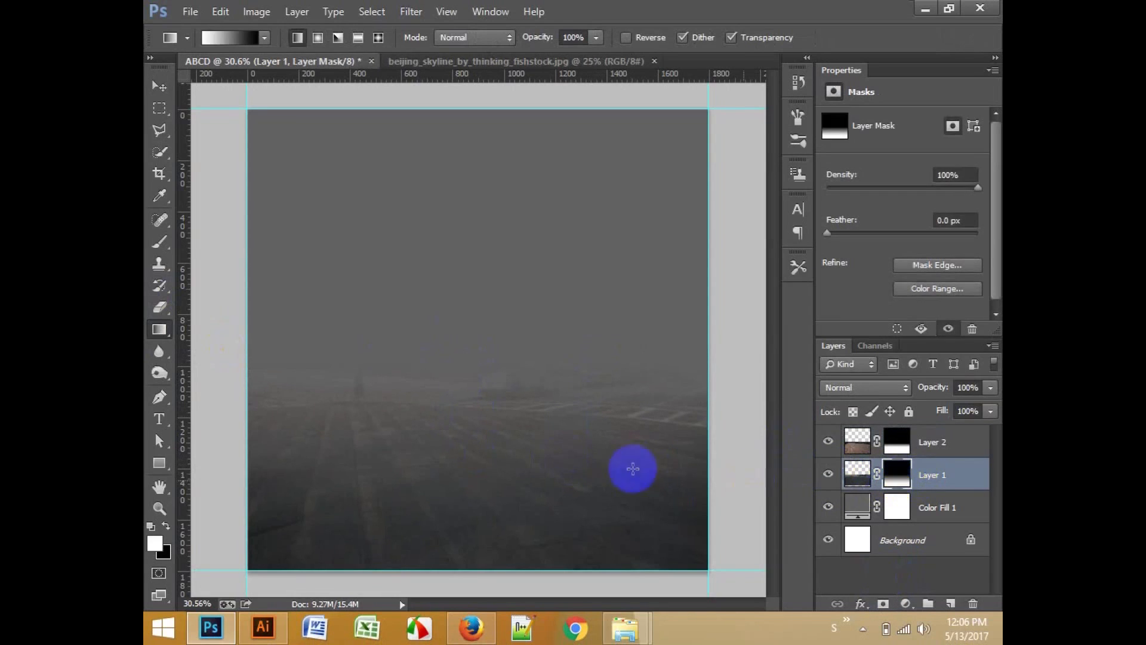
{"action": "left_click_drag", "start_coordinate": [503, 398], "coordinate": [502, 398]}
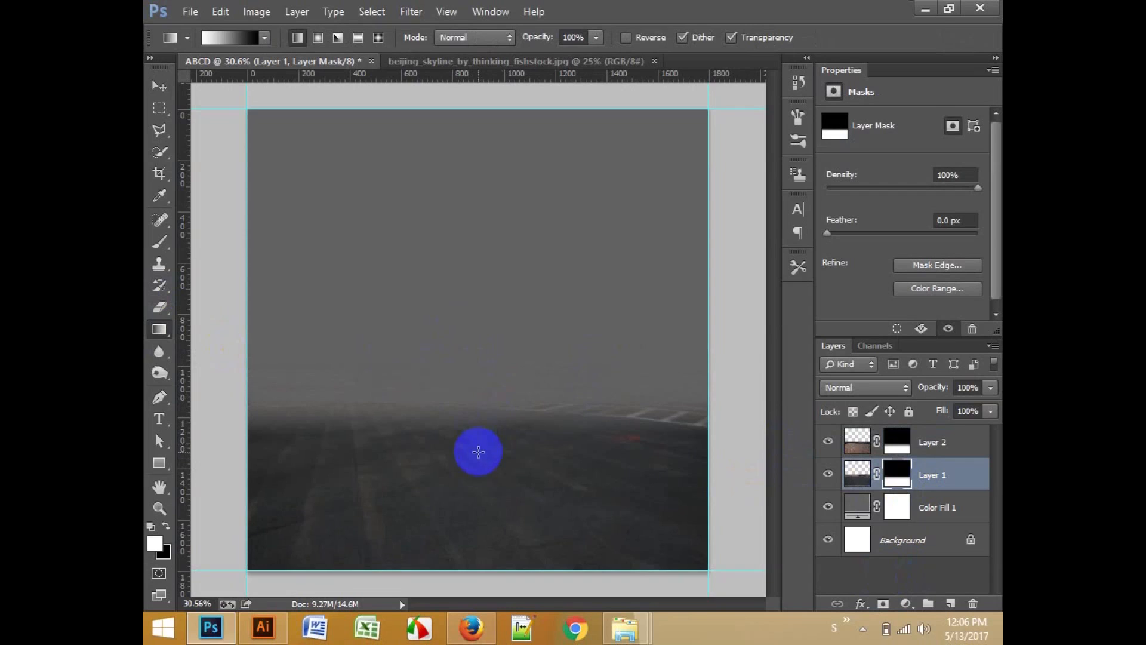
{"action": "left_click_drag", "start_coordinate": [478, 458], "coordinate": [479, 385]}
{"action": "left_click", "coordinate": [927, 475]}
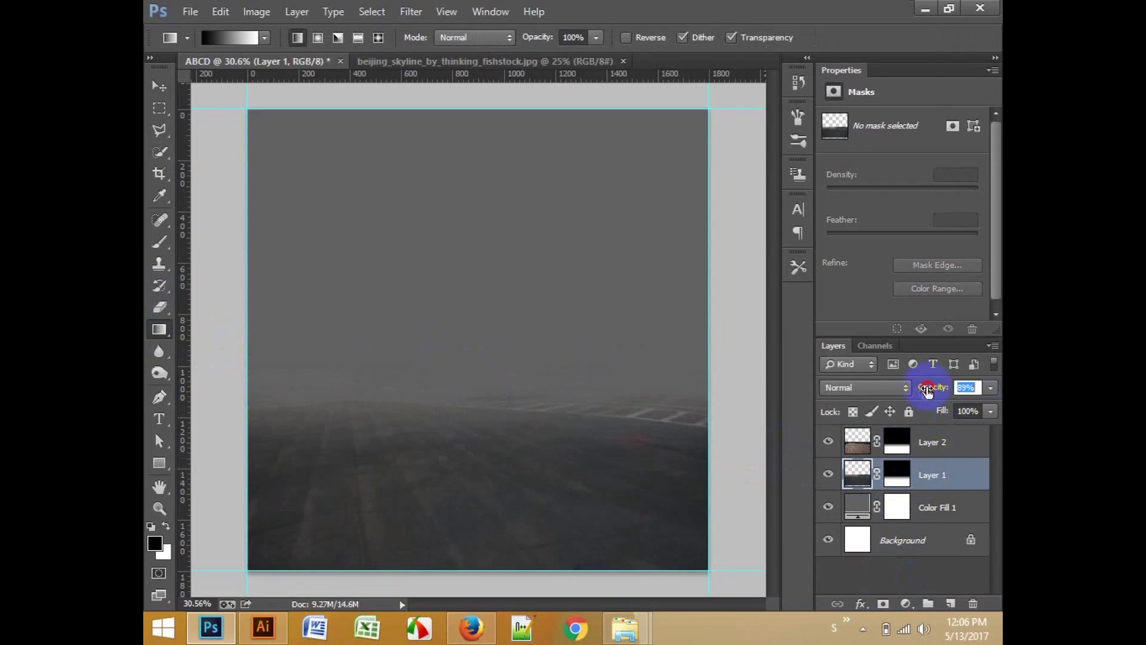
{"action": "left_click", "coordinate": [155, 87]}
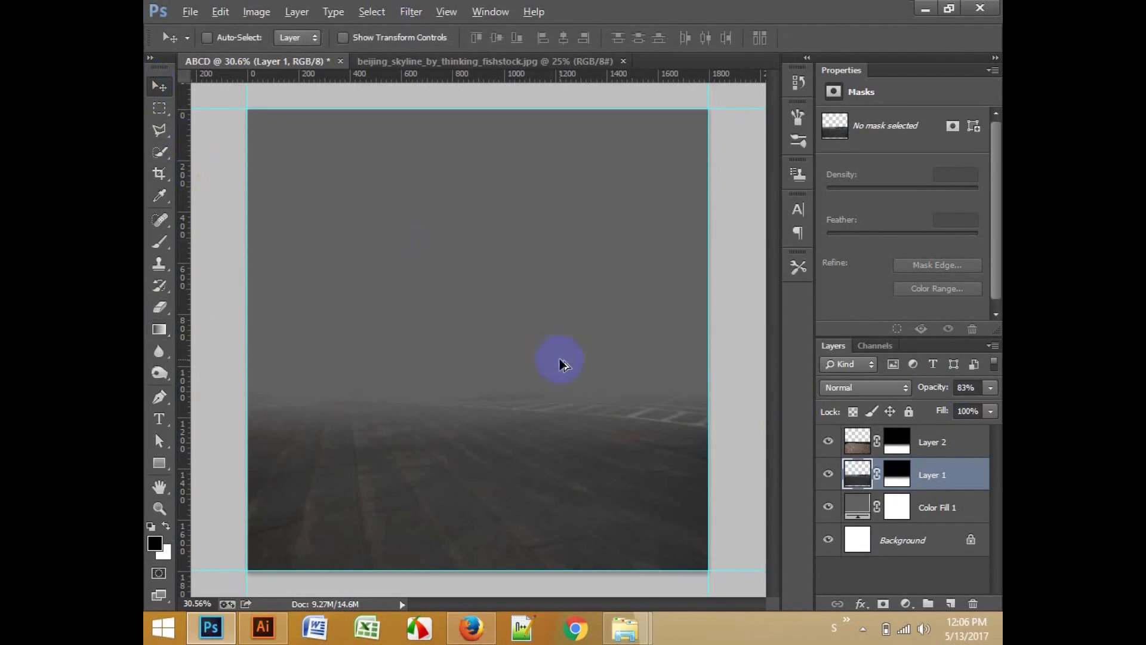
Step: Place the stormy_sky_3_by_pelleron_stock image in the ABCD document and put its layer directly above Color Fill 1
{"action": "left_click", "coordinate": [953, 445]}
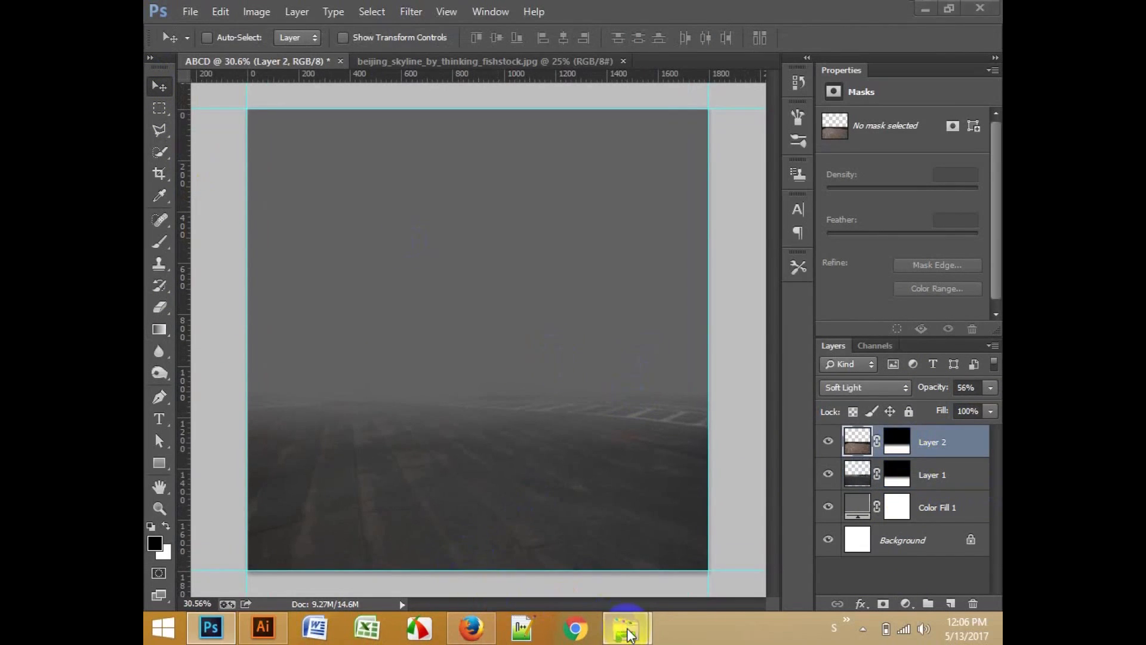
{"action": "mouse_move", "coordinate": [625, 626]}
{"action": "left_click", "coordinate": [685, 556]}
{"action": "left_click_drag", "start_coordinate": [942, 240], "coordinate": [438, 355]}
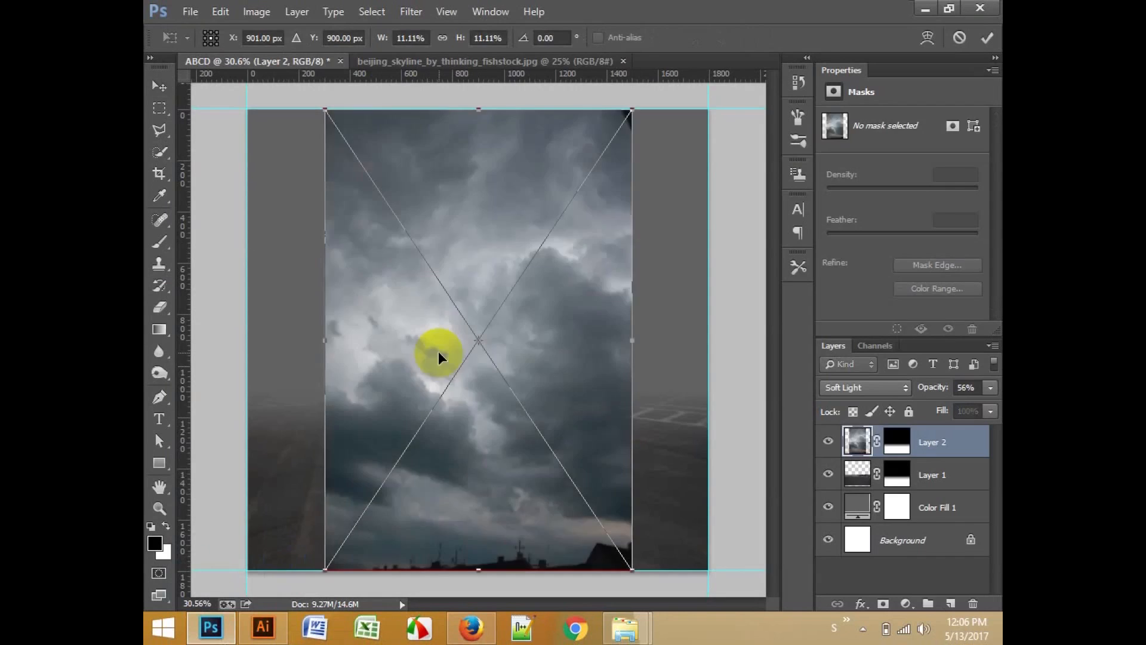
{"action": "scroll", "coordinate": [438, 351], "scroll_direction": "down", "scroll_amount": 2}
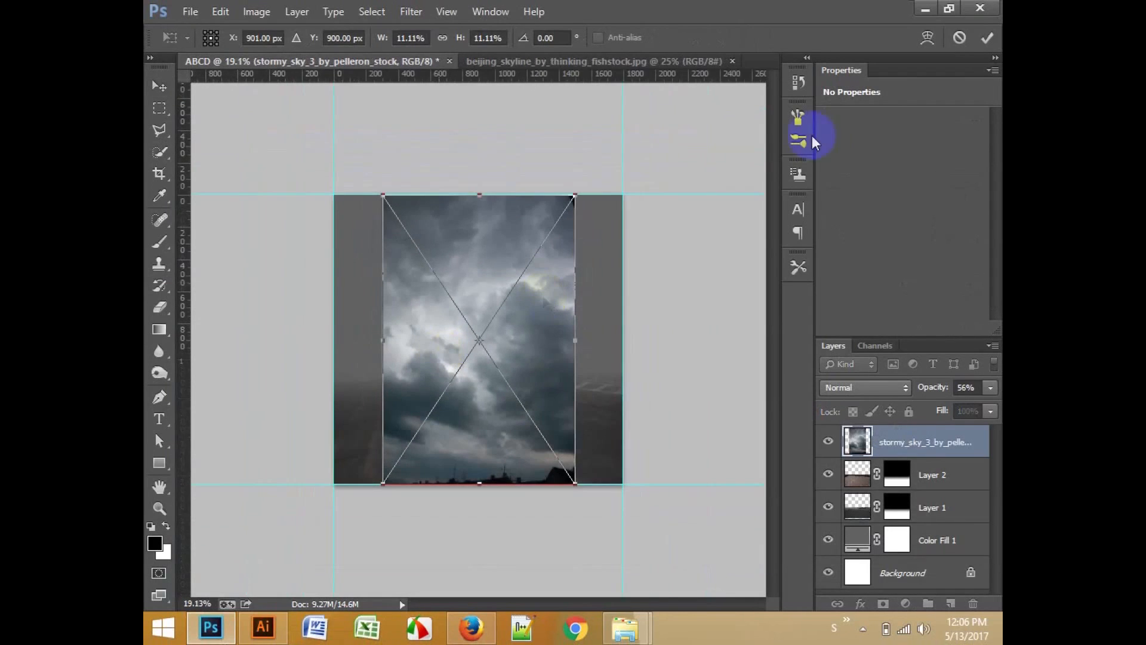
{"action": "left_click", "coordinate": [987, 40]}
{"action": "left_click_drag", "start_coordinate": [913, 445], "coordinate": [912, 521]}
Step: Scale the stormy sky proportionally to about 16.67% so it spans the canvas width, with its lower edge just below the horizon
{"action": "left_click_drag", "start_coordinate": [567, 417], "coordinate": [570, 361]}
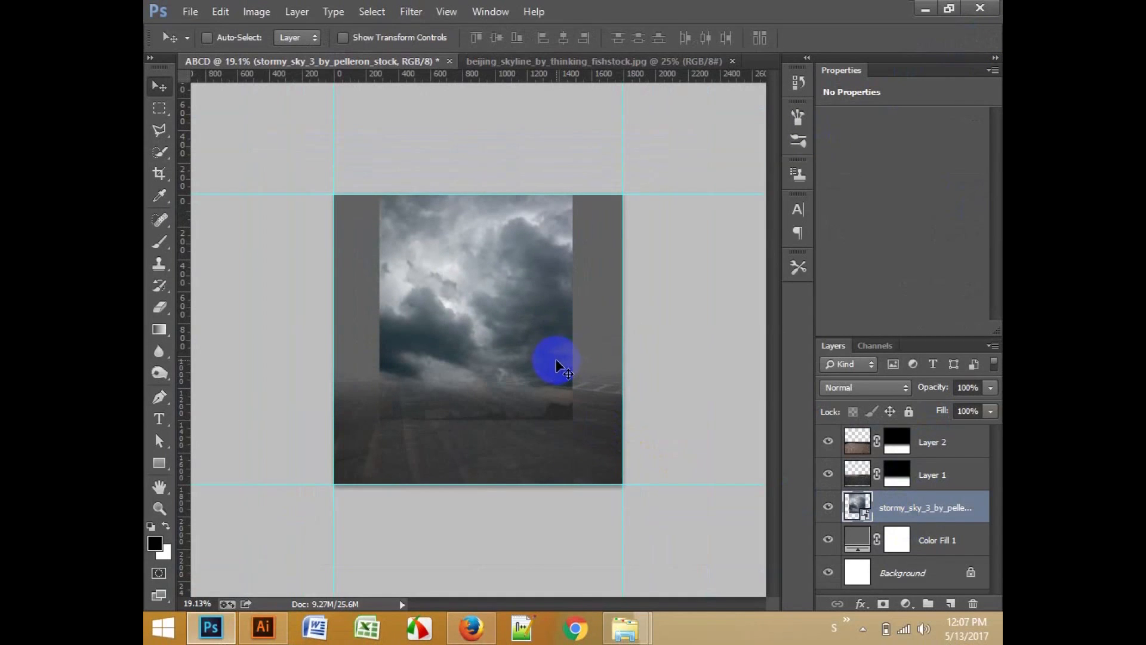
{"action": "key", "text": "ctrl+t"}
{"action": "scroll", "coordinate": [540, 370], "scroll_direction": "up", "scroll_amount": 2}
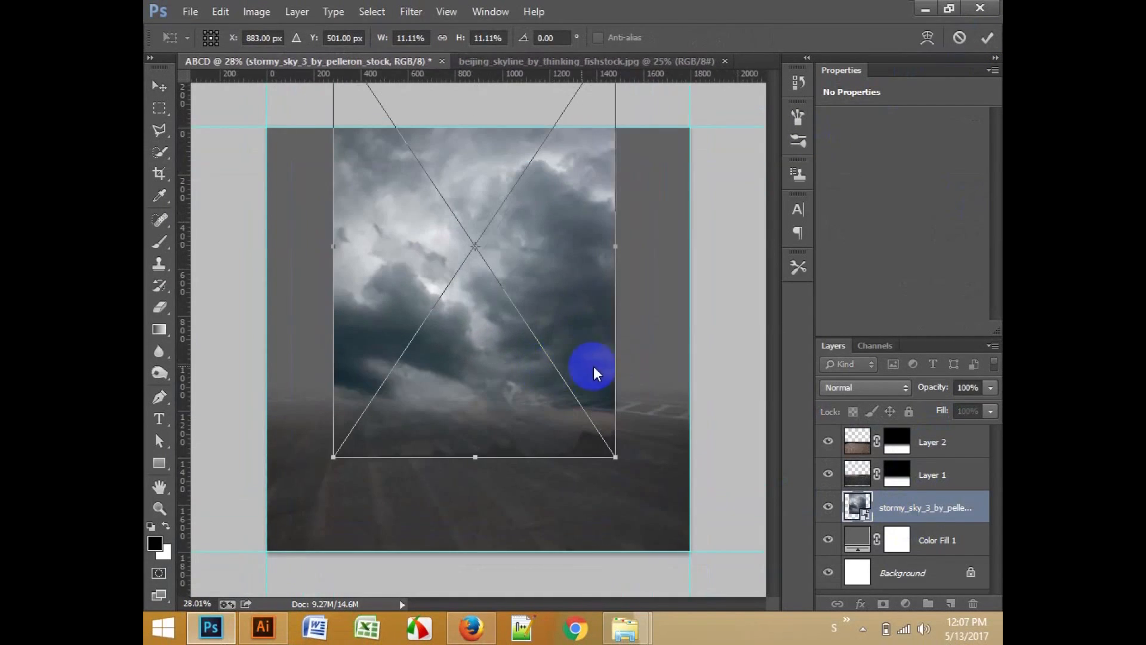
{"action": "left_click_drag", "start_coordinate": [617, 458], "coordinate": [606, 420]}
{"action": "left_click_drag", "start_coordinate": [257, 517], "coordinate": [268, 502]}
{"action": "left_click_drag", "start_coordinate": [376, 410], "coordinate": [382, 357]}
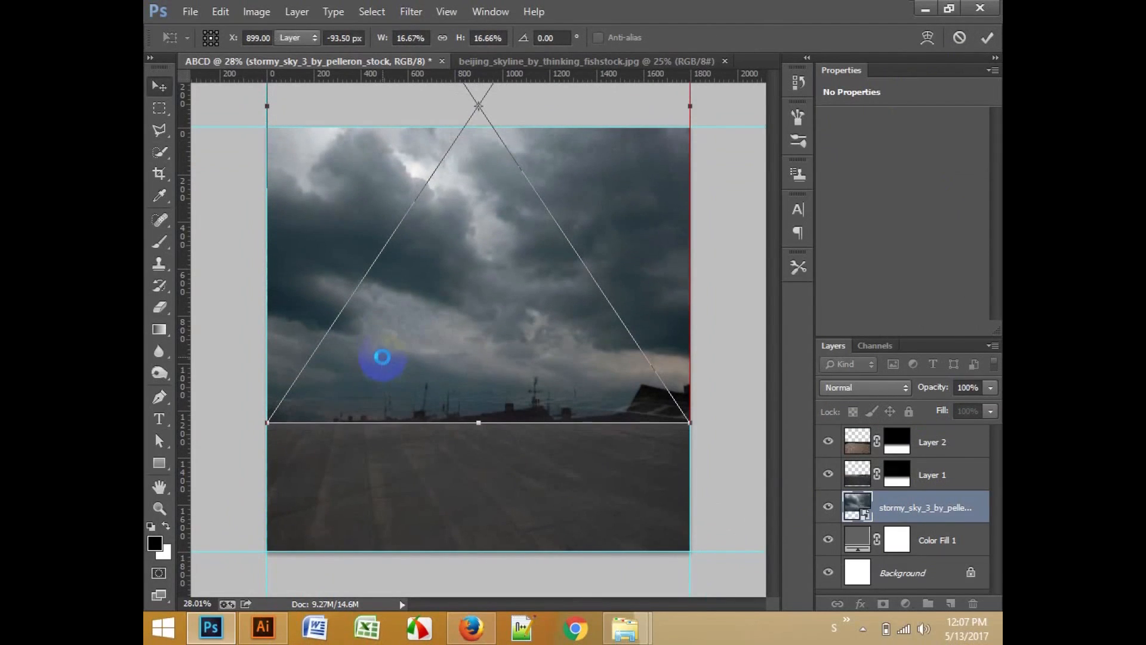
{"action": "double_click", "coordinate": [382, 356]}
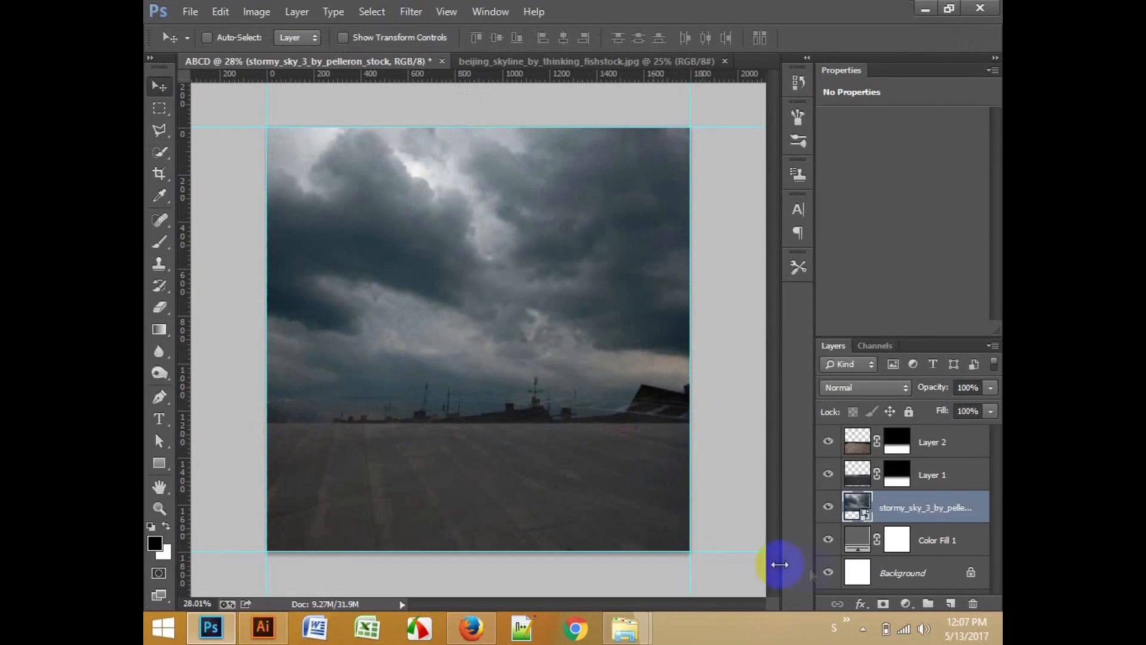
Step: Mask the stormy sky with a vertical gradient that fades its lower part into the mist, and shift the sky slightly upward
{"action": "left_click", "coordinate": [883, 604]}
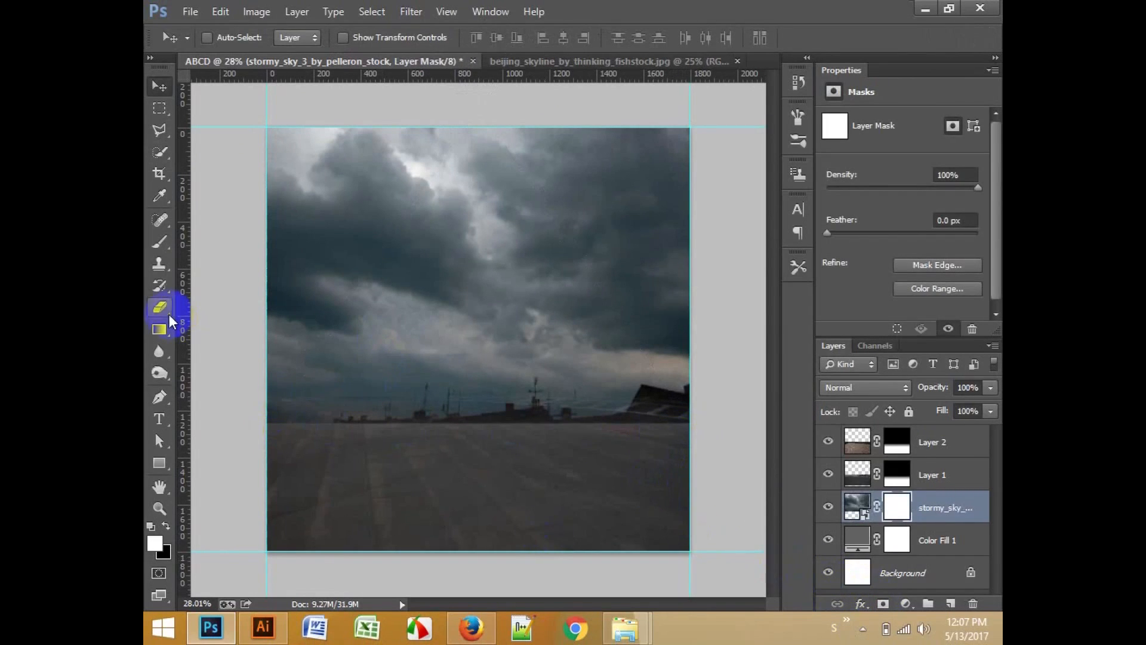
{"action": "left_click", "coordinate": [160, 331]}
{"action": "left_click_drag", "start_coordinate": [463, 453], "coordinate": [465, 423]}
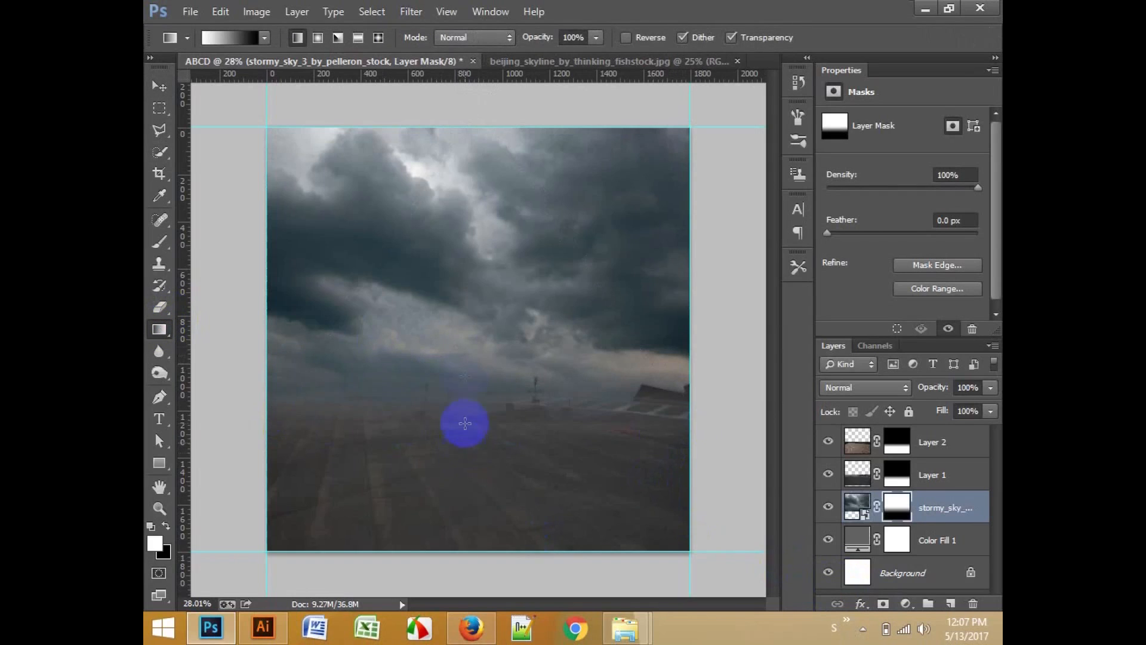
{"action": "left_click_drag", "start_coordinate": [459, 301], "coordinate": [459, 395]}
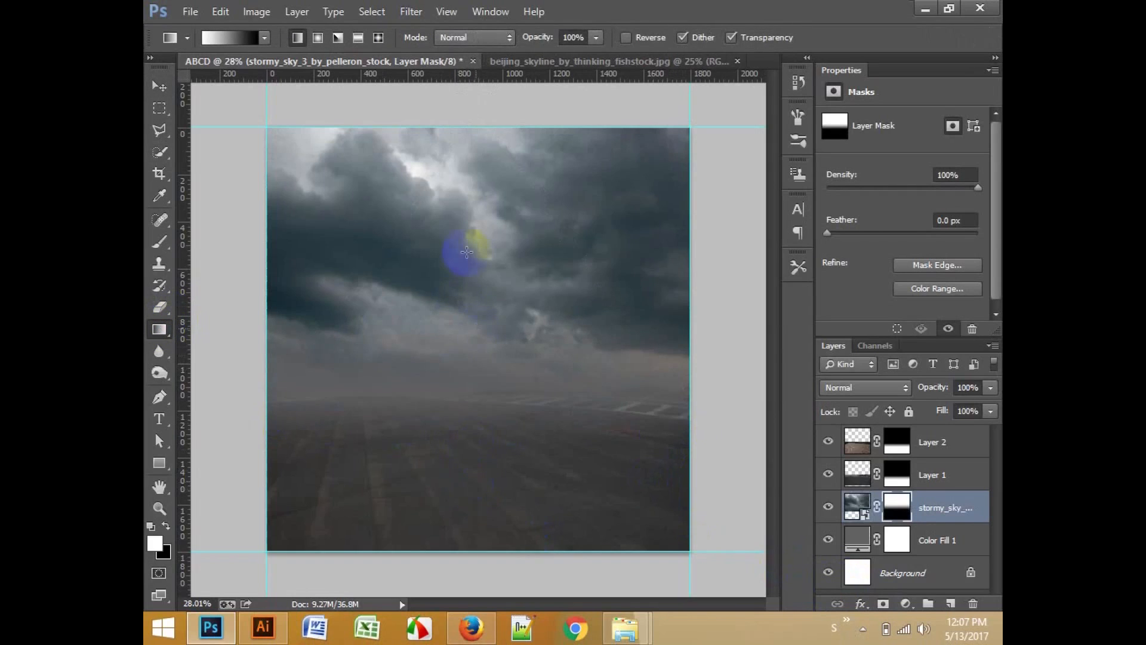
{"action": "left_click_drag", "start_coordinate": [465, 231], "coordinate": [470, 382]}
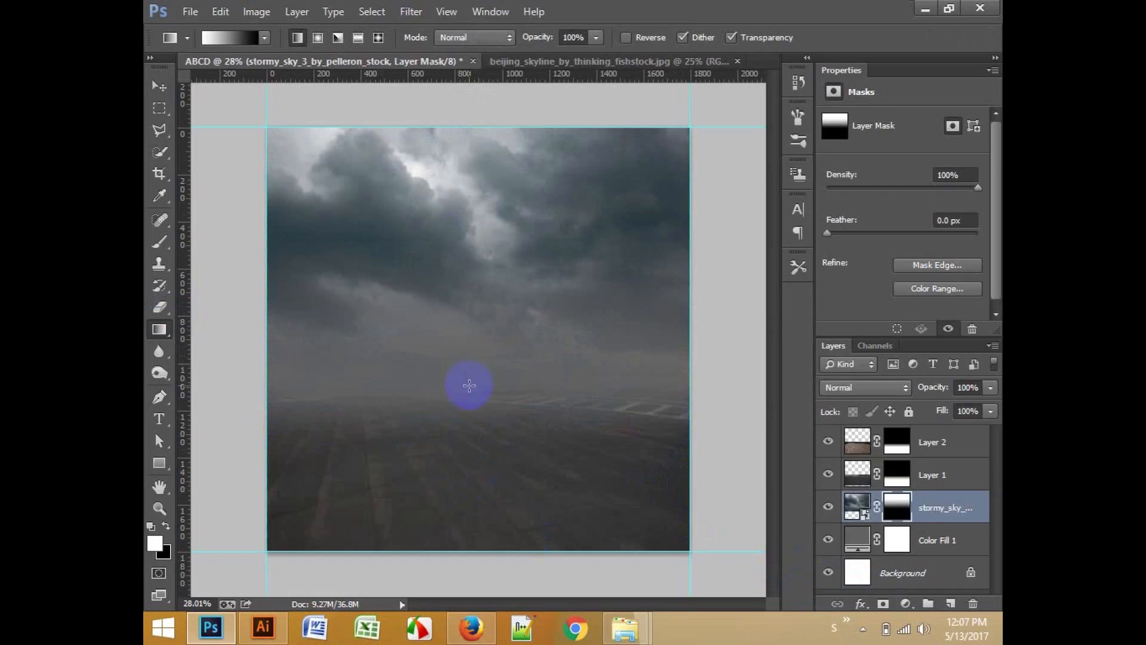
{"action": "left_click", "coordinate": [158, 88]}
{"action": "left_click_drag", "start_coordinate": [506, 281], "coordinate": [503, 256]}
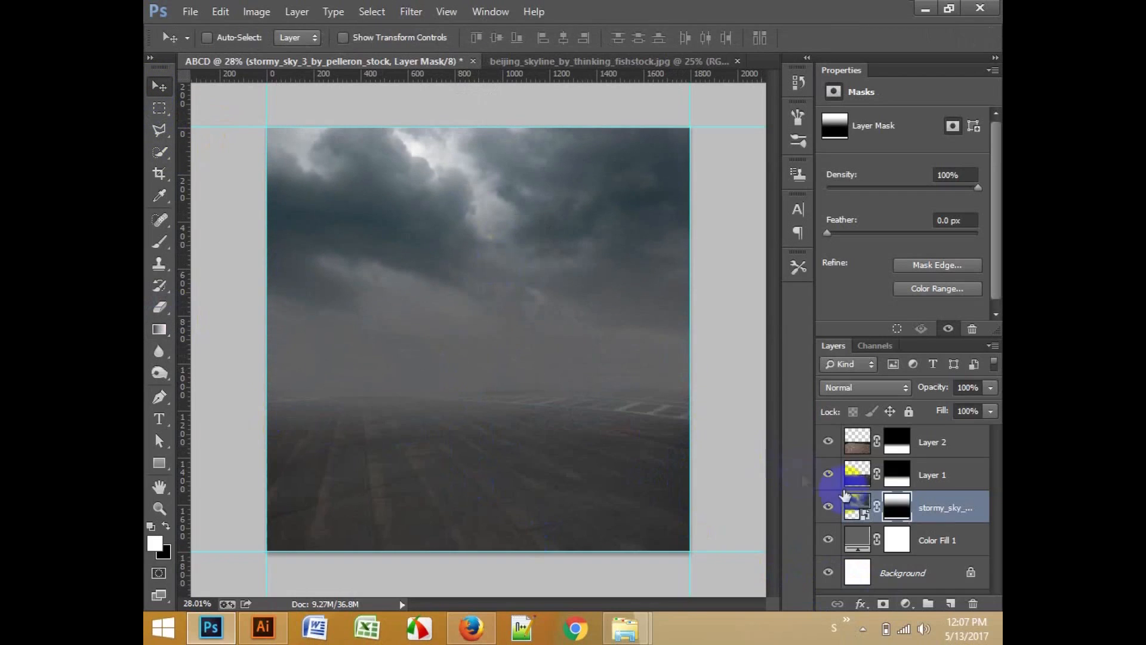
Step: Change the Color Fill 1 layer's colour to the lighter grey 818181
{"action": "double_click", "coordinate": [860, 539]}
{"action": "left_click_drag", "start_coordinate": [678, 225], "coordinate": [602, 241]}
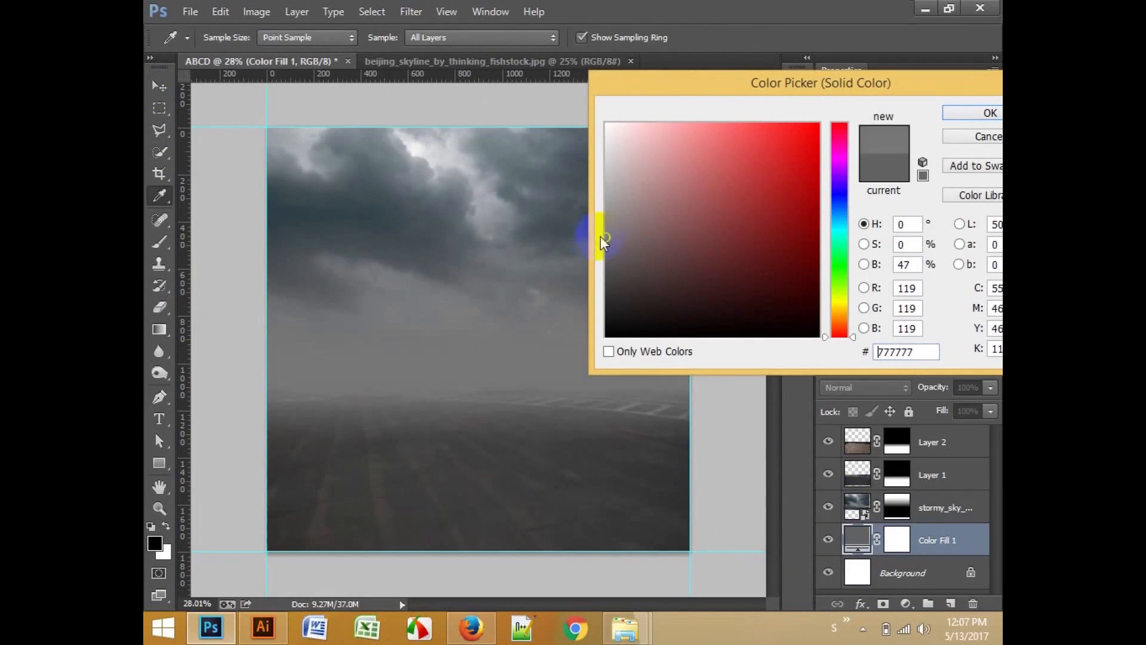
{"action": "left_click", "coordinate": [599, 226]}
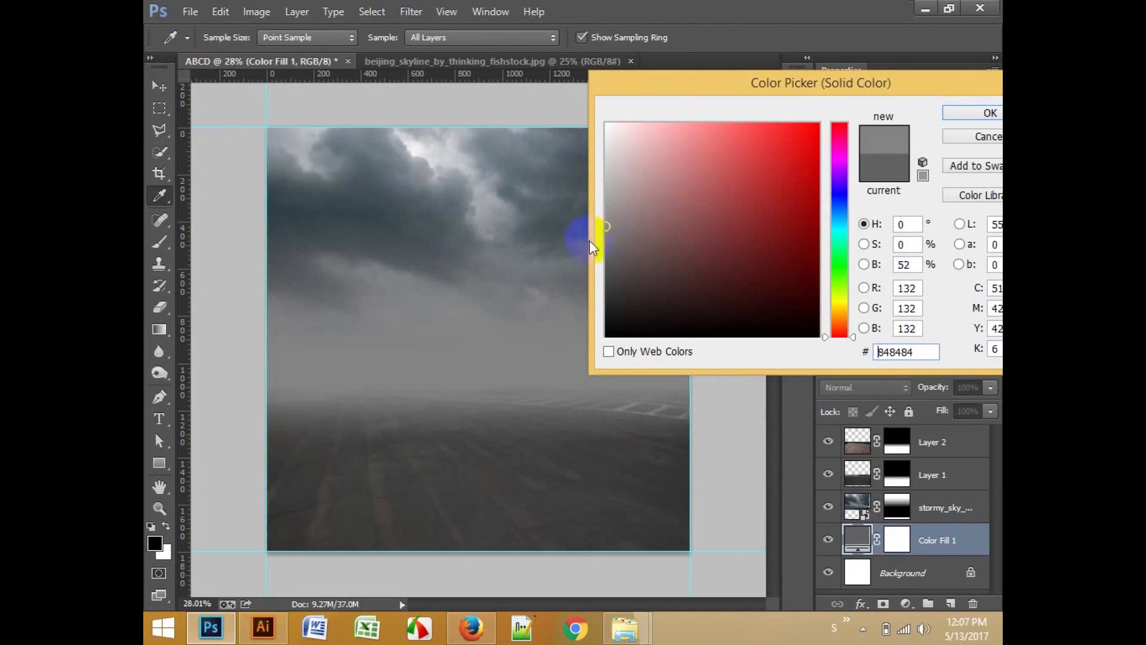
{"action": "left_click", "coordinate": [458, 160]}
{"action": "left_click_drag", "start_coordinate": [459, 154], "coordinate": [492, 209]}
{"action": "left_click", "coordinate": [606, 246]}
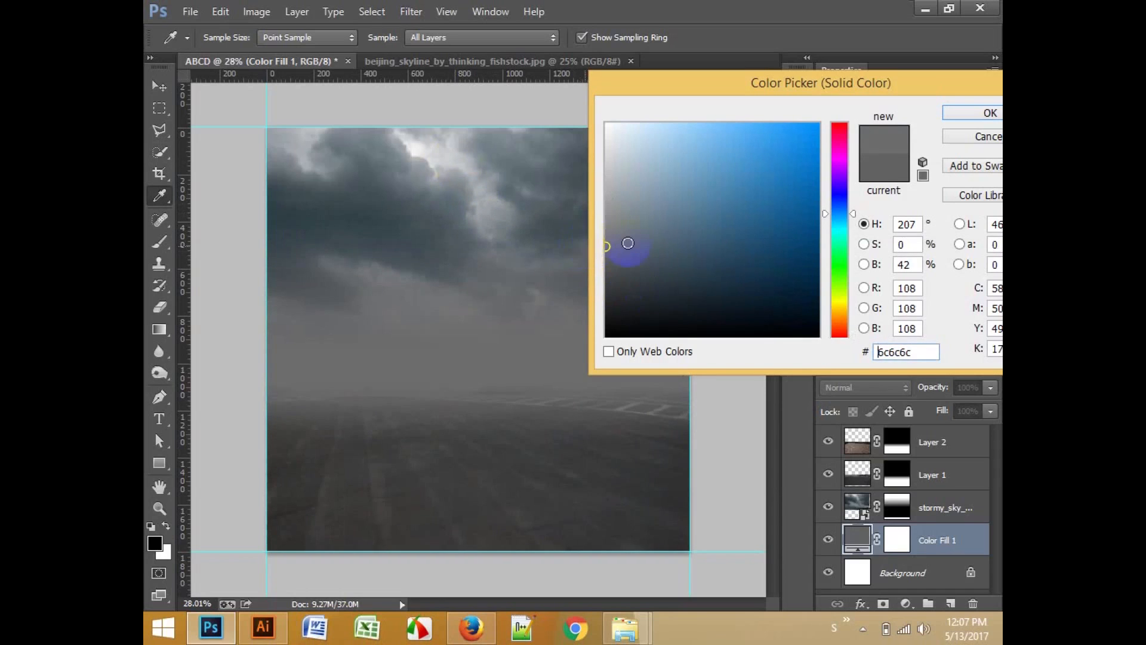
{"action": "left_click", "coordinate": [970, 114]}
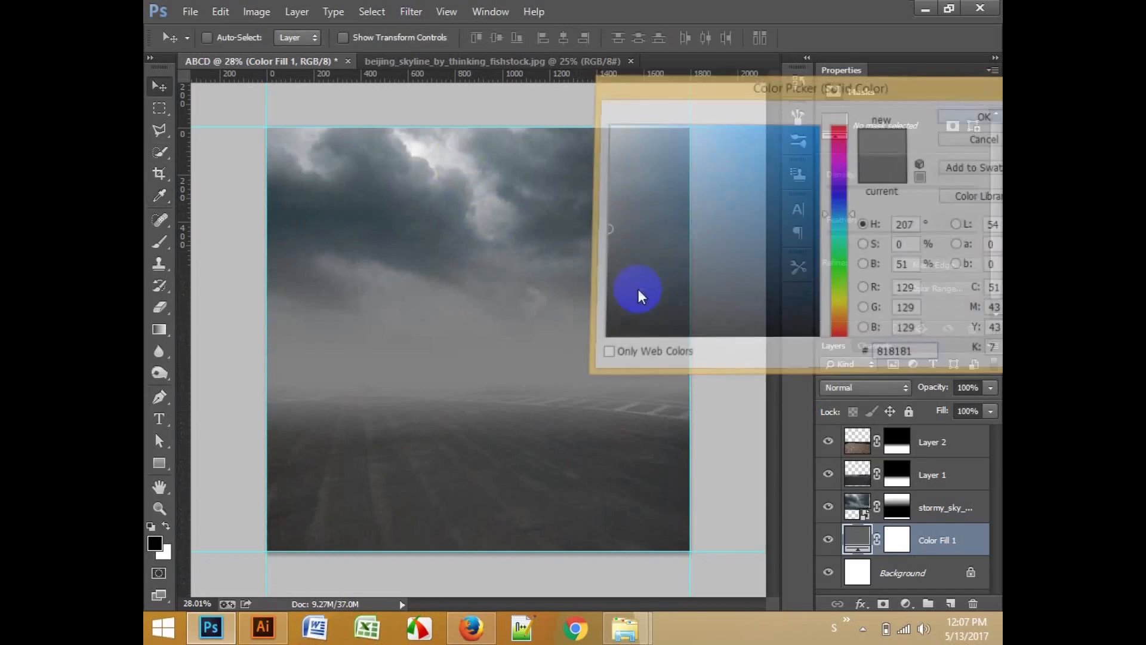
{"action": "scroll", "coordinate": [638, 291], "scroll_direction": "up", "scroll_amount": 1}
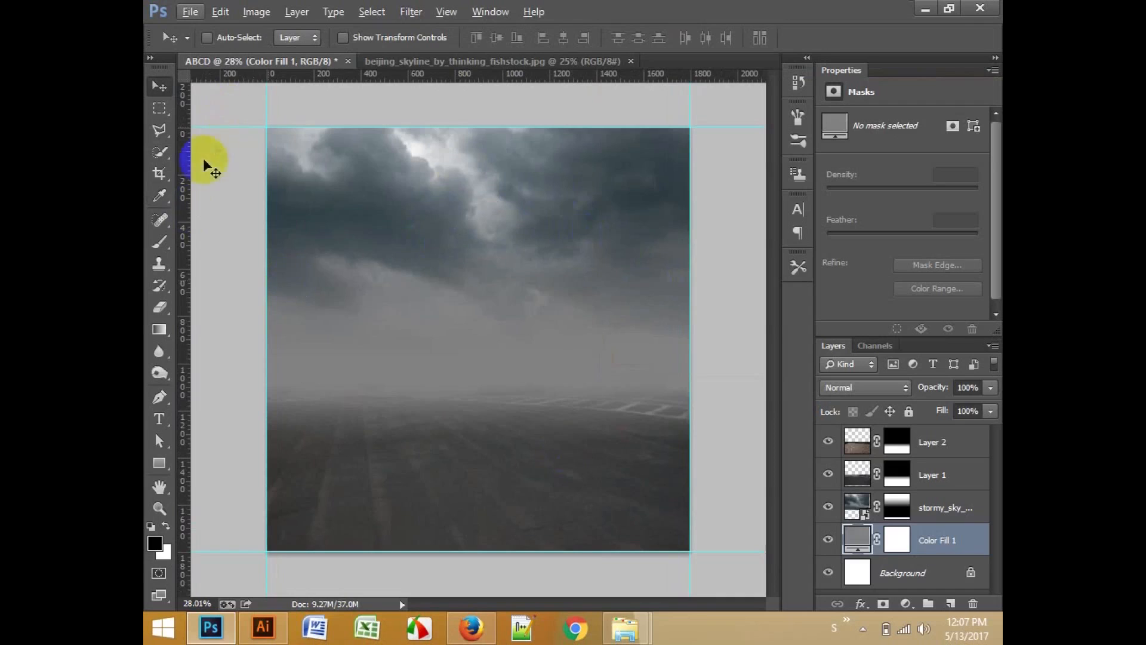
Step: Rasterize the stormy sky smart object layer
{"action": "left_click", "coordinate": [943, 513]}
{"action": "left_click", "coordinate": [942, 485]}
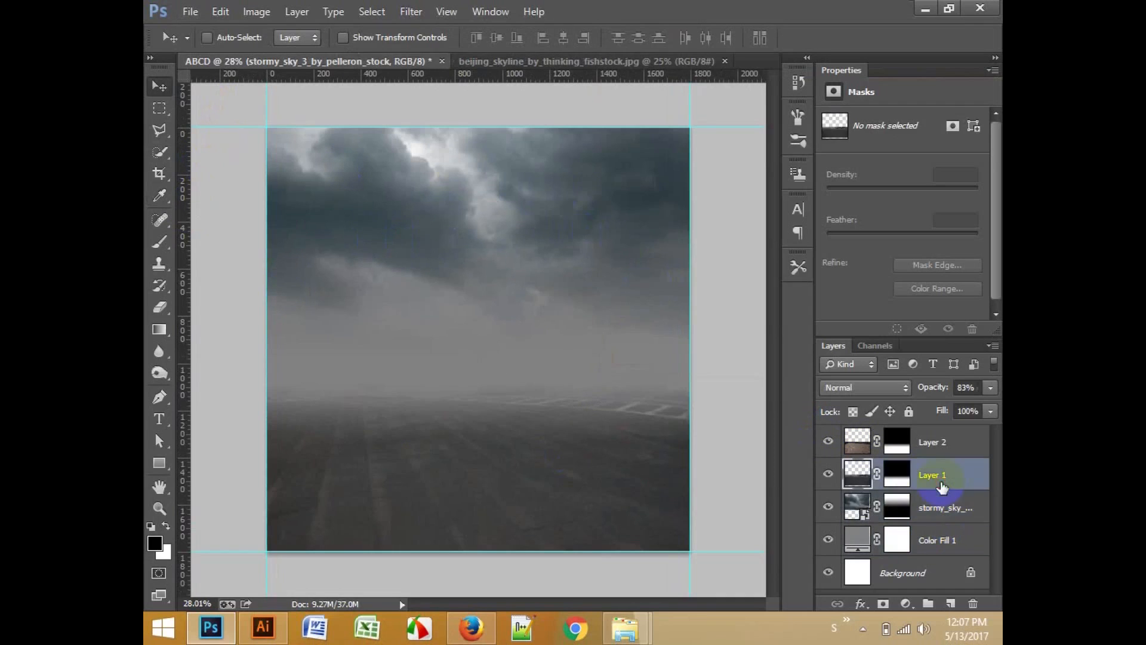
{"action": "right_click", "coordinate": [942, 508]}
{"action": "left_click", "coordinate": [907, 506]}
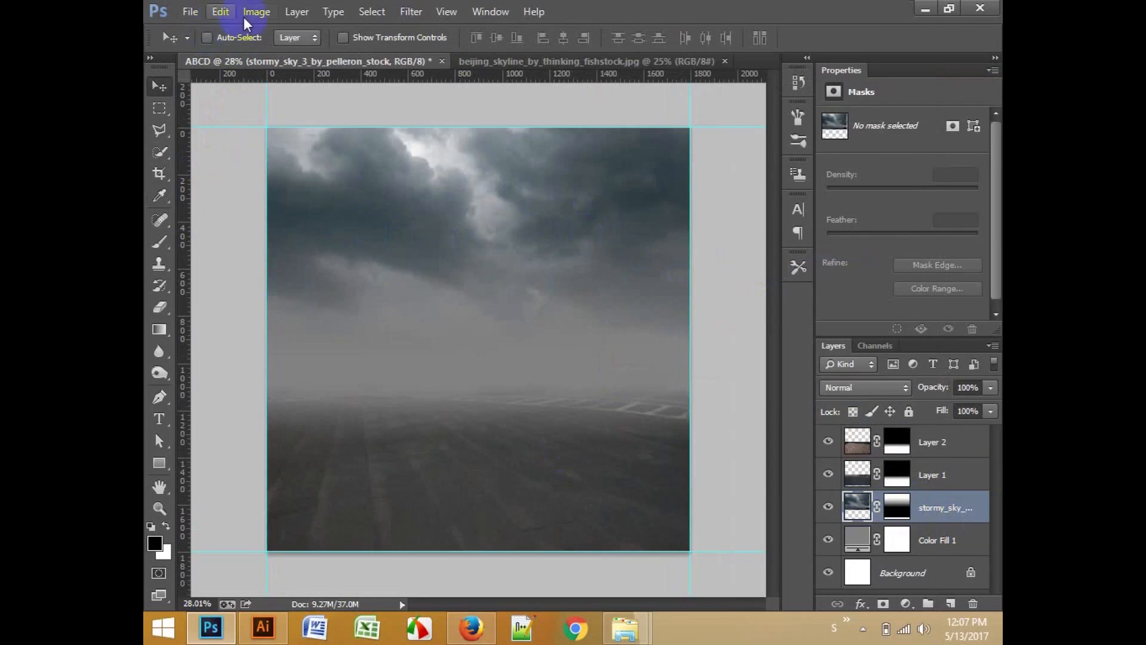
Step: Convert the stormy sky layer to greyscale with the Black & White adjustment, using the Default preset
{"action": "left_click", "coordinate": [255, 12]}
{"action": "mouse_move", "coordinate": [294, 52]}
{"action": "left_click", "coordinate": [508, 172]}
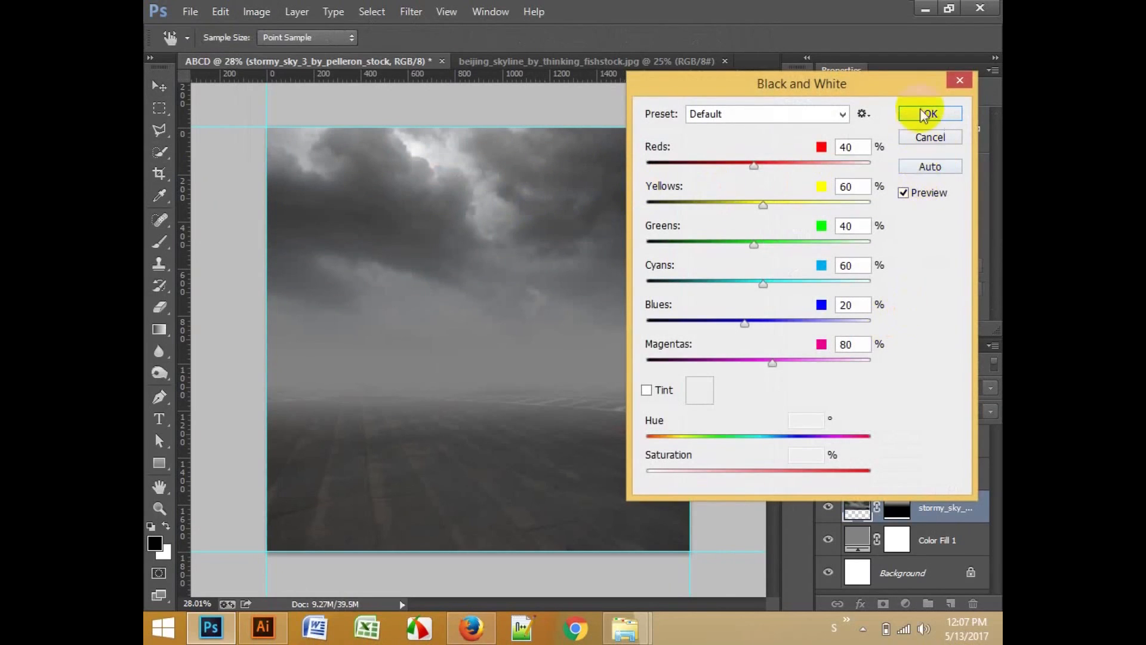
{"action": "left_click", "coordinate": [926, 114]}
{"action": "key", "text": "v"}
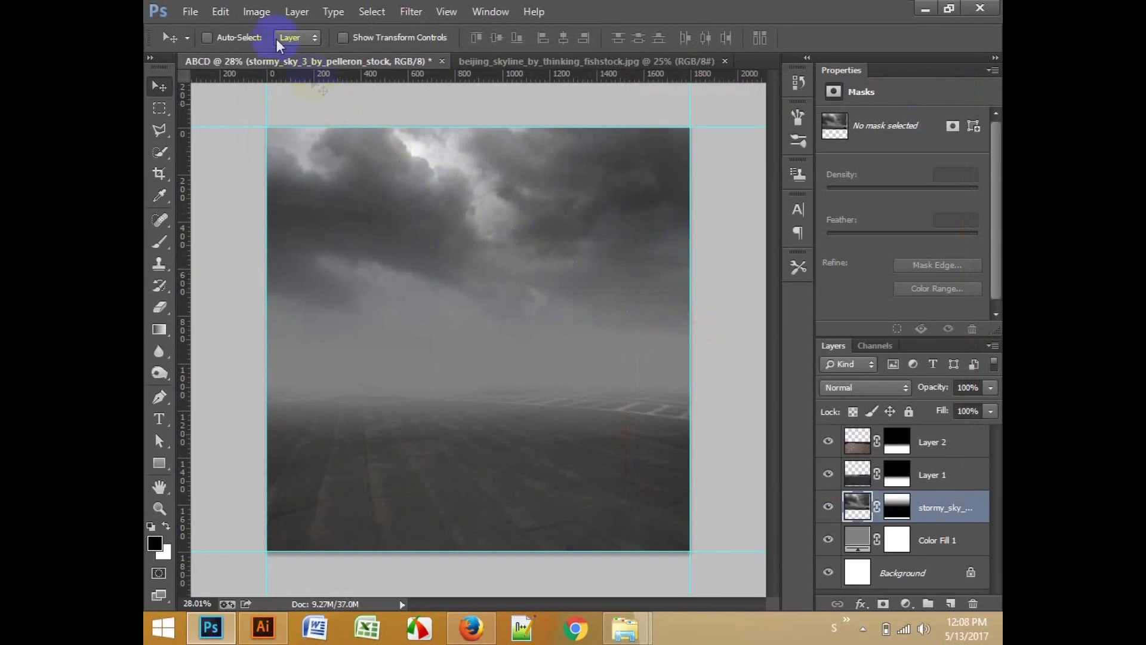
Step: Apply Shadows/Highlights to the stormy sky layer with Shadows at 35% and Highlights at 0%, comparing the preview on and off
{"action": "left_click", "coordinate": [257, 14]}
{"action": "mouse_move", "coordinate": [280, 54]}
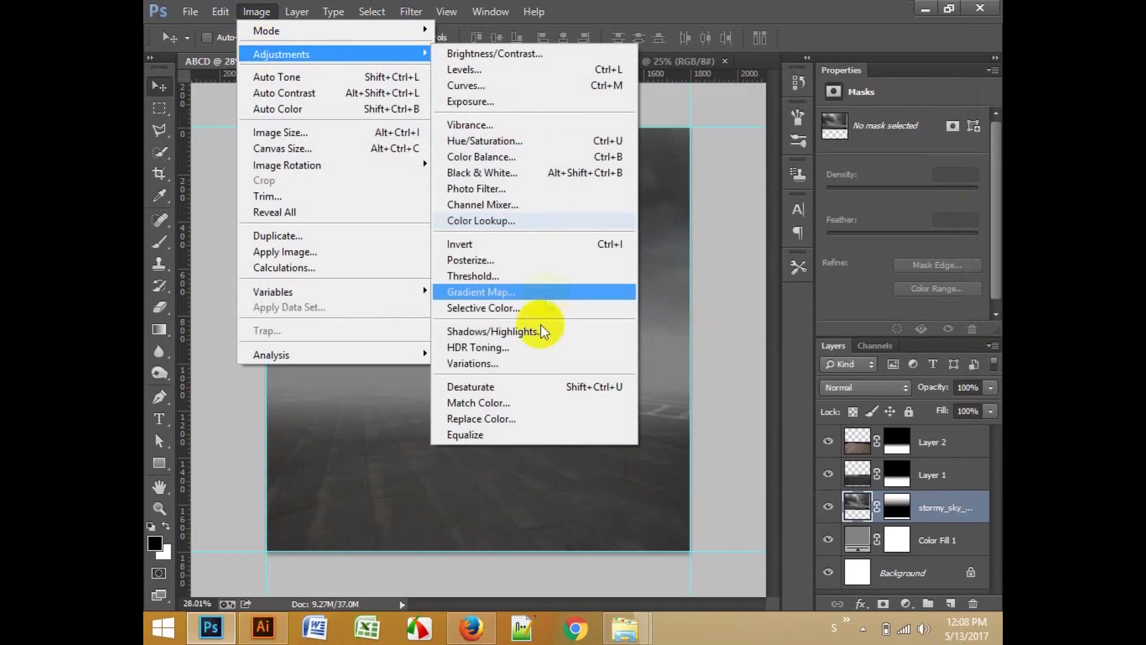
{"action": "left_click", "coordinate": [530, 332]}
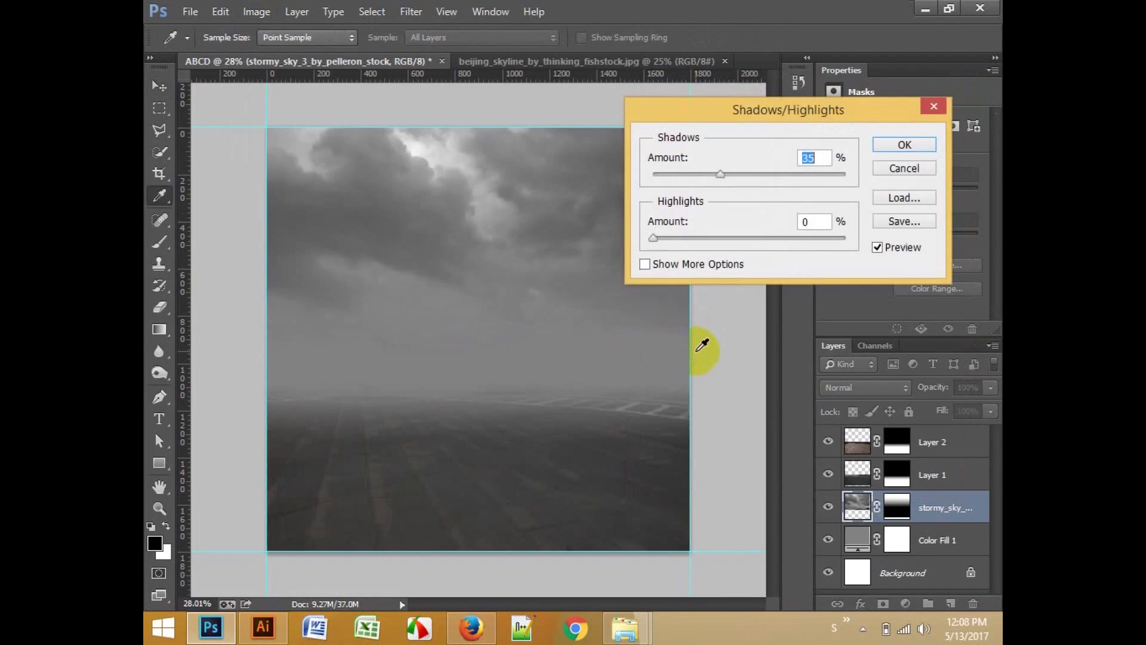
{"action": "left_click", "coordinate": [878, 247]}
{"action": "left_click", "coordinate": [877, 247]}
{"action": "left_click", "coordinate": [877, 247]}
{"action": "left_click", "coordinate": [877, 247]}
{"action": "left_click", "coordinate": [902, 143]}
{"action": "key", "text": "v"}
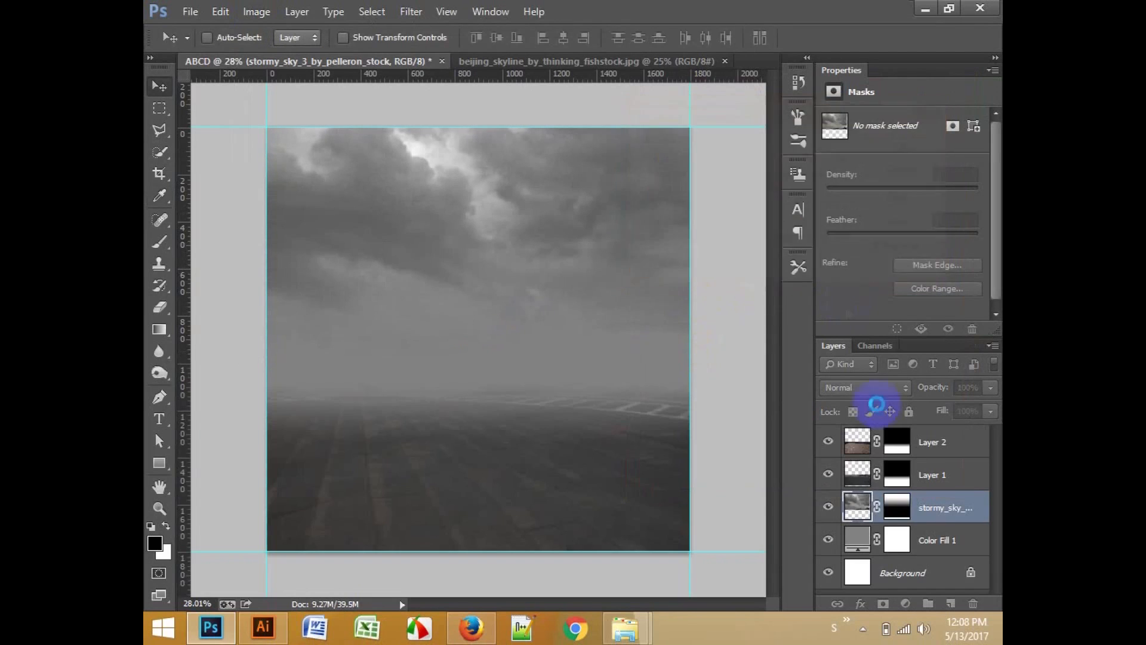
Step: Apply Shadows/Highlights to Layer 1 with Shadows at 35% and Highlights at 0%
{"action": "left_click", "coordinate": [935, 474]}
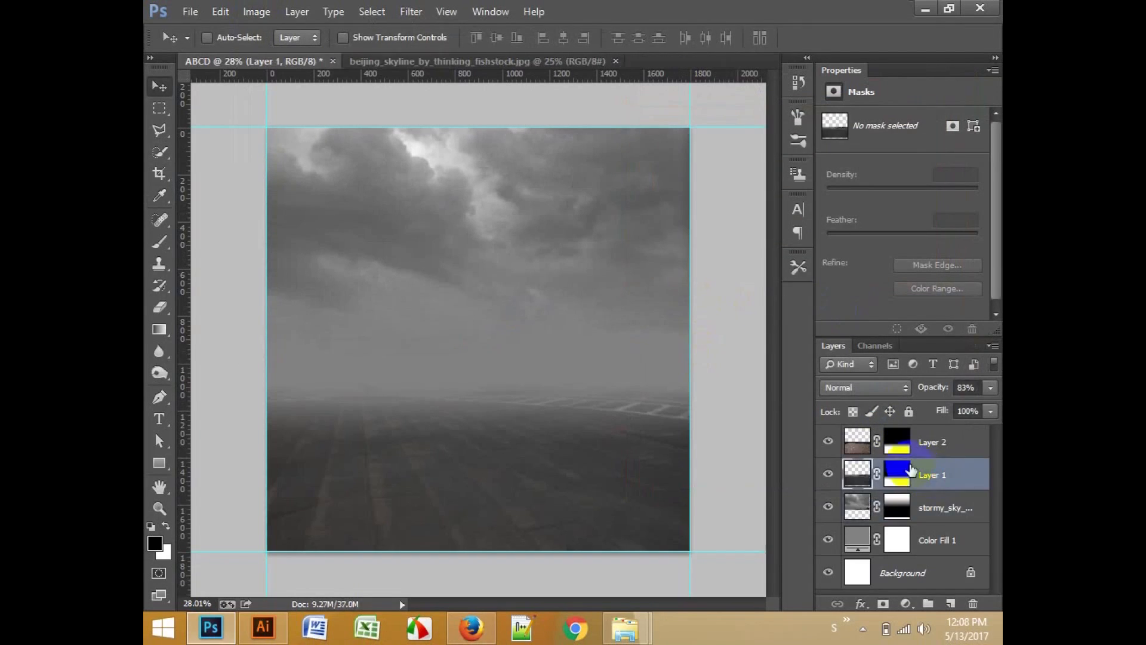
{"action": "left_click", "coordinate": [257, 12]}
{"action": "mouse_move", "coordinate": [258, 52]}
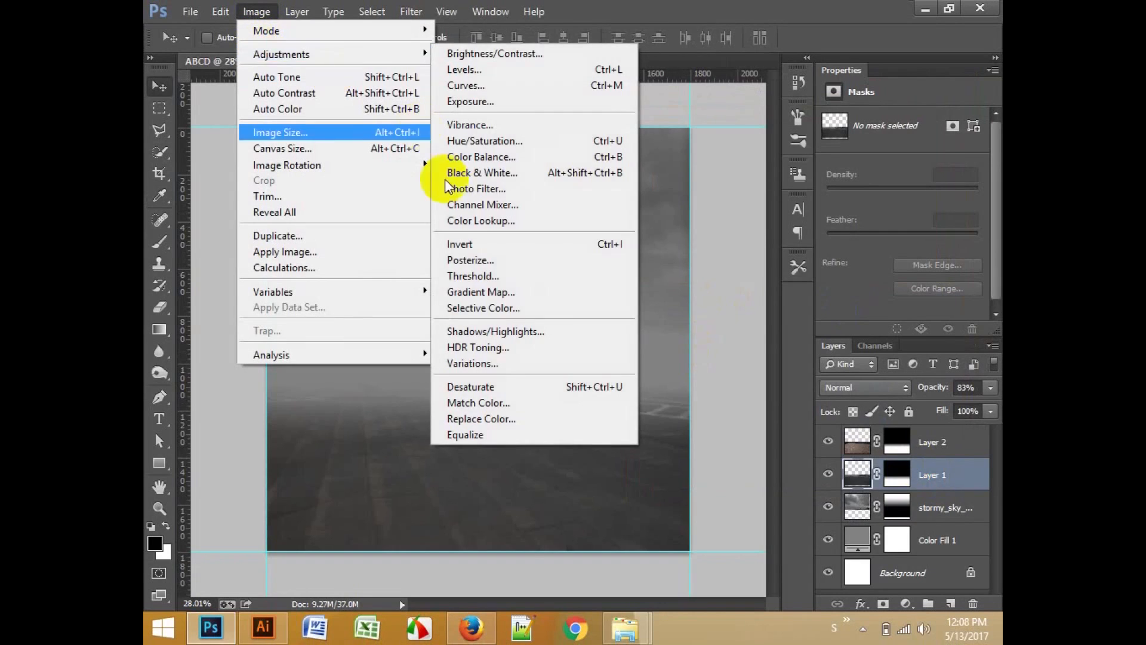
{"action": "left_click", "coordinate": [508, 329]}
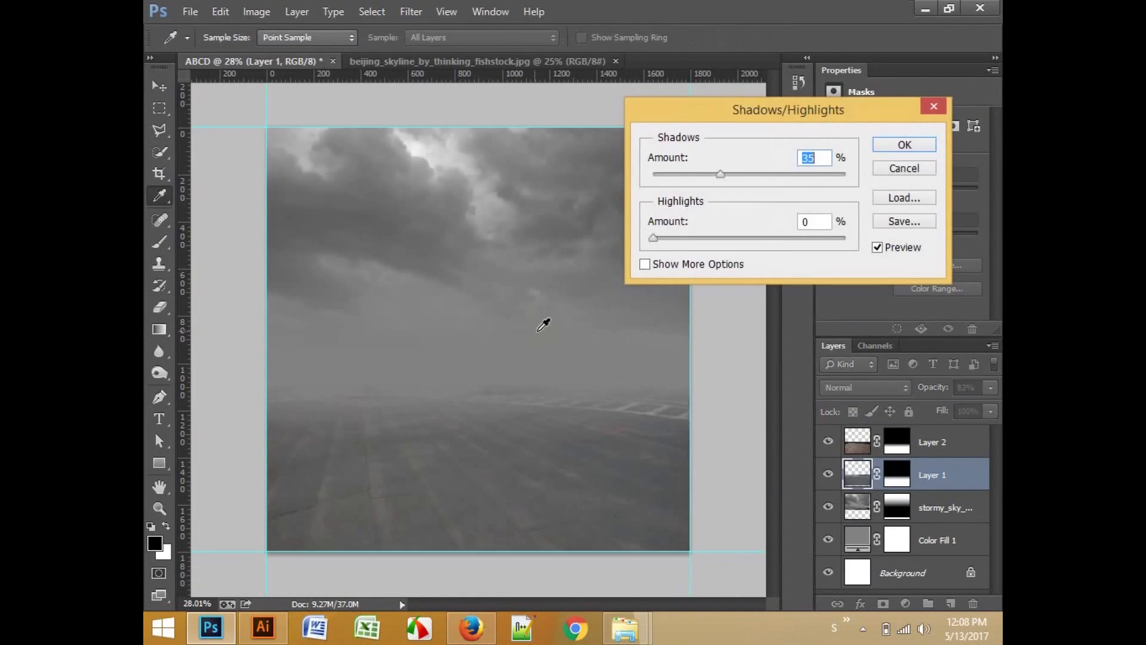
{"action": "left_click", "coordinate": [893, 143]}
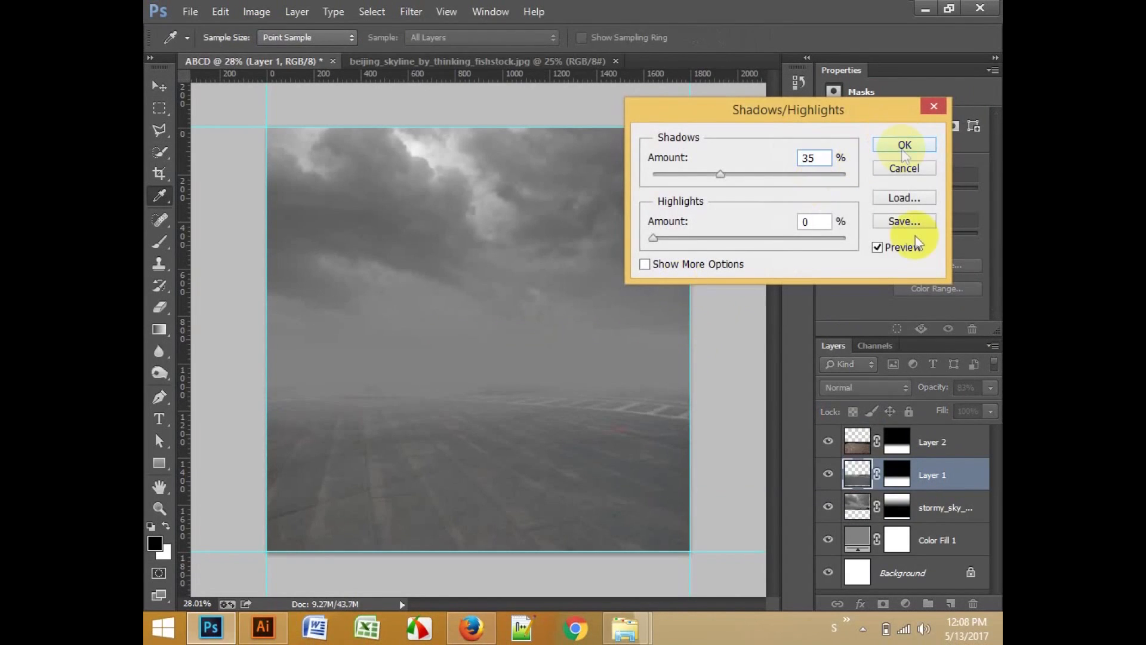
Step: Apply Shadows/Highlights to Layer 2 with Shadows at 35% and Highlights at 0%
{"action": "left_click", "coordinate": [942, 444]}
{"action": "left_click", "coordinate": [256, 12]}
{"action": "mouse_move", "coordinate": [284, 53]}
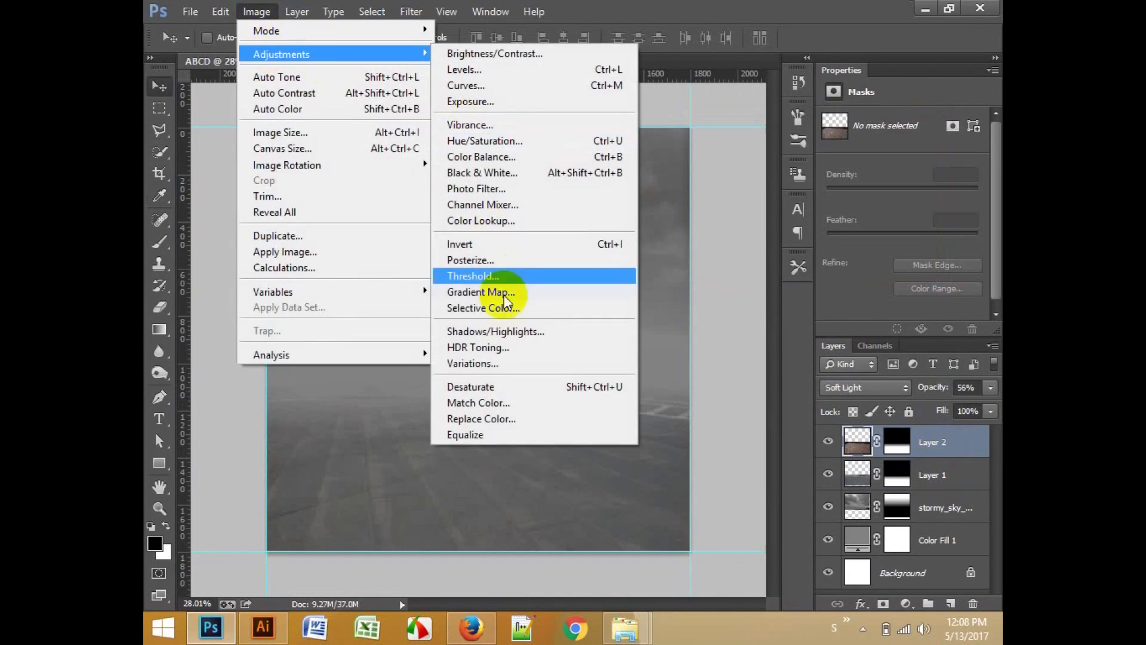
{"action": "left_click", "coordinate": [508, 327]}
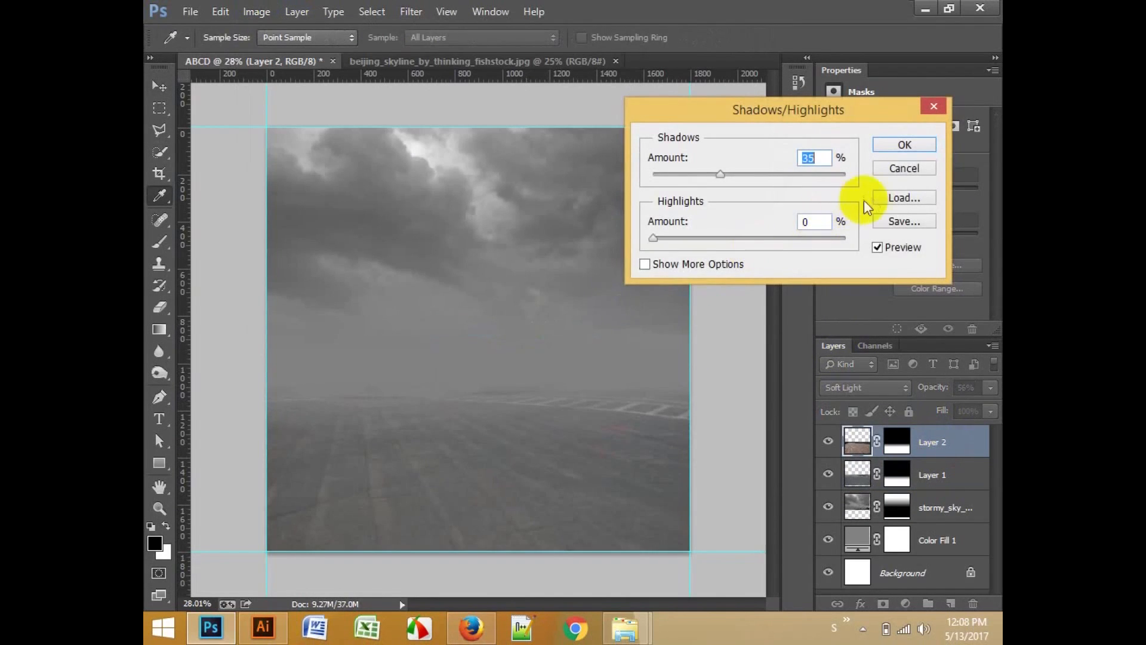
{"action": "left_click", "coordinate": [904, 145]}
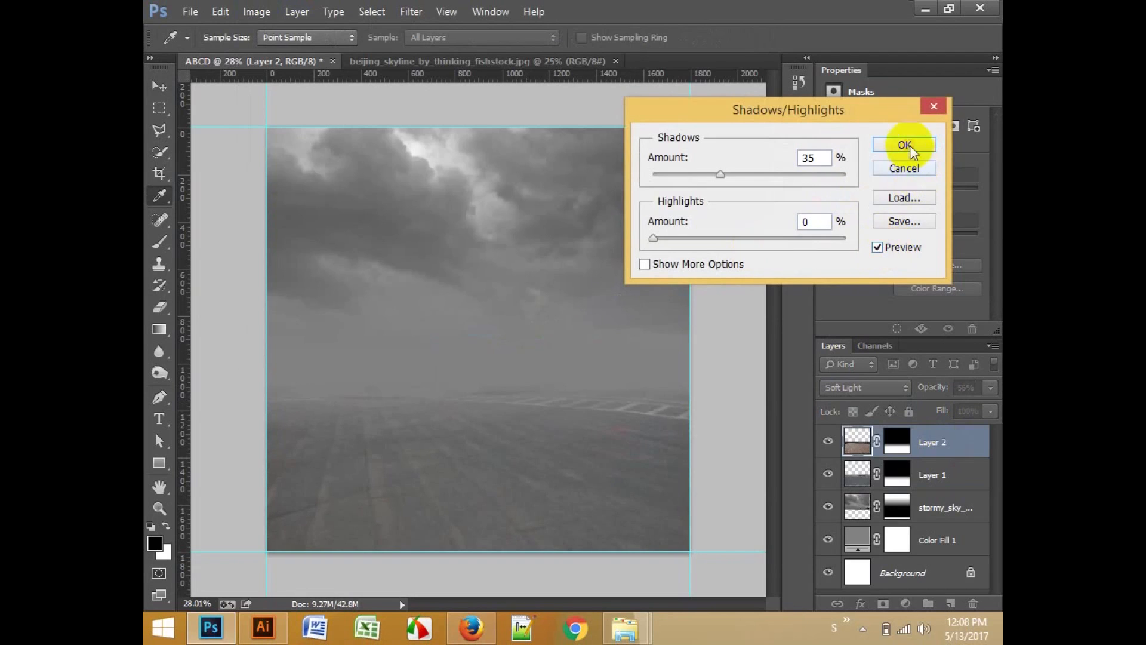
{"action": "key", "text": "v"}
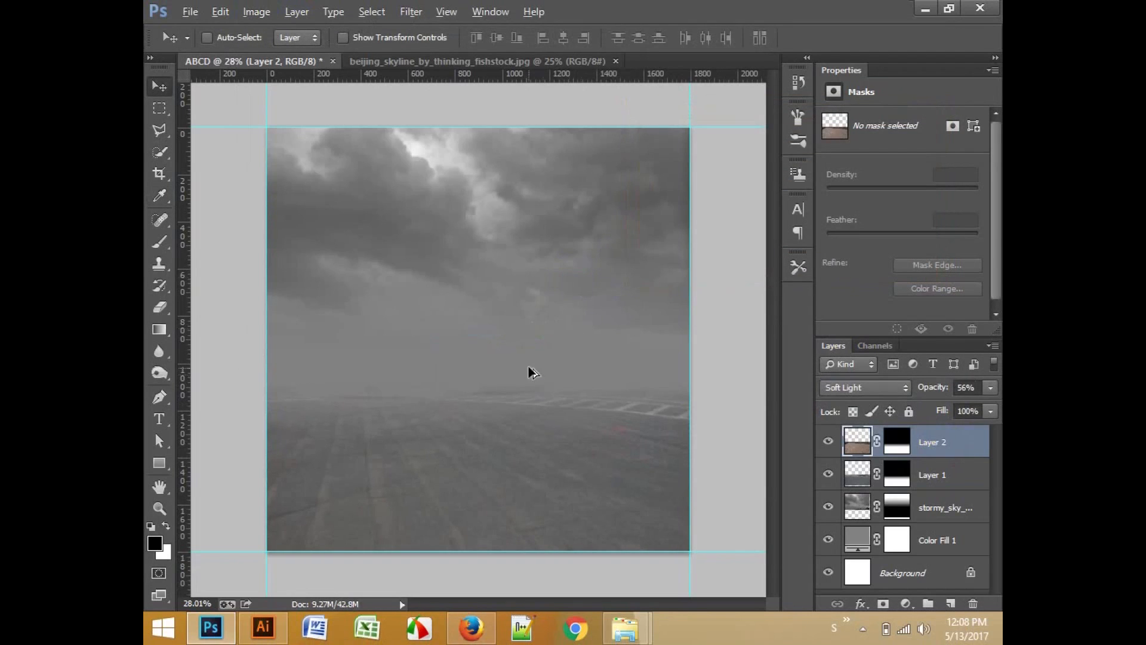
Step: Inspect the brightened composite, and close the beijing_skyline_by_thinking_fishstock.jpg document
{"action": "scroll", "coordinate": [529, 367], "scroll_direction": "up", "scroll_amount": 2}
{"action": "scroll", "coordinate": [528, 367], "scroll_direction": "down", "scroll_amount": 1}
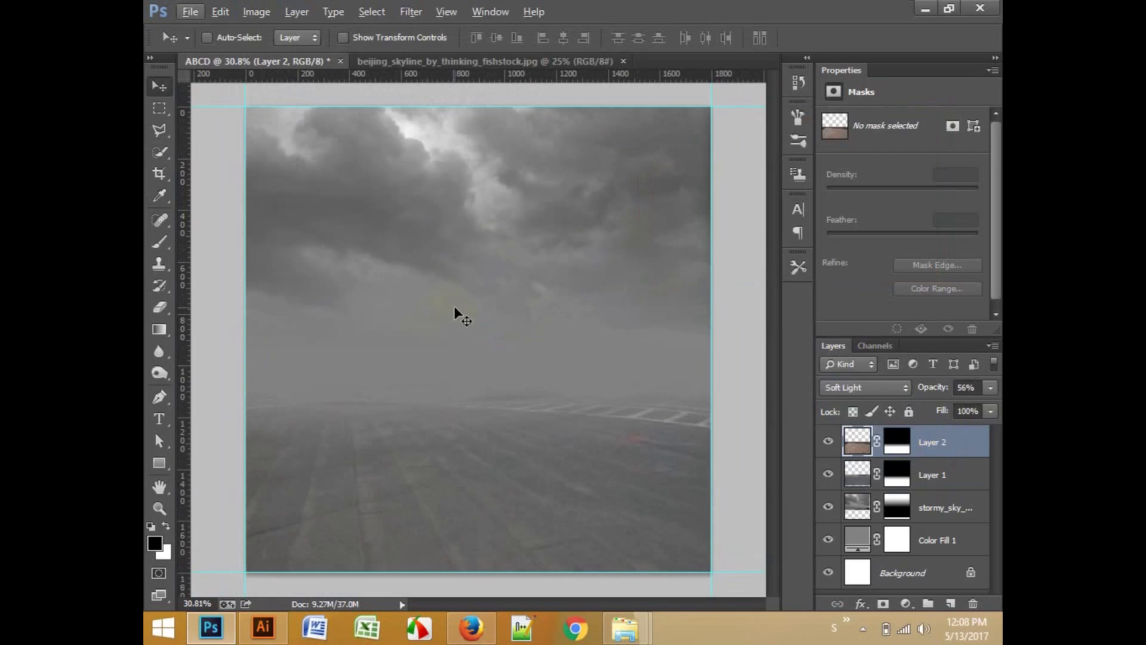
{"action": "scroll", "coordinate": [455, 306], "scroll_direction": "down", "scroll_amount": 1}
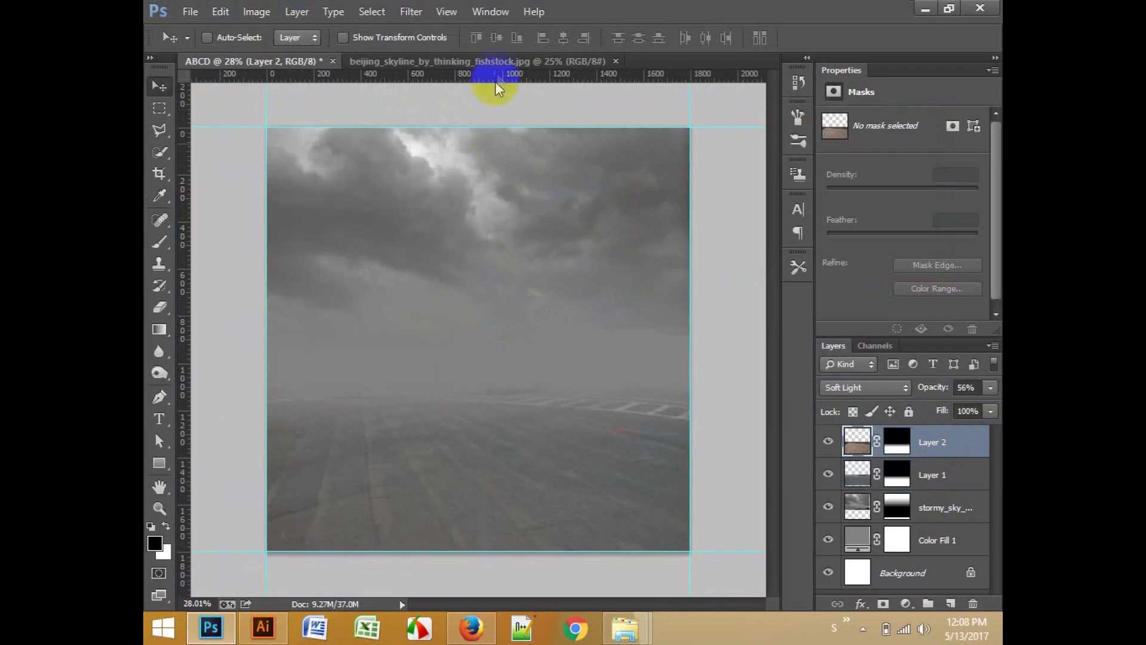
{"action": "left_click", "coordinate": [574, 66]}
{"action": "left_click", "coordinate": [615, 61]}
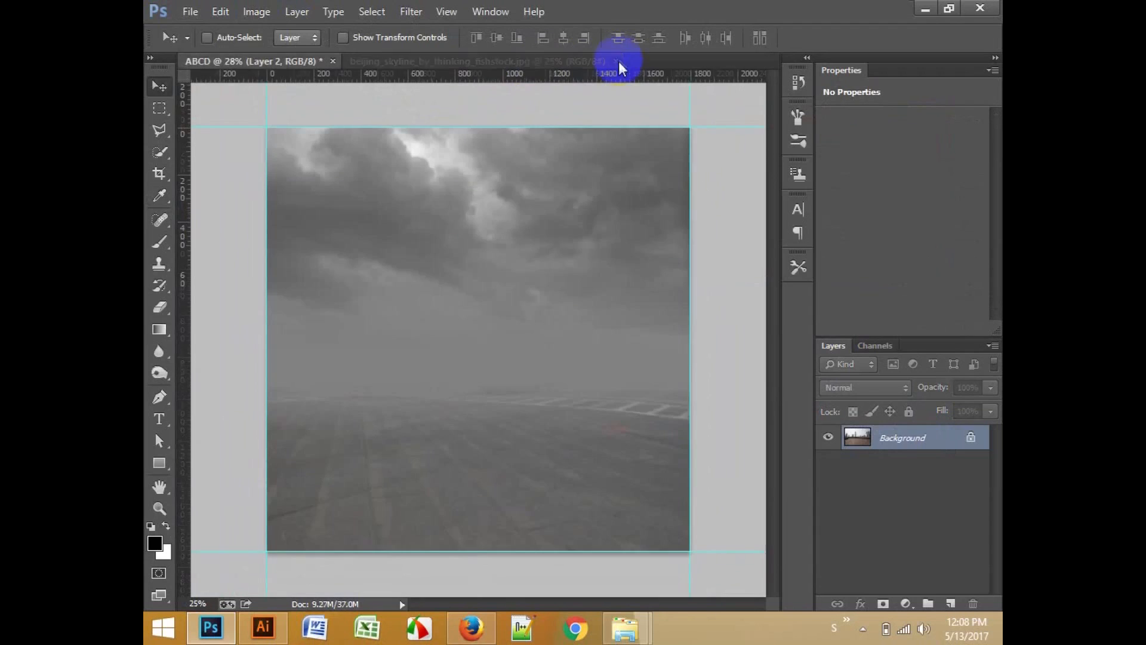
Step: Switch to the Album Cover Design folder, preview stone_wall_by_goblin_stock.jpg and open it in Photoshop as a separate document
{"action": "mouse_move", "coordinate": [618, 632]}
{"action": "left_click", "coordinate": [665, 543]}
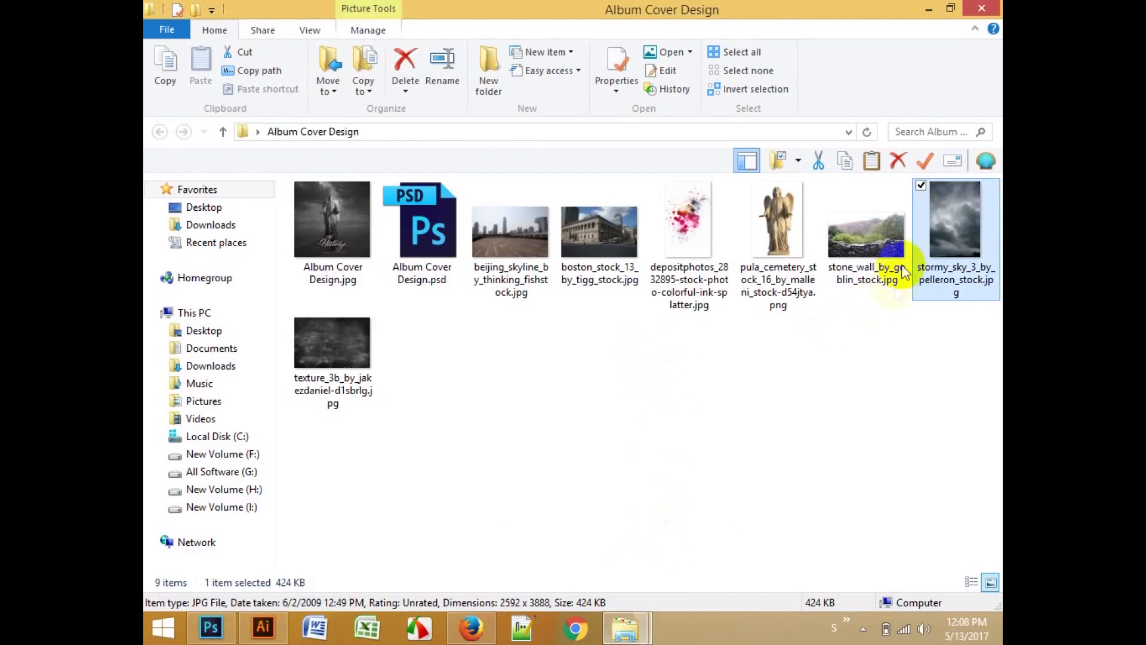
{"action": "double_click", "coordinate": [885, 238]}
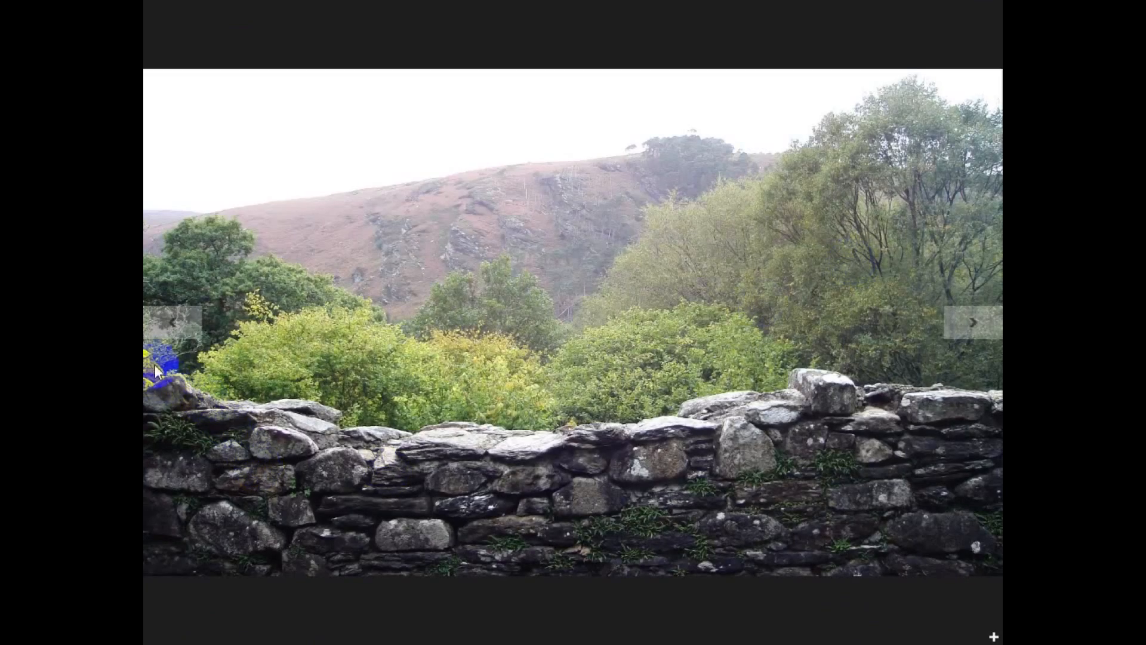
{"action": "left_click", "coordinate": [150, 635]}
{"action": "left_click", "coordinate": [400, 521]}
{"action": "left_click_drag", "start_coordinate": [865, 239], "coordinate": [570, 56]}
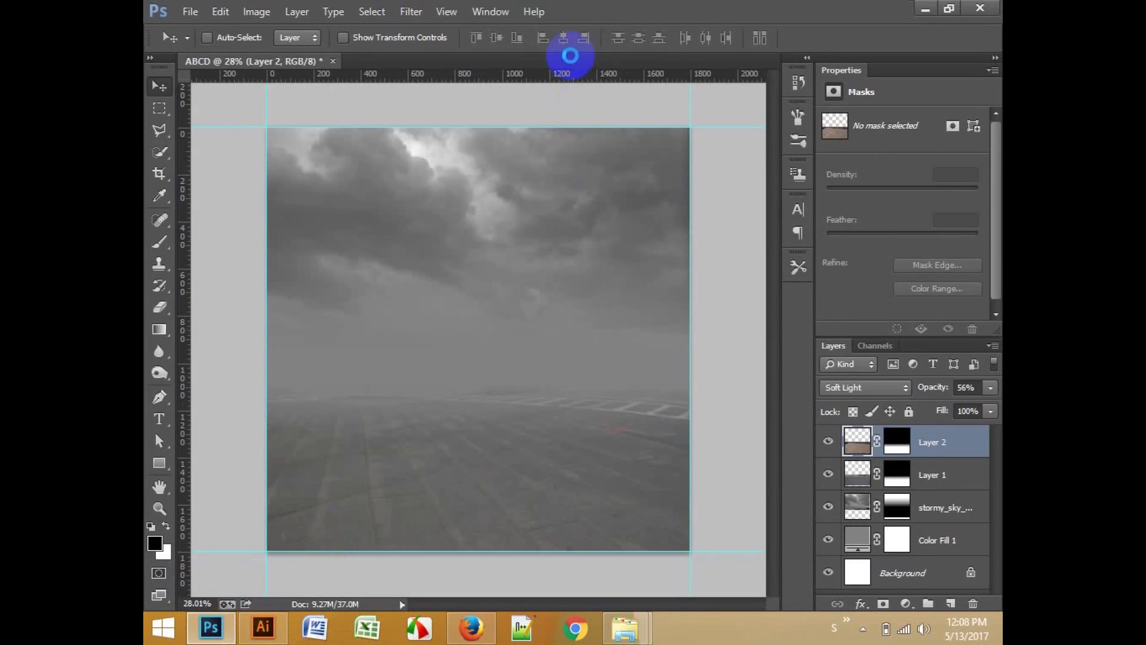
{"action": "left_click_drag", "start_coordinate": [570, 55], "coordinate": [572, 55]}
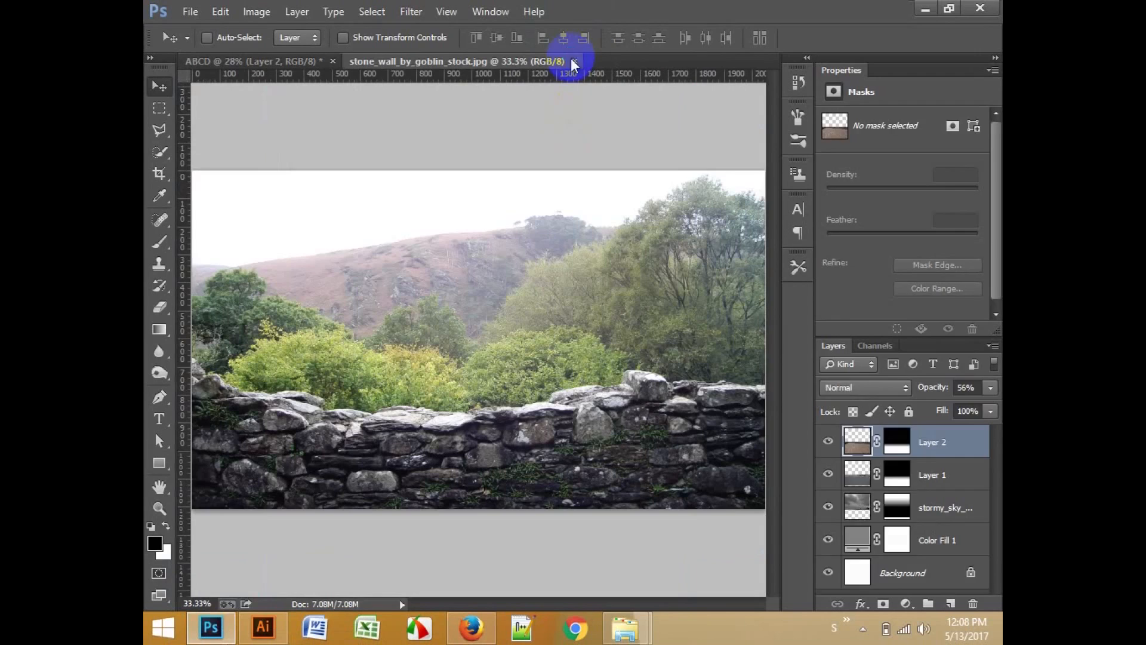
Step: Select the whole stone wall along its top edge with the Quick Selection tool, excluding the trees and hill, and check the outline
{"action": "left_click", "coordinate": [160, 152]}
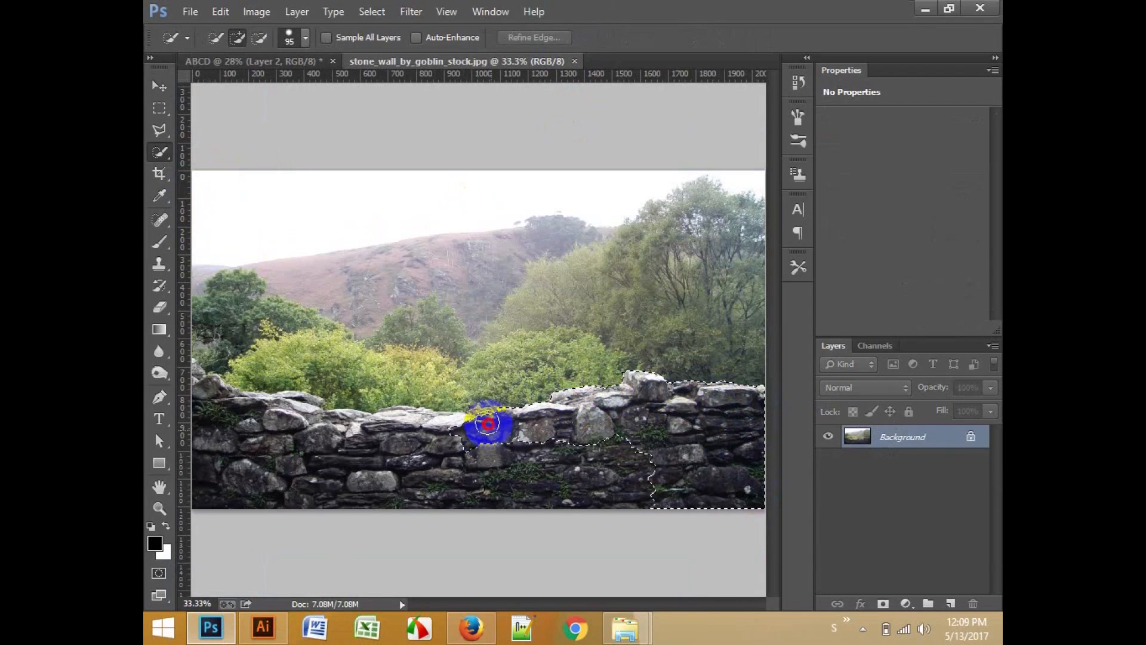
{"action": "mouse_move", "coordinate": [370, 433]}
{"action": "left_mouse_down"}
{"action": "mouse_move", "coordinate": [309, 439]}
{"action": "mouse_move", "coordinate": [249, 427]}
{"action": "mouse_move", "coordinate": [207, 410]}
{"action": "mouse_move", "coordinate": [182, 369]}
{"action": "mouse_move", "coordinate": [222, 418]}
{"action": "left_mouse_up"}
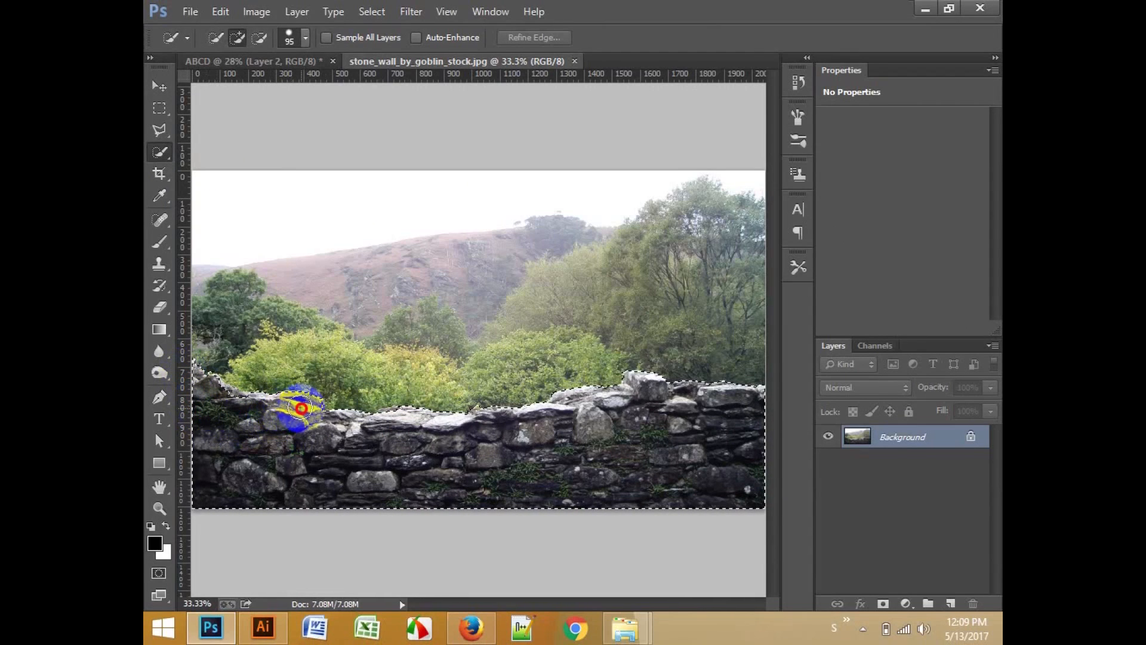
{"action": "mouse_move", "coordinate": [300, 408]}
{"action": "left_mouse_down"}
{"action": "mouse_move", "coordinate": [243, 440]}
{"action": "mouse_move", "coordinate": [350, 448]}
{"action": "mouse_move", "coordinate": [390, 423]}
{"action": "mouse_move", "coordinate": [378, 435]}
{"action": "mouse_move", "coordinate": [261, 424]}
{"action": "mouse_move", "coordinate": [226, 399]}
{"action": "mouse_move", "coordinate": [228, 417]}
{"action": "left_mouse_up"}
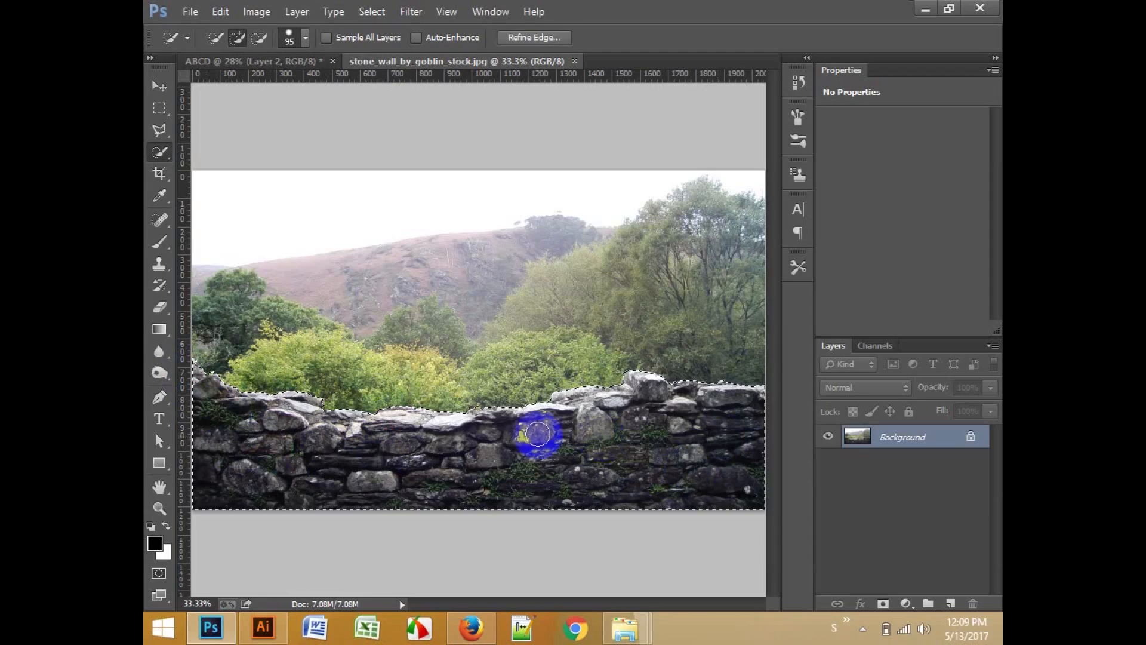
{"action": "scroll", "coordinate": [485, 421], "scroll_direction": "up", "scroll_amount": 5}
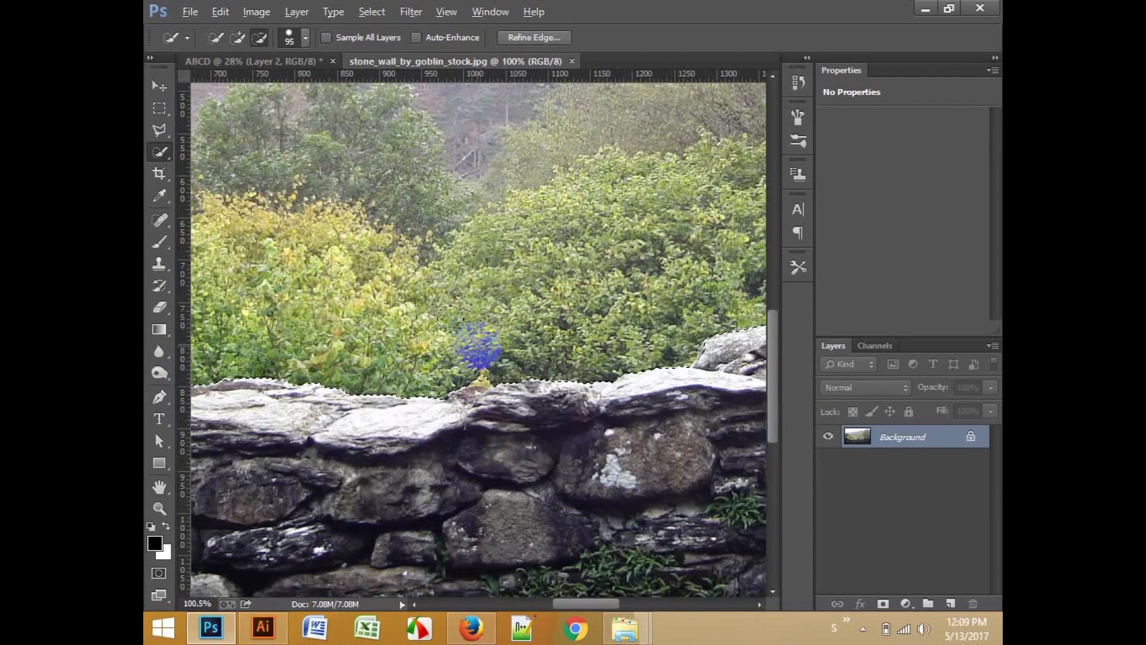
{"action": "scroll", "coordinate": [539, 488], "scroll_direction": "down", "scroll_amount": 5}
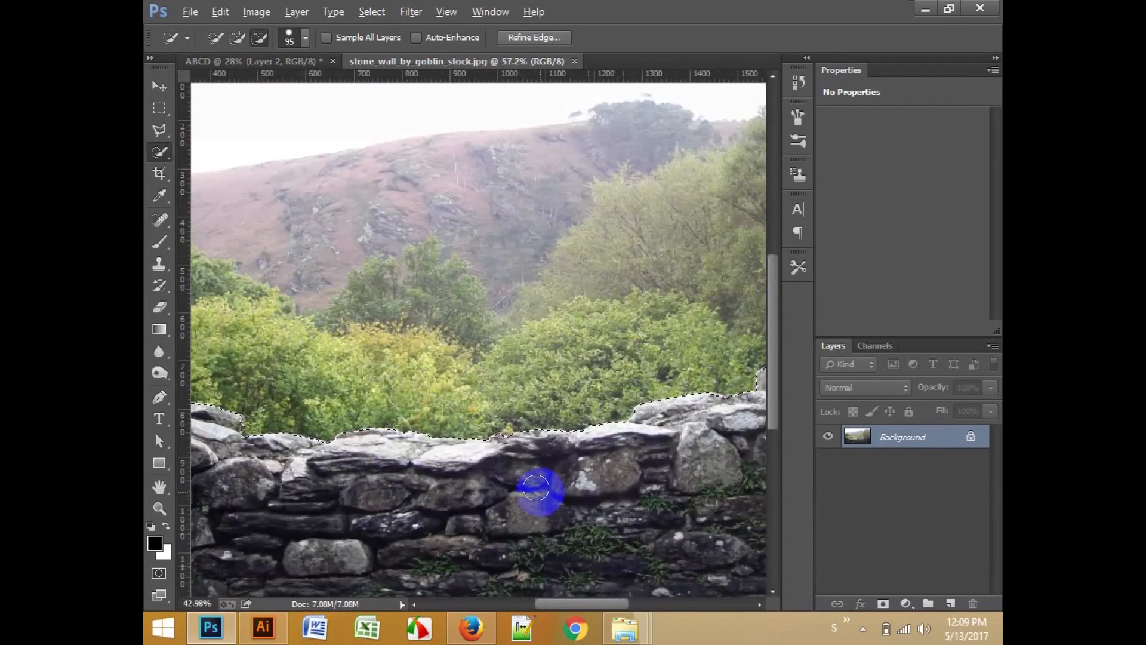
{"action": "key", "text": "alt"}
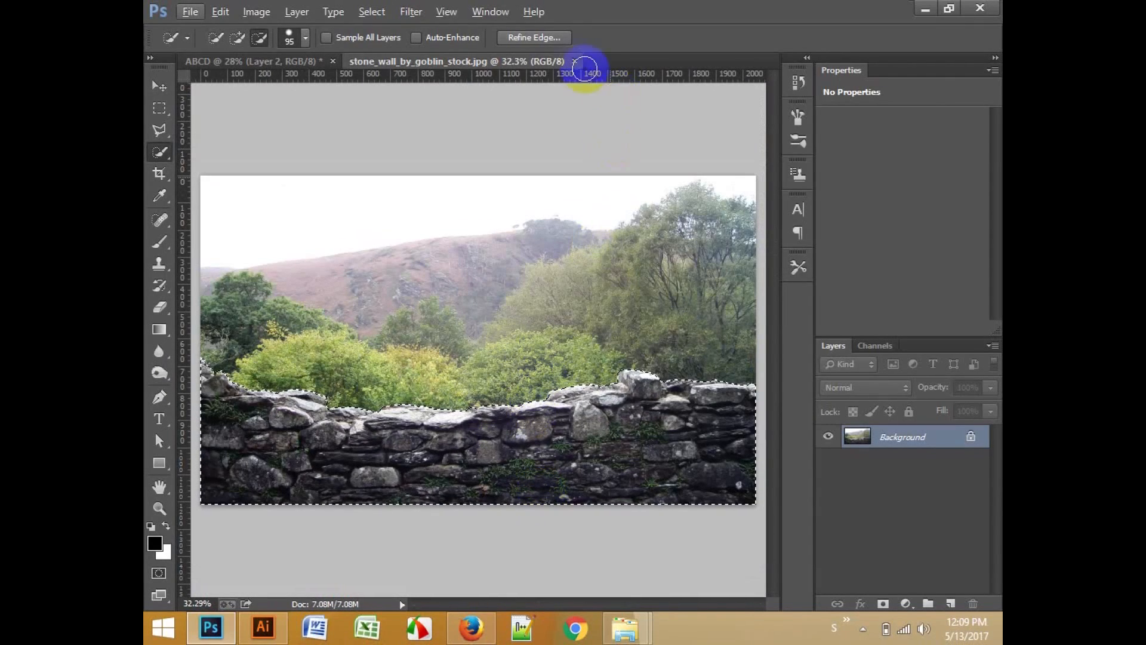
Step: Copy the selected wall, close the stone wall document, and paste the wall into the ABCD document as the topmost layer
{"action": "left_click", "coordinate": [574, 60]}
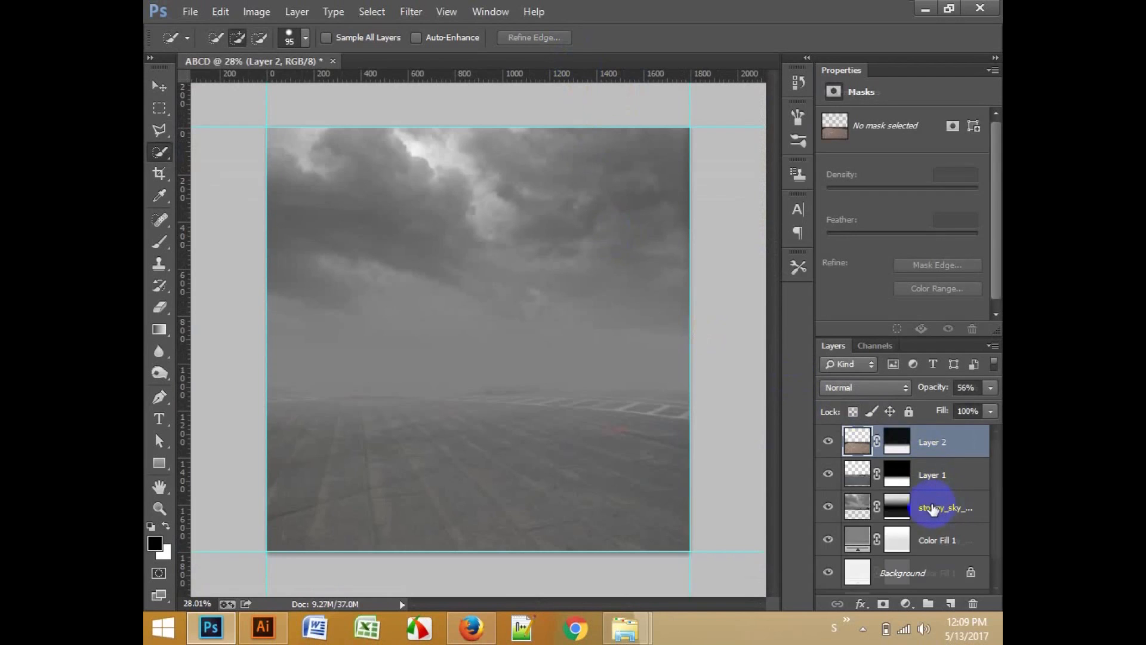
{"action": "key", "text": "ctrl+v"}
{"action": "left_click", "coordinate": [159, 86]}
{"action": "left_click_drag", "start_coordinate": [538, 376], "coordinate": [500, 349]}
Step: Scale the pasted wall down to roughly half size and place it on the horizon against the canvas's left edge
{"action": "key", "text": "ctrl+t"}
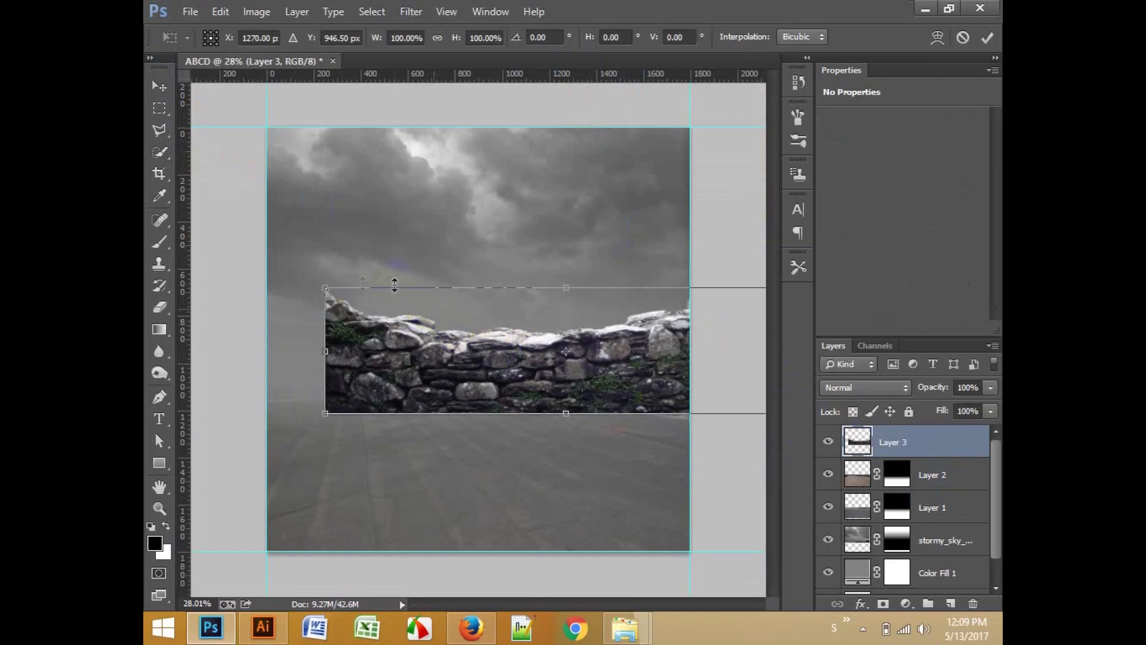
{"action": "left_click_drag", "start_coordinate": [322, 286], "coordinate": [499, 431]}
{"action": "key", "text": "Return"}
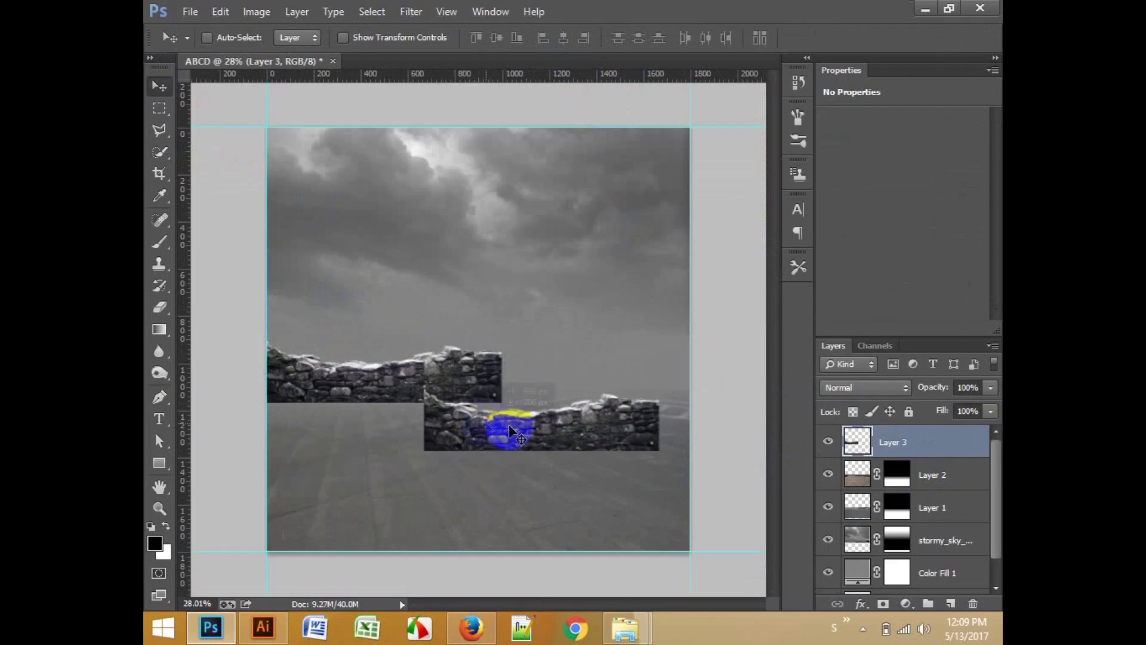
Step: Duplicate the wall layer, flip the copy horizontally and butt it against the original's right end to extend the wall
{"action": "key", "text": "ctrl+t"}
{"action": "right_click", "coordinate": [567, 425]}
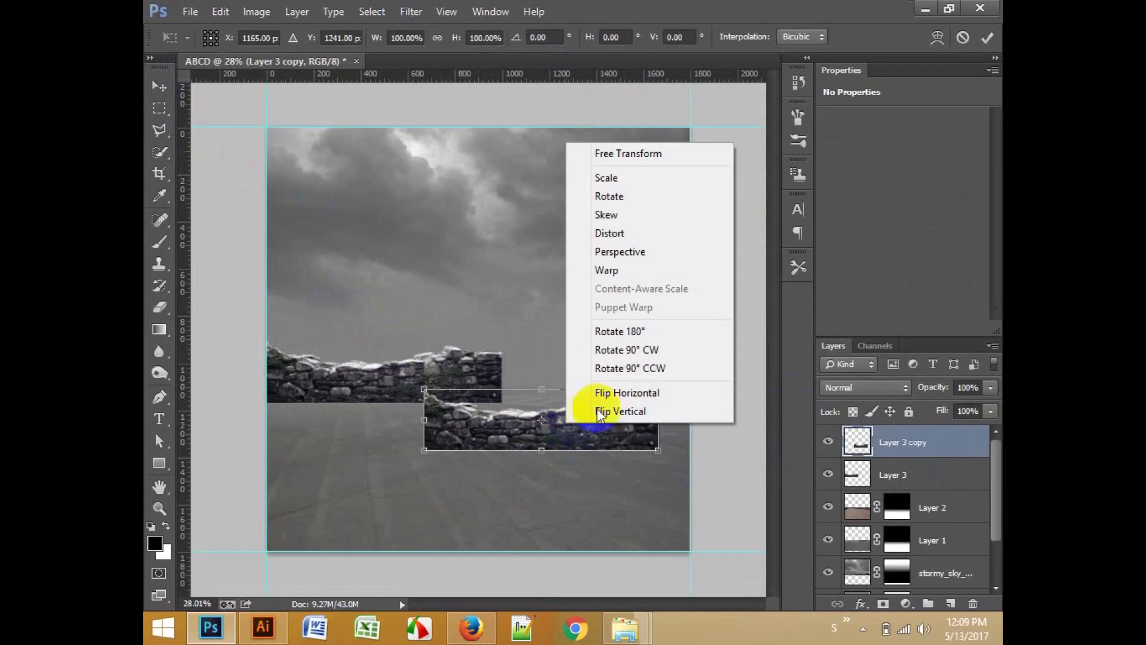
{"action": "left_click", "coordinate": [625, 392]}
{"action": "left_click_drag", "start_coordinate": [504, 429], "coordinate": [564, 384]}
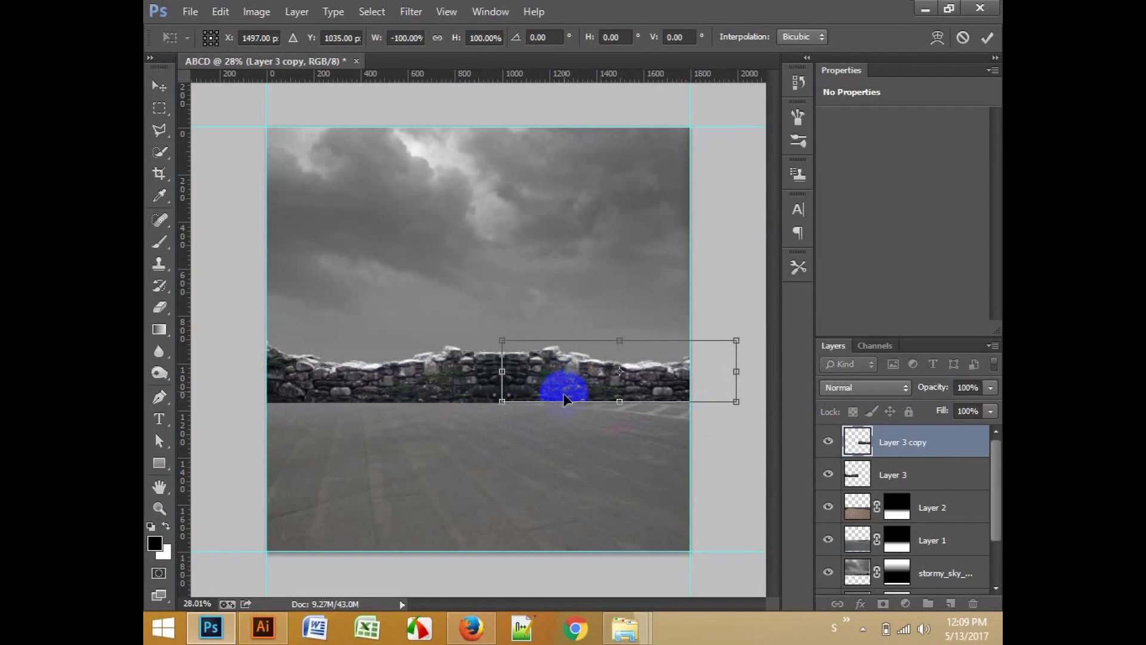
{"action": "key", "text": "Return"}
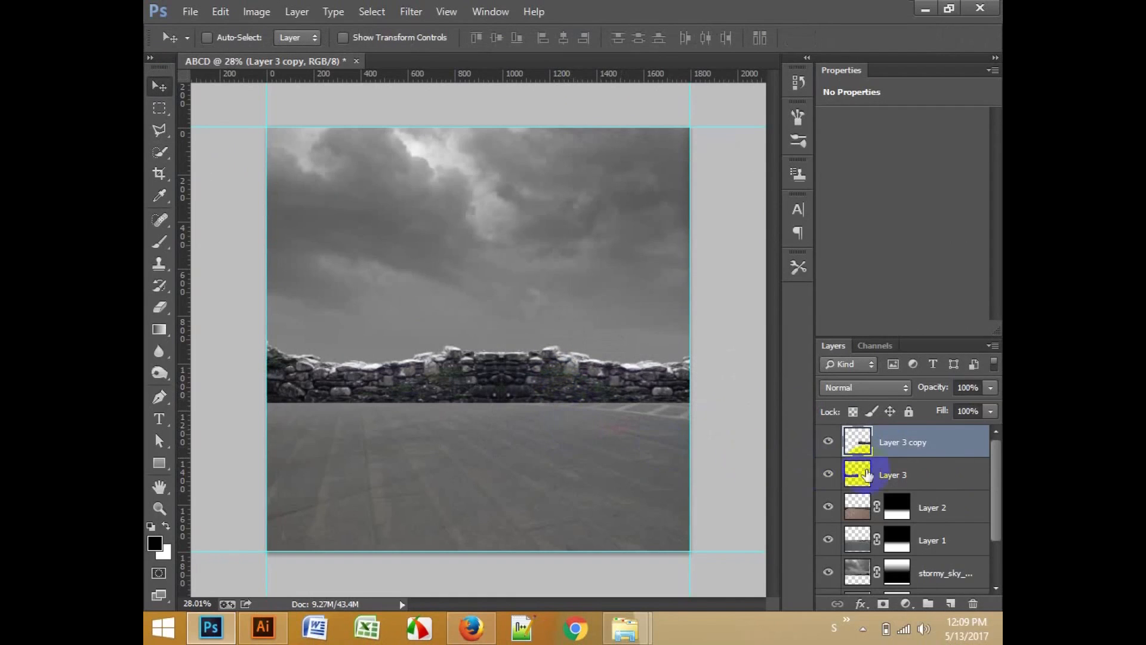
Step: Scale both wall layers together to about 61.7%, keeping them anchored at the canvas's left edge
{"action": "left_click", "coordinate": [892, 476], "text": "ctrl"}
{"action": "key", "text": "ctrl+t"}
{"action": "left_click_drag", "start_coordinate": [691, 347], "coordinate": [555, 382]}
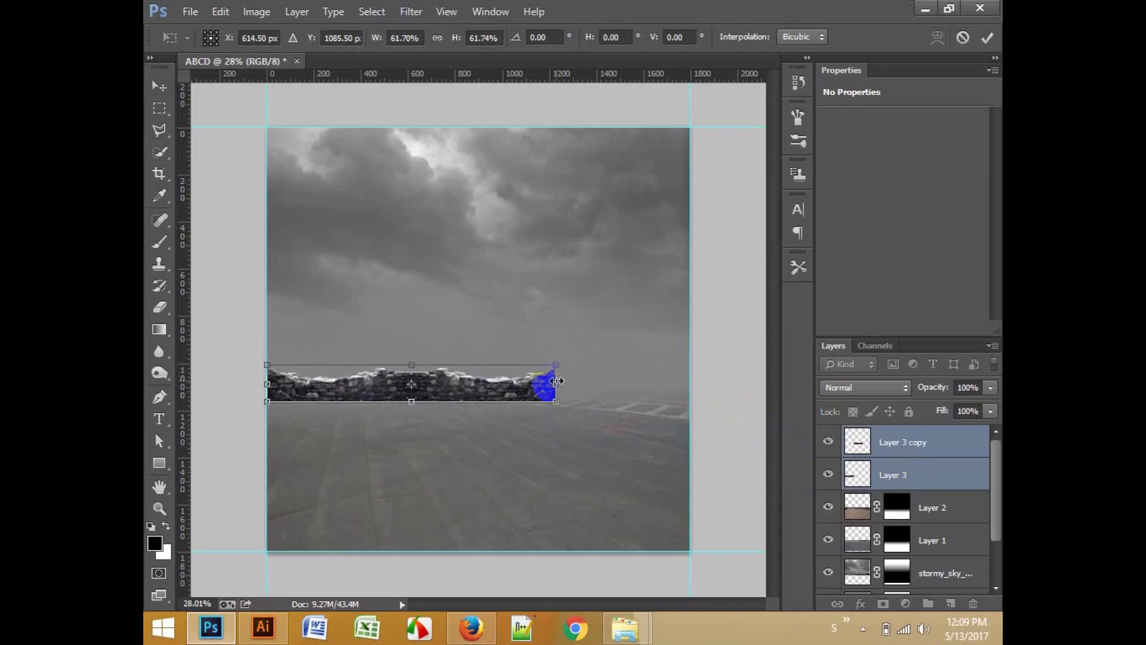
{"action": "key", "text": "Return"}
Step: Duplicate the right wall section, flip the copy horizontally and place it so the wall spans the full canvas width
{"action": "left_click", "coordinate": [936, 448]}
{"action": "left_click_drag", "start_coordinate": [607, 442], "coordinate": [704, 442]}
{"action": "key", "text": "ctrl+t"}
{"action": "right_click", "coordinate": [593, 400]}
{"action": "left_click", "coordinate": [642, 365]}
{"action": "left_click_drag", "start_coordinate": [555, 392], "coordinate": [601, 382]}
{"action": "key", "text": "Return"}
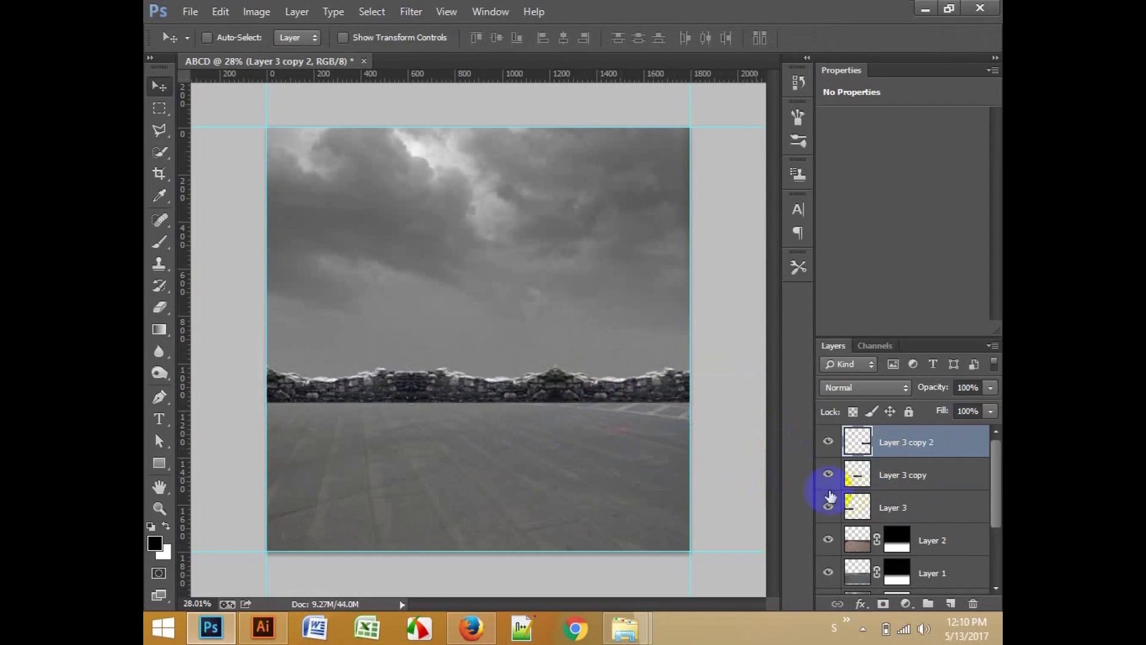
Step: Merge the three wall layers into a single layer
{"action": "left_click", "coordinate": [896, 507], "text": "shift"}
{"action": "key", "text": "ctrl+r"}
{"action": "key", "text": "ctrl+r"}
{"action": "right_click", "coordinate": [894, 431]}
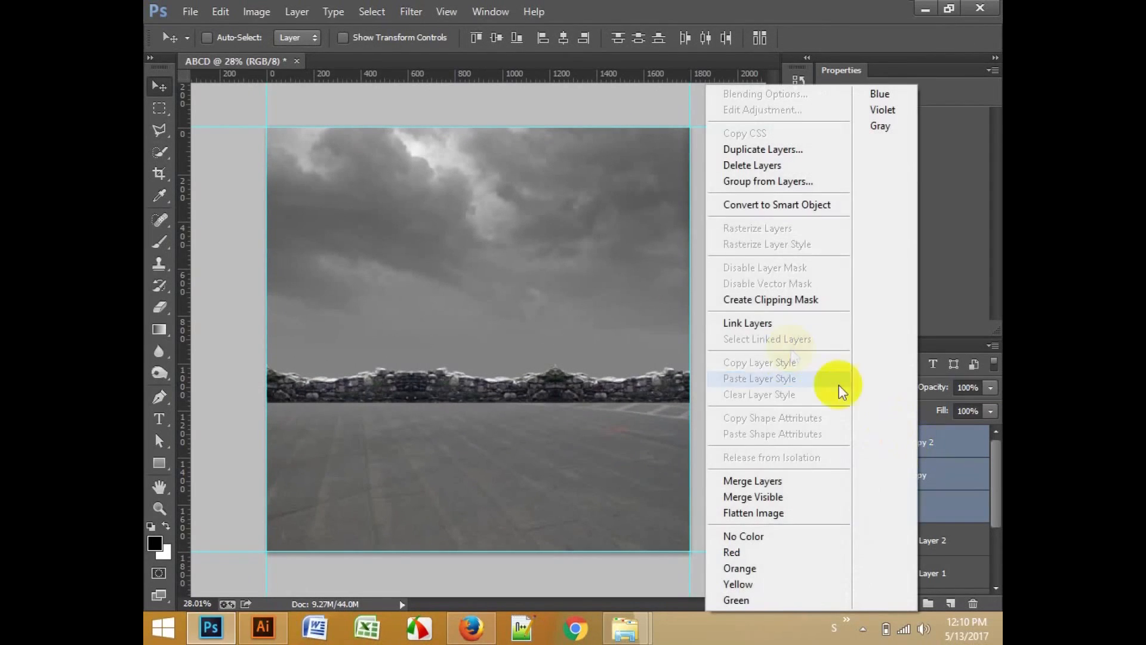
{"action": "left_click", "coordinate": [769, 479]}
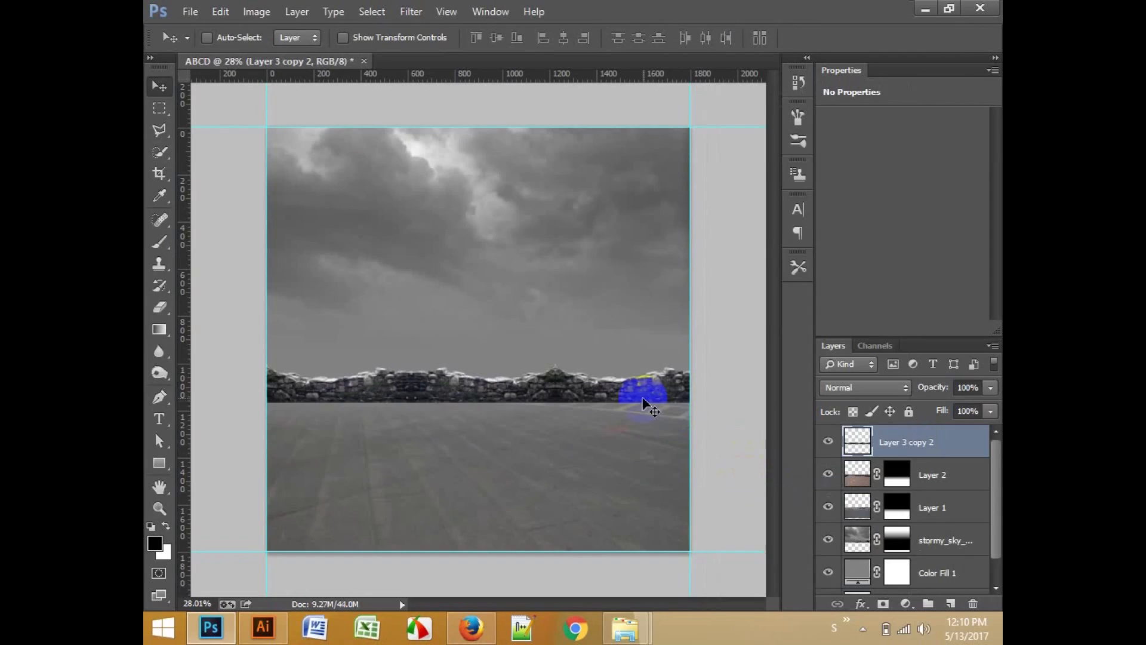
Step: Scale the merged wall down slightly and raise it to the far edge of the pavement
{"action": "key", "text": "ctrl+t"}
{"action": "left_click_drag", "start_coordinate": [695, 405], "coordinate": [662, 383]}
{"action": "key", "text": "Return"}
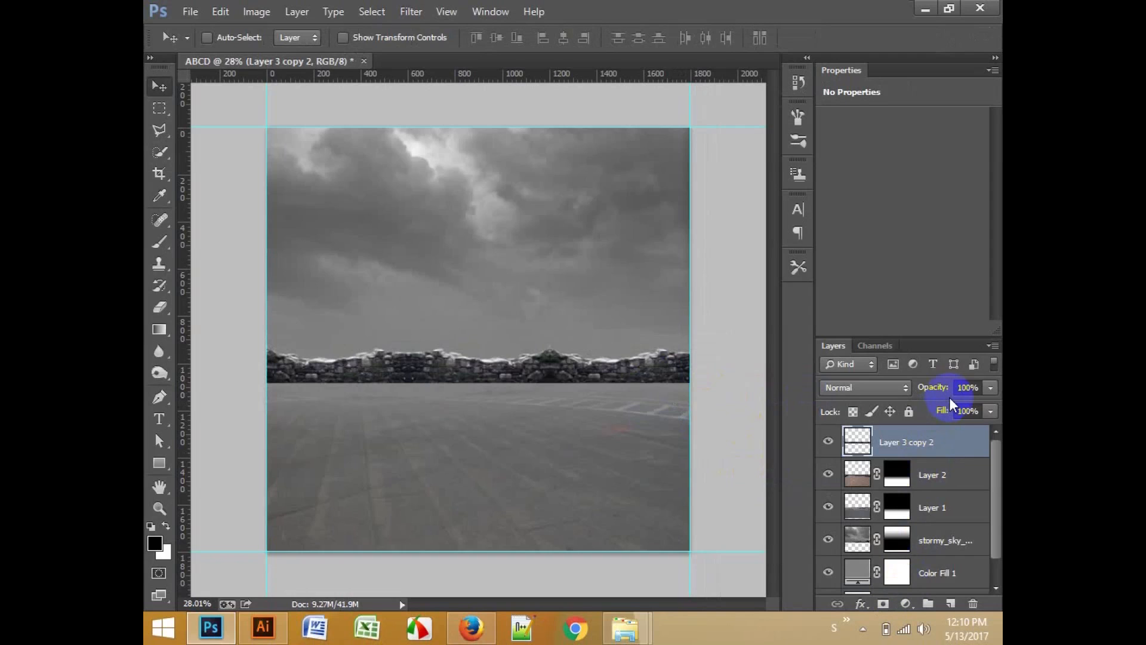
Step: Lower the merged wall layer's opacity to 30% and add a white layer mask to it
{"action": "key", "text": "4"}
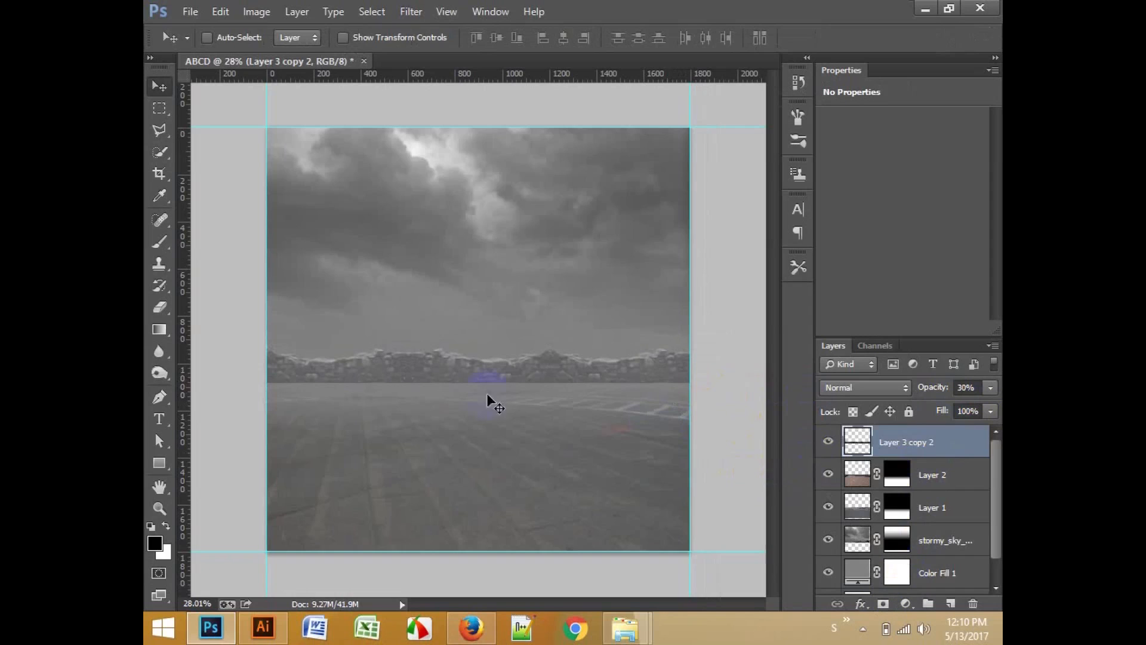
{"action": "left_click_drag", "start_coordinate": [974, 390], "coordinate": [947, 401]}
{"action": "left_click", "coordinate": [759, 398]}
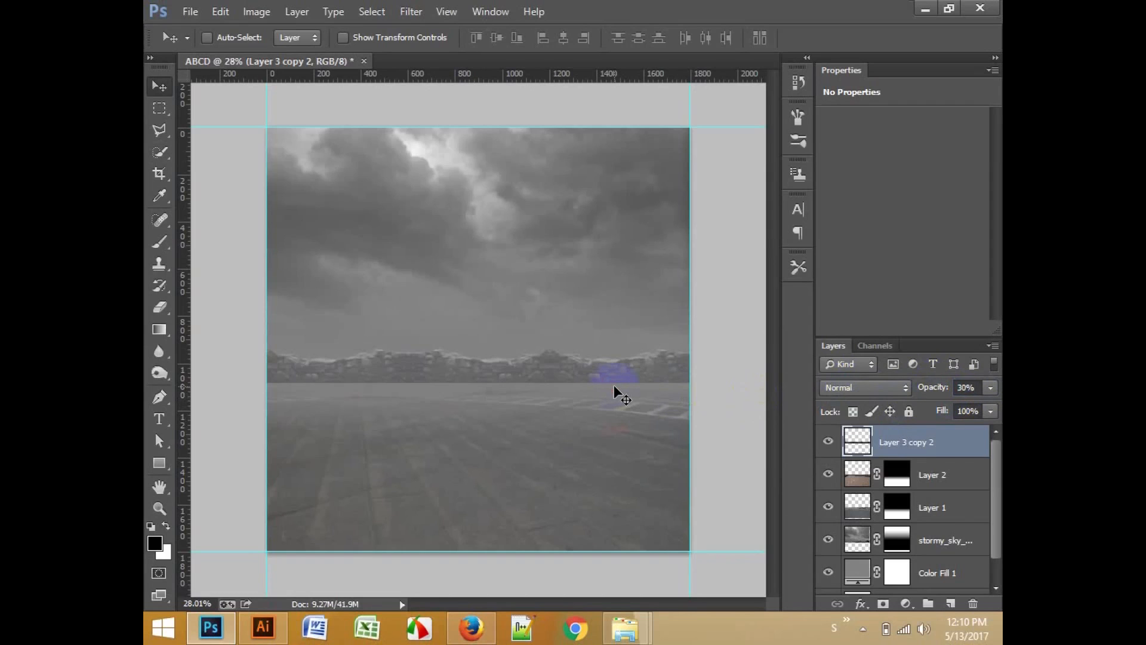
{"action": "left_click", "coordinate": [884, 605]}
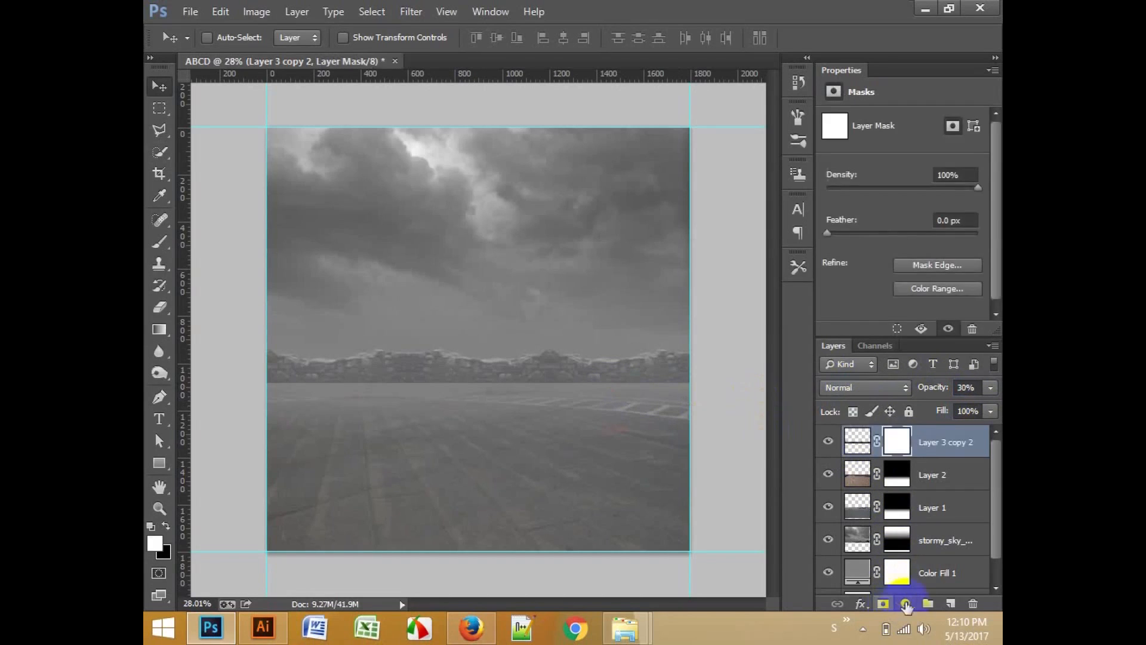
Step: Fade the wall's lower edge into the mist with a short vertical white-to-black linear gradient on its layer mask
{"action": "scroll", "coordinate": [434, 431], "scroll_direction": "up", "scroll_amount": 8}
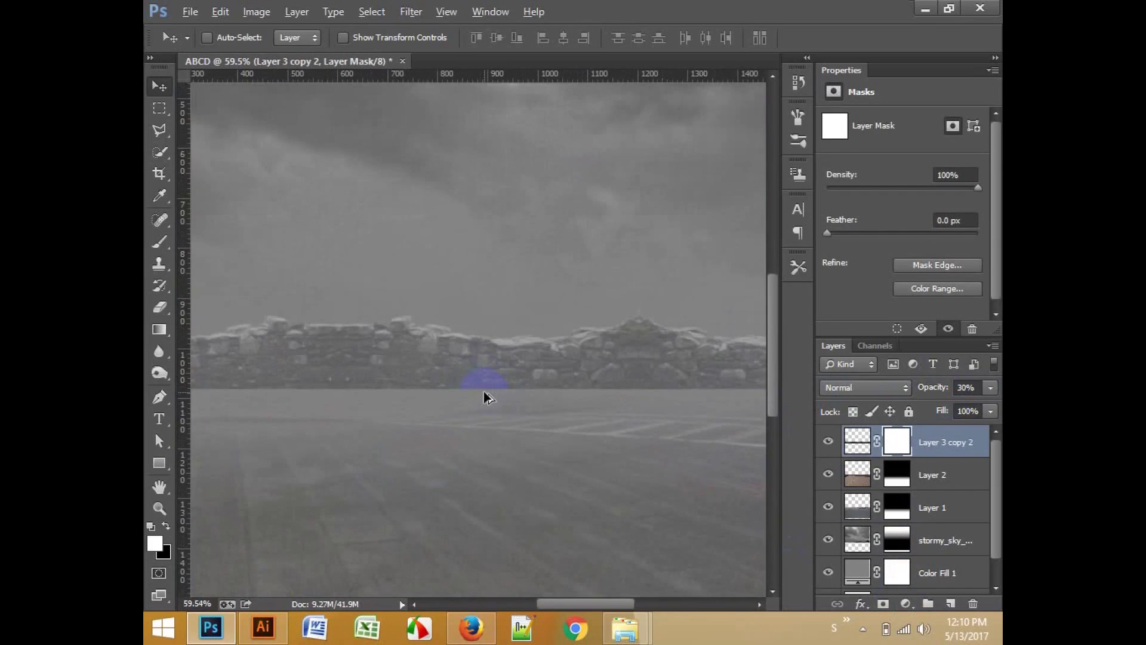
{"action": "scroll", "coordinate": [341, 385], "scroll_direction": "up", "scroll_amount": 1}
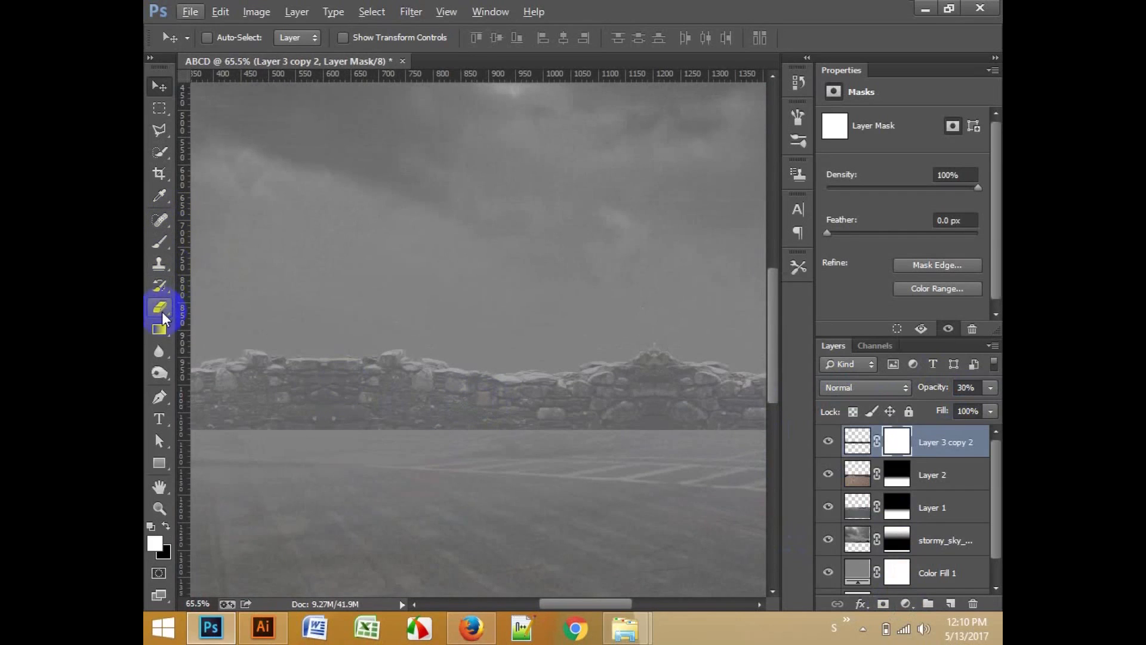
{"action": "left_click", "coordinate": [160, 328]}
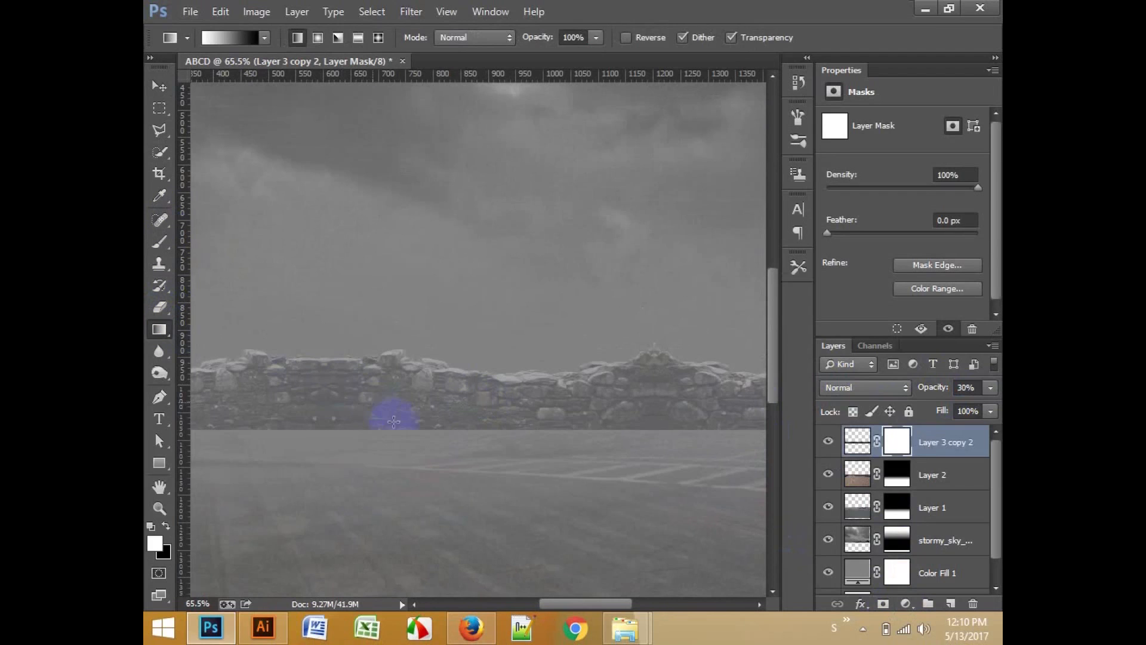
{"action": "left_click_drag", "start_coordinate": [407, 449], "coordinate": [412, 404]}
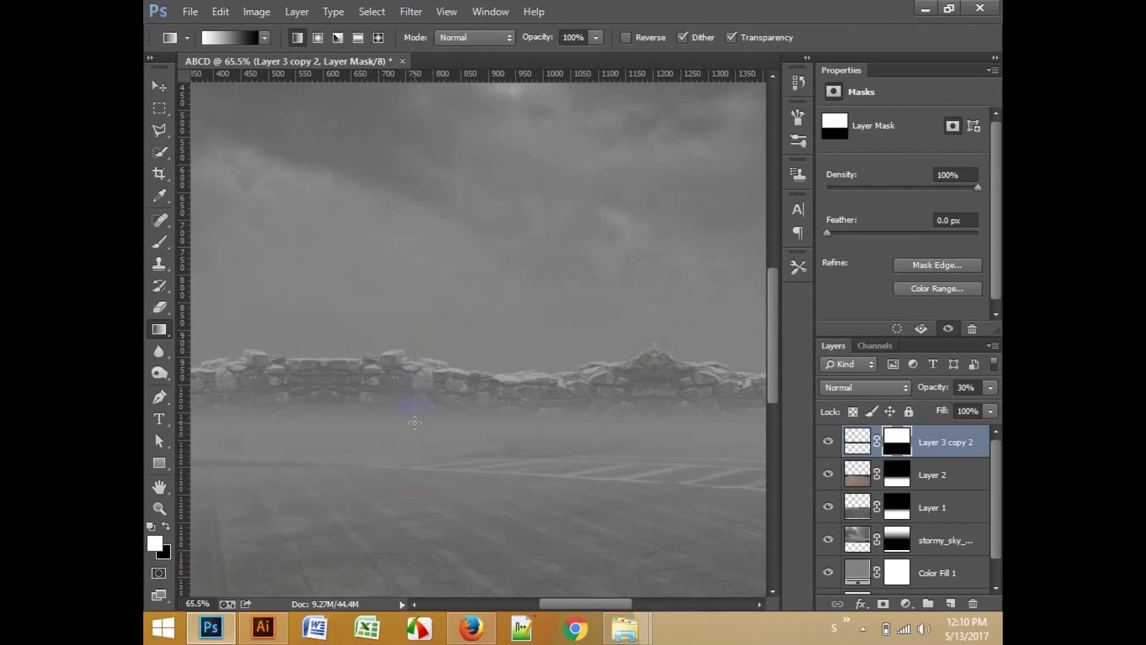
Step: Lower the masked wall layer's opacity to 28%
{"action": "scroll", "coordinate": [422, 409], "scroll_direction": "down", "scroll_amount": 5}
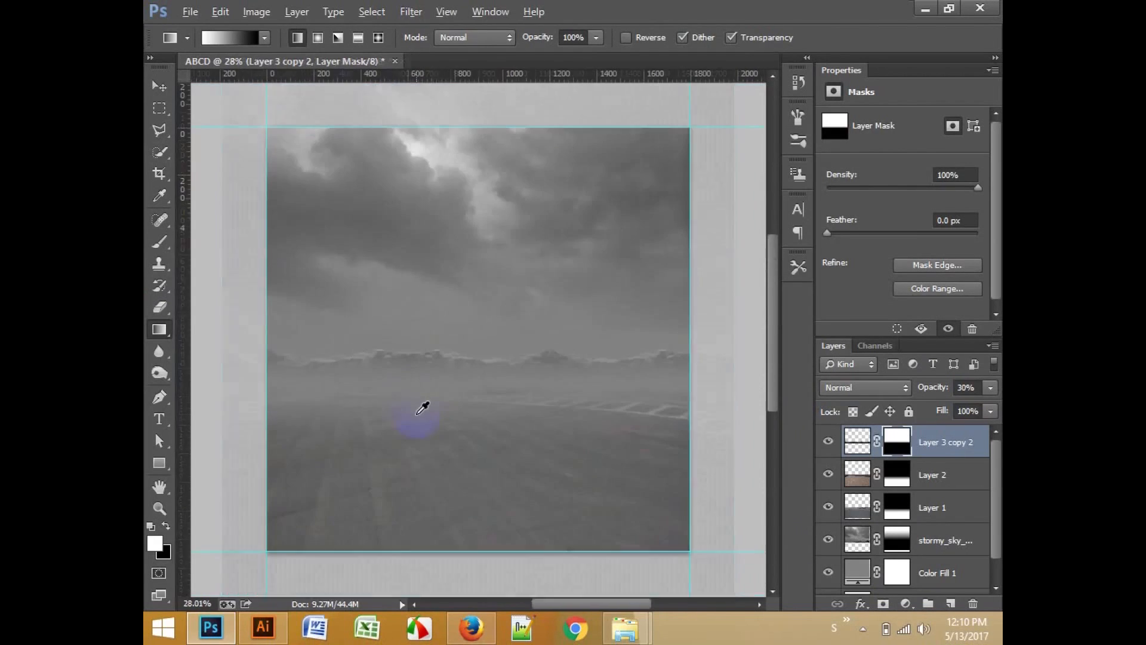
{"action": "left_click", "coordinate": [171, 88]}
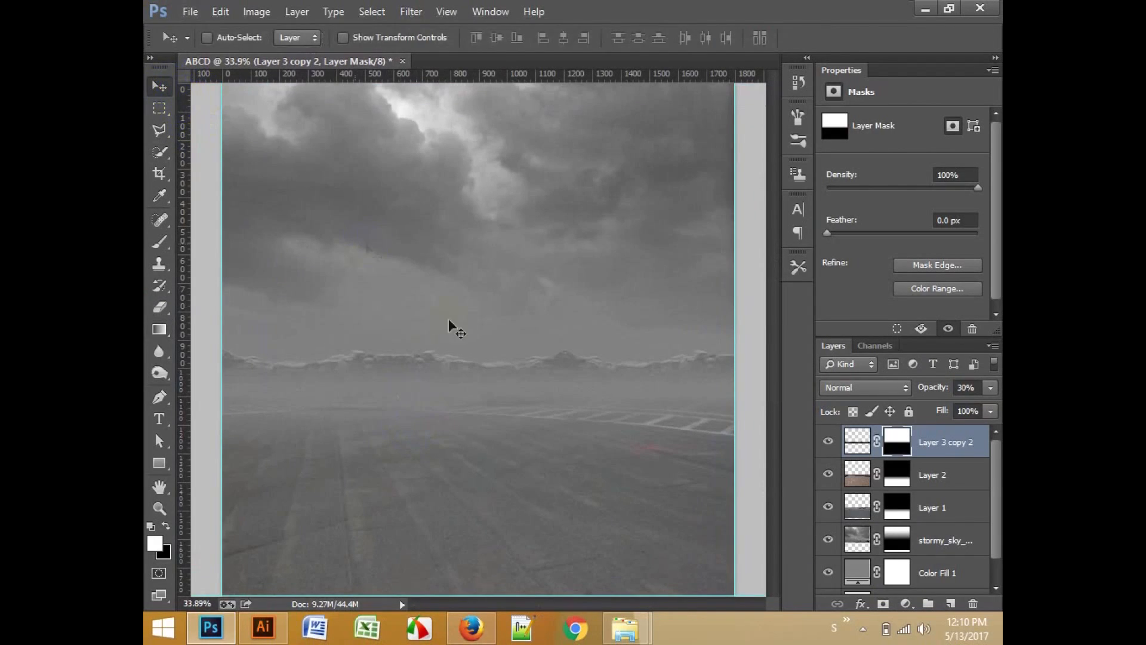
{"action": "scroll", "coordinate": [463, 333], "scroll_direction": "up", "scroll_amount": 1}
{"action": "mouse_move", "coordinate": [941, 389]}
{"action": "left_mouse_down"}
{"action": "mouse_move", "coordinate": [928, 389]}
{"action": "mouse_move", "coordinate": [943, 388]}
{"action": "left_mouse_up"}
{"action": "scroll", "coordinate": [571, 394], "scroll_direction": "down", "scroll_amount": 2}
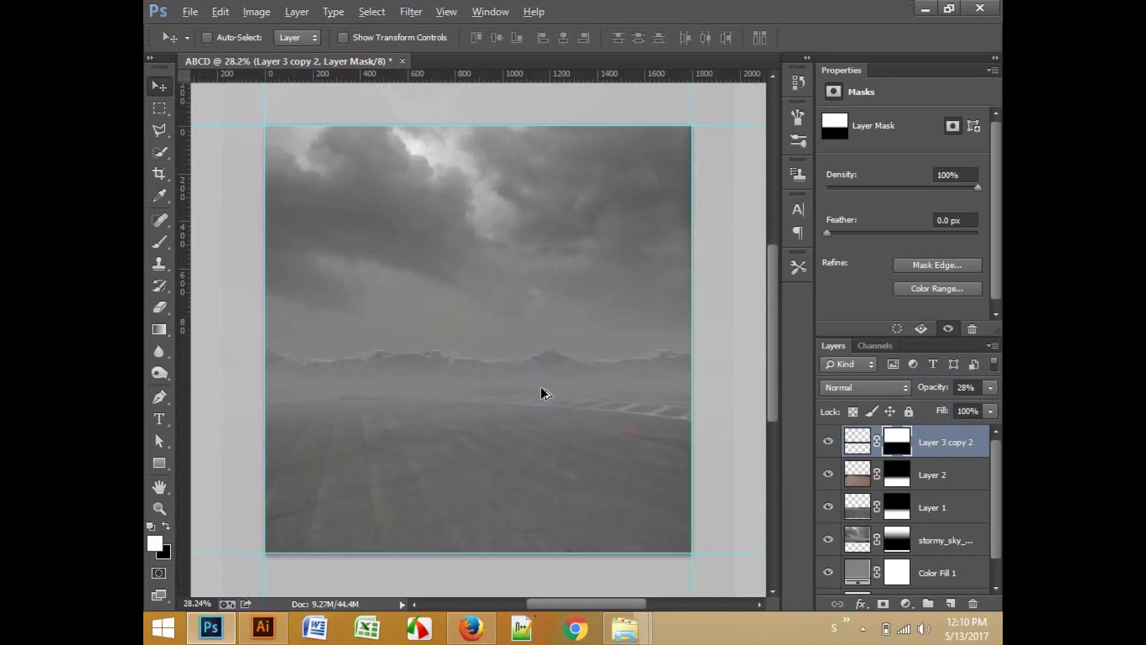
{"action": "mouse_move", "coordinate": [556, 379]}
{"action": "left_mouse_down"}
{"action": "mouse_move", "coordinate": [558, 394]}
{"action": "mouse_move", "coordinate": [559, 380]}
{"action": "left_mouse_up"}
{"action": "scroll", "coordinate": [559, 381], "scroll_direction": "up", "scroll_amount": 1}
{"action": "key", "text": "alt"}
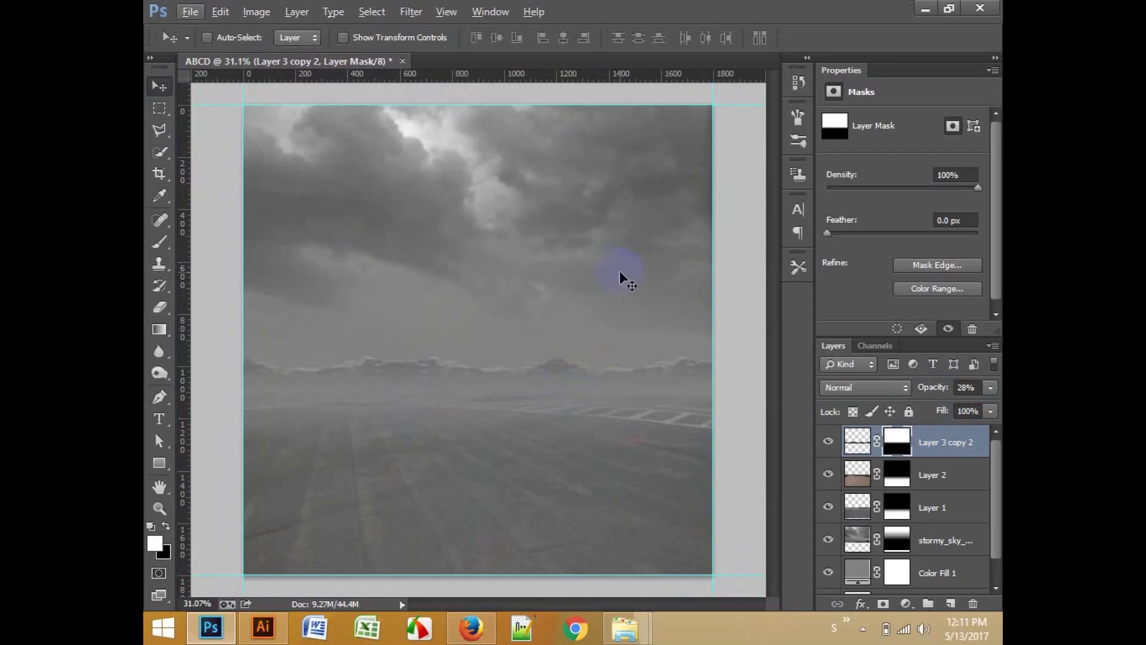
Step: Group all layers from the wall down to Color Fill 1 and name the group BG
{"action": "scroll", "coordinate": [932, 525], "scroll_direction": "down", "scroll_amount": 1}
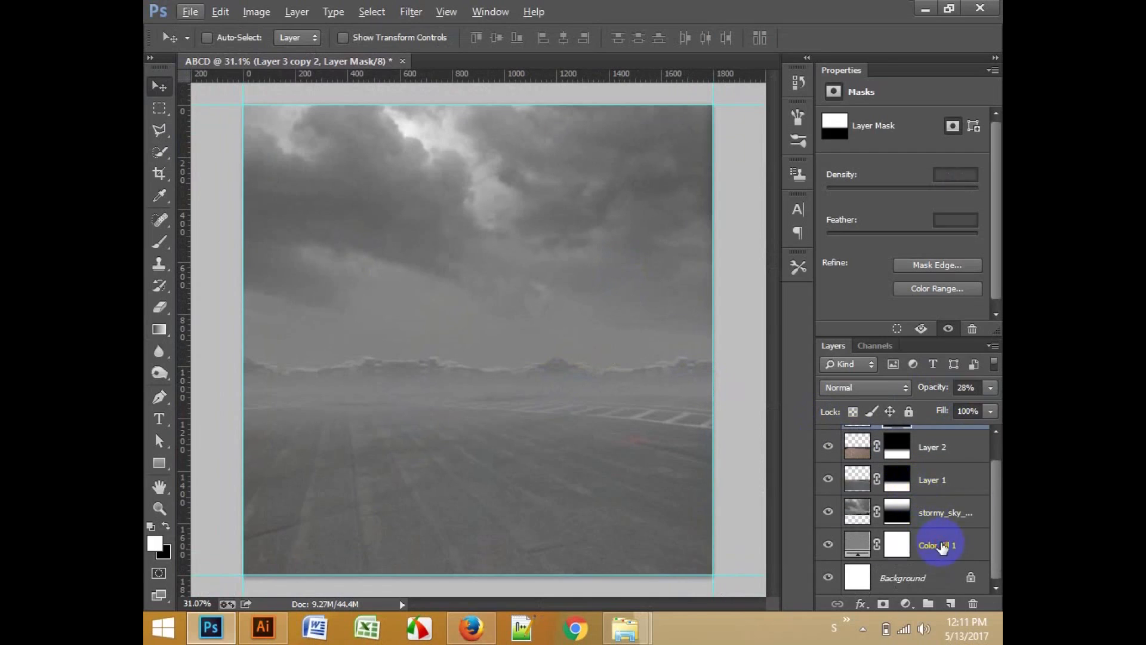
{"action": "left_click", "coordinate": [936, 537], "text": "shift"}
{"action": "key", "text": "ctrl+g"}
{"action": "double_click", "coordinate": [892, 437]}
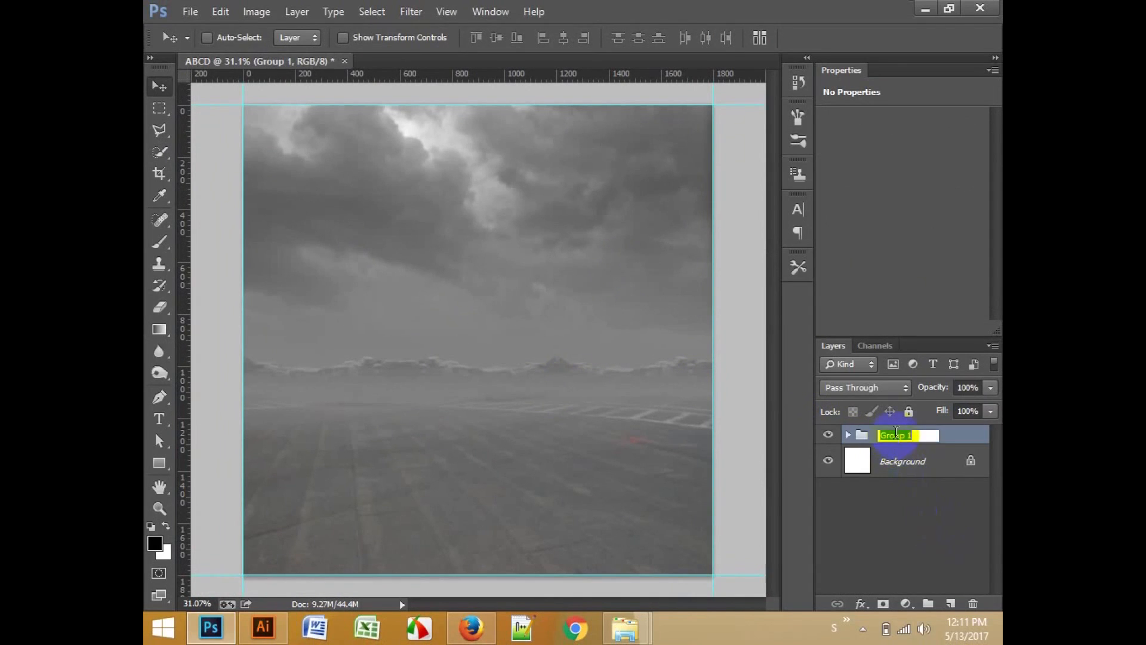
{"action": "key", "text": "Return"}
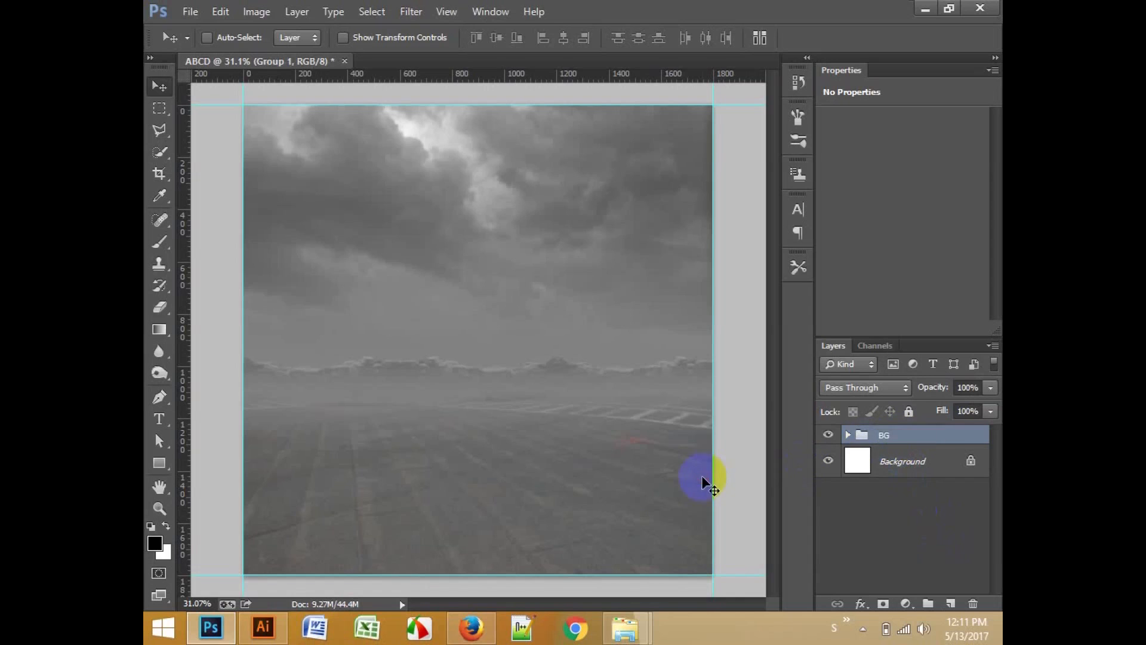
Step: Place the angel statue image from the Album Cover Design folder, scaled to about 7.2% and centred horizontally on the canvas
{"action": "mouse_move", "coordinate": [633, 630]}
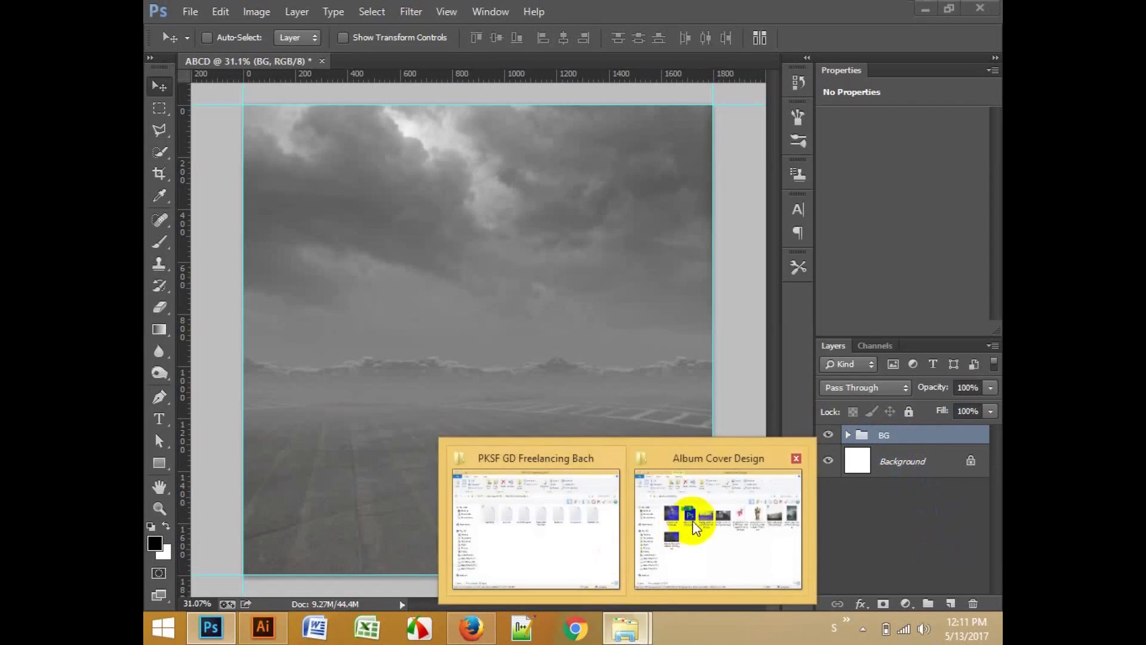
{"action": "left_click", "coordinate": [686, 557]}
{"action": "left_click_drag", "start_coordinate": [789, 235], "coordinate": [474, 382]}
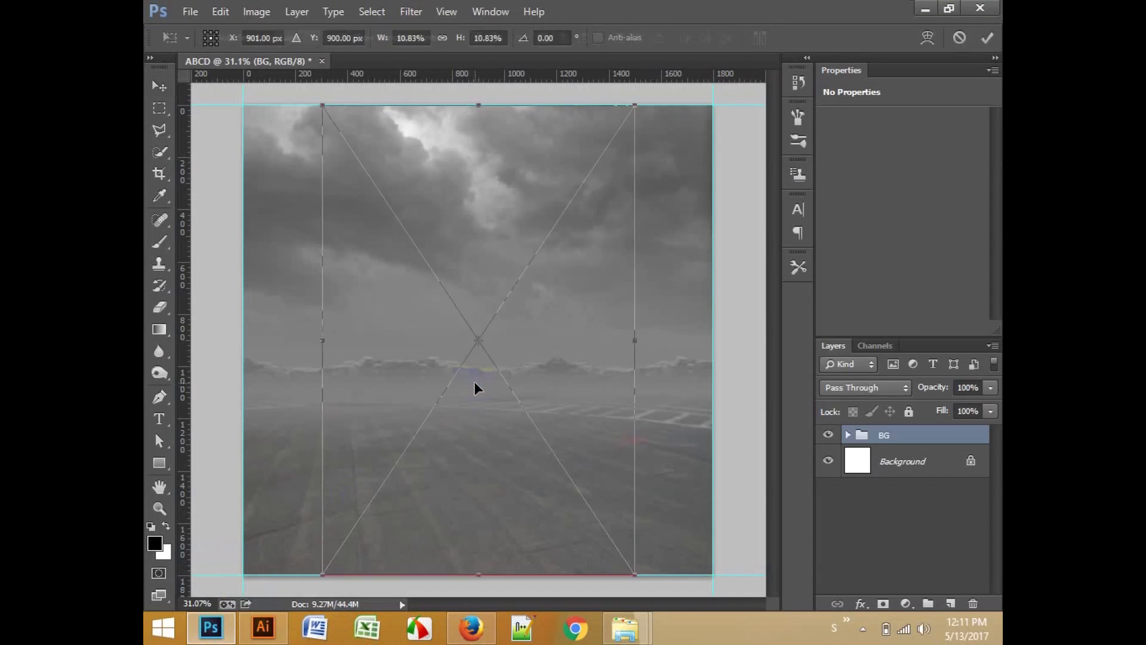
{"action": "left_click_drag", "start_coordinate": [632, 107], "coordinate": [587, 190]}
{"action": "left_click_drag", "start_coordinate": [529, 248], "coordinate": [529, 241]}
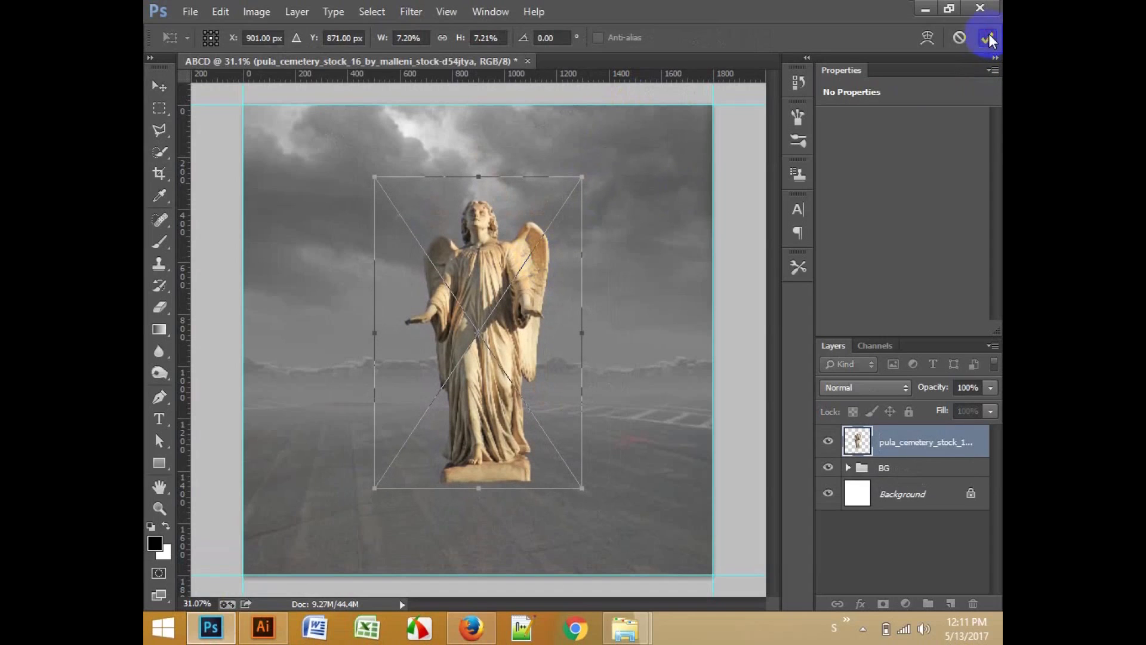
{"action": "left_click", "coordinate": [988, 38]}
{"action": "left_click", "coordinate": [518, 262]}
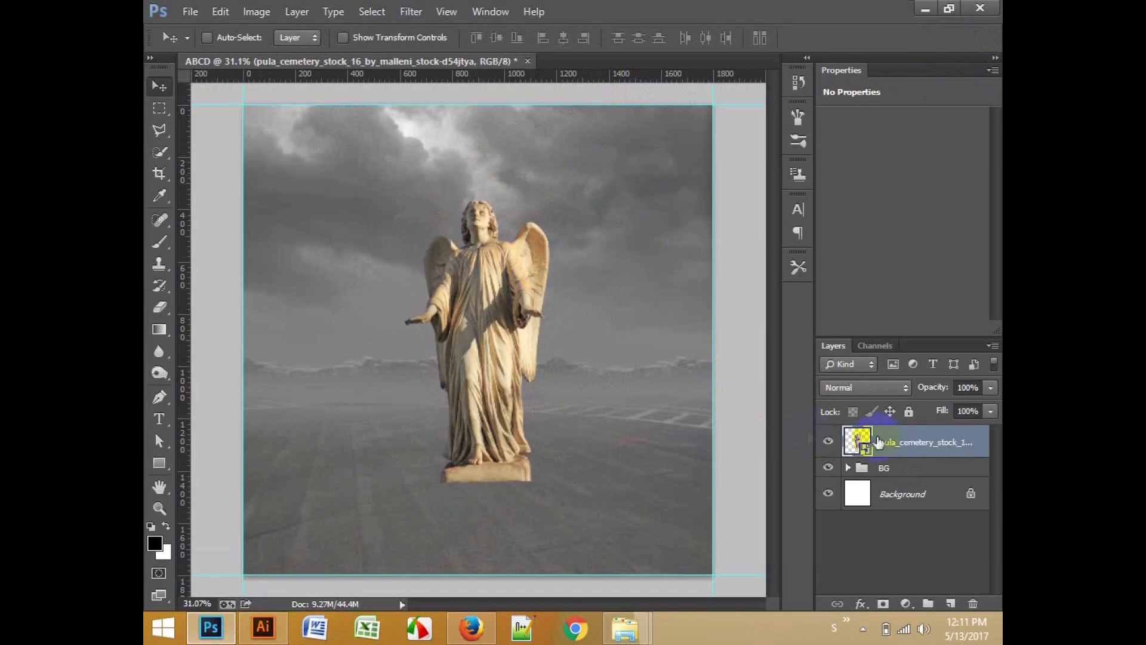
Step: Rename the statue layer a and rasterize it
{"action": "double_click", "coordinate": [954, 443]}
{"action": "type", "text": "a"}
{"action": "key", "text": "Return"}
{"action": "right_click", "coordinate": [944, 439]}
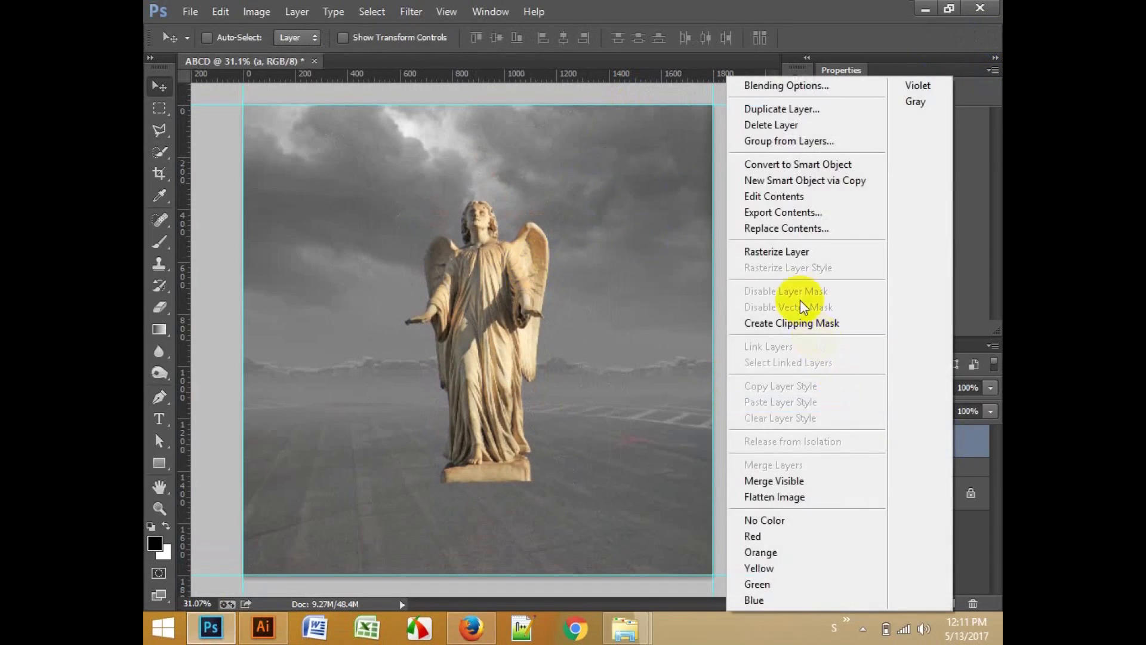
{"action": "left_click", "coordinate": [782, 253]}
Step: Convert the statue layer to grey with a Black & White adjustment using the Default preset
{"action": "left_click", "coordinate": [256, 11]}
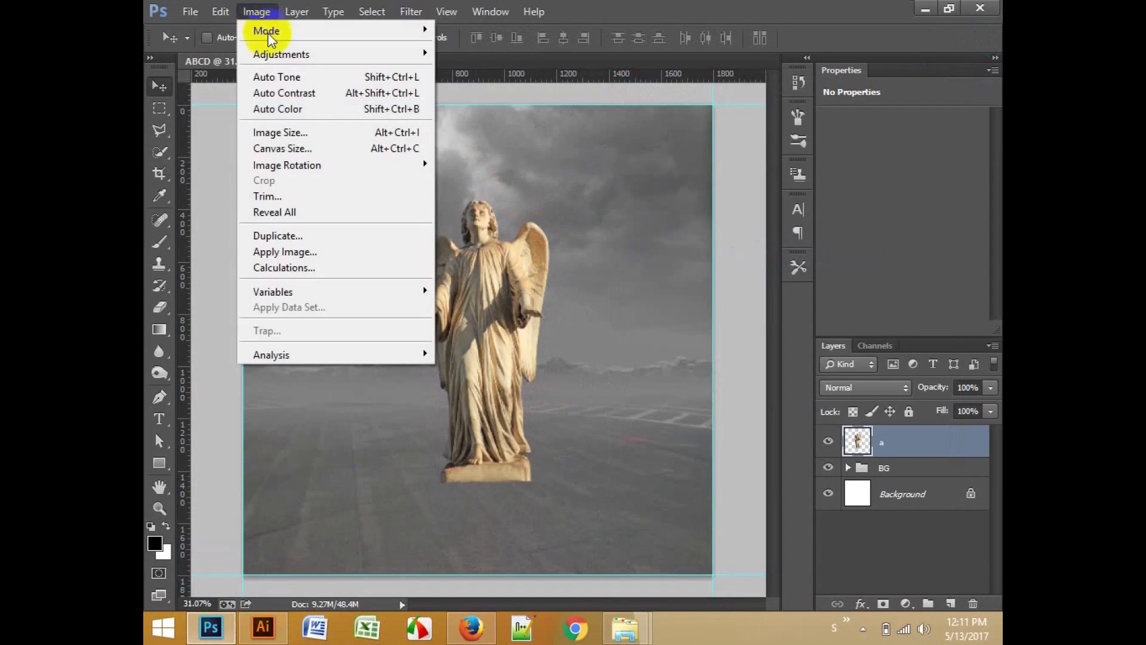
{"action": "mouse_move", "coordinate": [406, 55]}
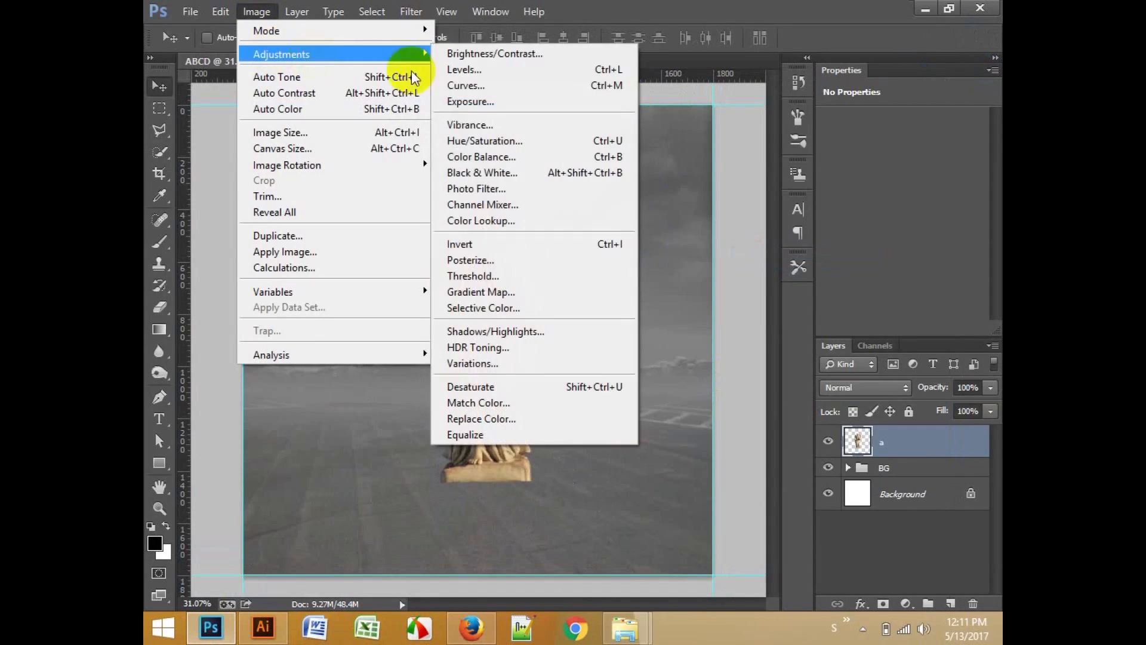
{"action": "left_click", "coordinate": [484, 172]}
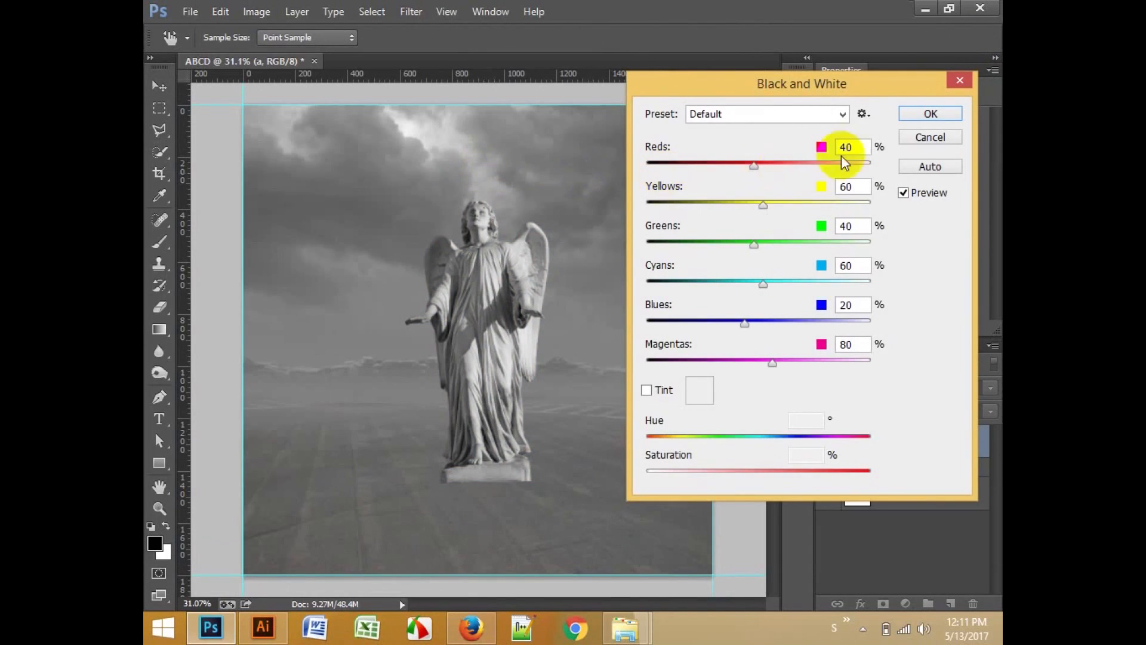
{"action": "left_click", "coordinate": [927, 113]}
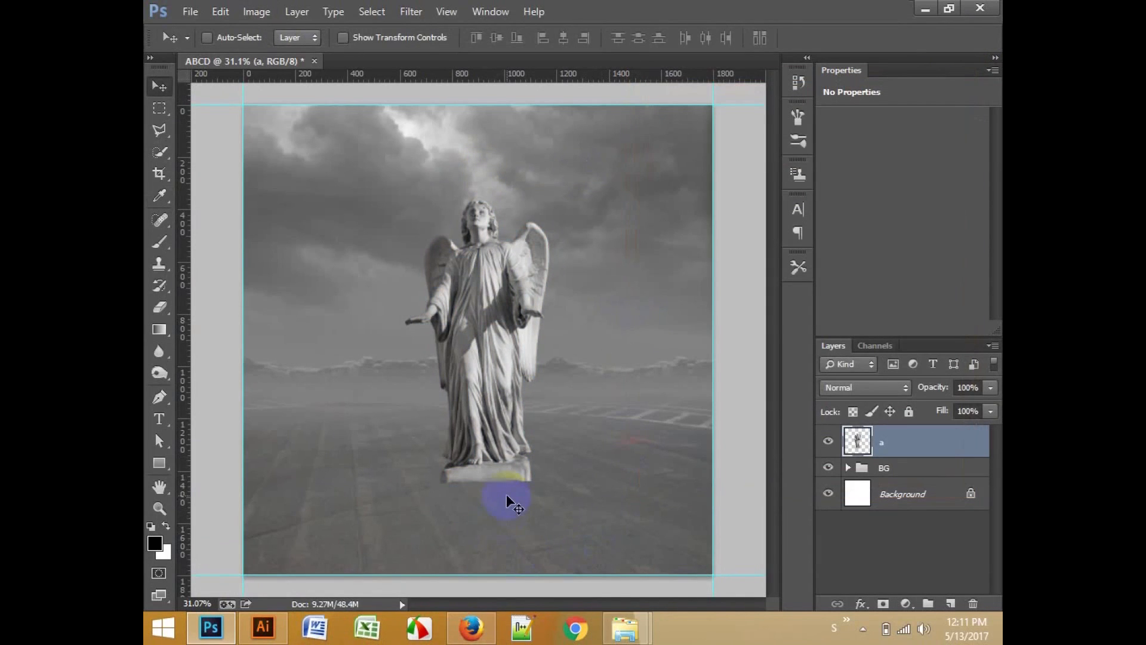
Step: Draw a black shadow shape with the Pen tool from the statue's base past the canvas's lower-left corner, and place it below the statue layer
{"action": "scroll", "coordinate": [515, 491], "scroll_direction": "down", "scroll_amount": 3}
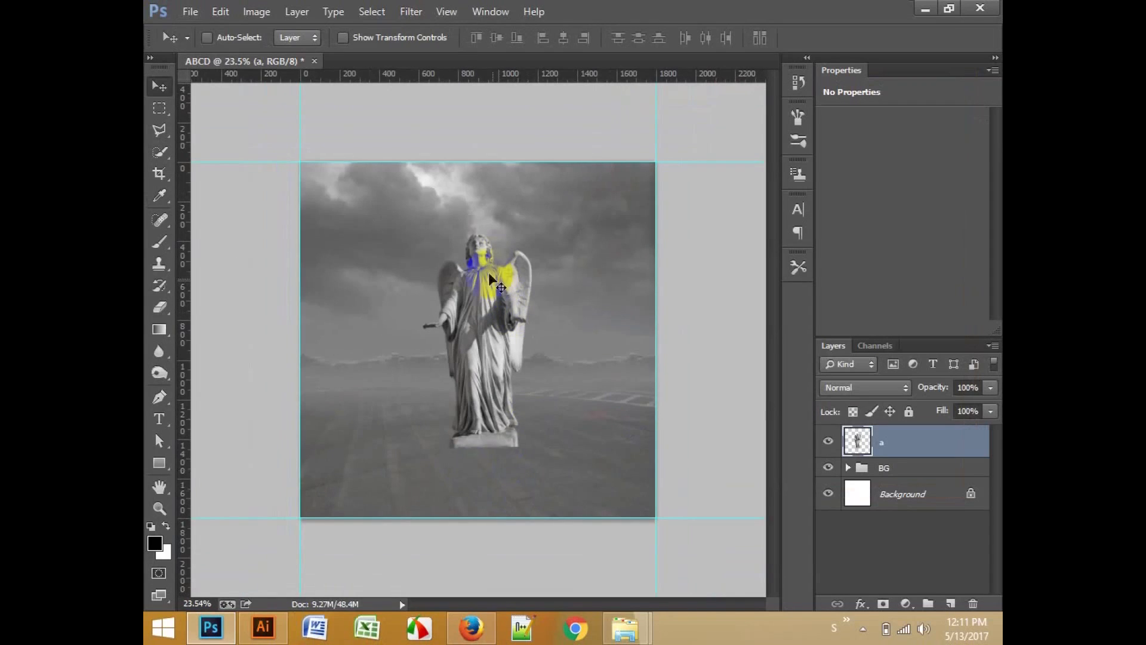
{"action": "scroll", "coordinate": [489, 266], "scroll_direction": "up", "scroll_amount": 1}
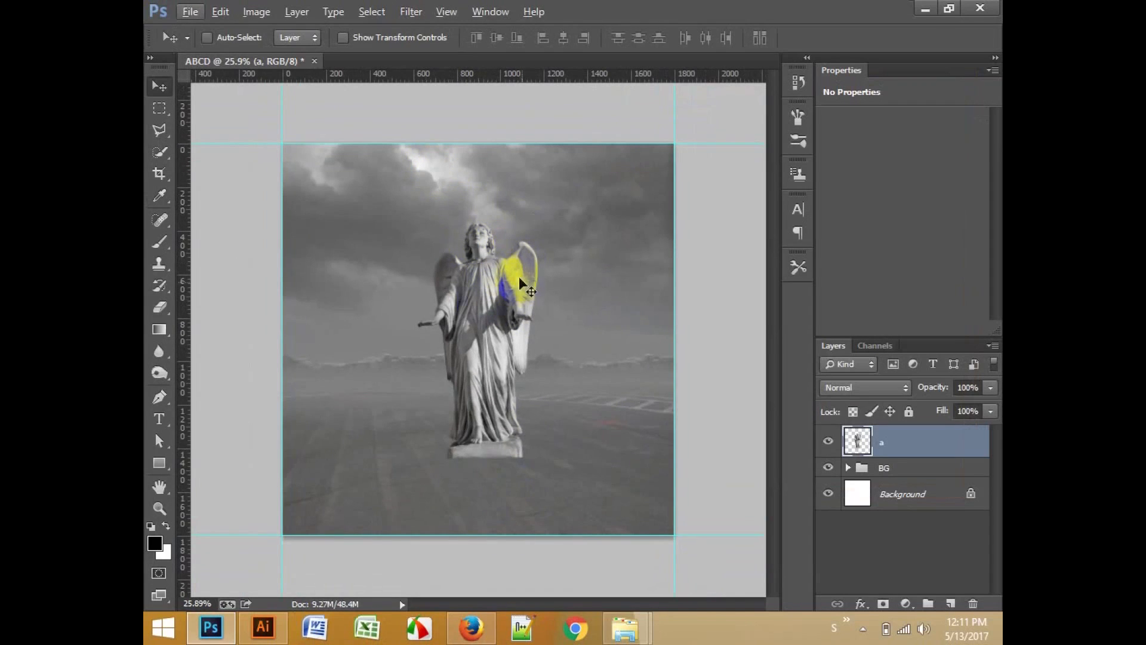
{"action": "left_click", "coordinate": [163, 403]}
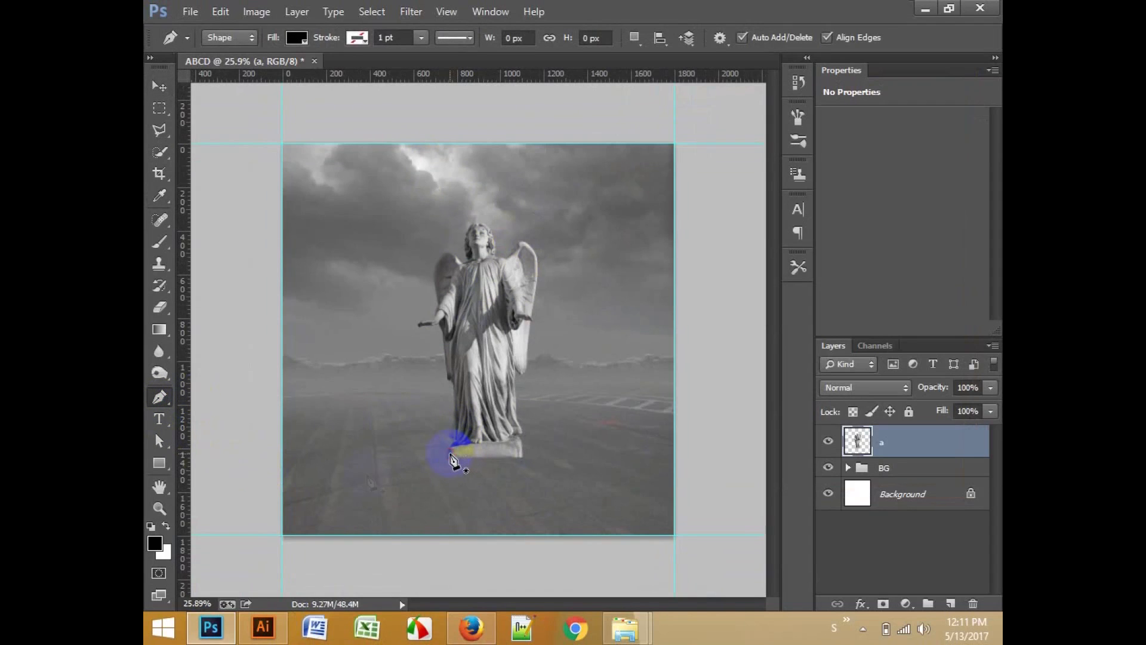
{"action": "left_click", "coordinate": [450, 454]}
{"action": "left_click", "coordinate": [230, 515]}
{"action": "left_click", "coordinate": [254, 554]}
{"action": "left_click", "coordinate": [388, 567]}
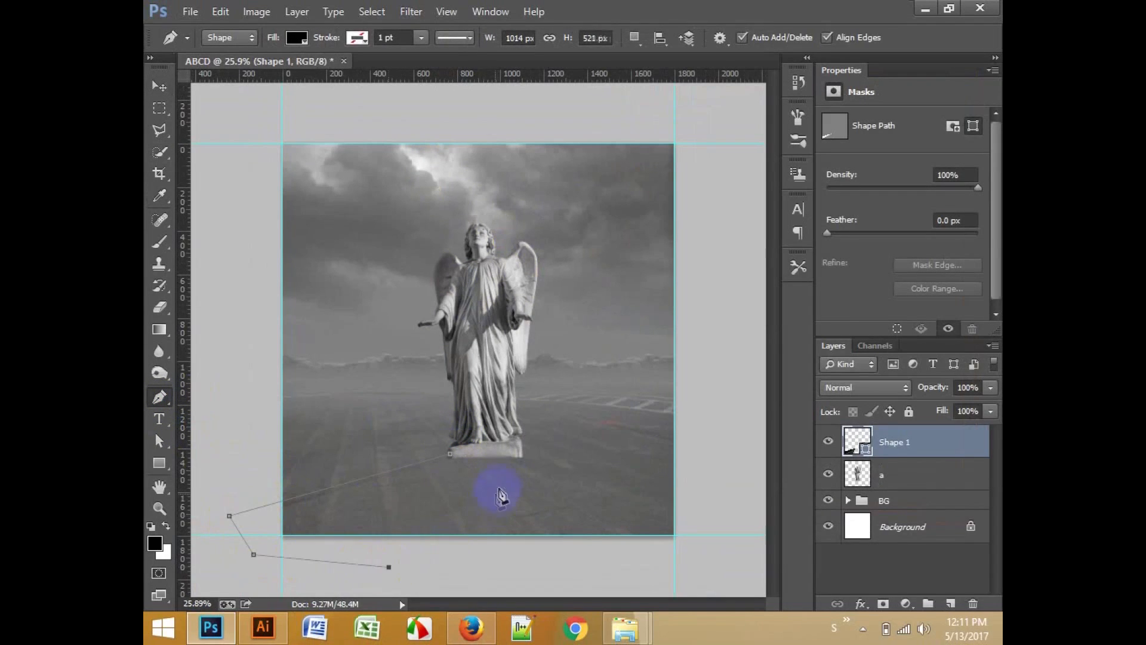
{"action": "left_click", "coordinate": [521, 457]}
{"action": "left_click", "coordinate": [502, 447]}
{"action": "left_click_drag", "start_coordinate": [831, 457], "coordinate": [902, 481]}
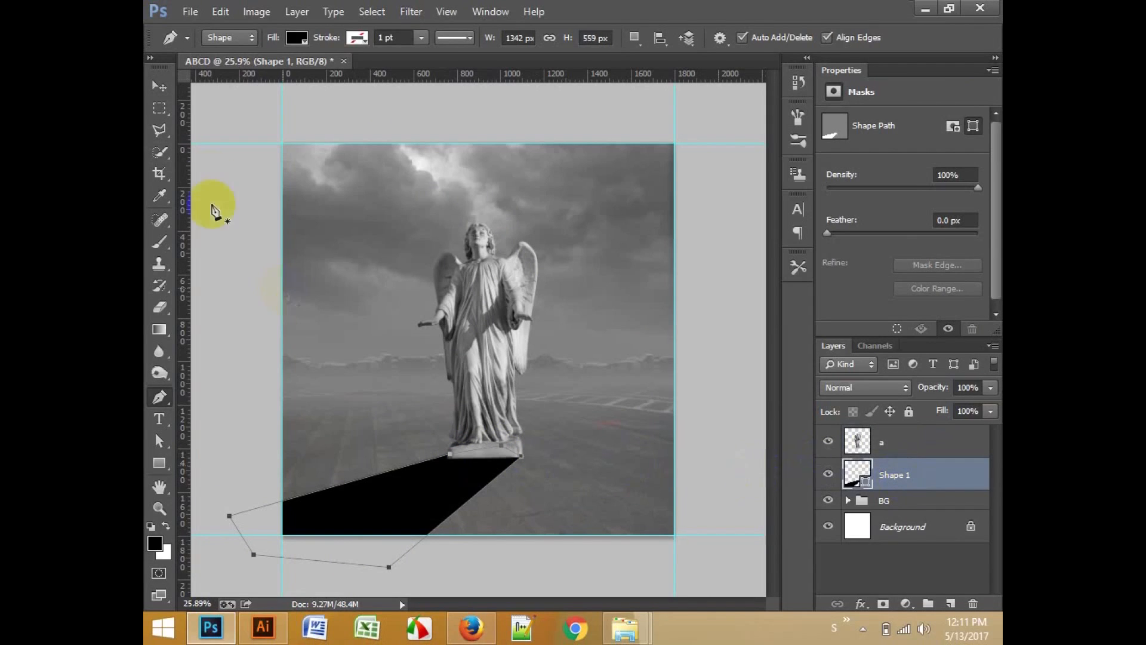
Step: Stretch the shadow shape slightly with Free Transform so its corner meets the right corner of the statue's base
{"action": "left_click", "coordinate": [160, 89]}
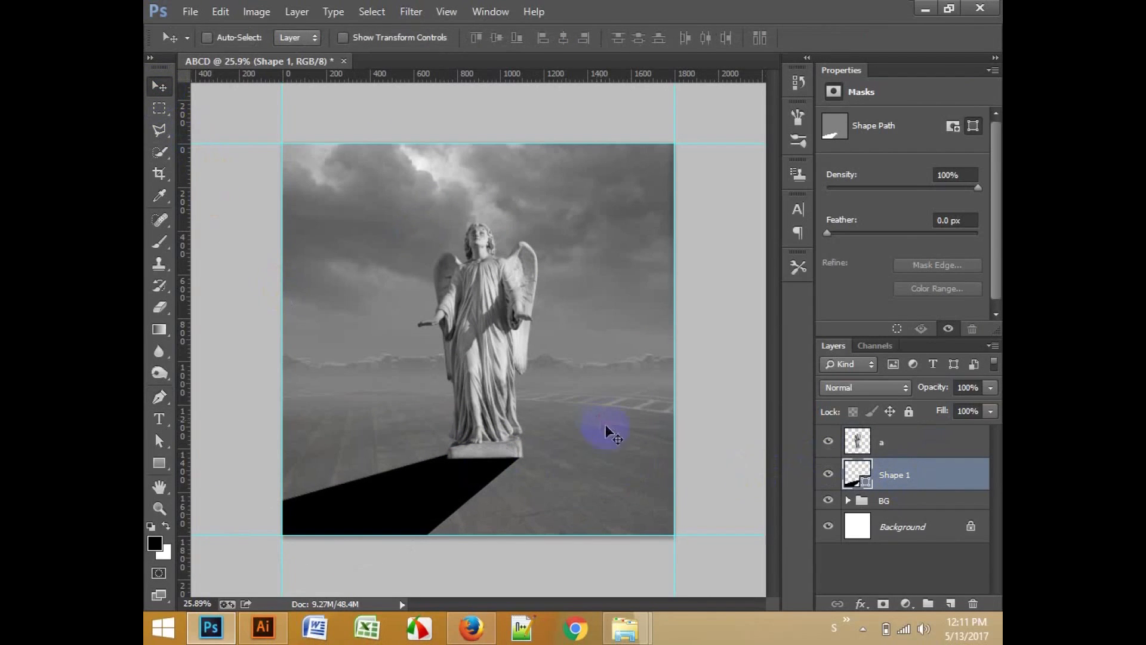
{"action": "scroll", "coordinate": [554, 490], "scroll_direction": "up", "scroll_amount": 15}
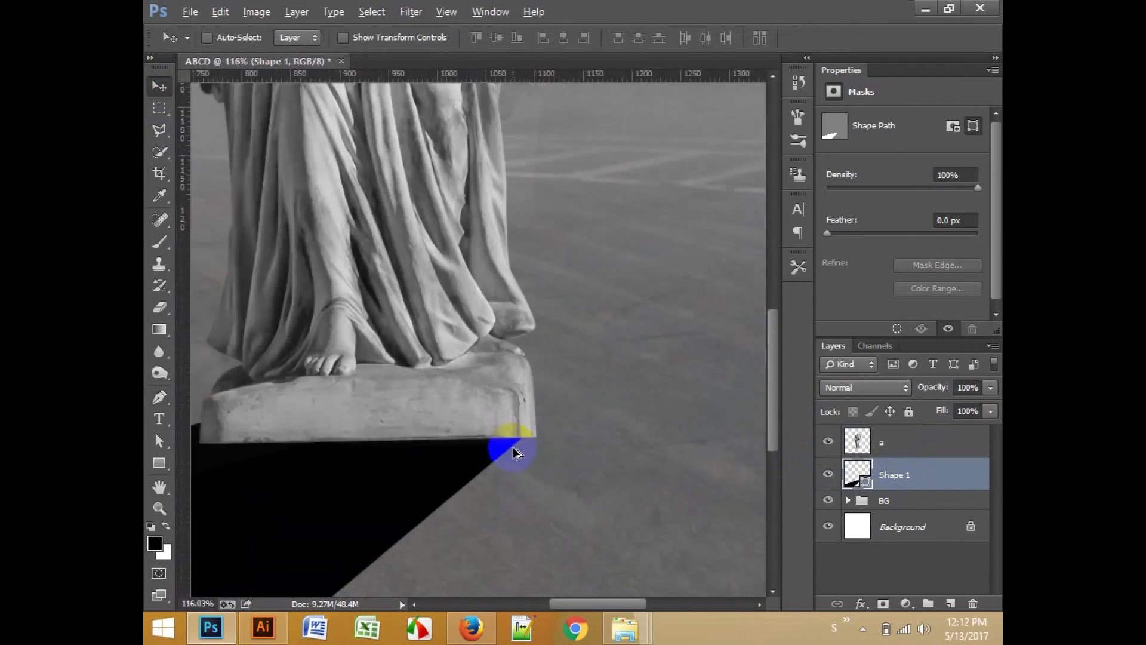
{"action": "scroll", "coordinate": [512, 447], "scroll_direction": "up", "scroll_amount": 3}
{"action": "key", "text": "ctrl+t"}
{"action": "left_click_drag", "start_coordinate": [531, 438], "coordinate": [547, 453]}
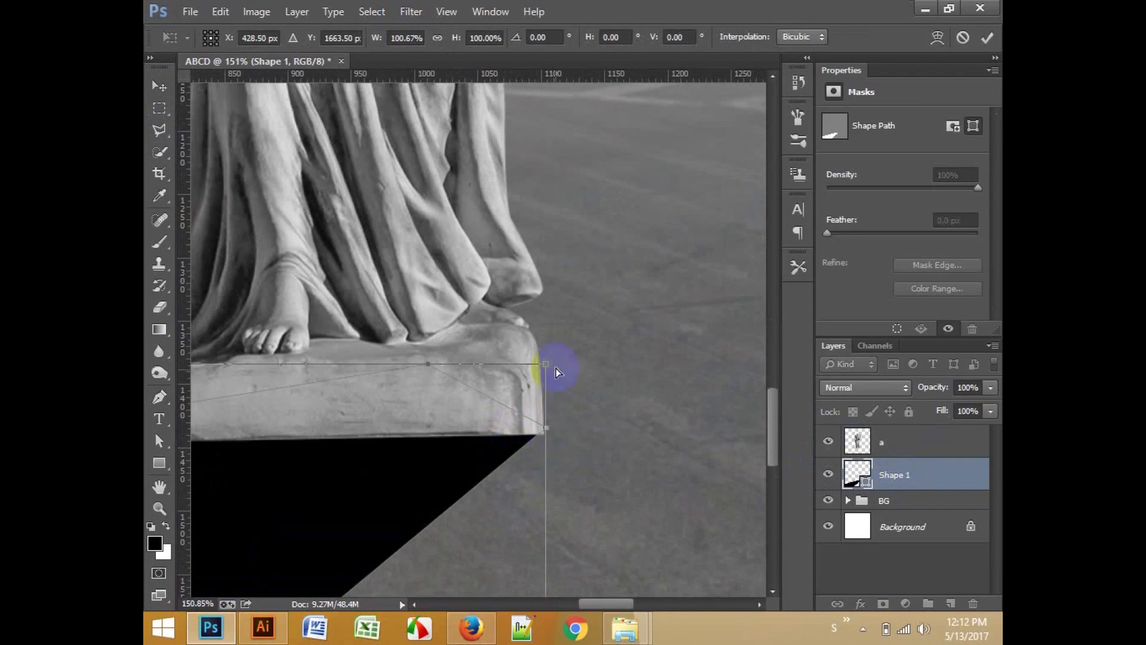
{"action": "left_click_drag", "start_coordinate": [546, 365], "coordinate": [548, 374]}
{"action": "key", "text": "Return"}
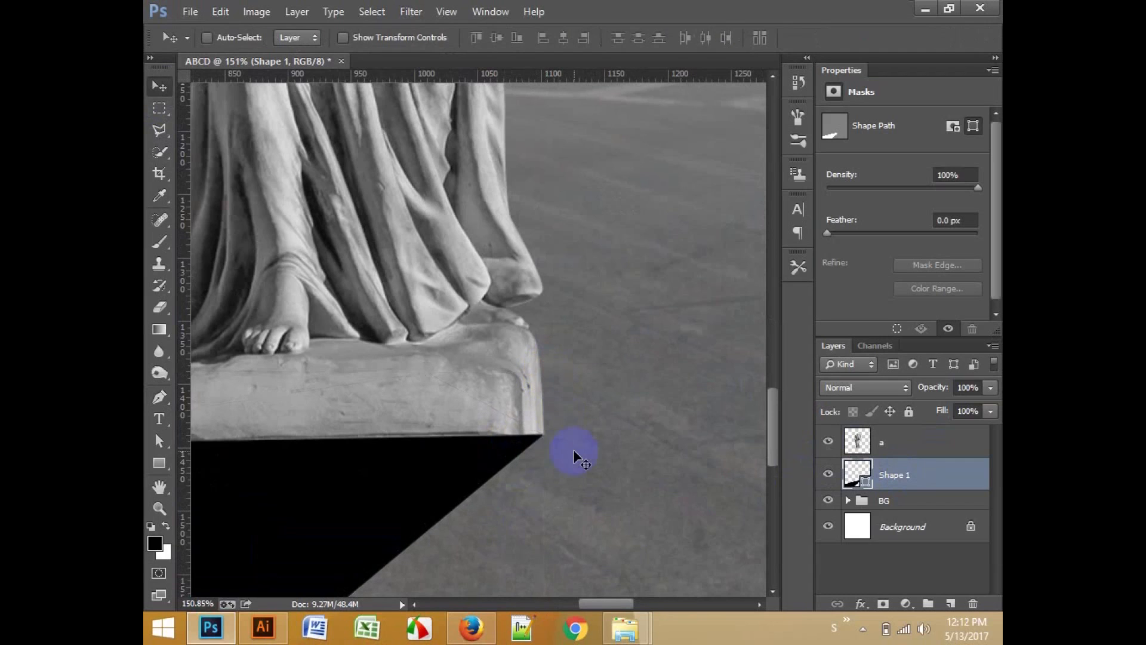
Step: Lower the shadow shape's opacity to 30% and fade its far end with a diagonal white-to-black gradient on a new layer mask
{"action": "scroll", "coordinate": [574, 460], "scroll_direction": "down", "scroll_amount": 5}
{"action": "scroll", "coordinate": [575, 460], "scroll_direction": "down", "scroll_amount": 4}
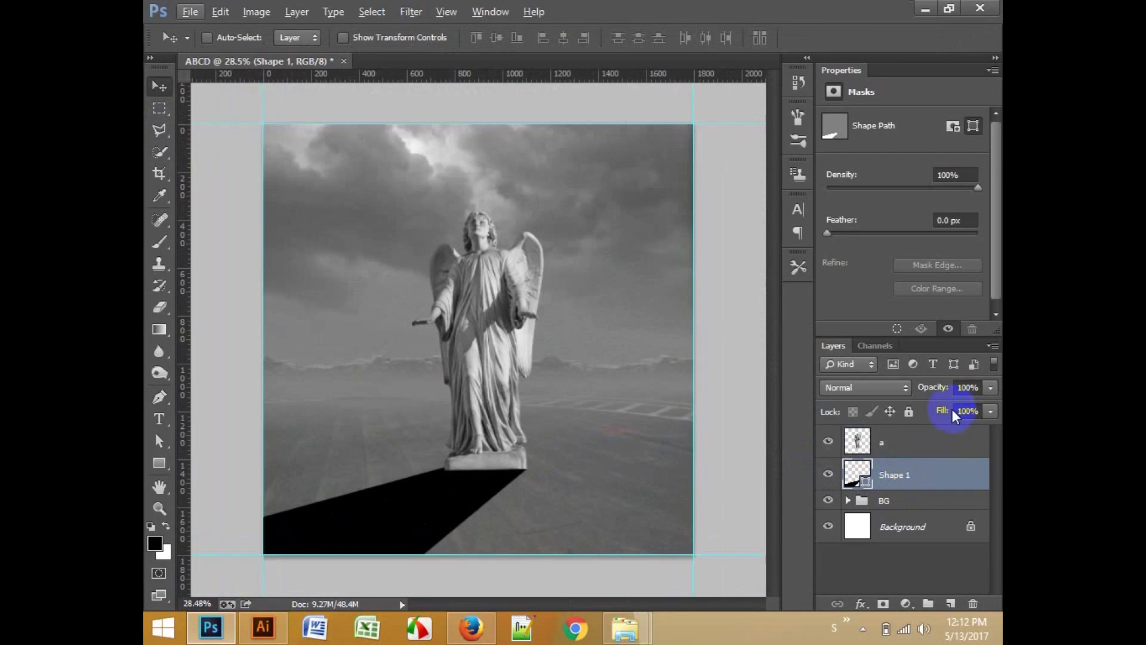
{"action": "key", "text": "3"}
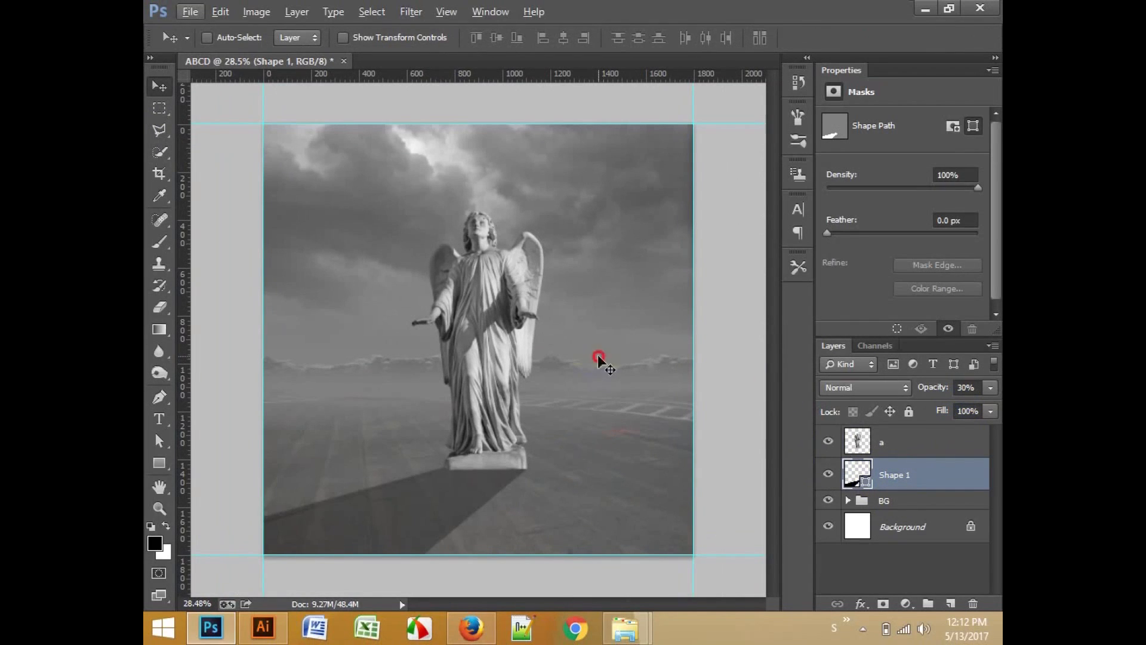
{"action": "left_click", "coordinate": [884, 603]}
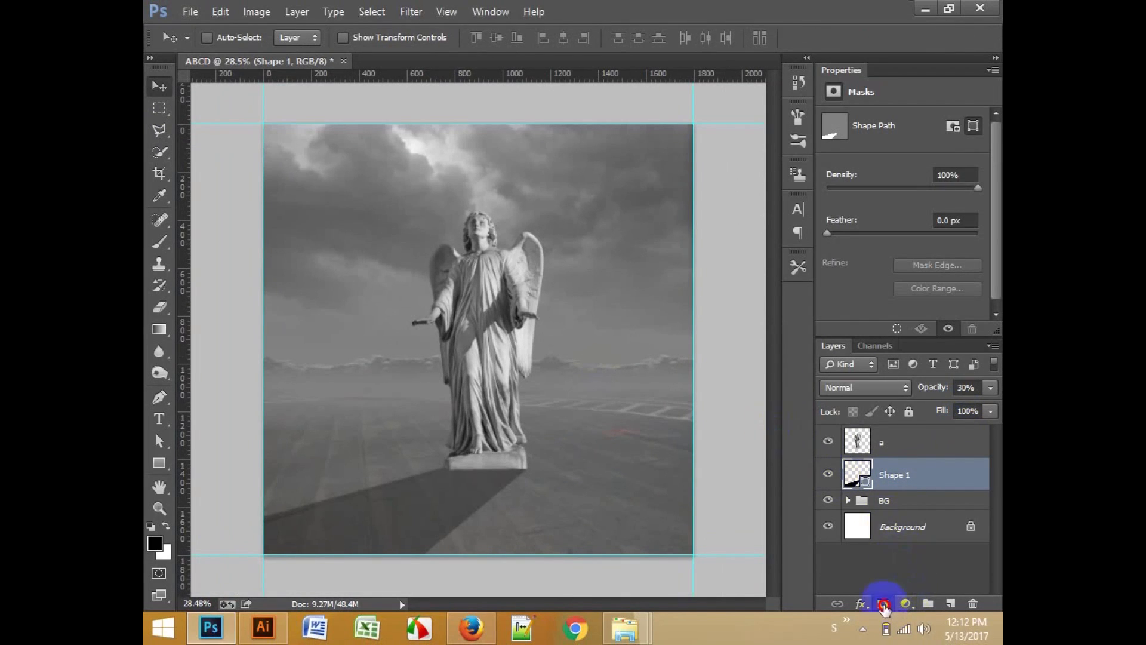
{"action": "left_click", "coordinate": [159, 329]}
{"action": "left_click_drag", "start_coordinate": [305, 563], "coordinate": [461, 446]}
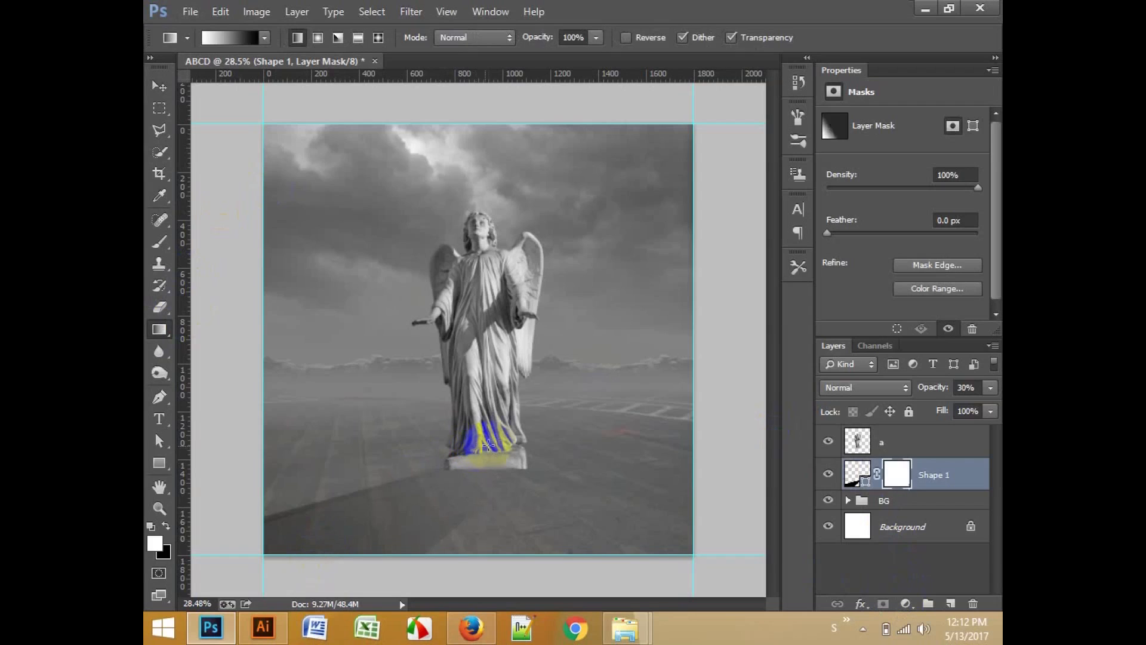
{"action": "key", "text": "ctrl+z"}
{"action": "mouse_move", "coordinate": [439, 485]}
{"action": "left_mouse_down"}
{"action": "mouse_move", "coordinate": [307, 559]}
{"action": "mouse_move", "coordinate": [331, 562]}
{"action": "left_mouse_up"}
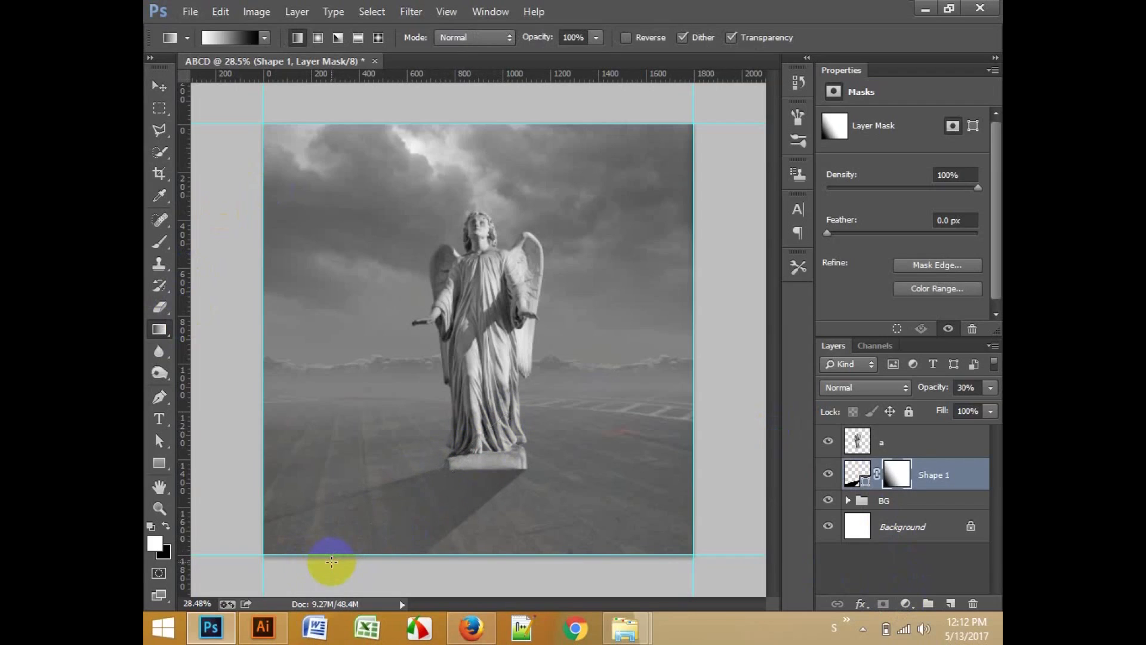
{"action": "left_click_drag", "start_coordinate": [441, 487], "coordinate": [297, 568]}
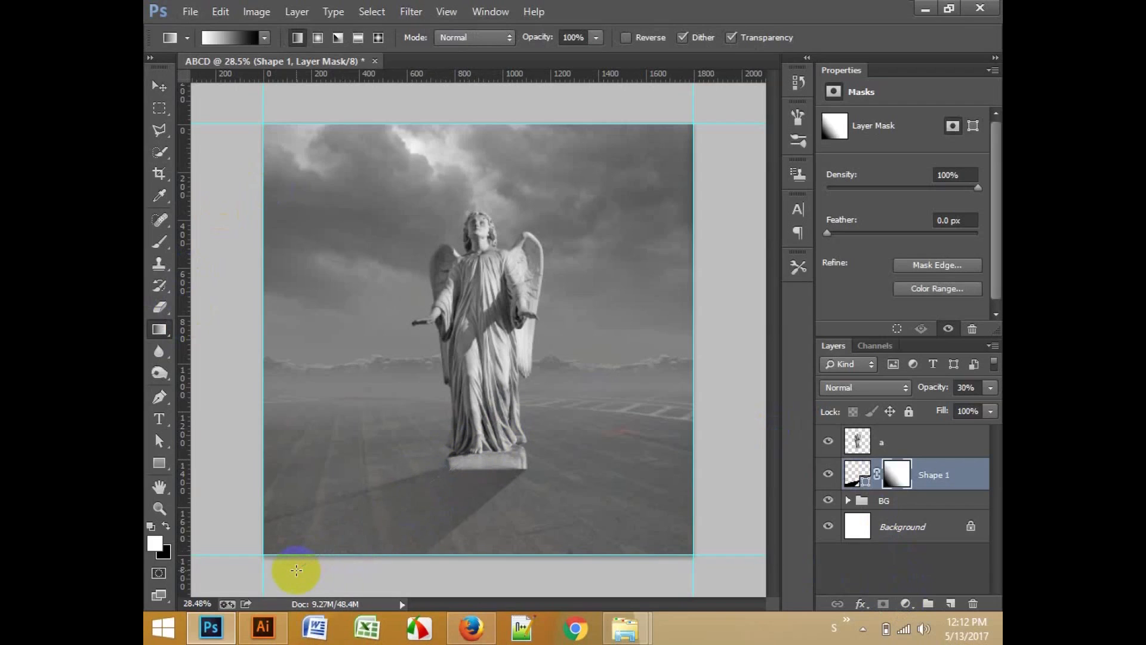
Step: Rasterize the cast-shadow shape and soften it with a Gaussian Blur of 4.1 pixels
{"action": "left_click", "coordinate": [819, 356]}
{"action": "left_click", "coordinate": [934, 474]}
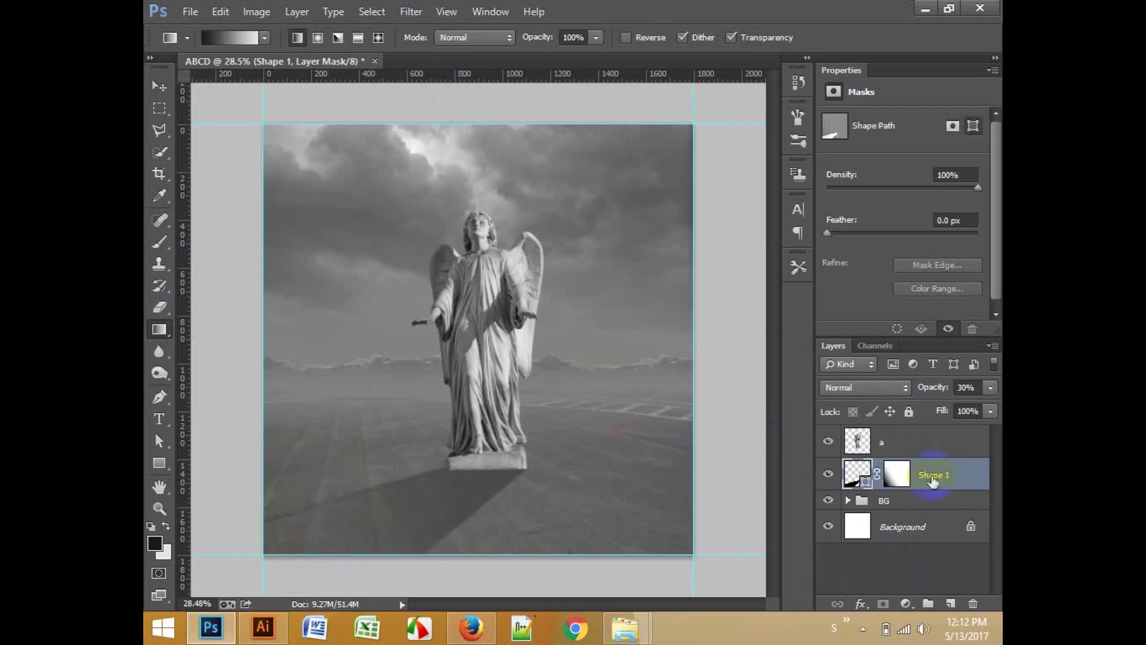
{"action": "left_click", "coordinate": [418, 12]}
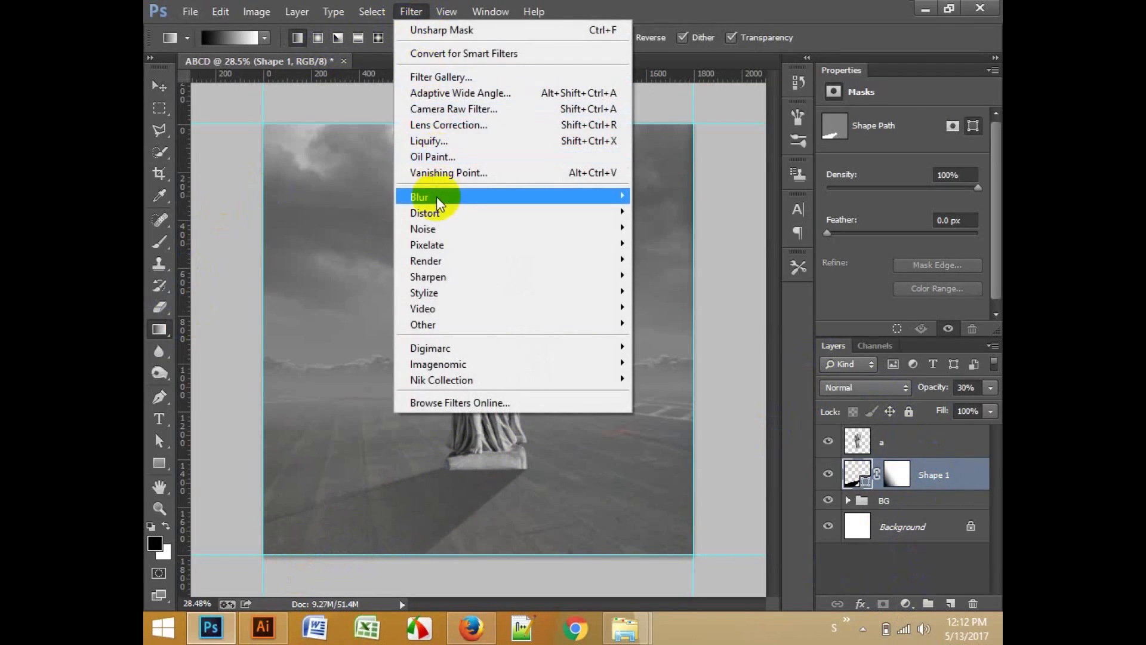
{"action": "mouse_move", "coordinate": [436, 196]}
{"action": "left_click", "coordinate": [655, 309]}
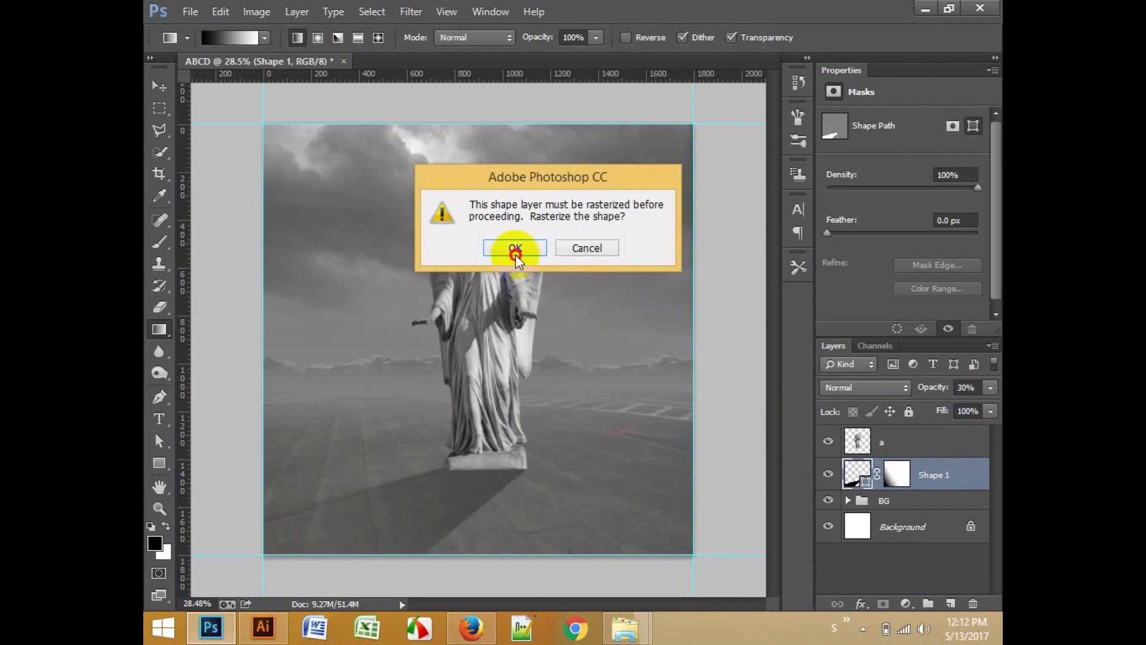
{"action": "left_click", "coordinate": [515, 251]}
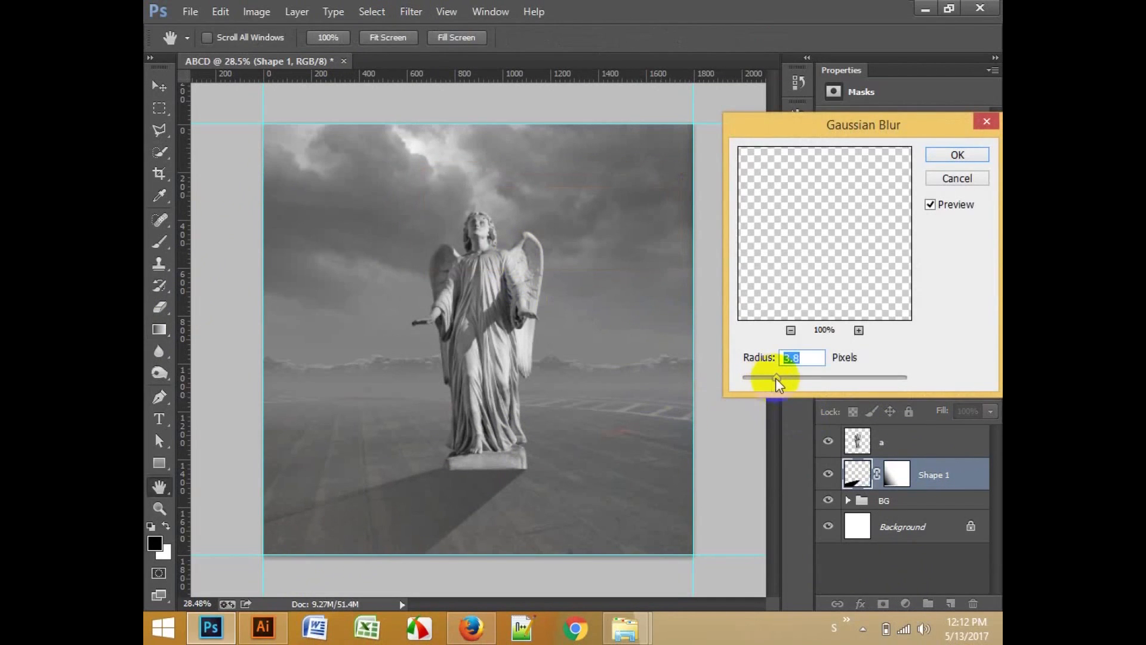
{"action": "left_click", "coordinate": [950, 157]}
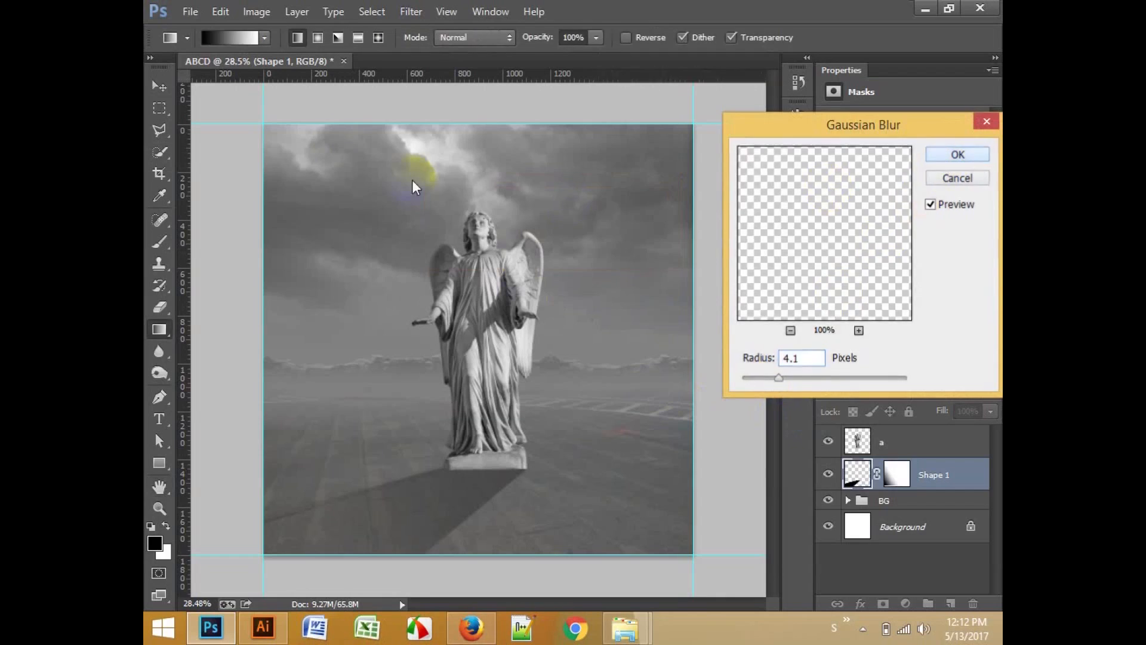
{"action": "left_click", "coordinate": [161, 86]}
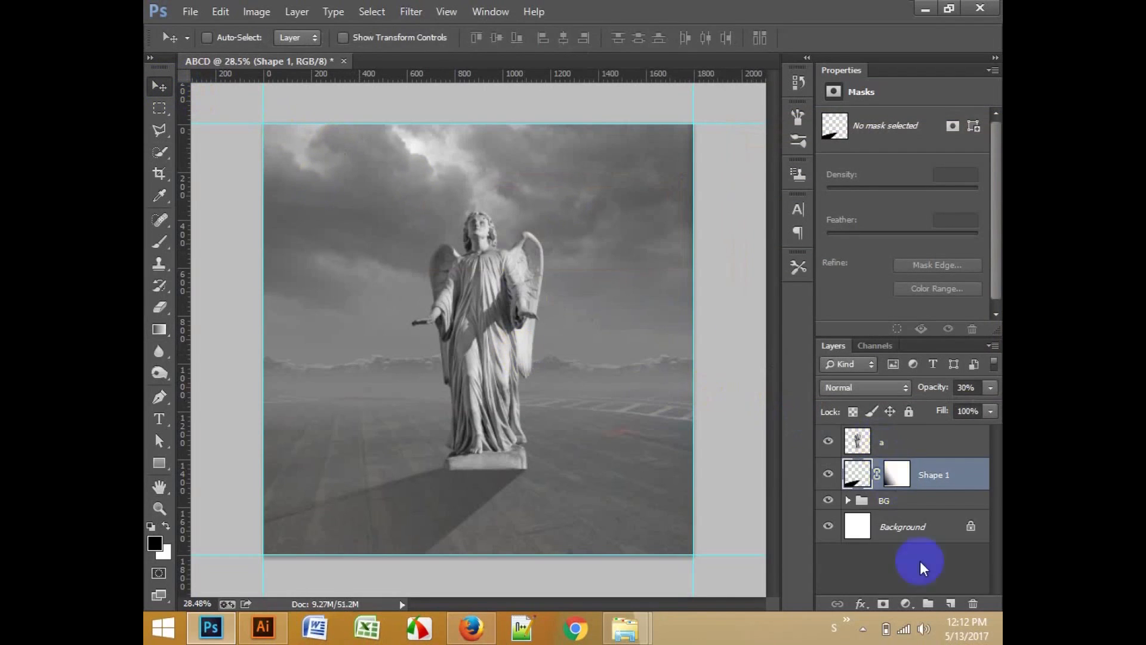
Step: Paint a soft black brush dab on a new layer and flatten it with Free Transform into a thin contact shadow beneath the statue's base
{"action": "left_click", "coordinate": [949, 604]}
{"action": "key", "text": "b"}
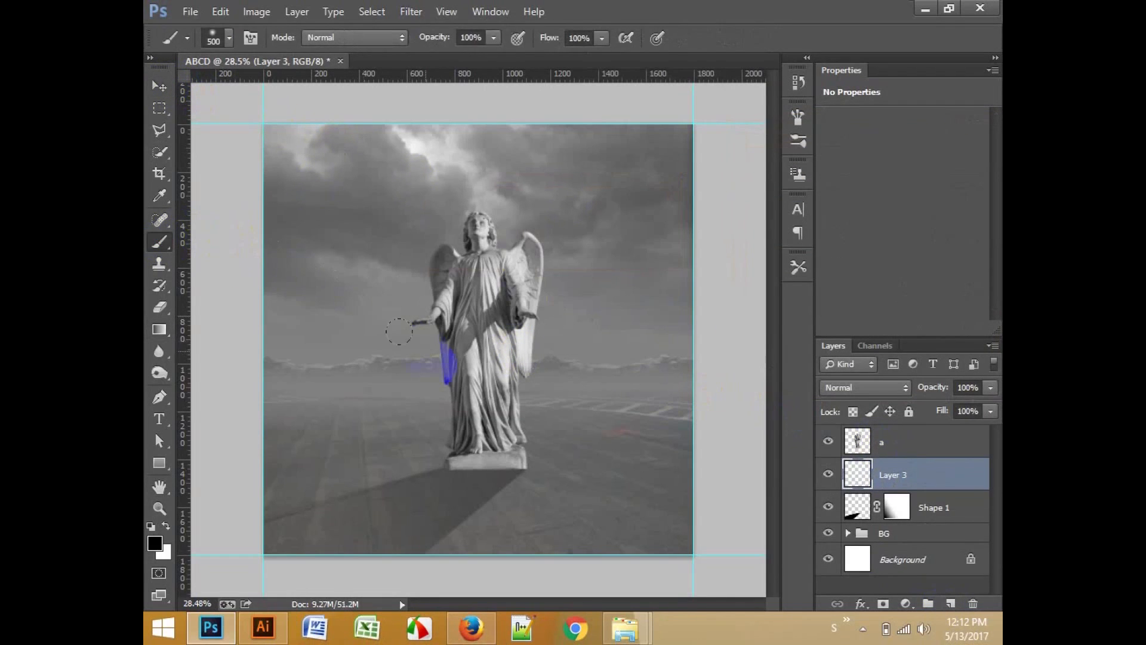
{"action": "left_click", "coordinate": [436, 387]}
{"action": "key", "text": "ctrl+t"}
{"action": "mouse_move", "coordinate": [437, 291]}
{"action": "left_mouse_down"}
{"action": "mouse_move", "coordinate": [463, 467]}
{"action": "mouse_move", "coordinate": [506, 474]}
{"action": "mouse_move", "coordinate": [612, 461]}
{"action": "mouse_move", "coordinate": [596, 464]}
{"action": "left_mouse_up"}
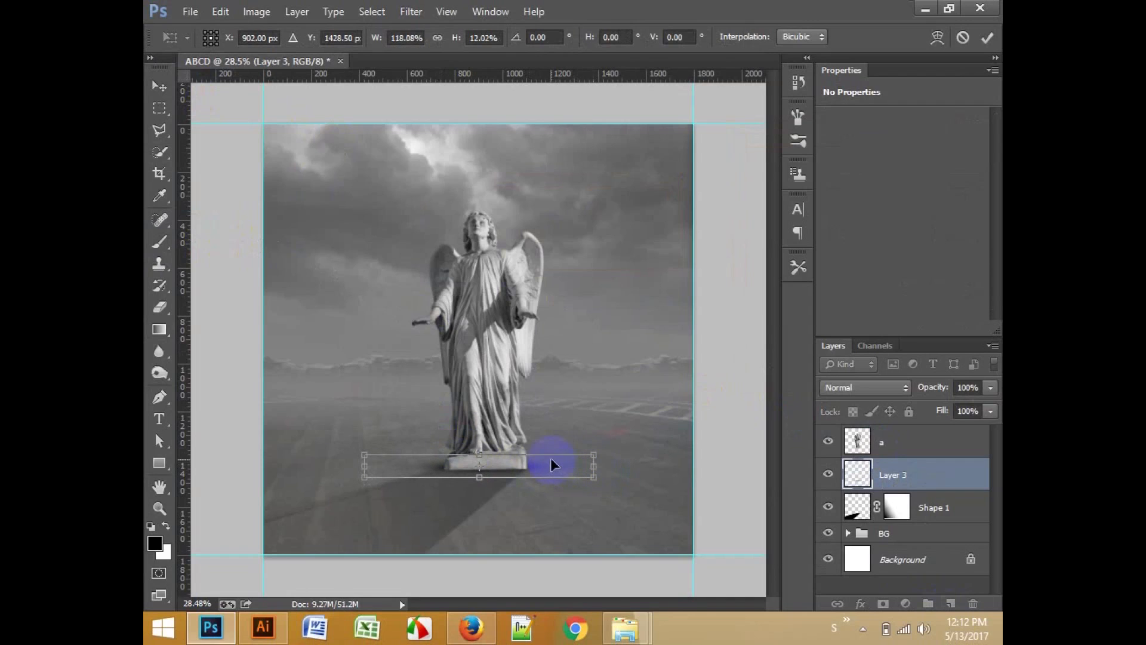
{"action": "key", "text": "Return"}
{"action": "left_click", "coordinate": [160, 88]}
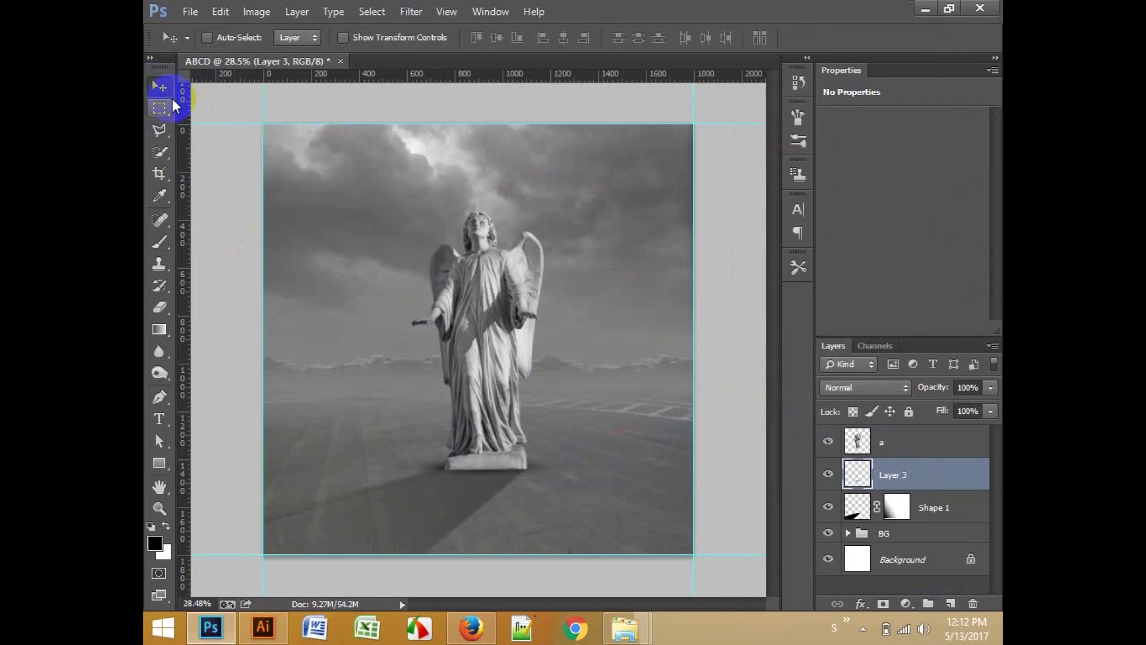
Step: Lower the contact-shadow layer's opacity to 84% and check the statue's base up close
{"action": "left_click_drag", "start_coordinate": [926, 390], "coordinate": [914, 391]}
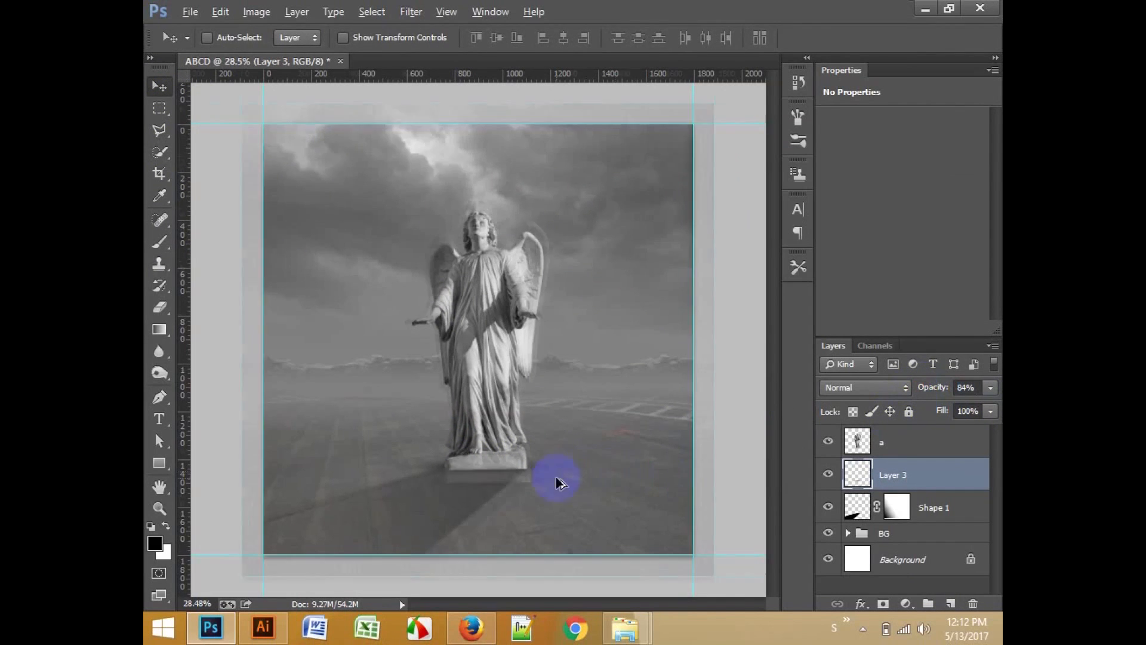
{"action": "scroll", "coordinate": [555, 482], "scroll_direction": "up", "scroll_amount": 3}
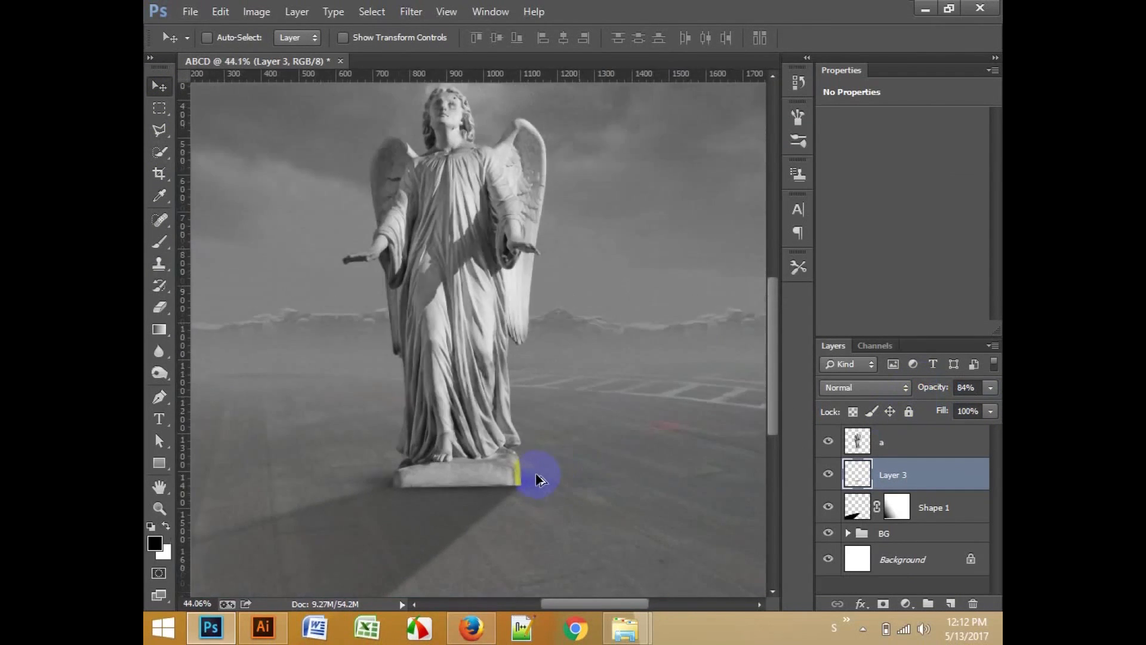
{"action": "scroll", "coordinate": [486, 455], "scroll_direction": "up", "scroll_amount": 1}
{"action": "scroll", "coordinate": [486, 455], "scroll_direction": "down", "scroll_amount": 2}
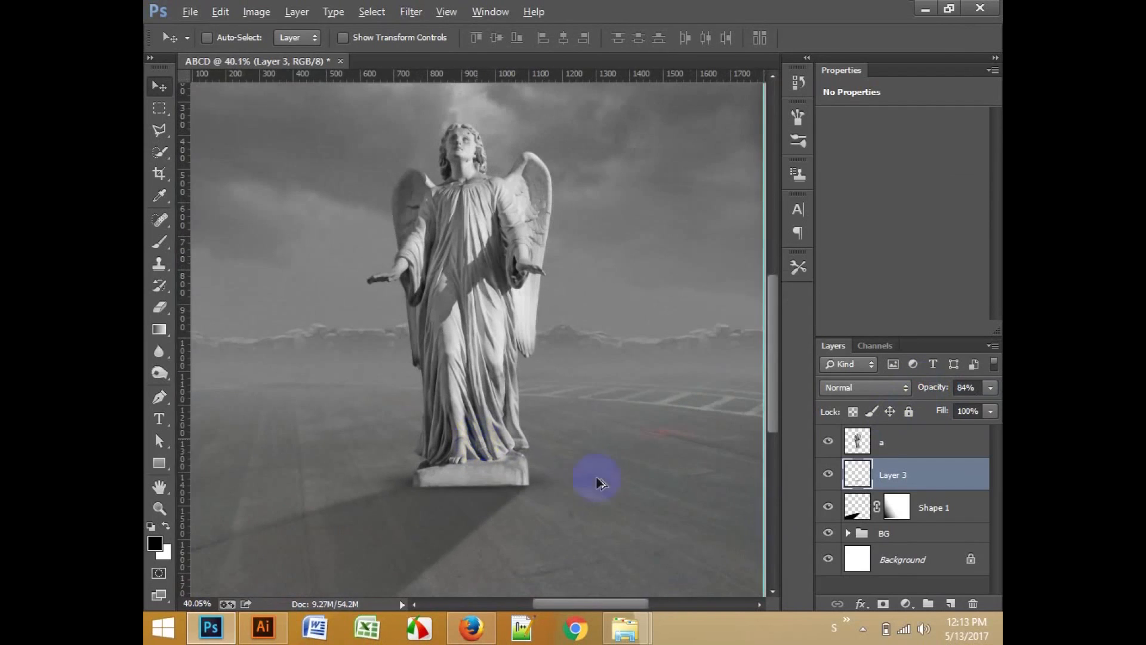
Step: Add a Brightness/Contrast adjustment layer above the statue with brightness -50 and compare the image with and without it
{"action": "left_click", "coordinate": [896, 442]}
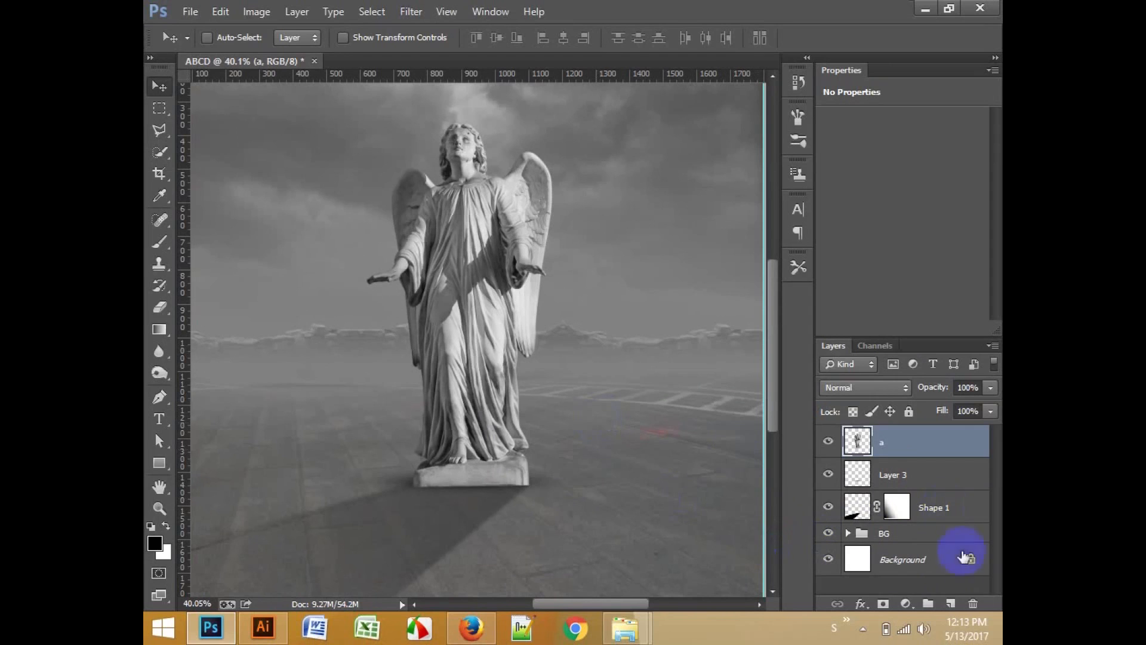
{"action": "left_click", "coordinate": [905, 602]}
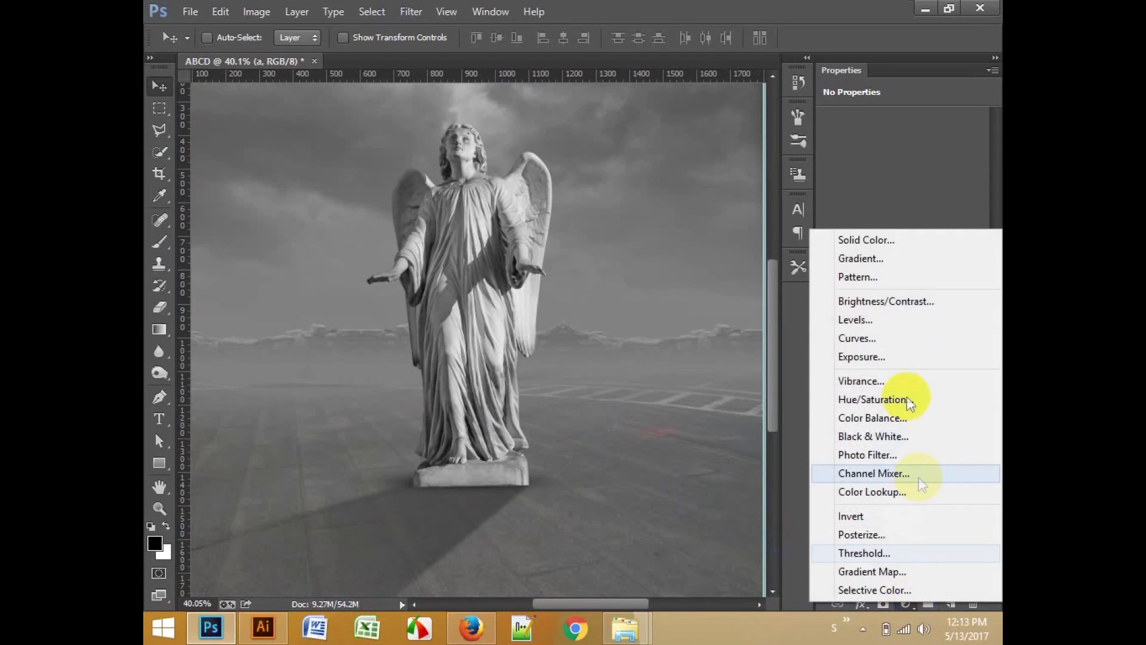
{"action": "left_click", "coordinate": [906, 301]}
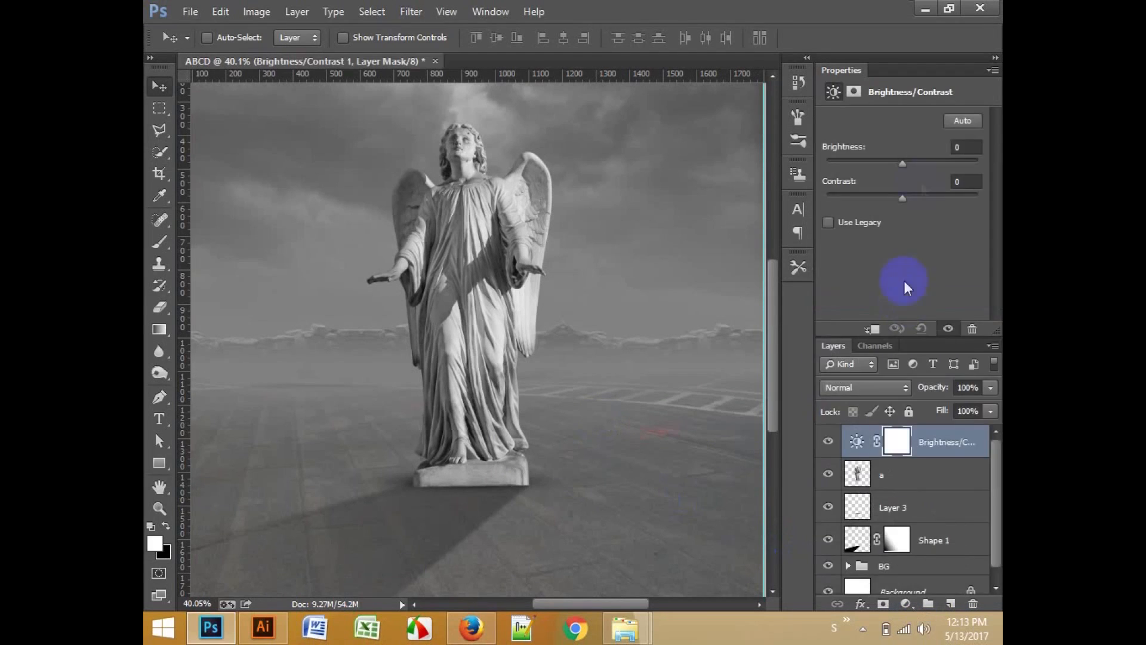
{"action": "left_click_drag", "start_coordinate": [919, 168], "coordinate": [832, 168]}
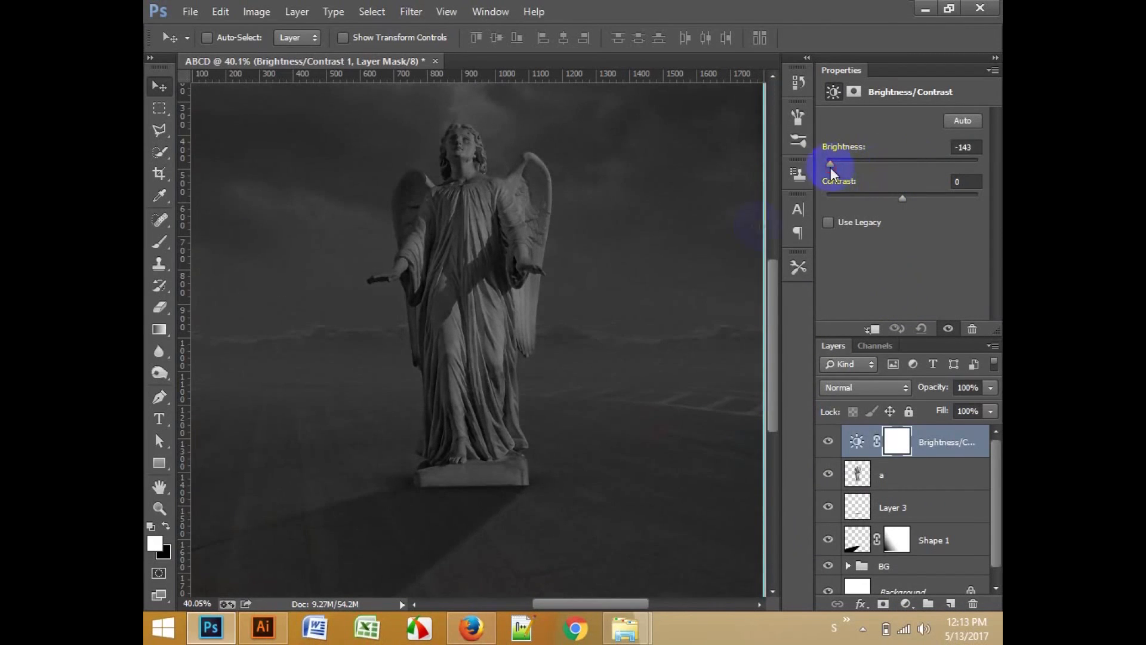
{"action": "scroll", "coordinate": [686, 250], "scroll_direction": "down", "scroll_amount": 3}
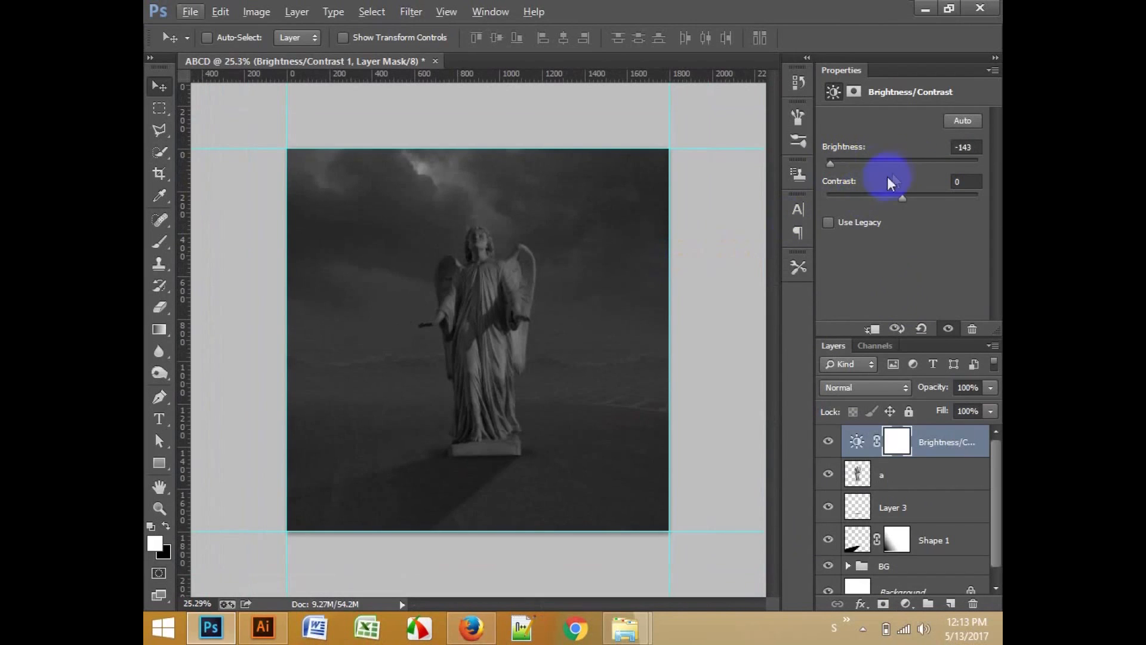
{"action": "left_click_drag", "start_coordinate": [843, 166], "coordinate": [876, 159]}
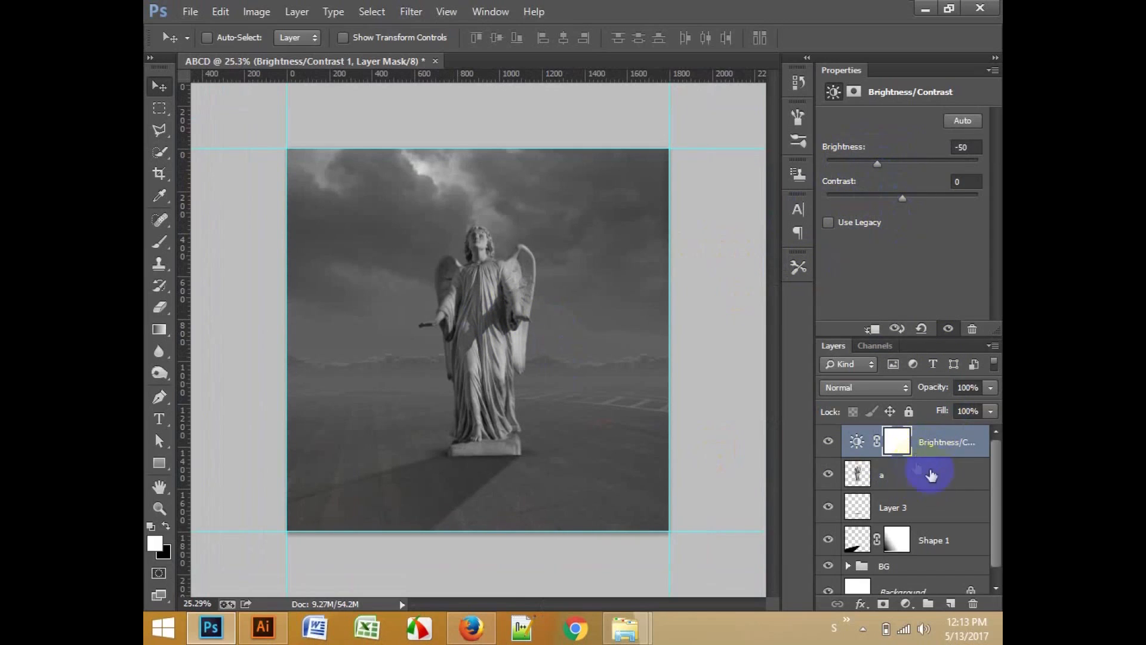
{"action": "left_click", "coordinate": [828, 442]}
{"action": "left_click", "coordinate": [828, 441]}
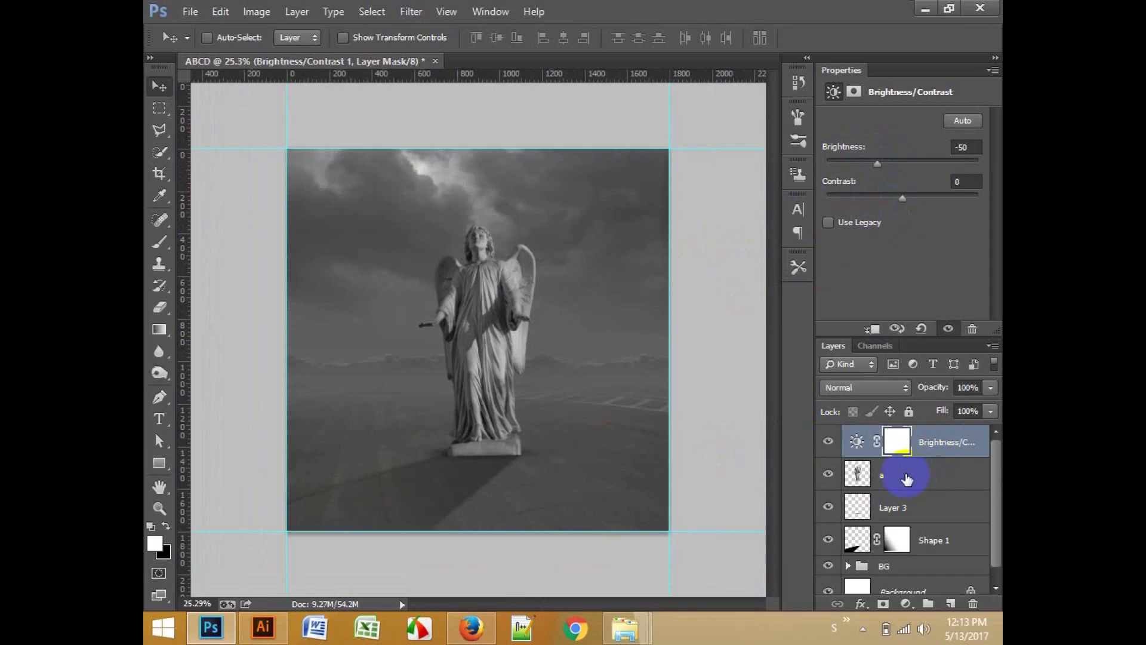
Step: Clip the Brightness/Contrast adjustment to the statue layer and set its brightness to -127
{"action": "left_click", "coordinate": [860, 475], "text": "ctrl"}
{"action": "left_click_drag", "start_coordinate": [878, 164], "coordinate": [848, 159]}
{"action": "key", "text": "ctrl+d"}
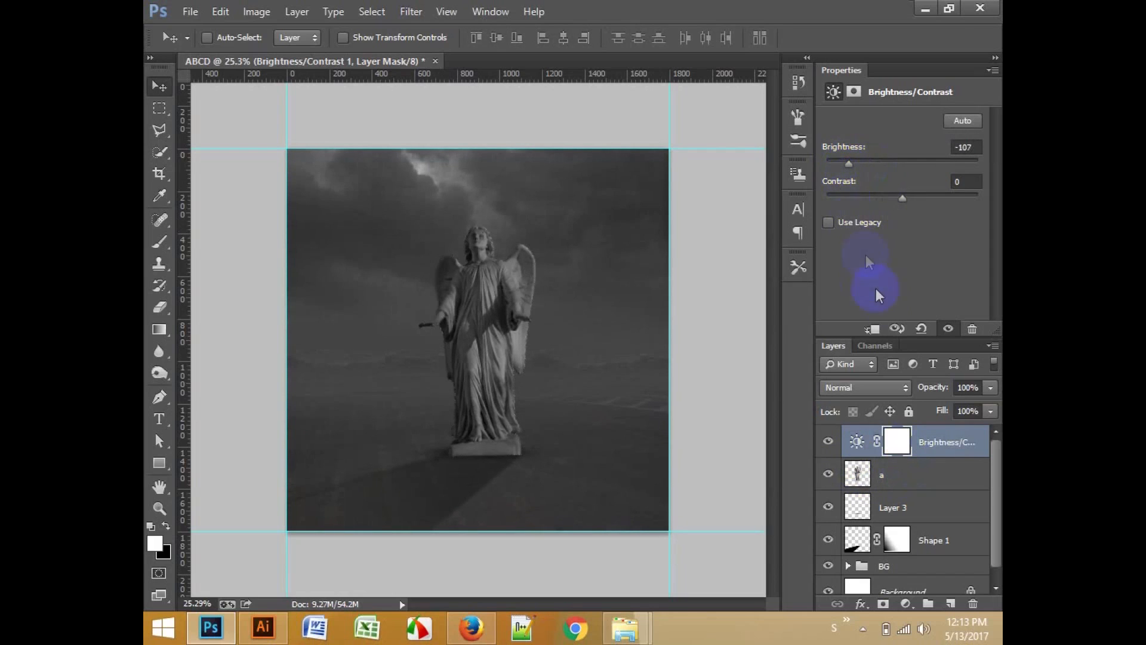
{"action": "right_click", "coordinate": [942, 443]}
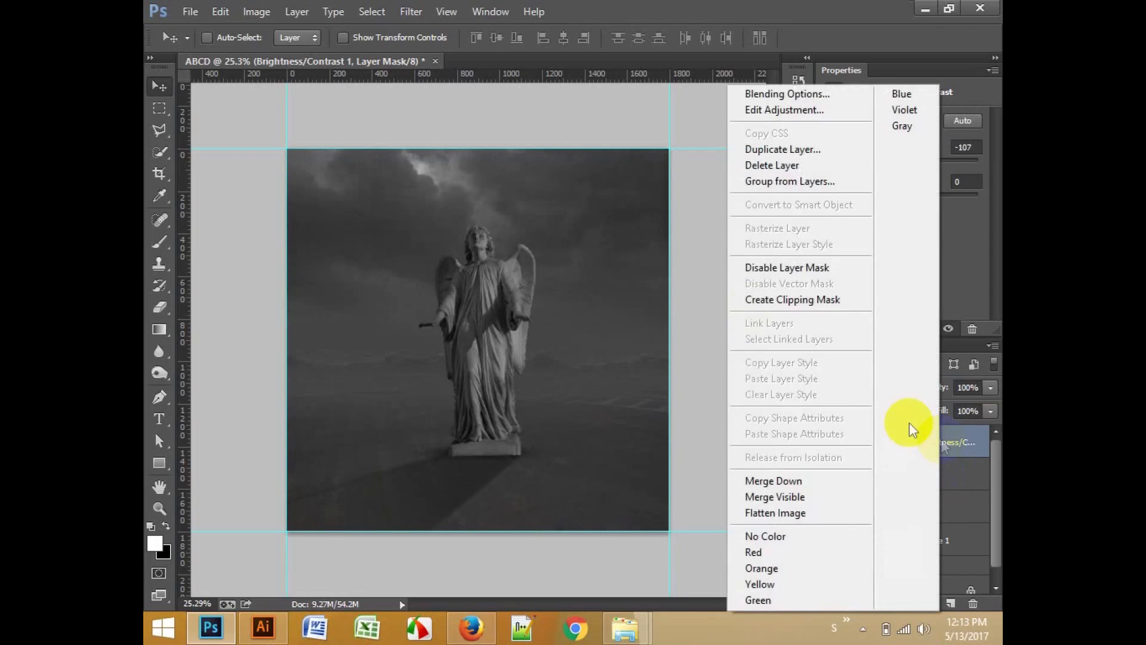
{"action": "left_click", "coordinate": [757, 300]}
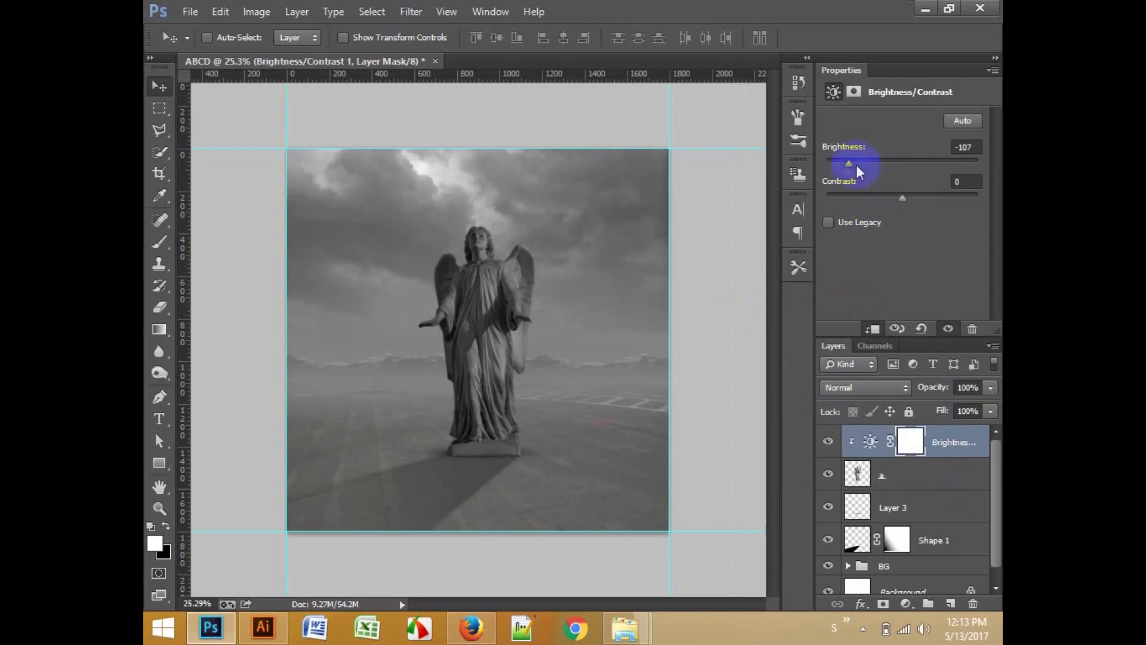
{"action": "left_click_drag", "start_coordinate": [869, 170], "coordinate": [841, 170]}
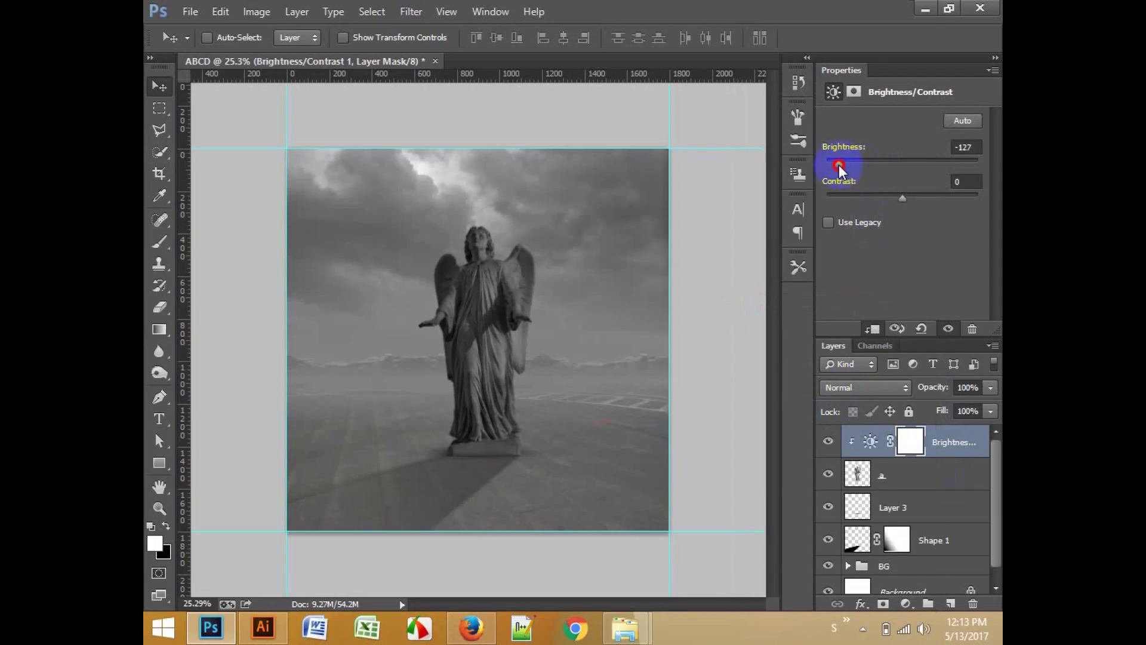
Step: Paint black with a large soft brush on the adjustment's mask over the statue's head and right wing to keep them bright
{"action": "left_click", "coordinate": [913, 441]}
{"action": "left_click", "coordinate": [160, 243]}
{"action": "left_click", "coordinate": [910, 440]}
{"action": "mouse_move", "coordinate": [506, 344]}
{"action": "left_mouse_down"}
{"action": "mouse_move", "coordinate": [480, 287]}
{"action": "mouse_move", "coordinate": [478, 300]}
{"action": "mouse_move", "coordinate": [474, 252]}
{"action": "mouse_move", "coordinate": [506, 324]}
{"action": "mouse_move", "coordinate": [514, 282]}
{"action": "mouse_move", "coordinate": [474, 180]}
{"action": "left_mouse_up"}
{"action": "left_click", "coordinate": [166, 526]}
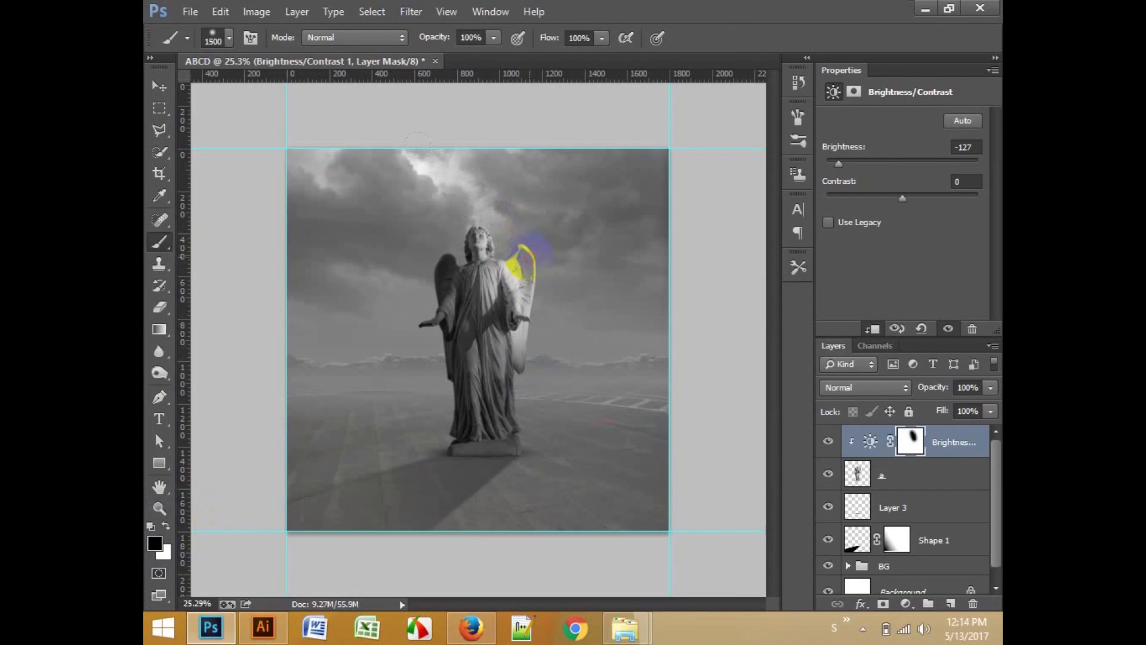
{"action": "left_click", "coordinate": [531, 263]}
{"action": "left_click", "coordinate": [531, 286]}
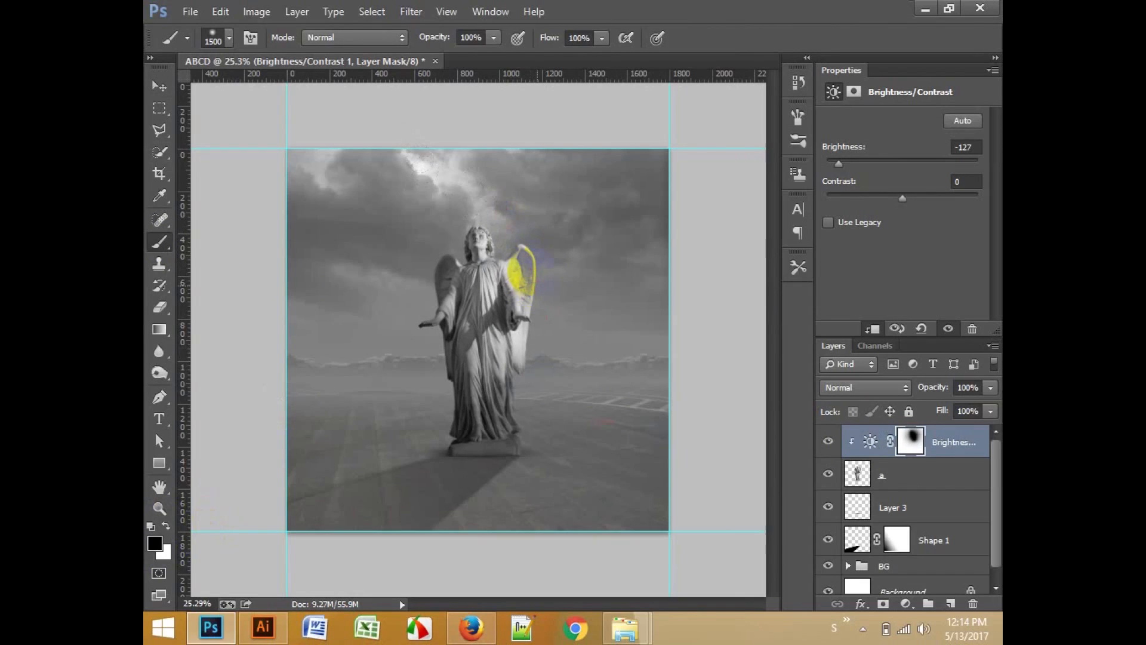
{"action": "left_click", "coordinate": [531, 270]}
{"action": "left_click", "coordinate": [159, 86]}
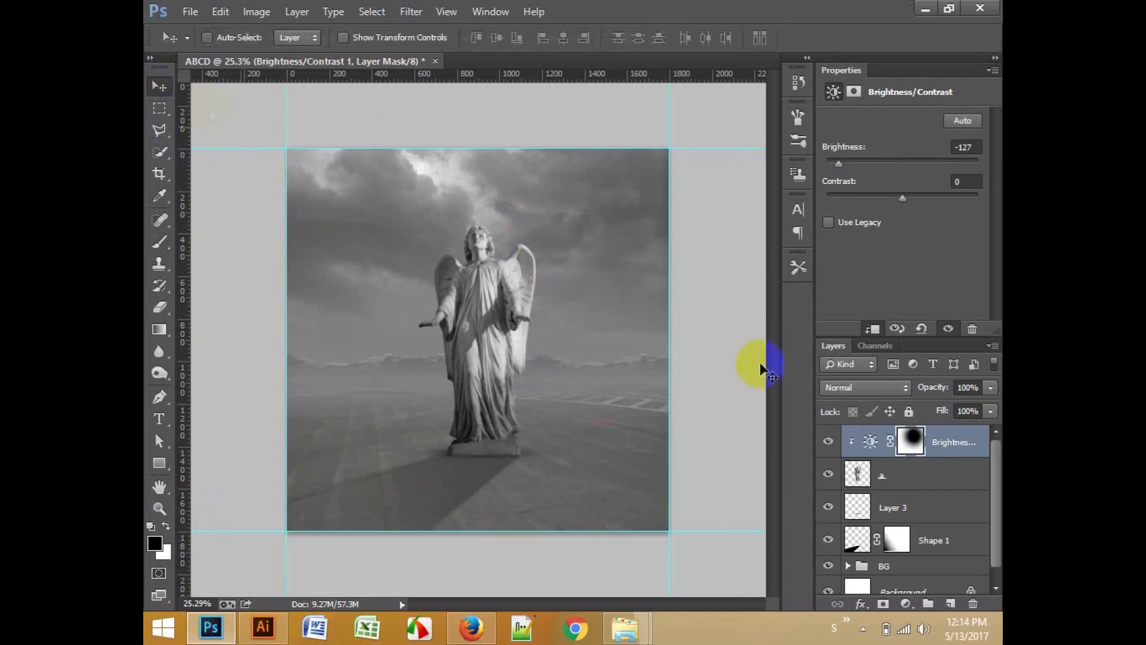
Step: Compare the statue with and without the darkening adjustment and lower the adjustment layer's opacity to 80%
{"action": "left_click", "coordinate": [828, 442]}
{"action": "left_click", "coordinate": [826, 442]}
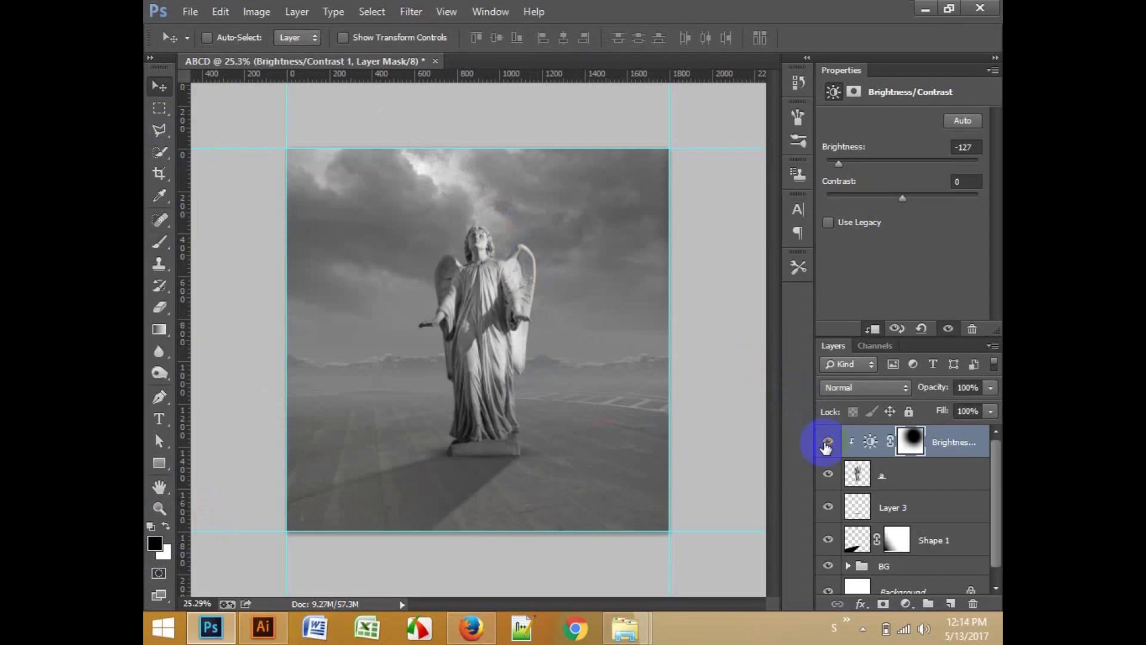
{"action": "left_click_drag", "start_coordinate": [942, 389], "coordinate": [920, 388]}
{"action": "left_click", "coordinate": [634, 417]}
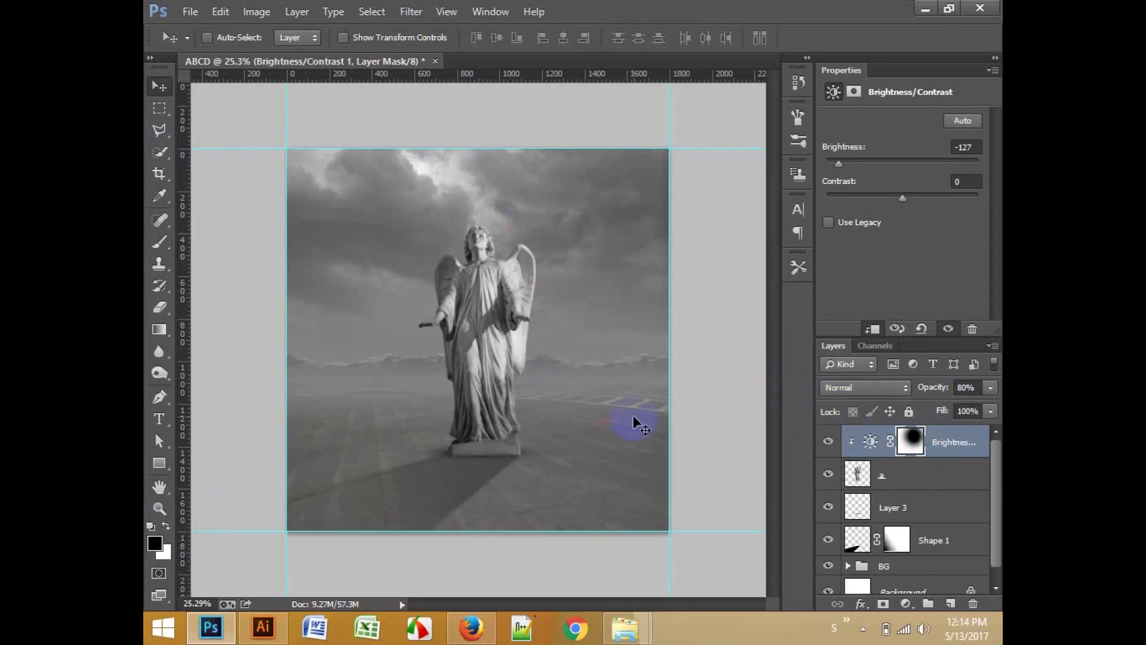
Step: Examine the statue's shading up close and compare it with the Brightness/Contrast adjustment hidden and shown
{"action": "scroll", "coordinate": [634, 416], "scroll_direction": "up", "scroll_amount": 1}
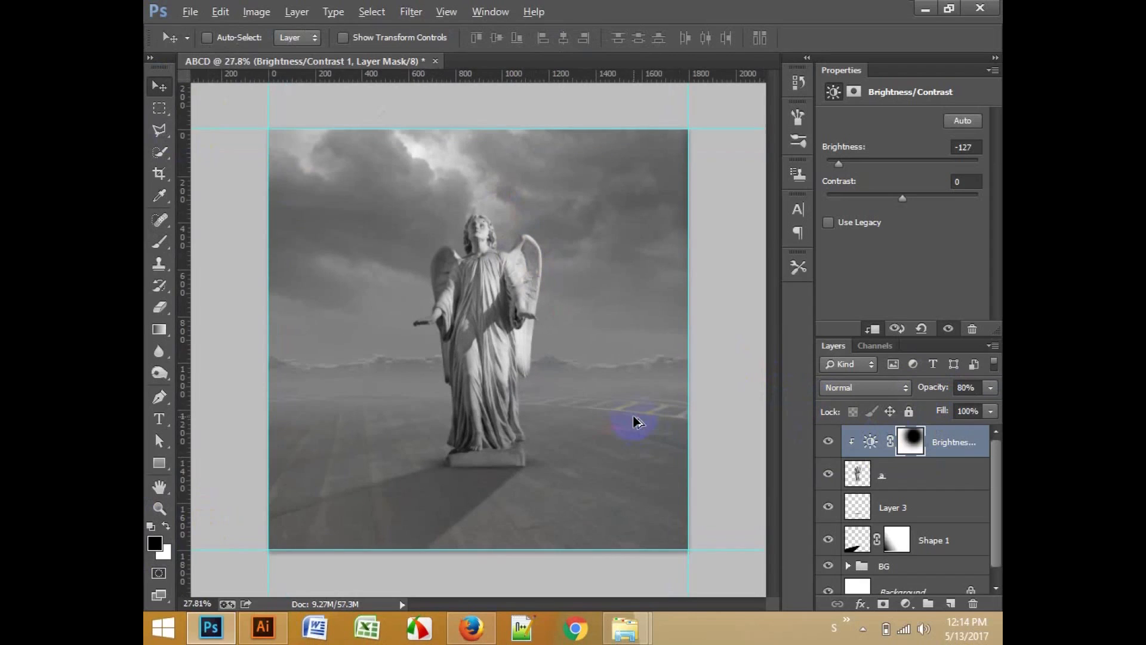
{"action": "scroll", "coordinate": [634, 419], "scroll_direction": "up", "scroll_amount": 1}
{"action": "scroll", "coordinate": [636, 421], "scroll_direction": "down", "scroll_amount": 1}
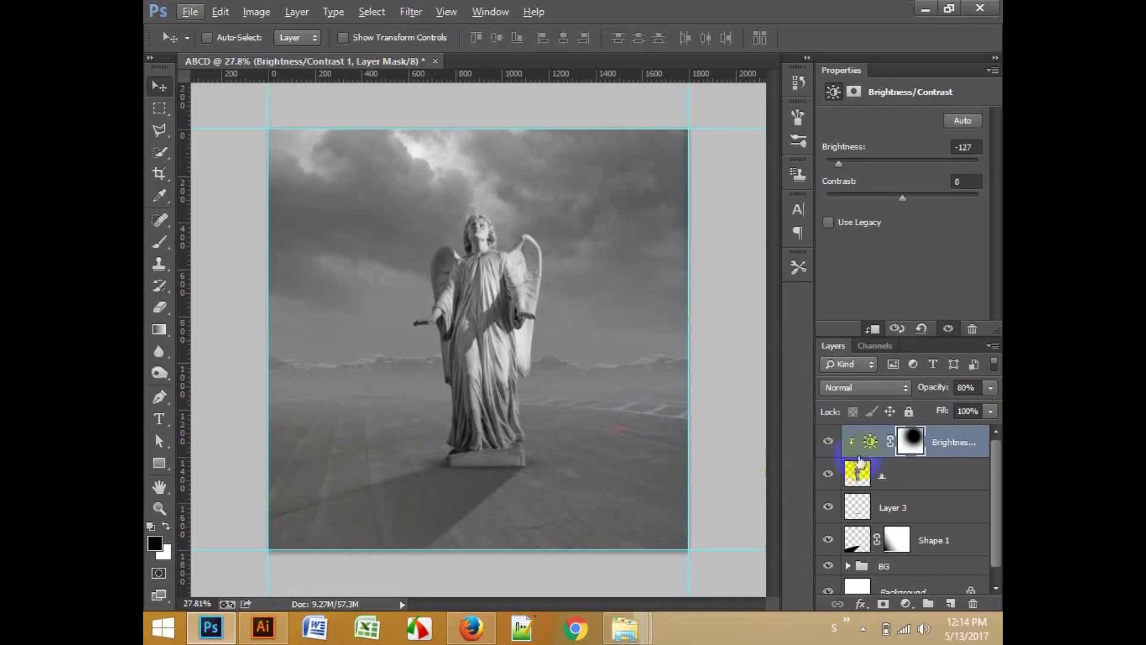
{"action": "left_click", "coordinate": [826, 442]}
{"action": "left_click", "coordinate": [826, 441]}
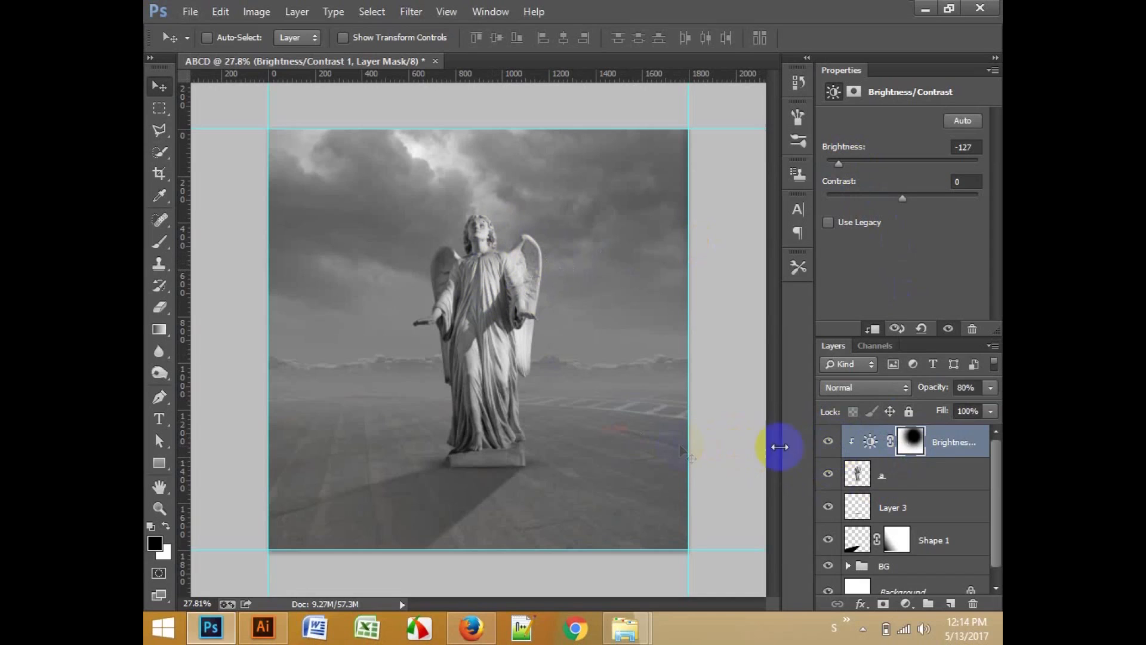
{"action": "scroll", "coordinate": [635, 450], "scroll_direction": "up", "scroll_amount": 2}
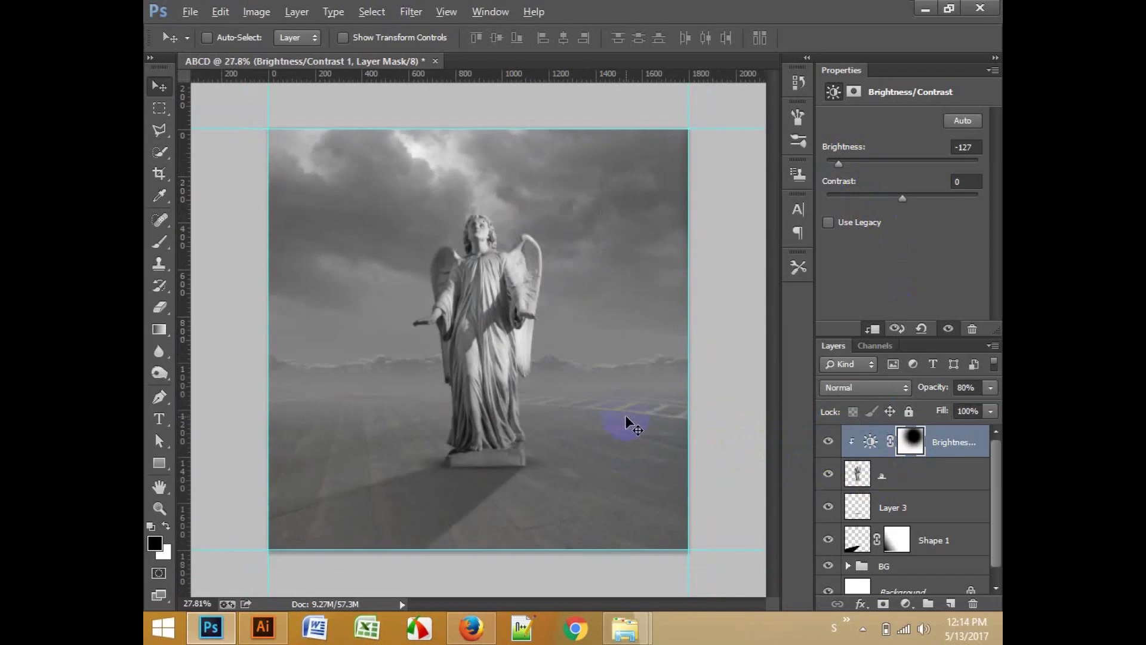
{"action": "scroll", "coordinate": [551, 317], "scroll_direction": "up", "scroll_amount": 2}
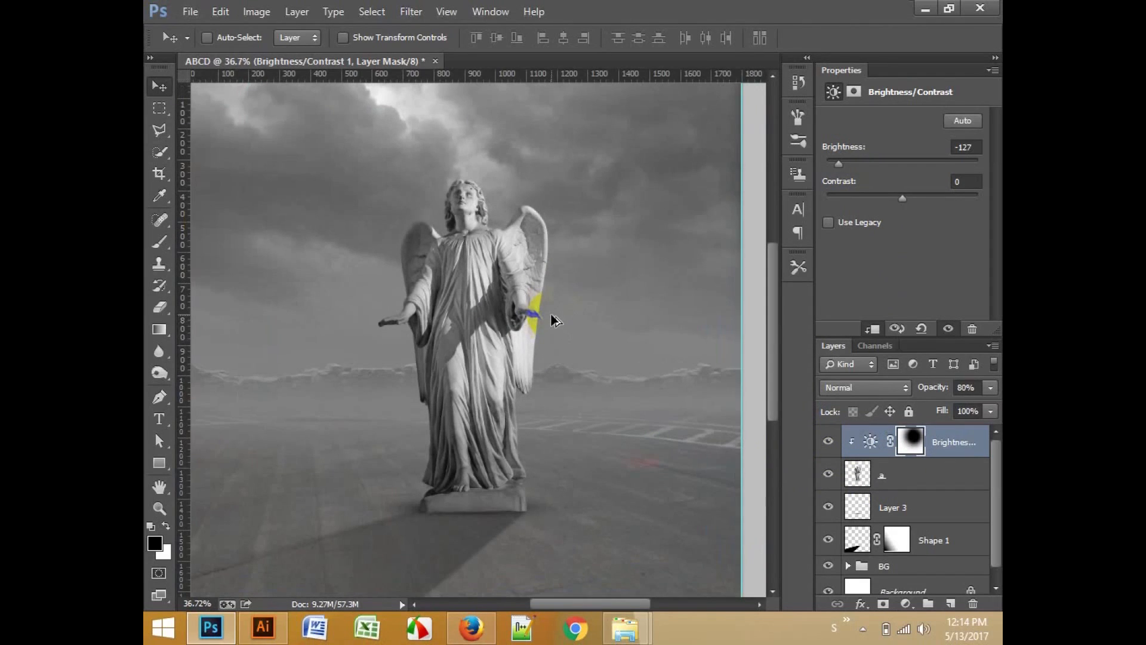
{"action": "scroll", "coordinate": [550, 320], "scroll_direction": "down", "scroll_amount": 3}
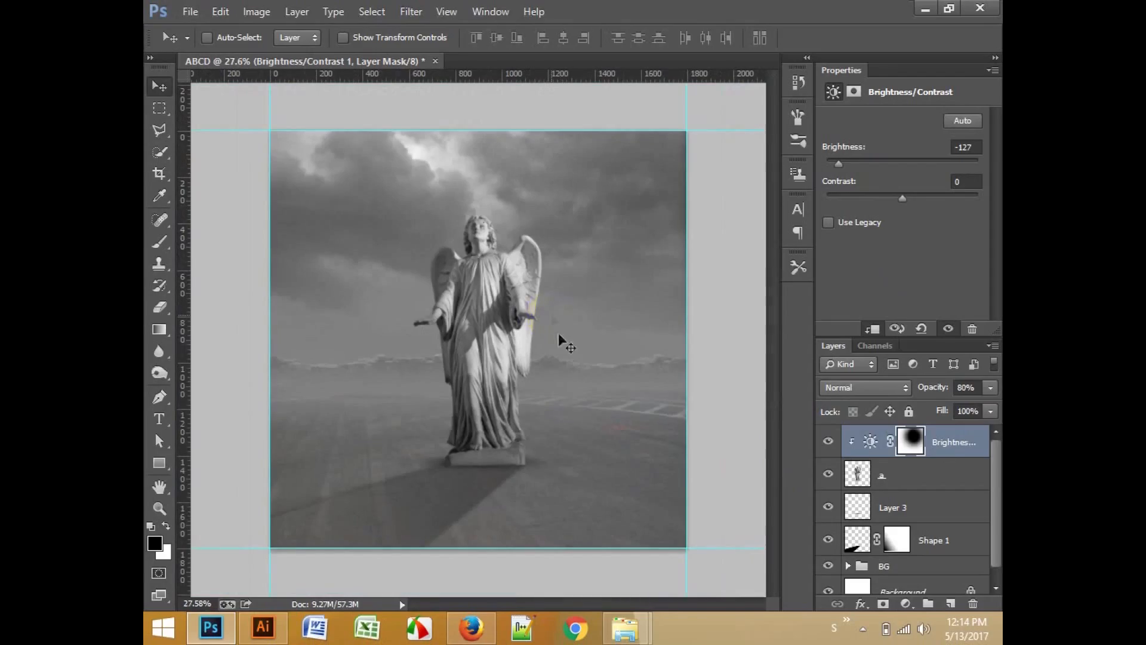
Step: Switch to the File Explorer folder and open the dark scratched grunge texture image for viewing
{"action": "mouse_move", "coordinate": [626, 634]}
{"action": "left_click", "coordinate": [686, 546]}
{"action": "left_click", "coordinate": [320, 362]}
{"action": "double_click", "coordinate": [320, 363]}
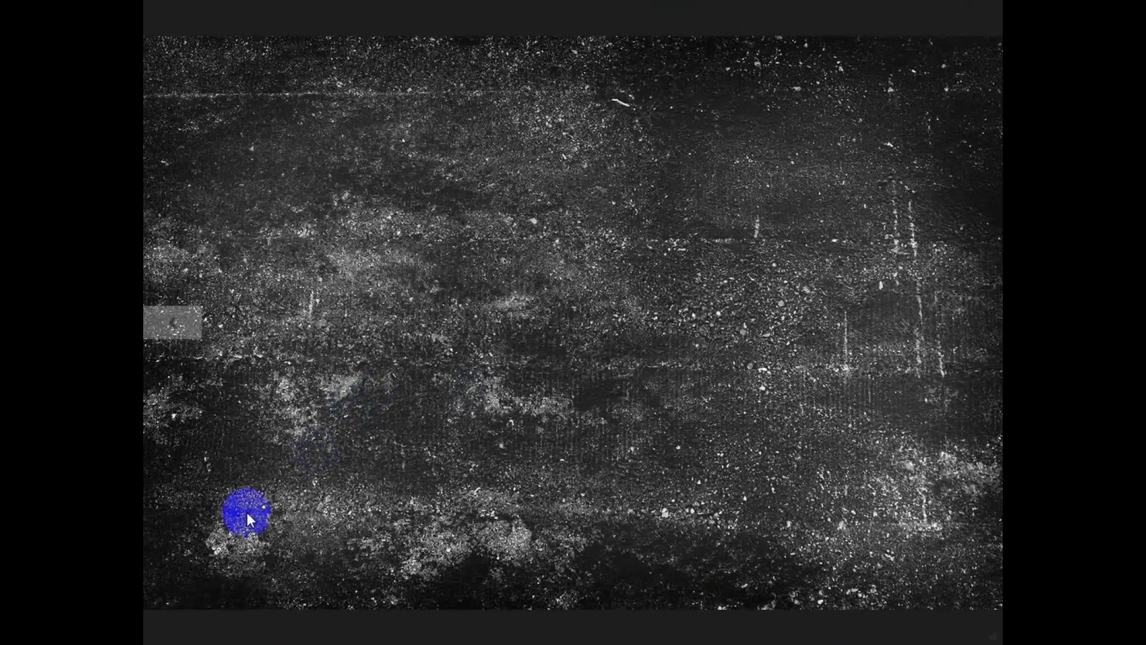
Step: Open the finished album cover image from the File Explorer folder, examine its texture, and return to the desktop
{"action": "left_click", "coordinate": [146, 633]}
{"action": "left_click", "coordinate": [307, 531]}
{"action": "double_click", "coordinate": [330, 242]}
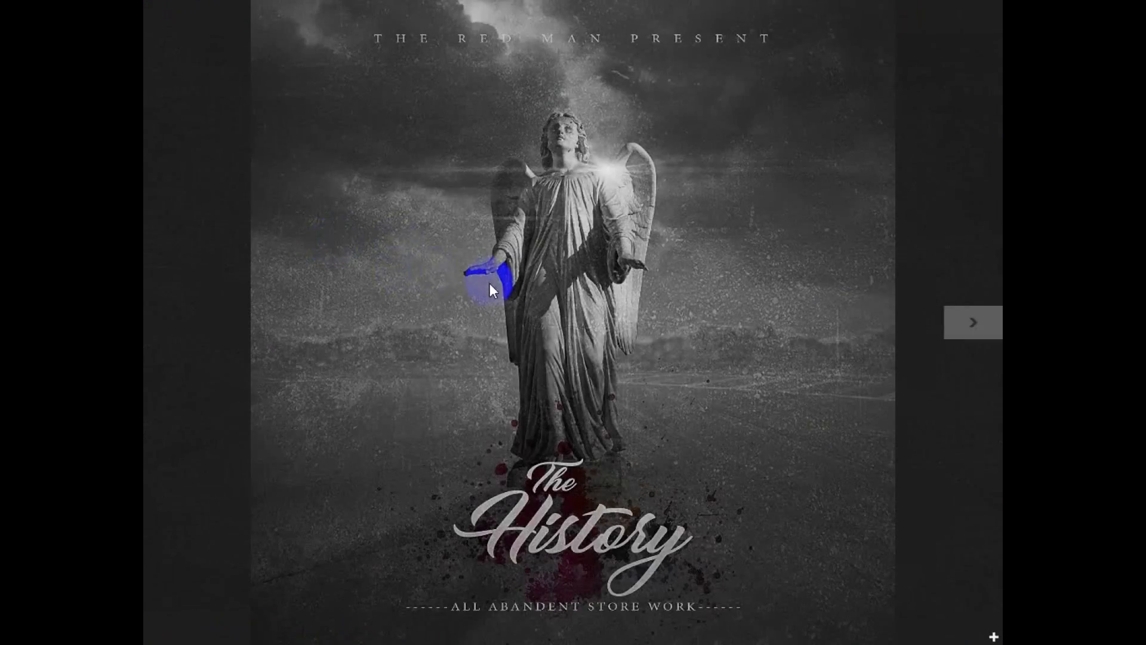
{"action": "left_click", "coordinate": [162, 626]}
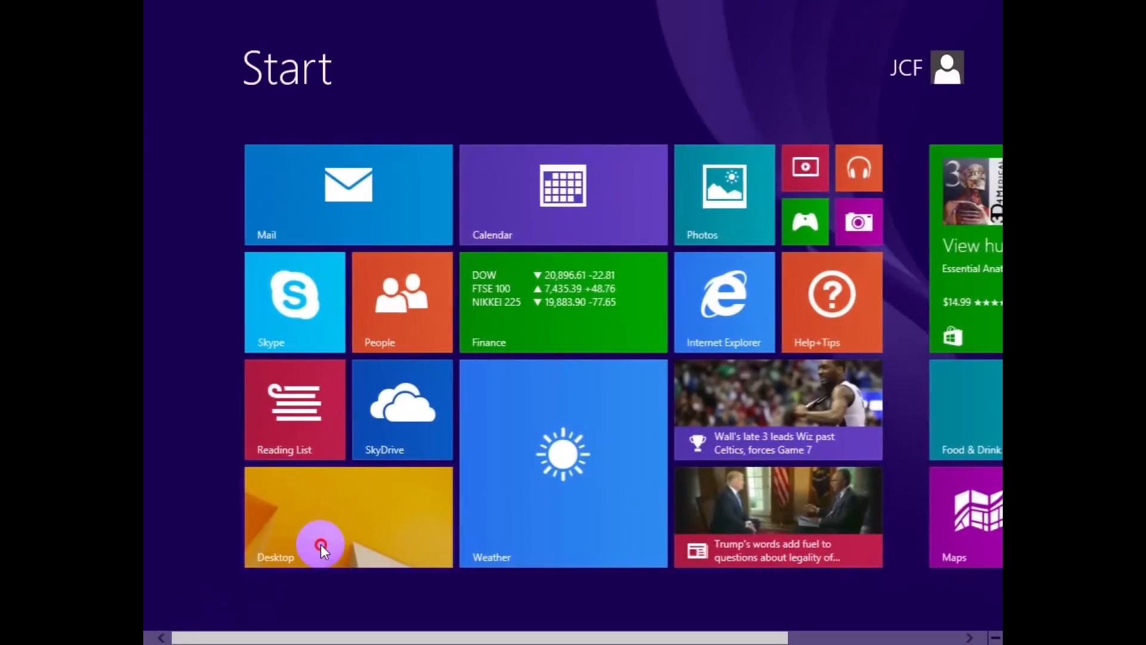
{"action": "left_click", "coordinate": [319, 543]}
Step: Place the dark scratched texture image into the ABCD Photoshop document, rotated a quarter turn and scaled to cover the whole canvas
{"action": "left_click_drag", "start_coordinate": [332, 352], "coordinate": [486, 395]}
{"action": "left_click_drag", "start_coordinate": [627, 435], "coordinate": [450, 546]}
{"action": "left_click_drag", "start_coordinate": [598, 146], "coordinate": [618, 130]}
{"action": "left_click_drag", "start_coordinate": [625, 345], "coordinate": [685, 342]}
{"action": "key", "text": "Return"}
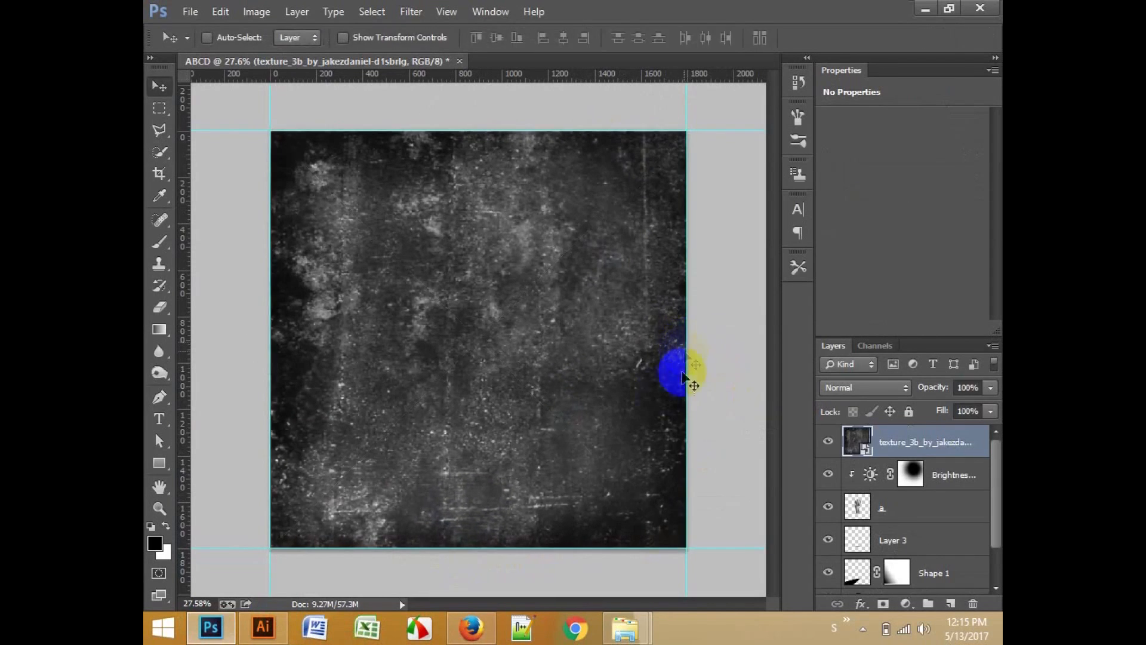
Step: Blend the texture layer with Soft Light at 66% opacity and check the result over the scene
{"action": "left_click", "coordinate": [872, 394]}
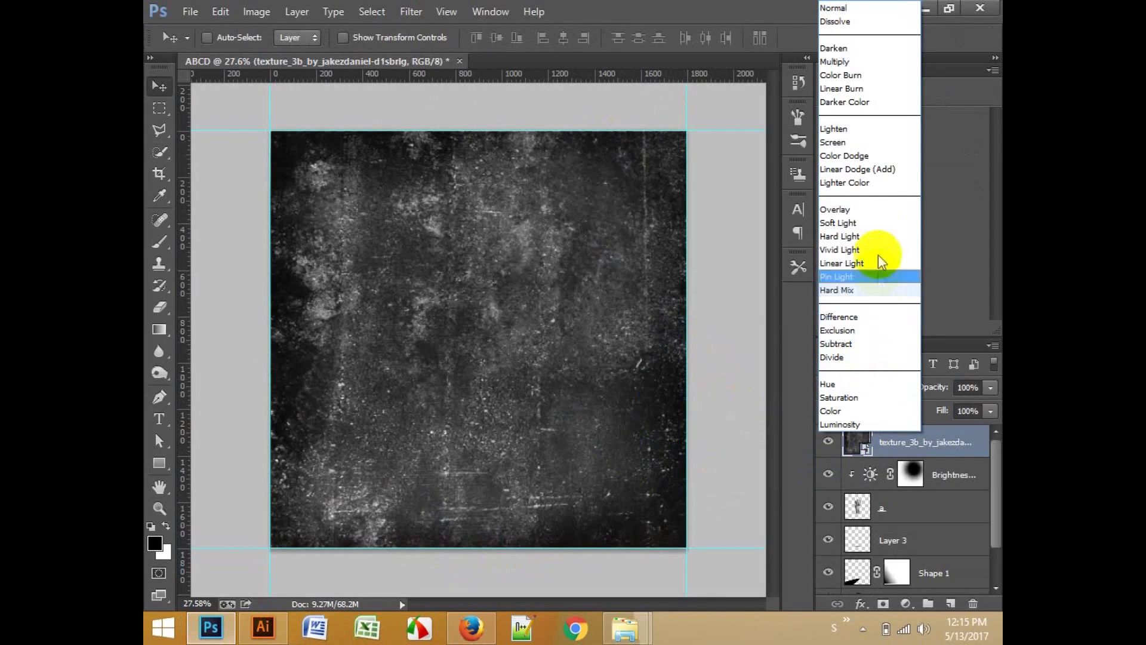
{"action": "left_click", "coordinate": [855, 224]}
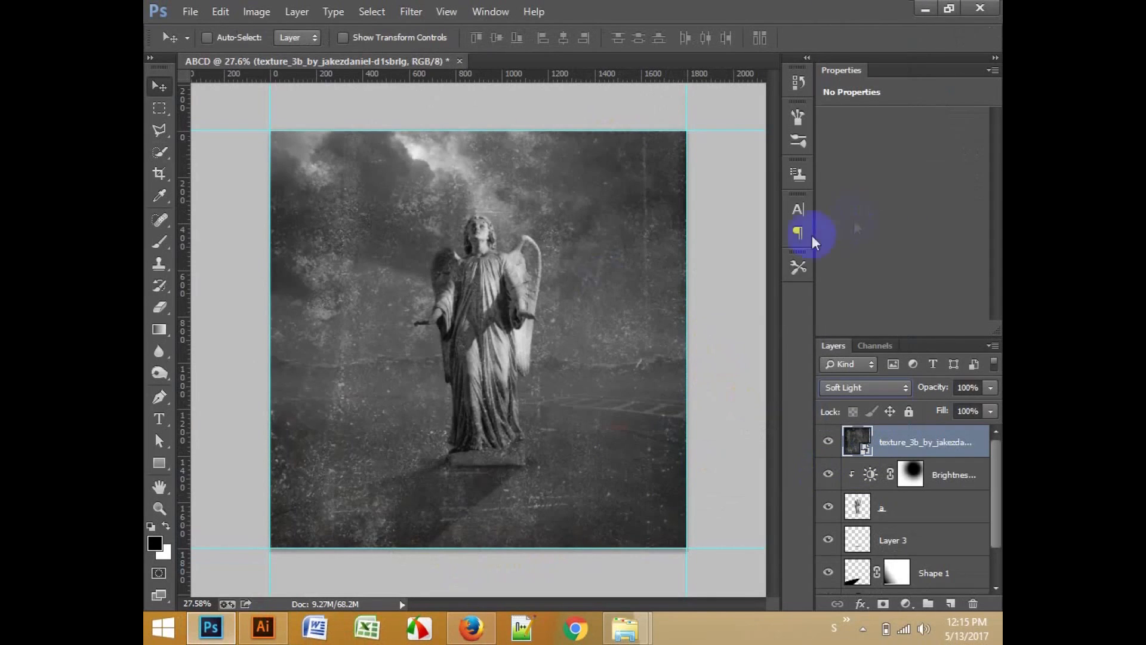
{"action": "left_click_drag", "start_coordinate": [932, 386], "coordinate": [905, 391]}
{"action": "left_click", "coordinate": [625, 385]}
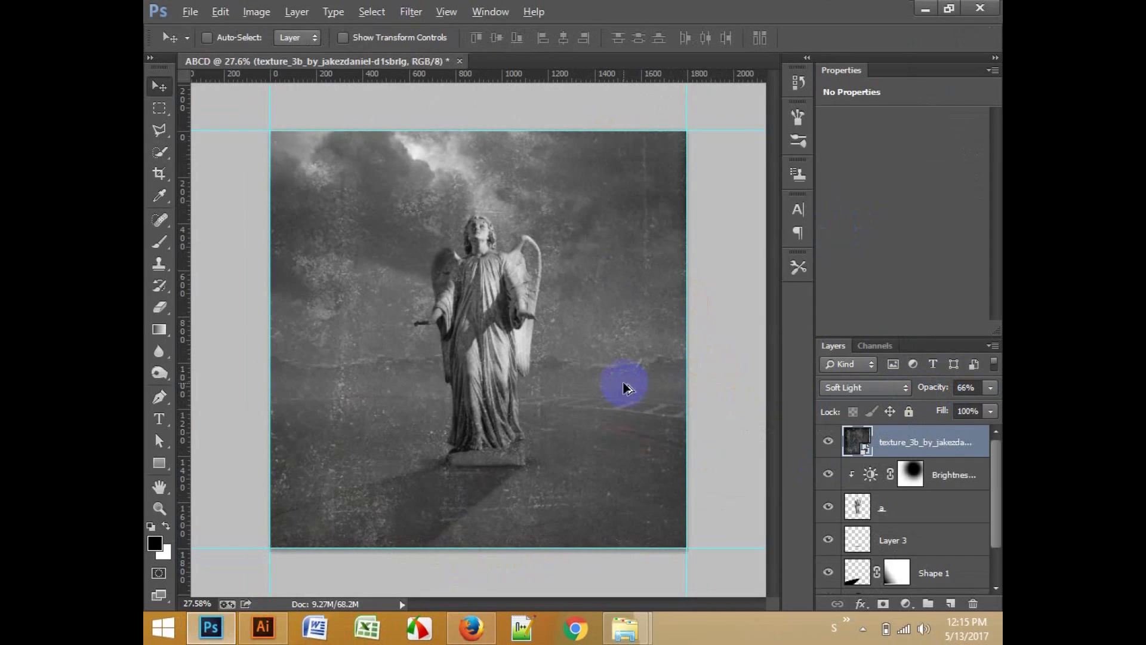
{"action": "scroll", "coordinate": [625, 387], "scroll_direction": "up", "scroll_amount": 3}
{"action": "scroll", "coordinate": [626, 387], "scroll_direction": "down", "scroll_amount": 2}
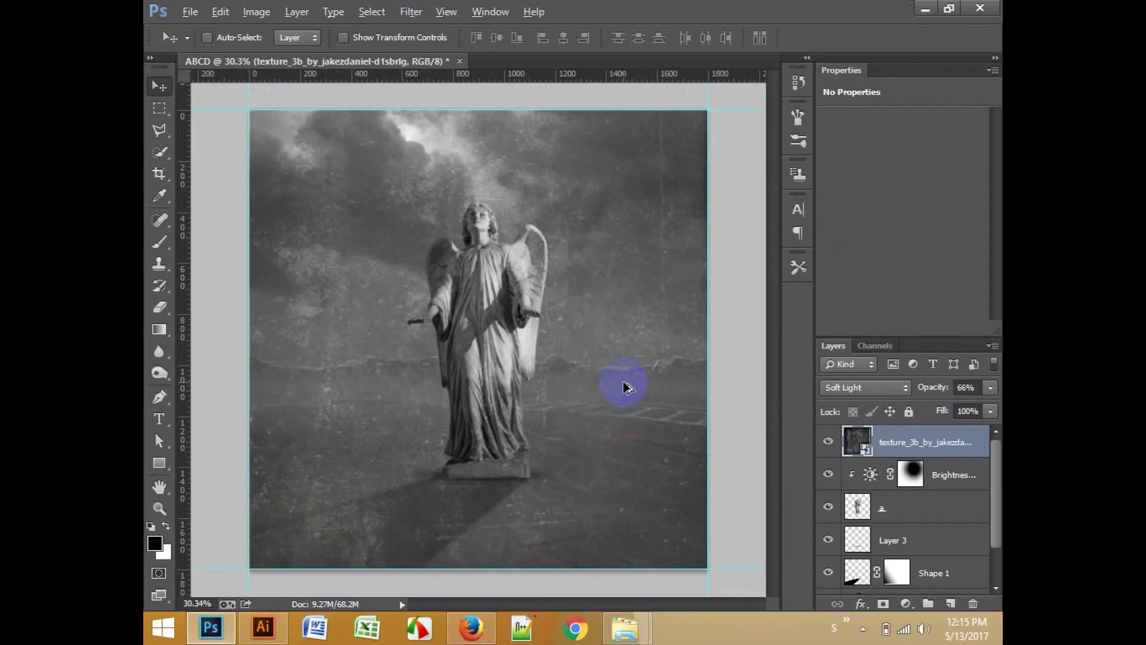
{"action": "key", "text": "alt"}
{"action": "key", "text": "ctrl+plus"}
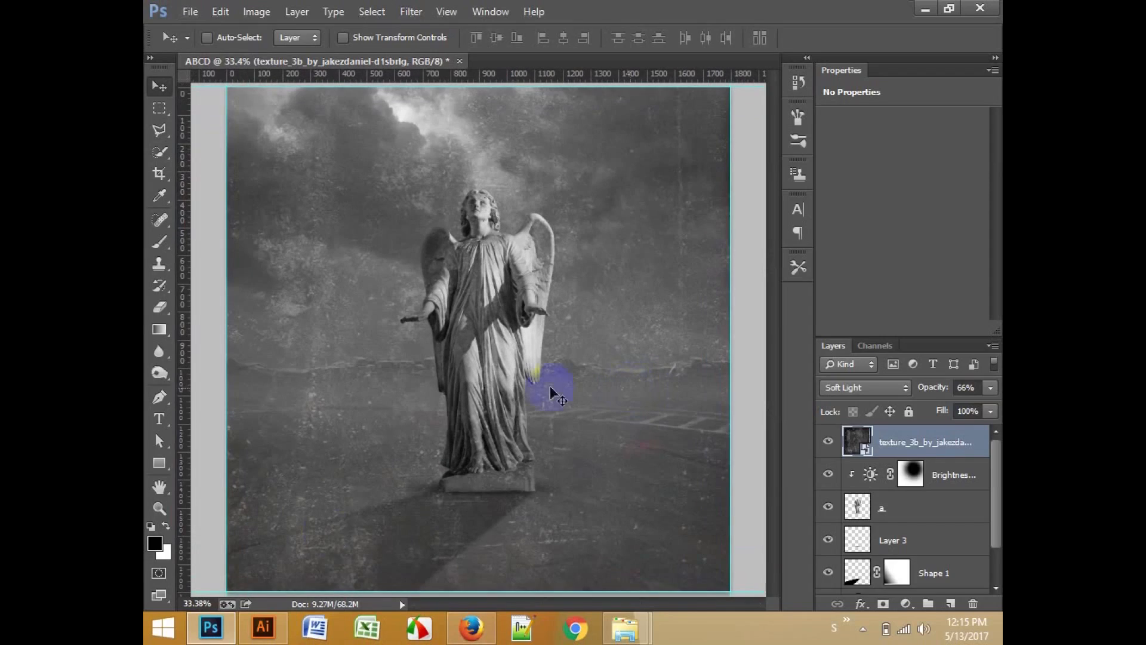
Step: Switch to Firefox and look through the album cover design image results, previewing the Gwaptions cover and the red-and-teal portrait cover
{"action": "left_click", "coordinate": [457, 633]}
{"action": "scroll", "coordinate": [509, 443], "scroll_direction": "up", "scroll_amount": 5}
{"action": "scroll", "coordinate": [607, 336], "scroll_direction": "up", "scroll_amount": 4}
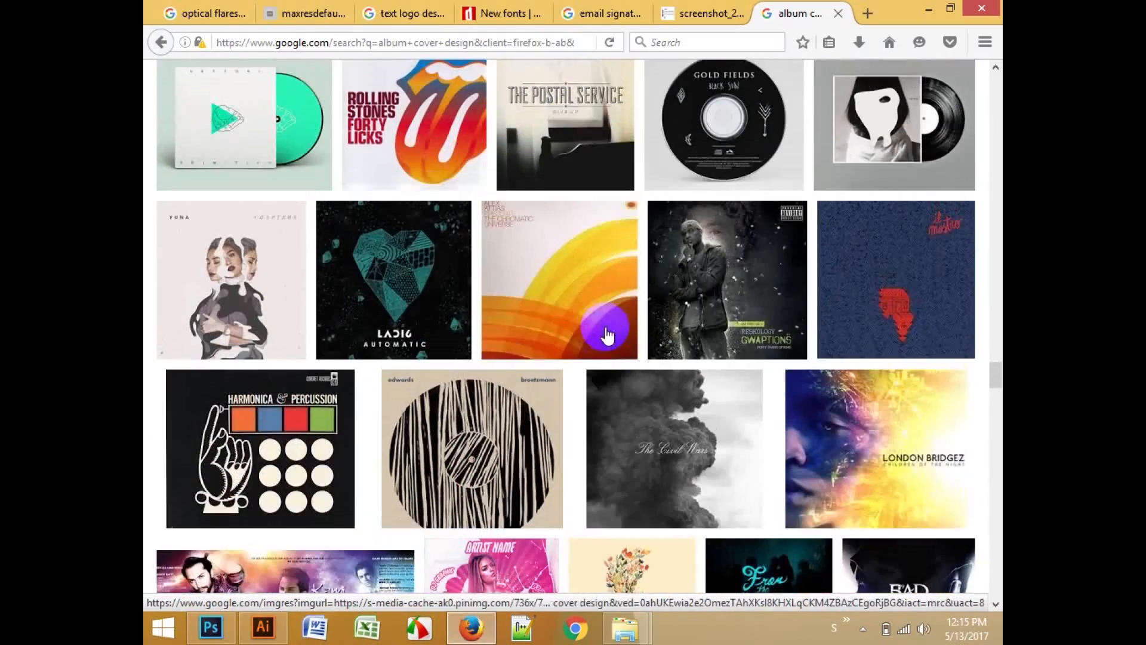
{"action": "left_click", "coordinate": [697, 288]}
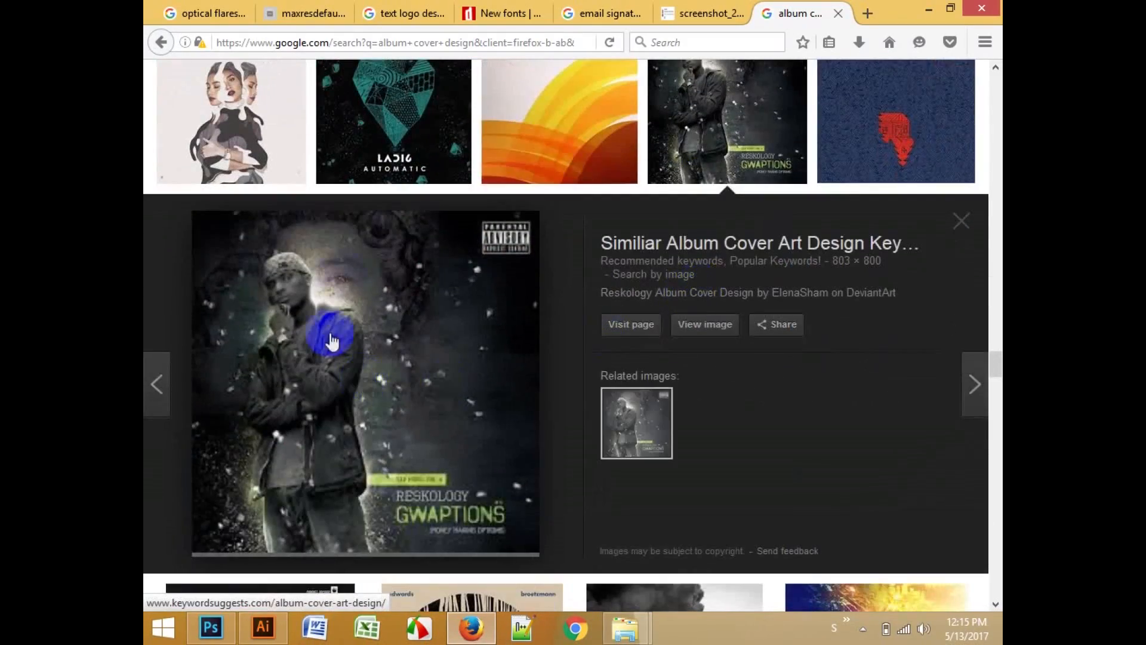
{"action": "scroll", "coordinate": [340, 328], "scroll_direction": "up", "scroll_amount": 4}
{"action": "scroll", "coordinate": [343, 335], "scroll_direction": "up", "scroll_amount": 11}
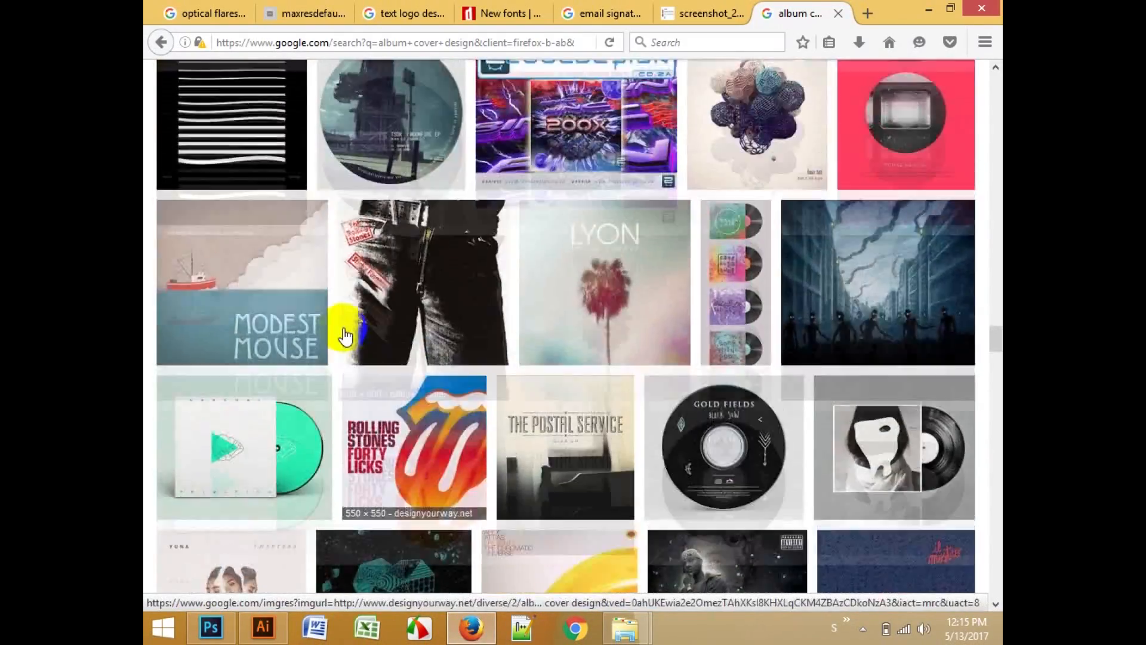
{"action": "scroll", "coordinate": [344, 334], "scroll_direction": "up", "scroll_amount": 9}
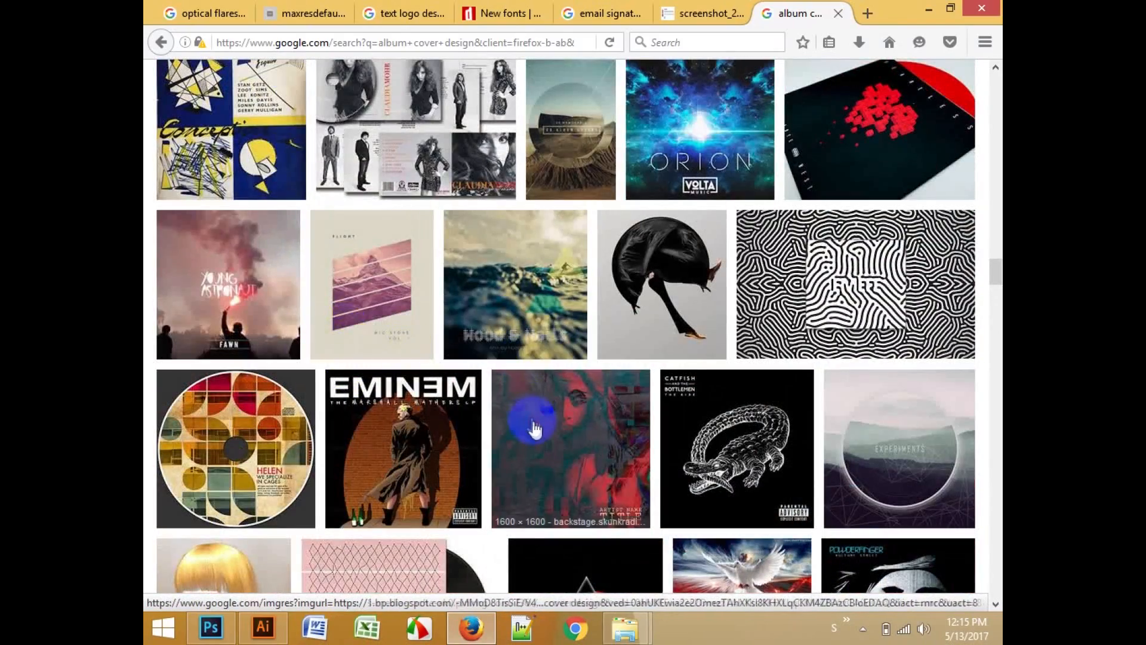
{"action": "left_click", "coordinate": [535, 429]}
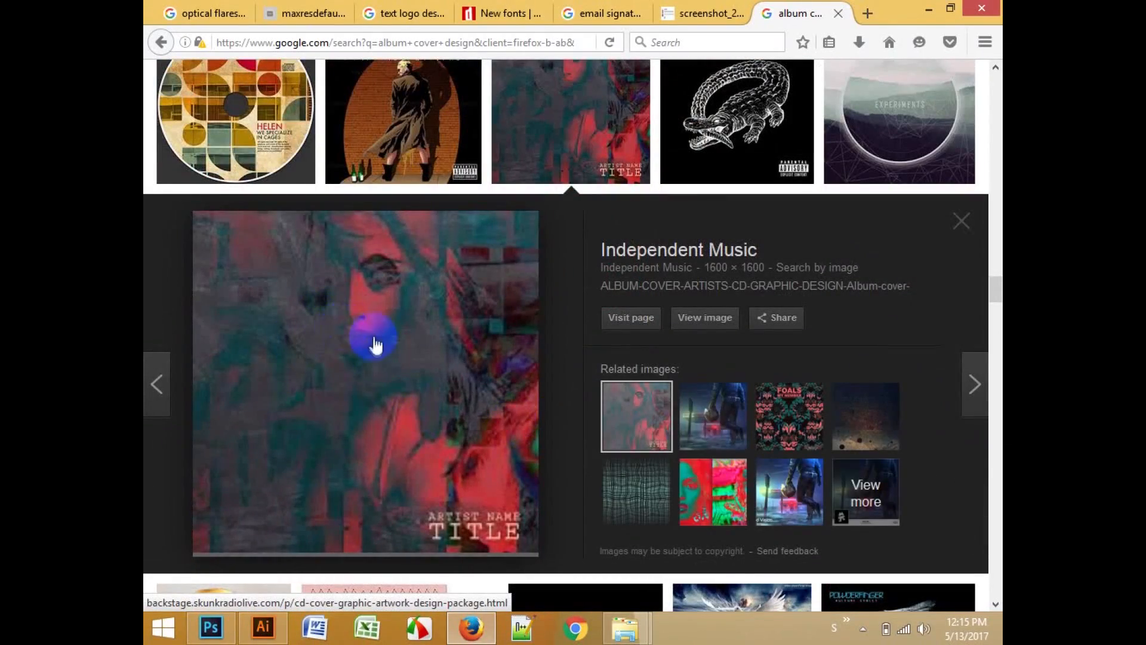
Step: Examine more album cover results, preview the Awaken the Hero cover, and return to Photoshop
{"action": "scroll", "coordinate": [374, 350], "scroll_direction": "up", "scroll_amount": 10}
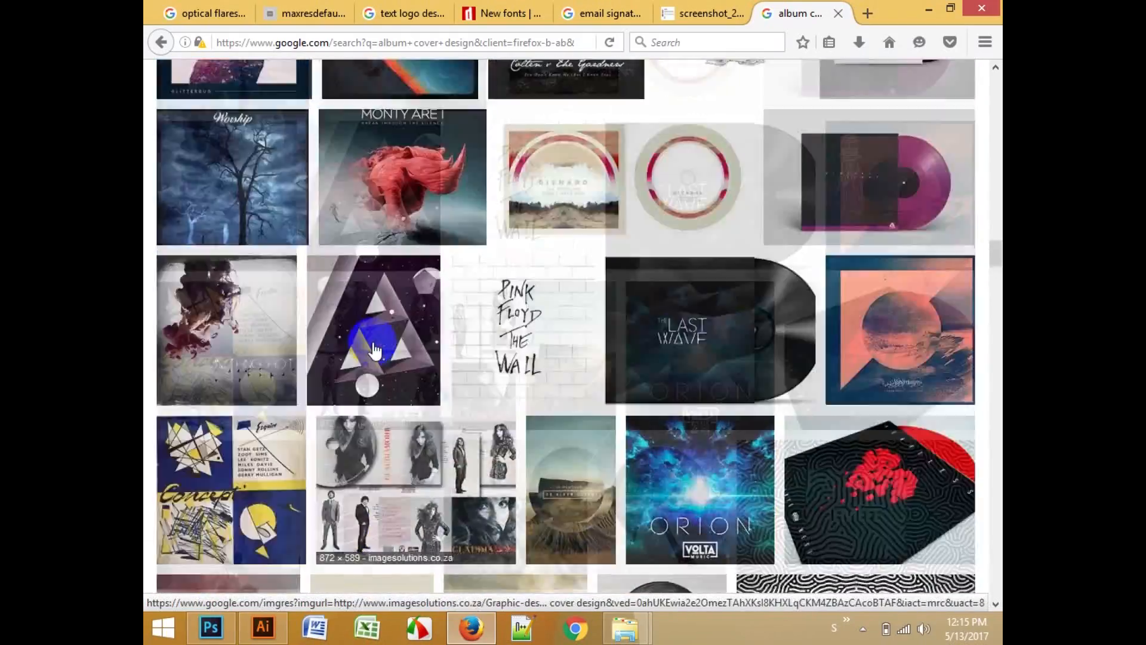
{"action": "scroll", "coordinate": [373, 349], "scroll_direction": "up", "scroll_amount": 9}
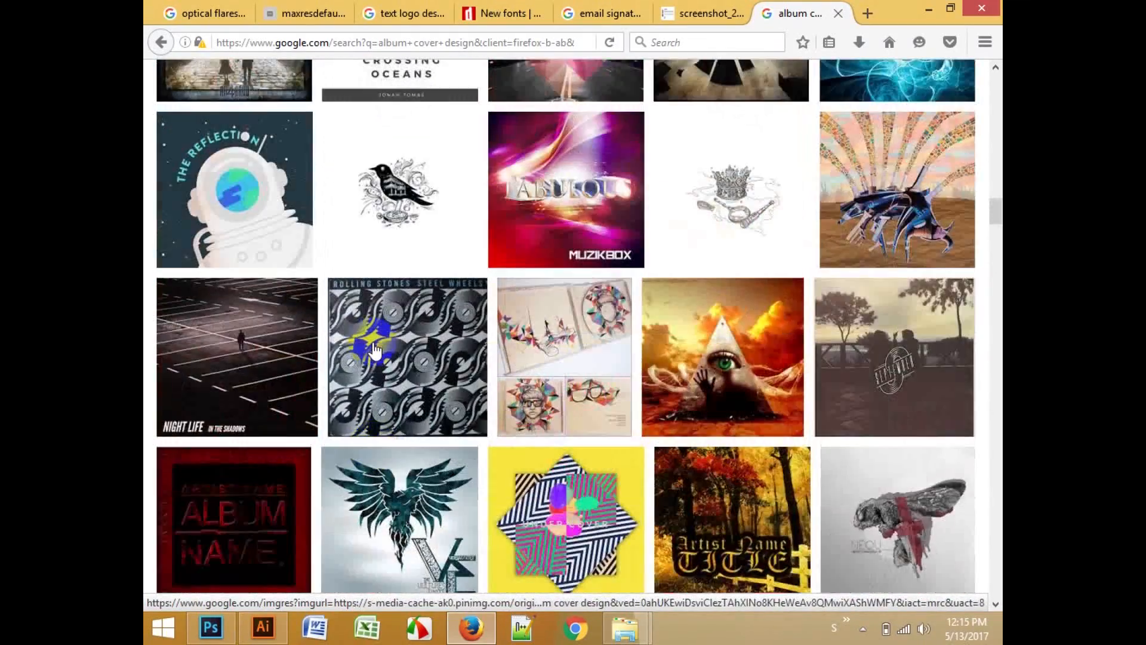
{"action": "scroll", "coordinate": [374, 349], "scroll_direction": "up", "scroll_amount": 10}
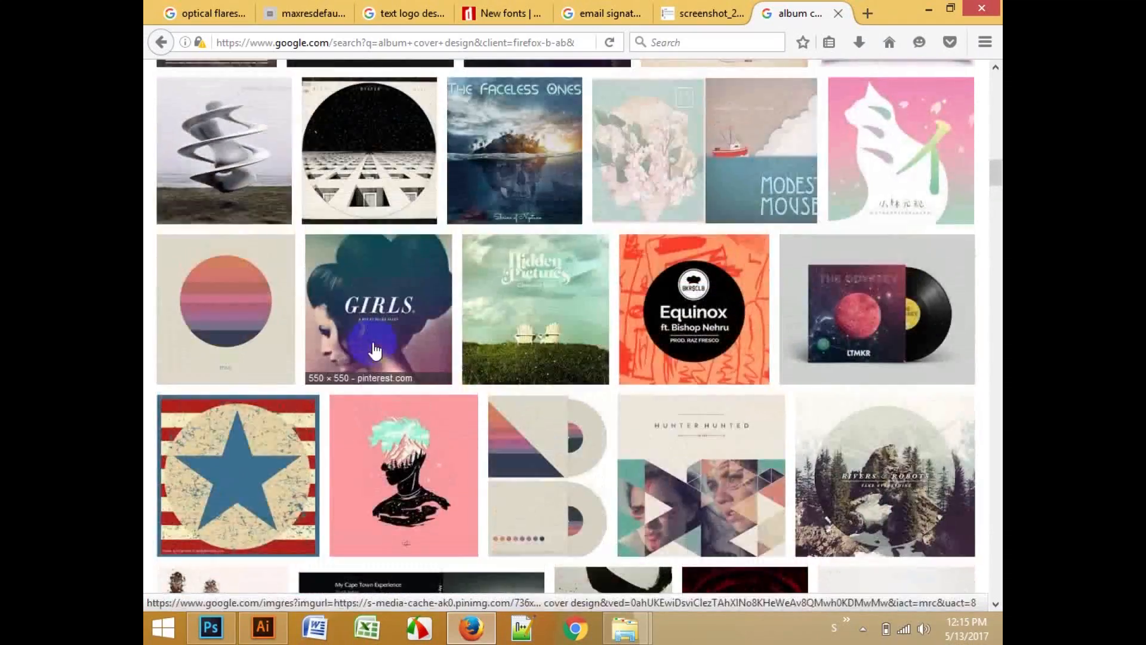
{"action": "scroll", "coordinate": [376, 347], "scroll_direction": "up", "scroll_amount": 5}
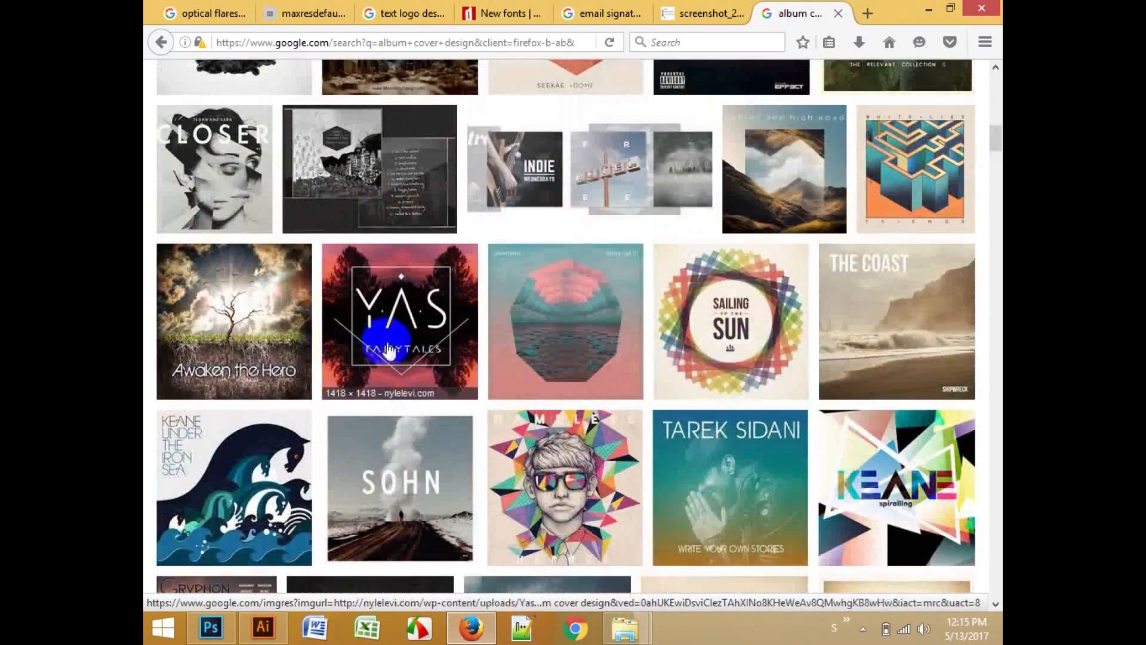
{"action": "left_click", "coordinate": [283, 345]}
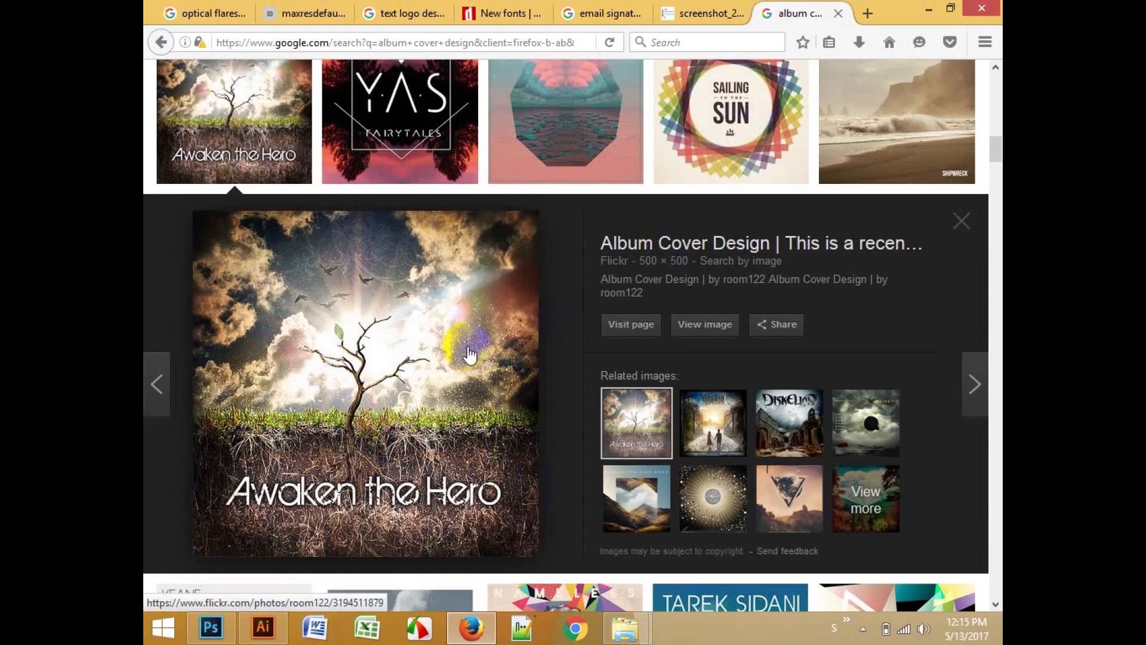
{"action": "left_click", "coordinate": [928, 9]}
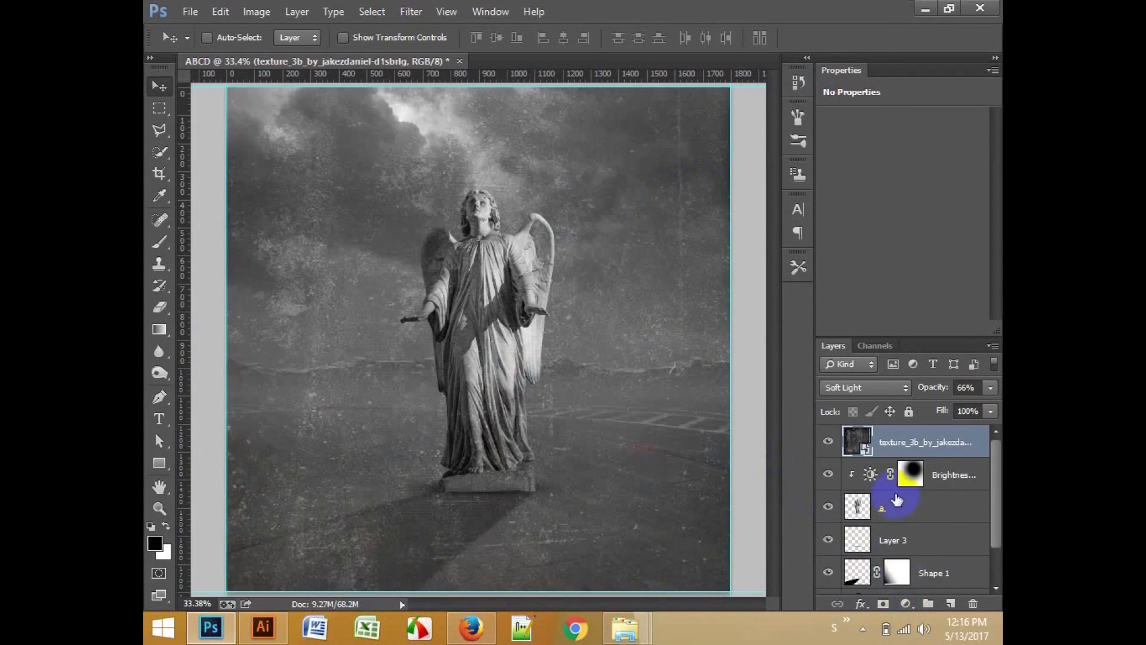
Step: Add a Gradient Fill layer above the texture using the semi-transparent grey-to-transparent preset, Radial style and Reverse enabled
{"action": "left_click", "coordinate": [905, 605]}
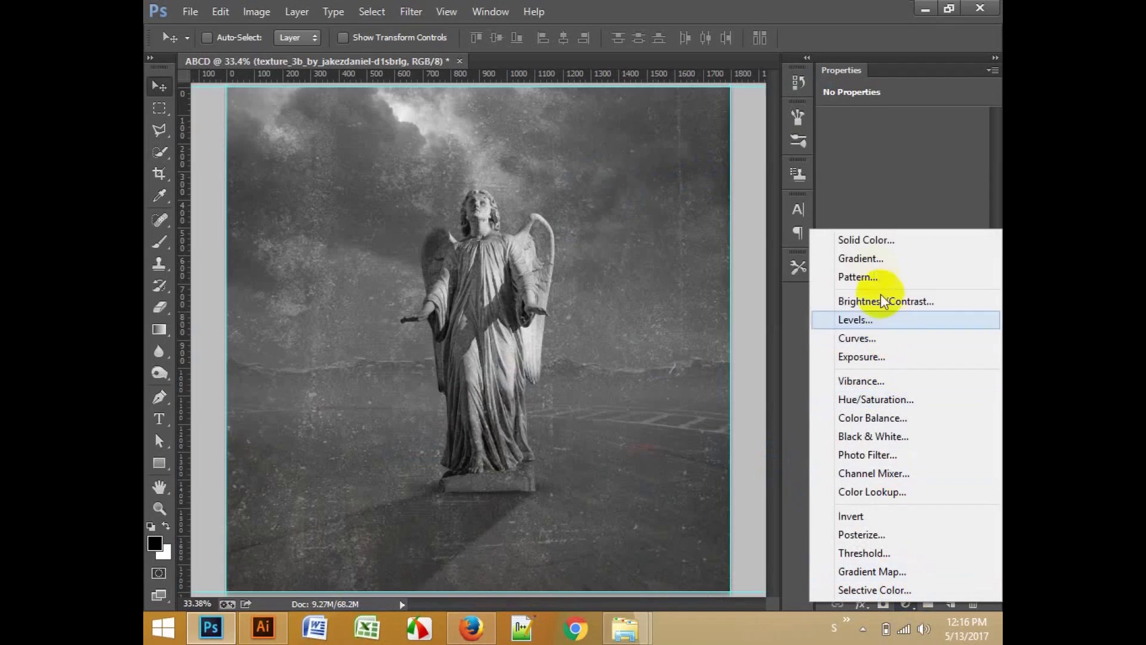
{"action": "left_click", "coordinate": [884, 258]}
{"action": "left_click", "coordinate": [829, 184]}
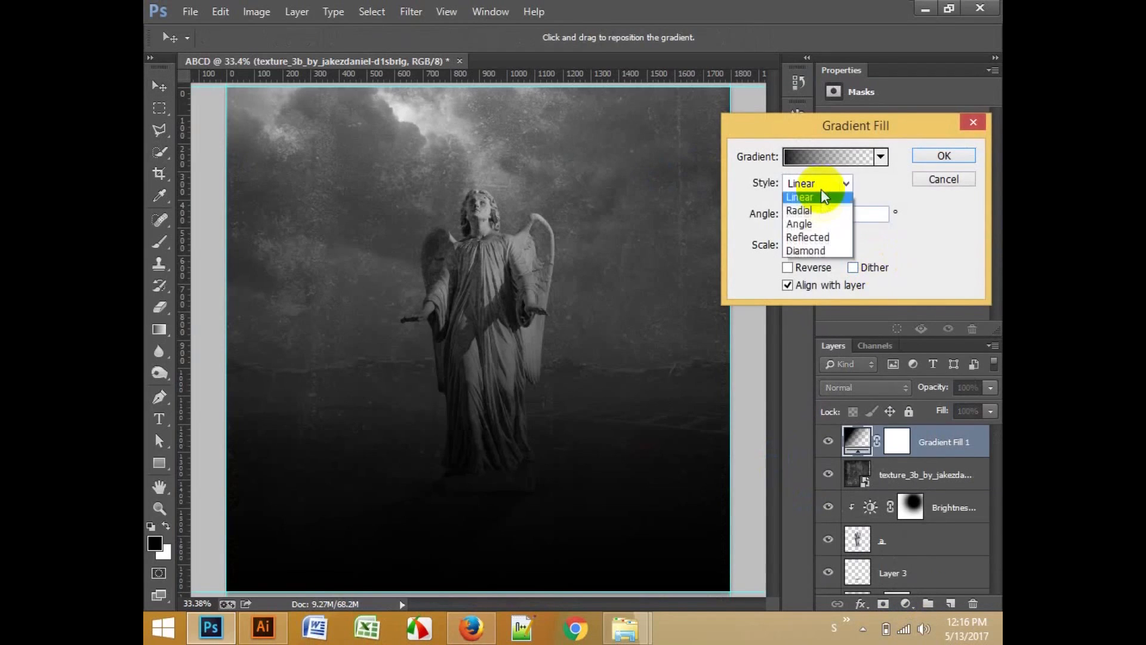
{"action": "left_click", "coordinate": [829, 213]}
{"action": "left_click", "coordinate": [880, 157]}
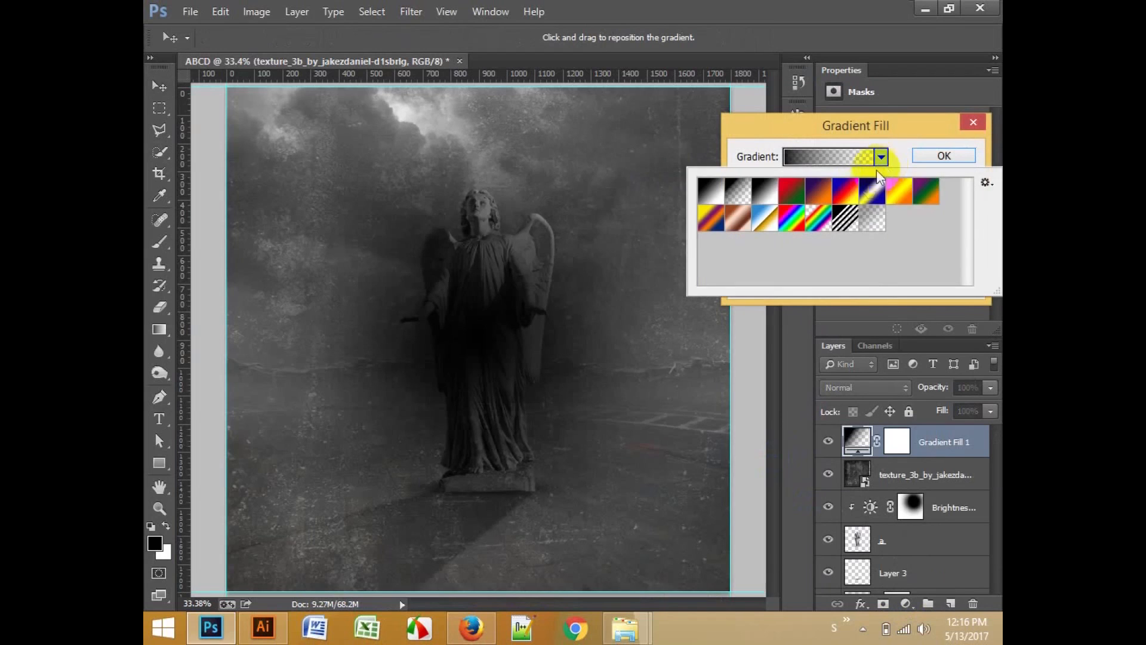
{"action": "left_click", "coordinate": [870, 226]}
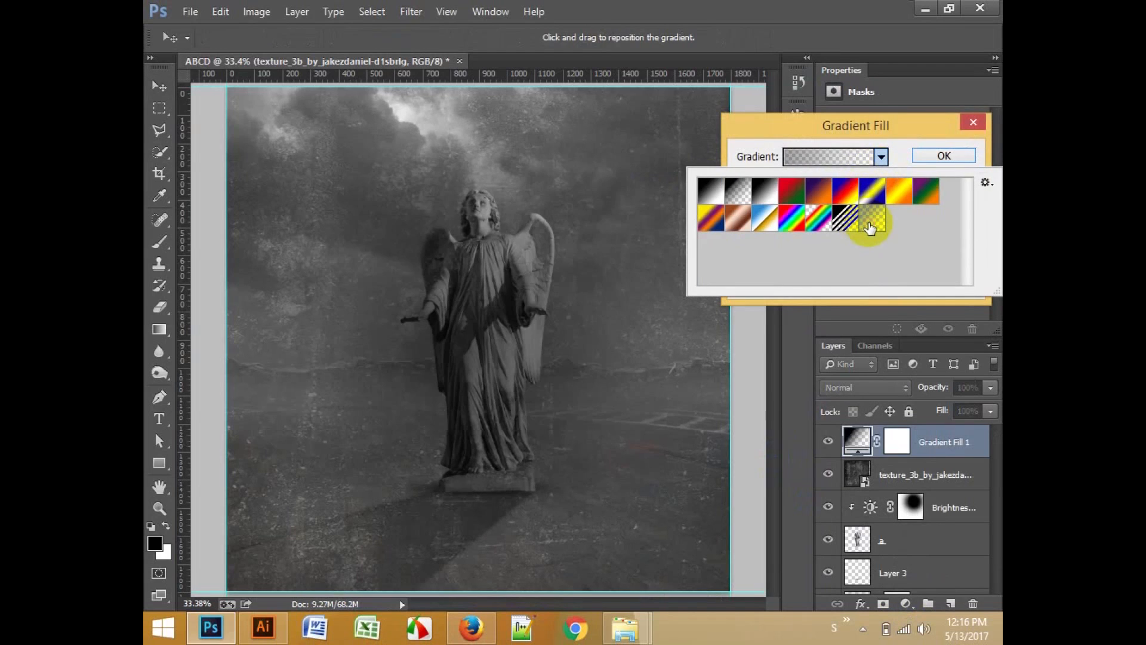
{"action": "left_click", "coordinate": [880, 156]}
{"action": "left_click", "coordinate": [815, 268]}
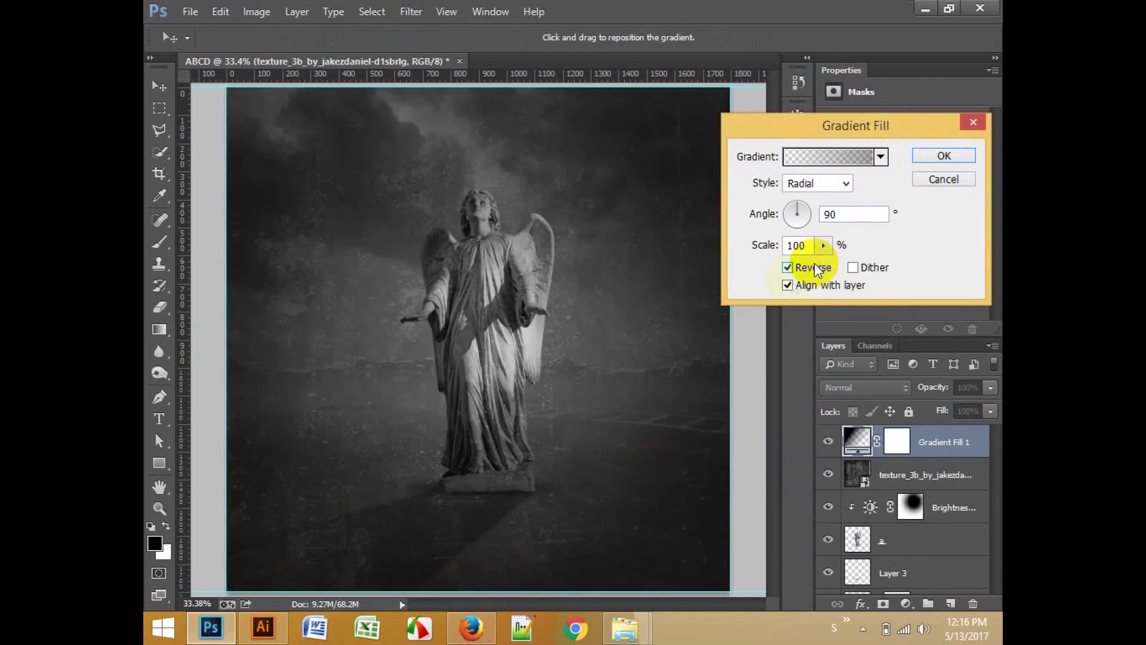
Step: Shift the radial gradient's centre upward on the canvas, set its angle to 0°, enlarge its scale and apply the fill
{"action": "left_click_drag", "start_coordinate": [586, 285], "coordinate": [586, 250]}
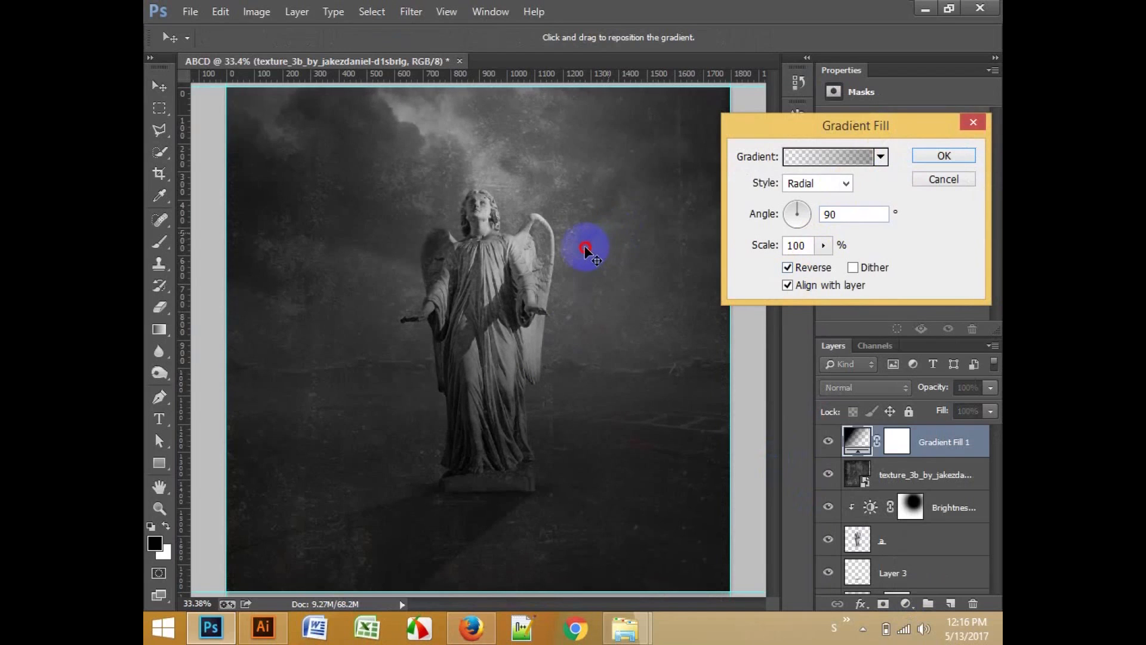
{"action": "left_click", "coordinate": [823, 245]}
{"action": "left_click", "coordinate": [840, 222]}
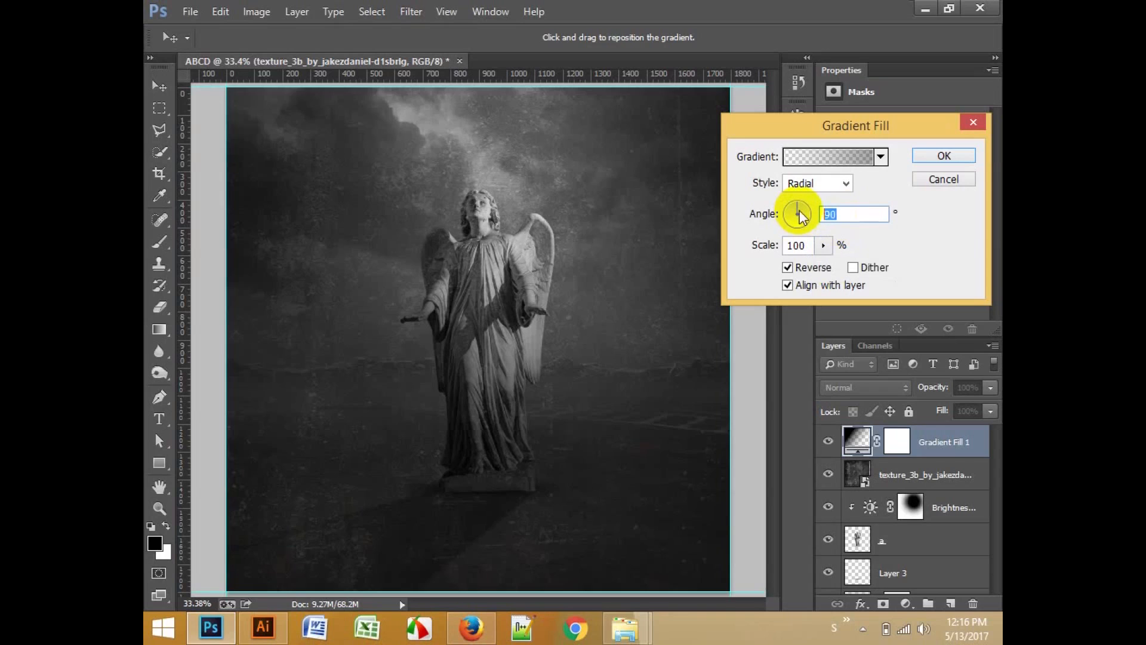
{"action": "left_click", "coordinate": [831, 244]}
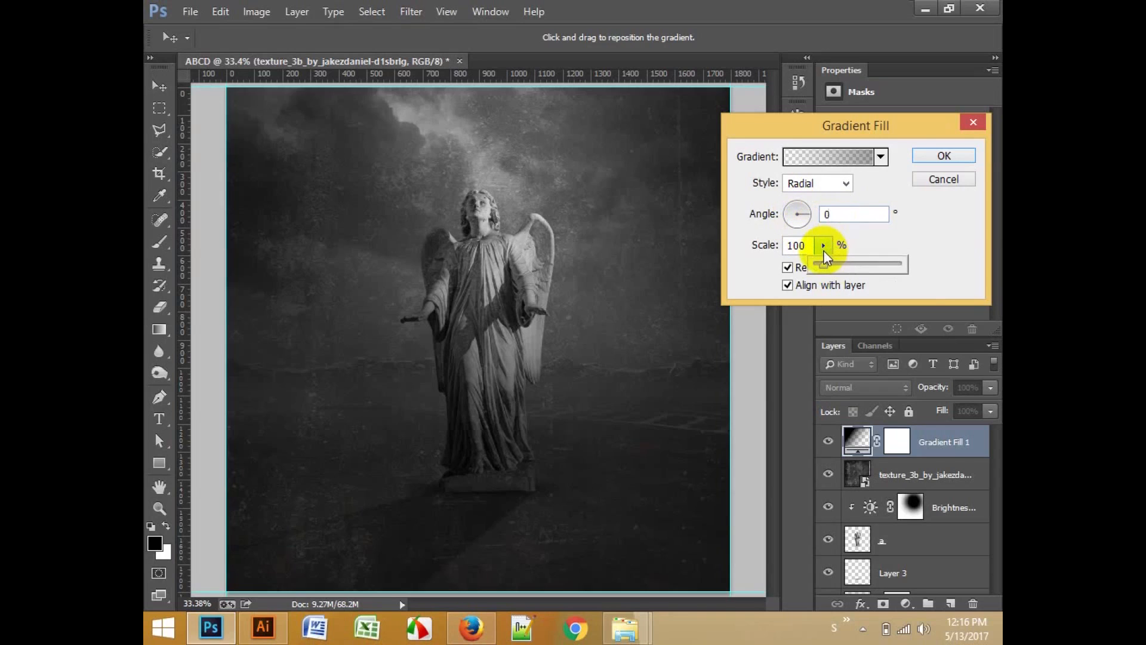
{"action": "left_click_drag", "start_coordinate": [832, 264], "coordinate": [840, 269]}
{"action": "left_click", "coordinate": [944, 155]}
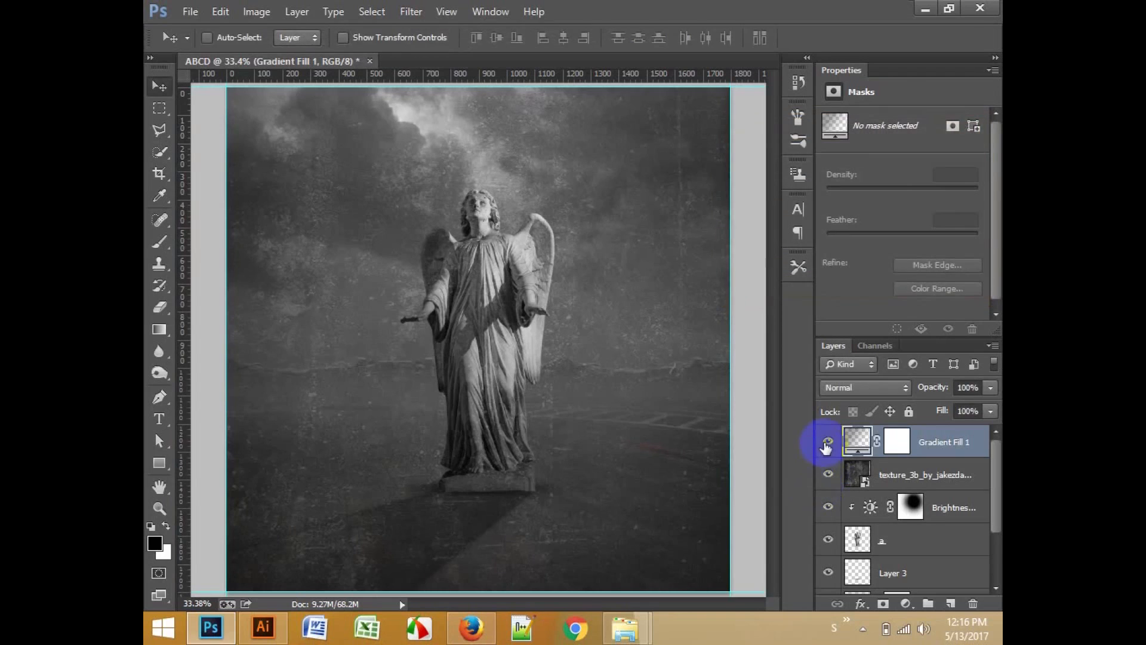
Step: Compare the cover with the Gradient Fill 1 layer hidden and shown
{"action": "left_click", "coordinate": [827, 442]}
{"action": "left_click", "coordinate": [827, 442]}
{"action": "scroll", "coordinate": [620, 413], "scroll_direction": "down", "scroll_amount": 1}
{"action": "scroll", "coordinate": [621, 413], "scroll_direction": "up", "scroll_amount": 1}
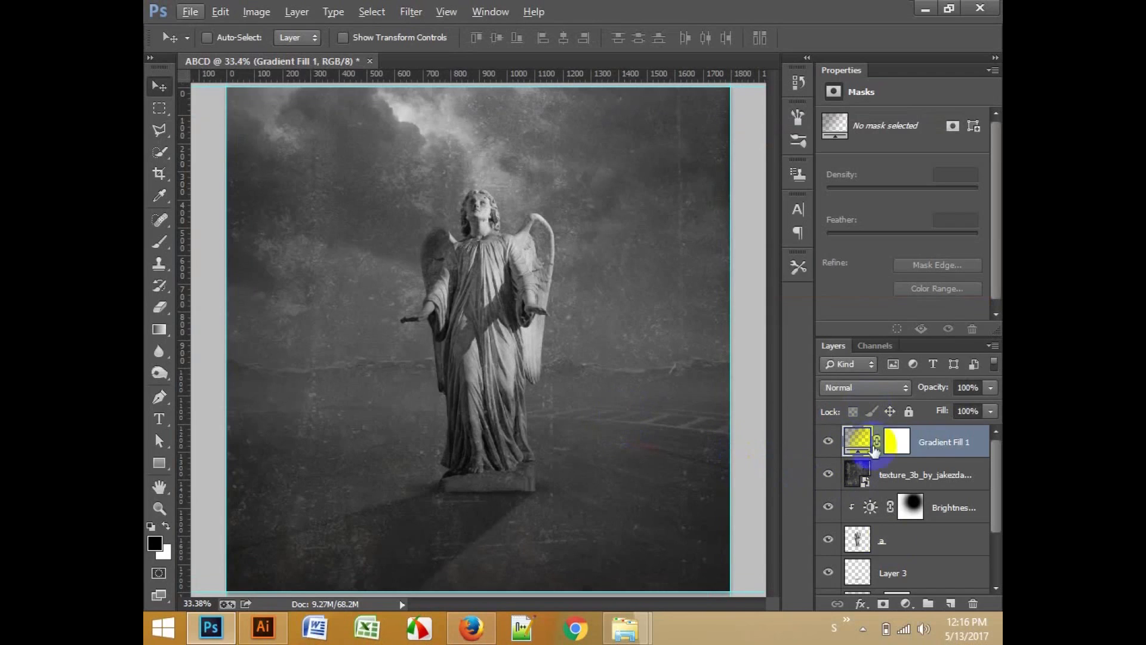
Step: Add a black-to-white Gradient Map adjustment layer above the gradient fill and compare the cover with and without it
{"action": "left_click", "coordinate": [907, 604]}
{"action": "left_click", "coordinate": [896, 578]}
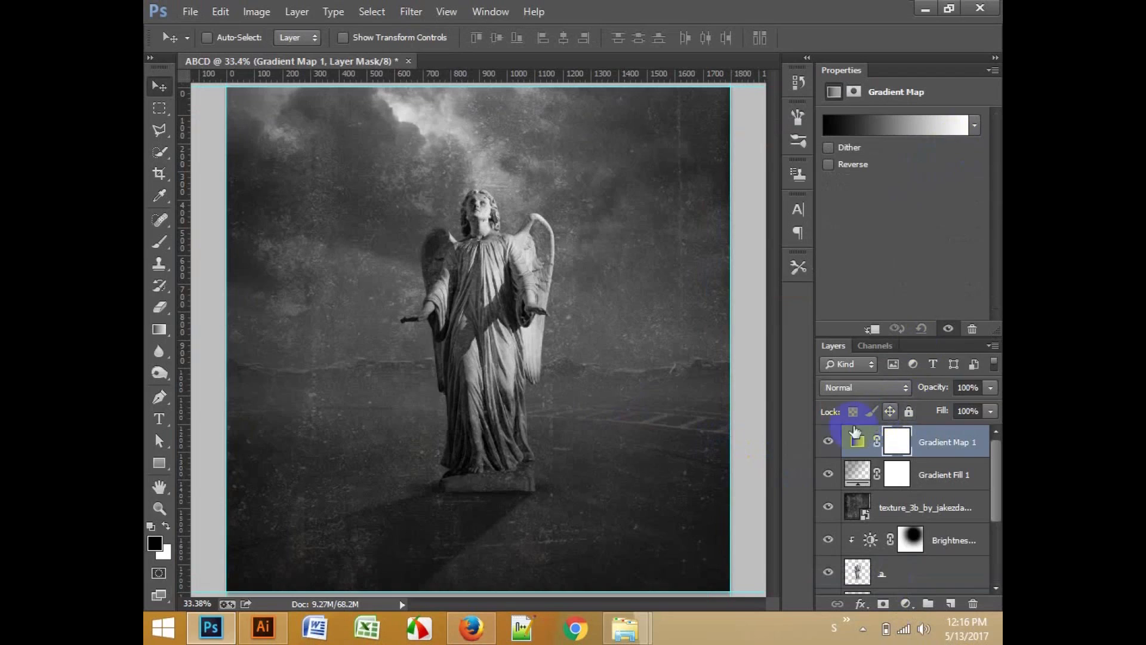
{"action": "left_click", "coordinate": [829, 442]}
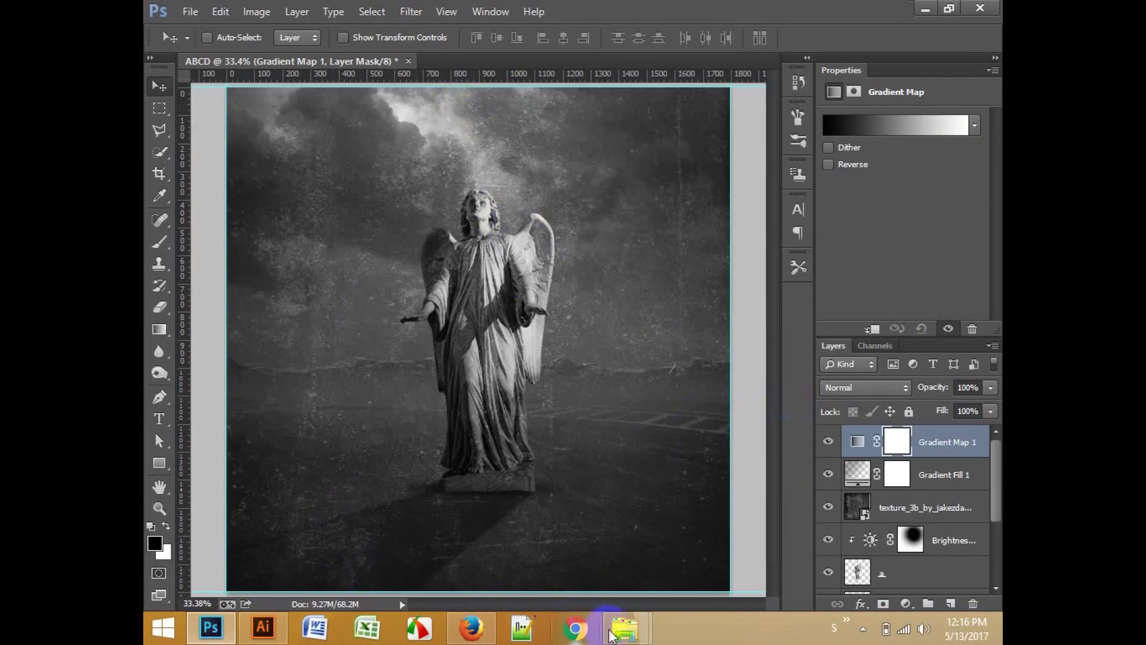
Step: Open Album Cover Design.jpg from the folder to examine the finished cover's lighting and lettering, and return to Photoshop
{"action": "mouse_move", "coordinate": [625, 627]}
{"action": "left_click", "coordinate": [668, 536]}
{"action": "double_click", "coordinate": [334, 263]}
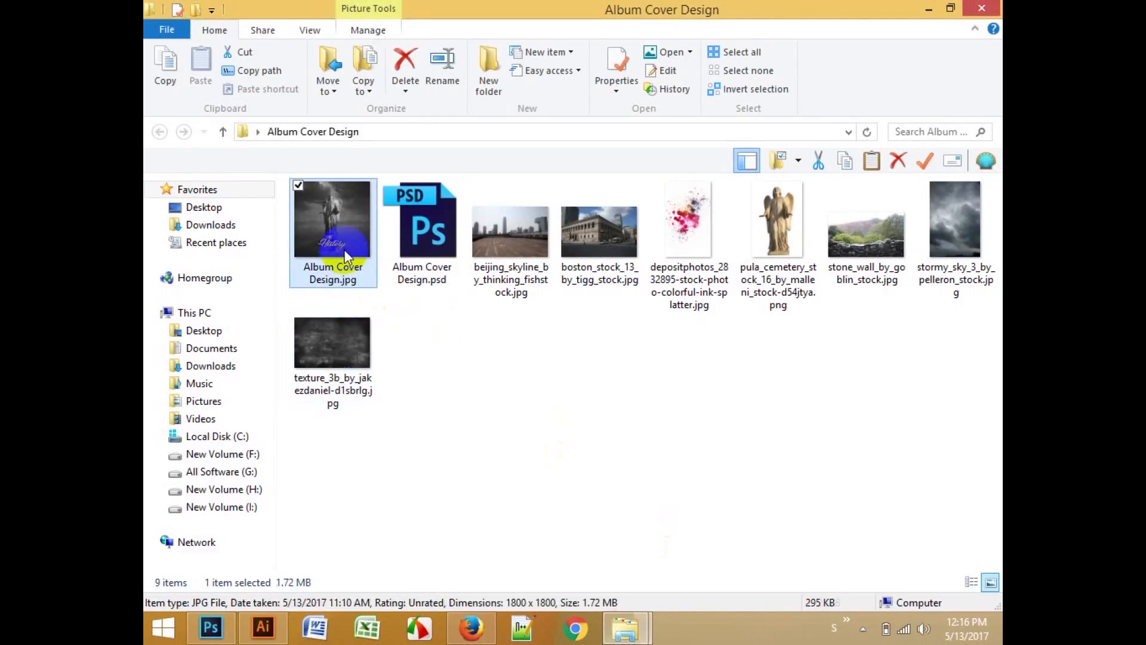
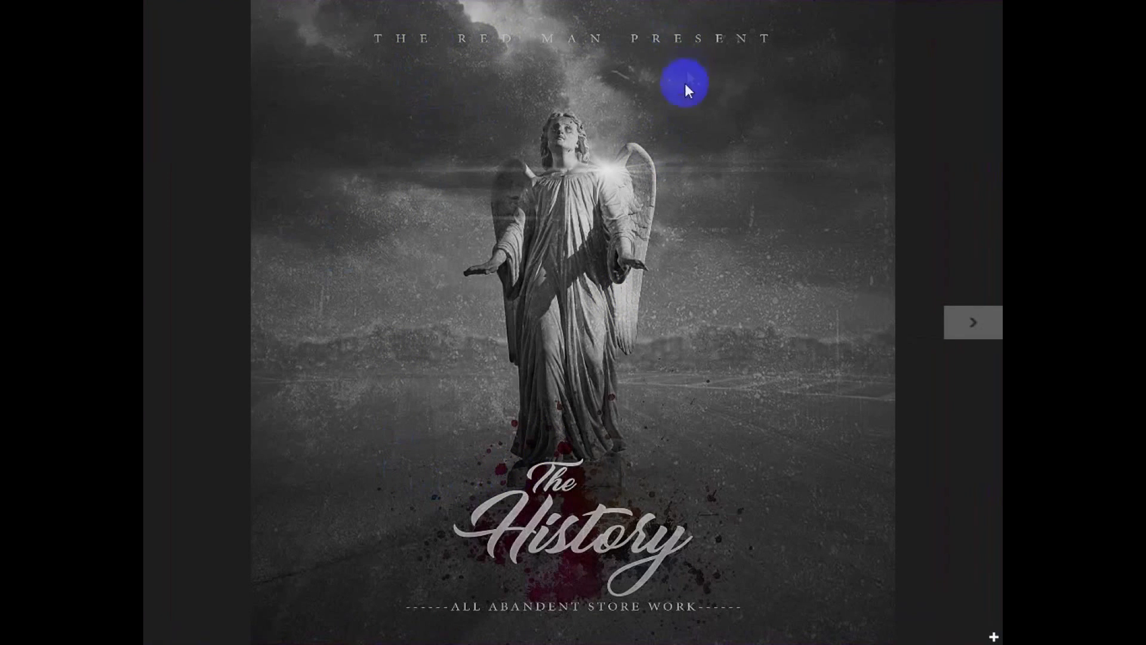
{"action": "left_click", "coordinate": [153, 636]}
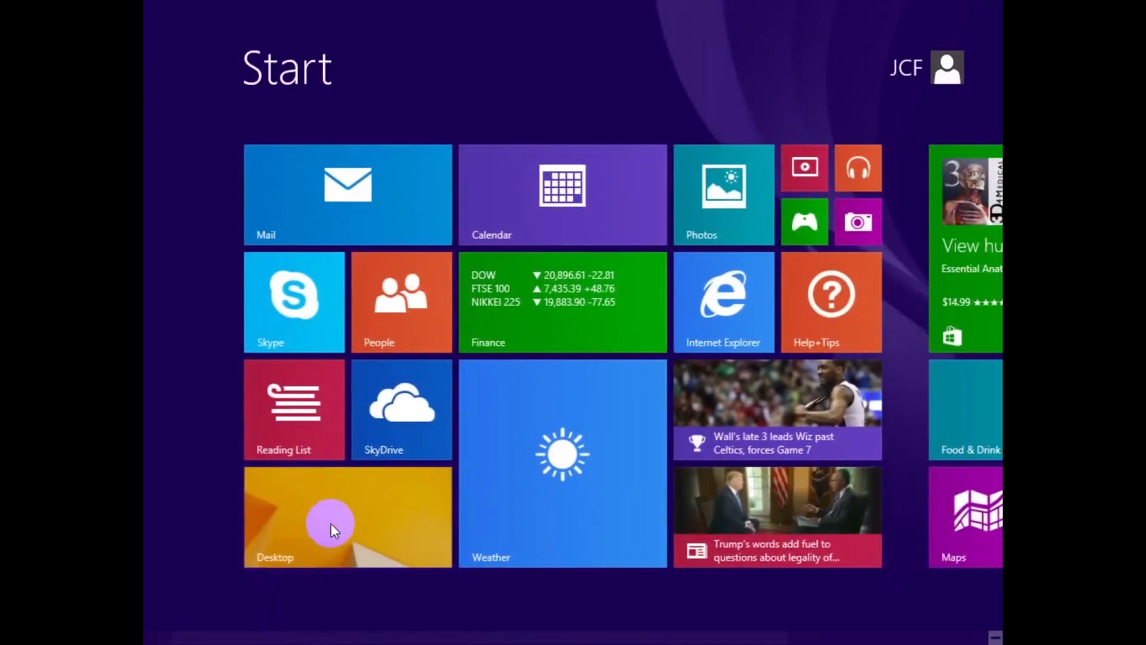
{"action": "left_click", "coordinate": [333, 529]}
{"action": "left_click", "coordinate": [211, 627]}
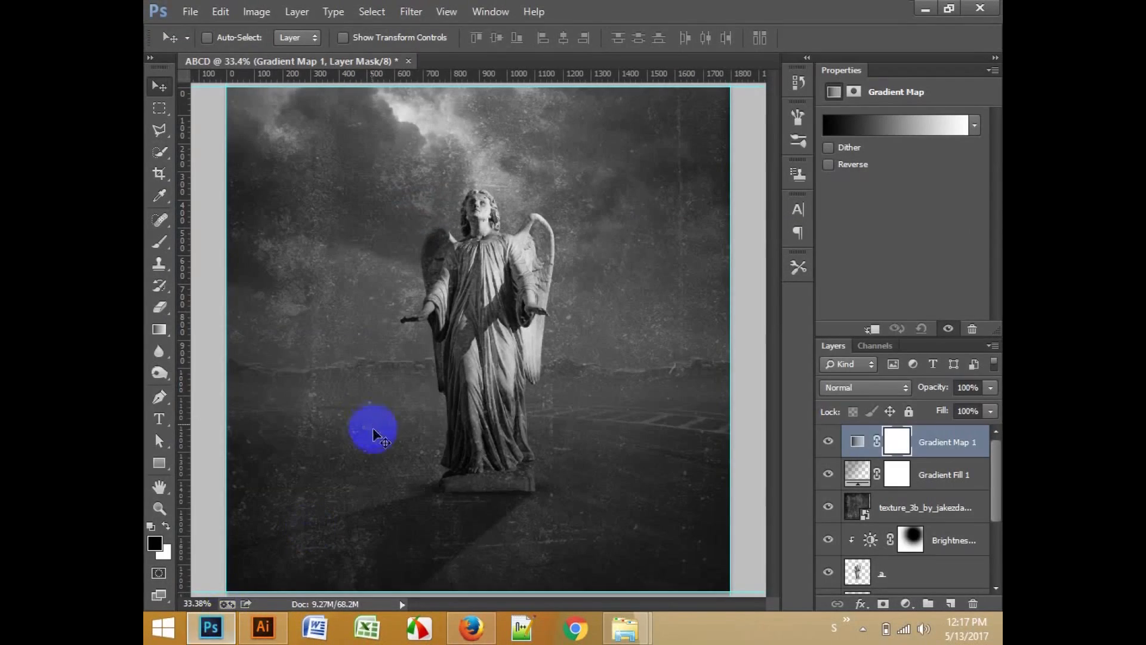
Step: Add the text line "THE RED MAN PRESENT" near the top of the cover and reduce it to 10.01 pt
{"action": "left_click", "coordinate": [160, 419]}
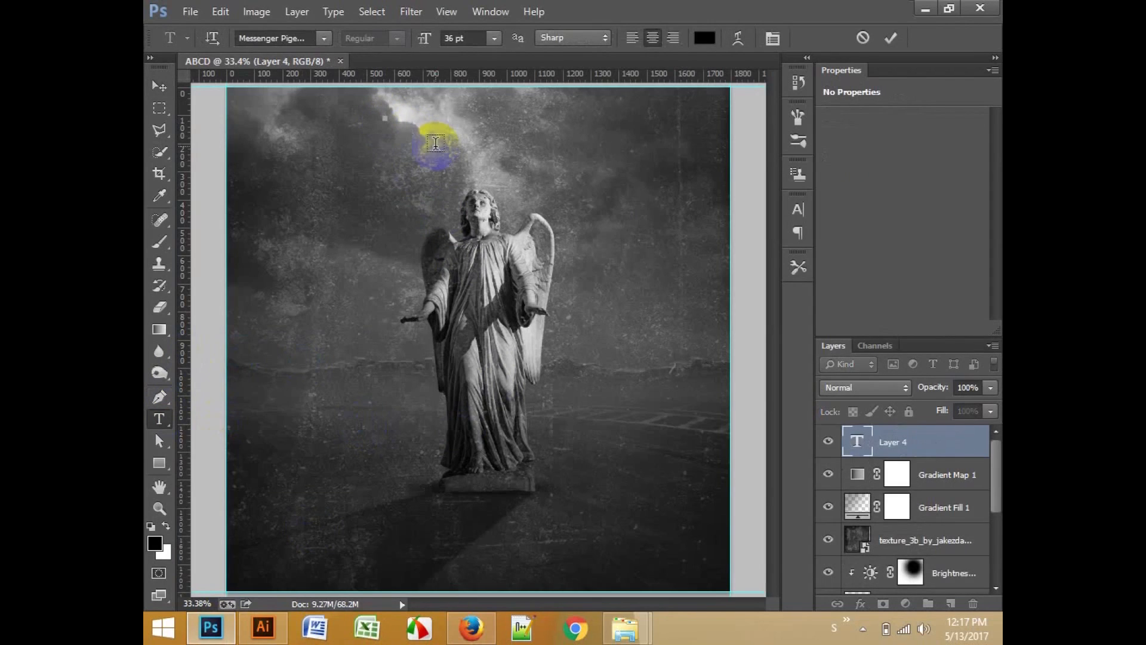
{"action": "type", "text": "HE"}
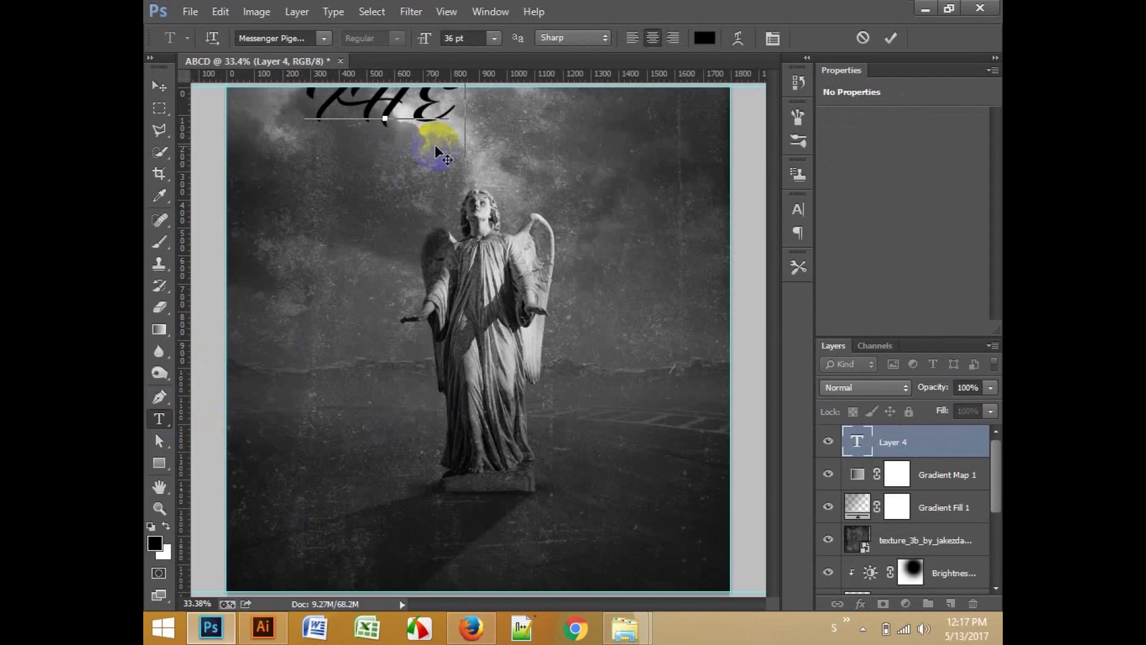
{"action": "type", "text": " RE"}
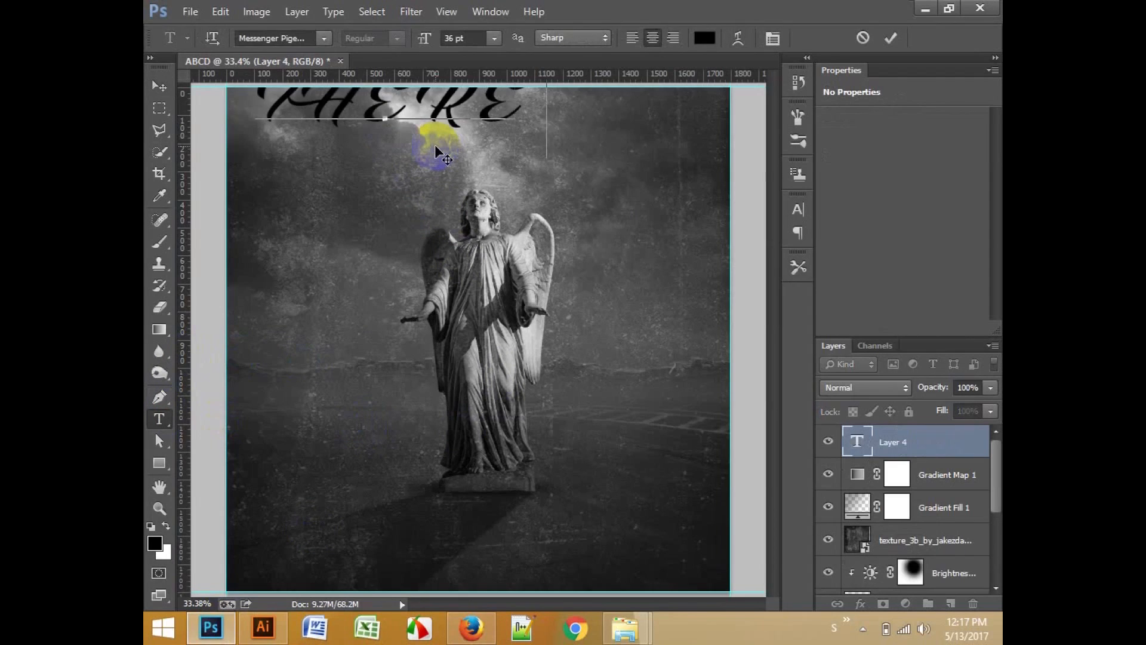
{"action": "type", "text": "D MAN PRESE"}
{"action": "key", "text": "ctrl+a"}
{"action": "left_click_drag", "start_coordinate": [421, 41], "coordinate": [397, 42]}
{"action": "left_click_drag", "start_coordinate": [448, 199], "coordinate": [486, 206]}
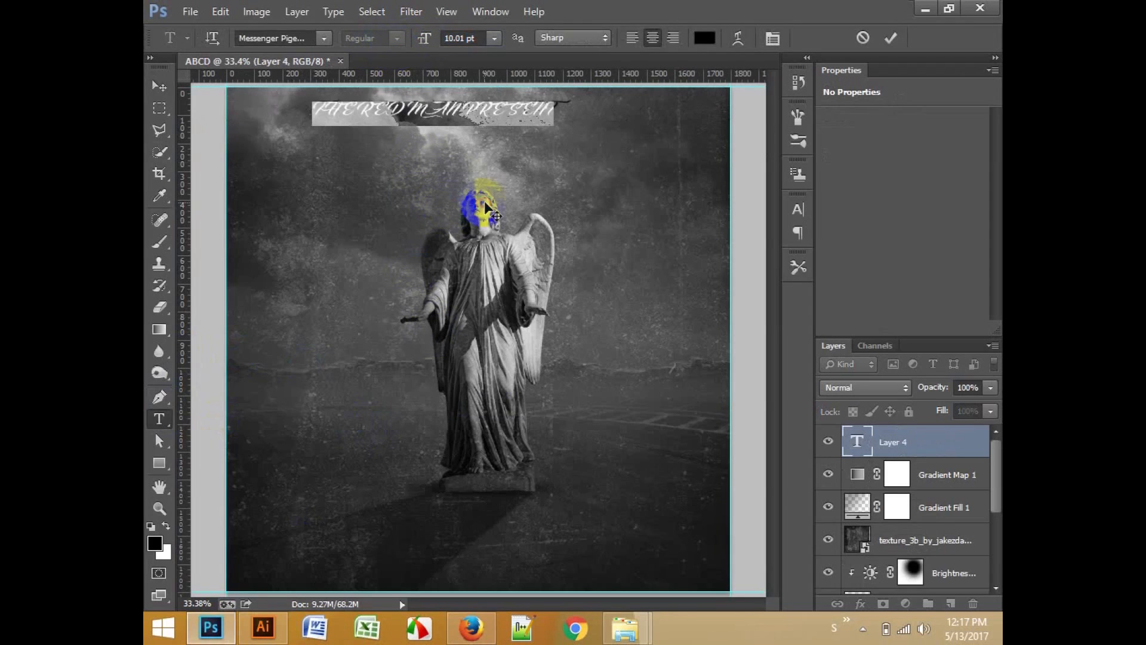
Step: Set the "THE RED MAN PRESENT" line in Minion Pro Regular at 6 pt and colour it white (ffffff)
{"action": "left_click", "coordinate": [323, 39]}
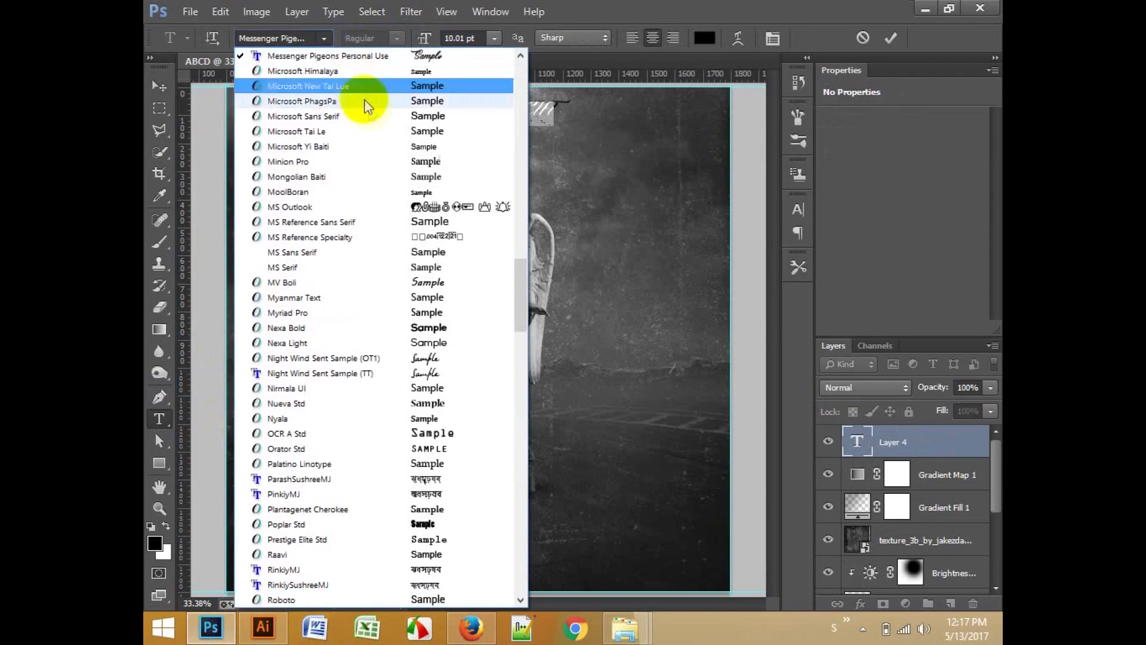
{"action": "left_click", "coordinate": [386, 162]}
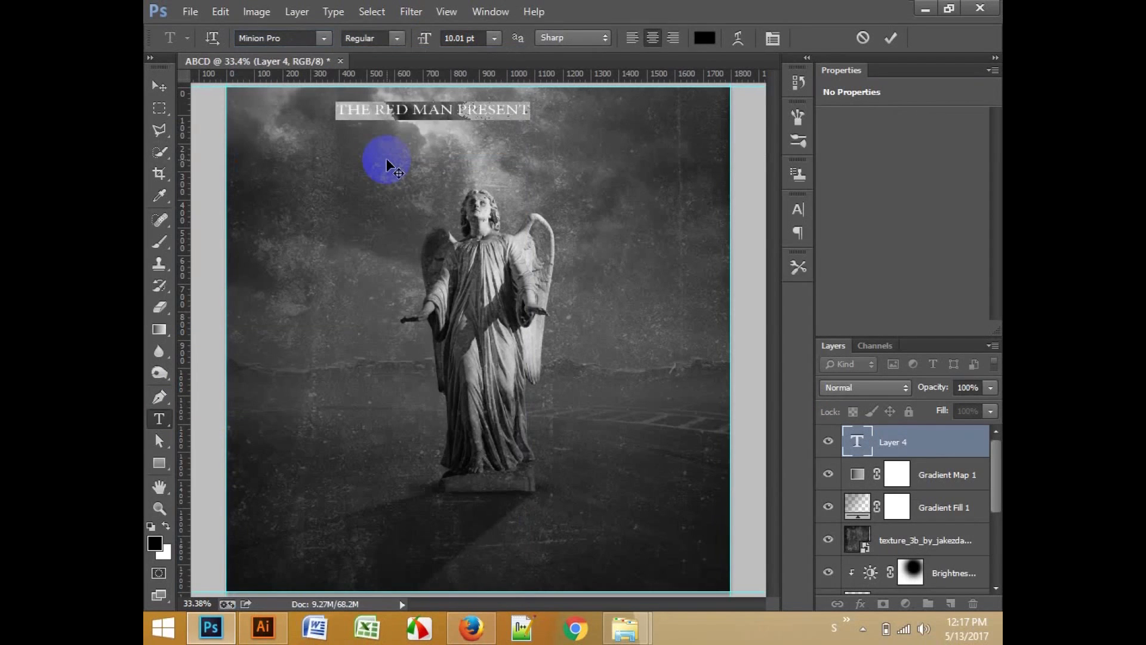
{"action": "left_click_drag", "start_coordinate": [391, 172], "coordinate": [424, 178]}
{"action": "left_click", "coordinate": [495, 39]}
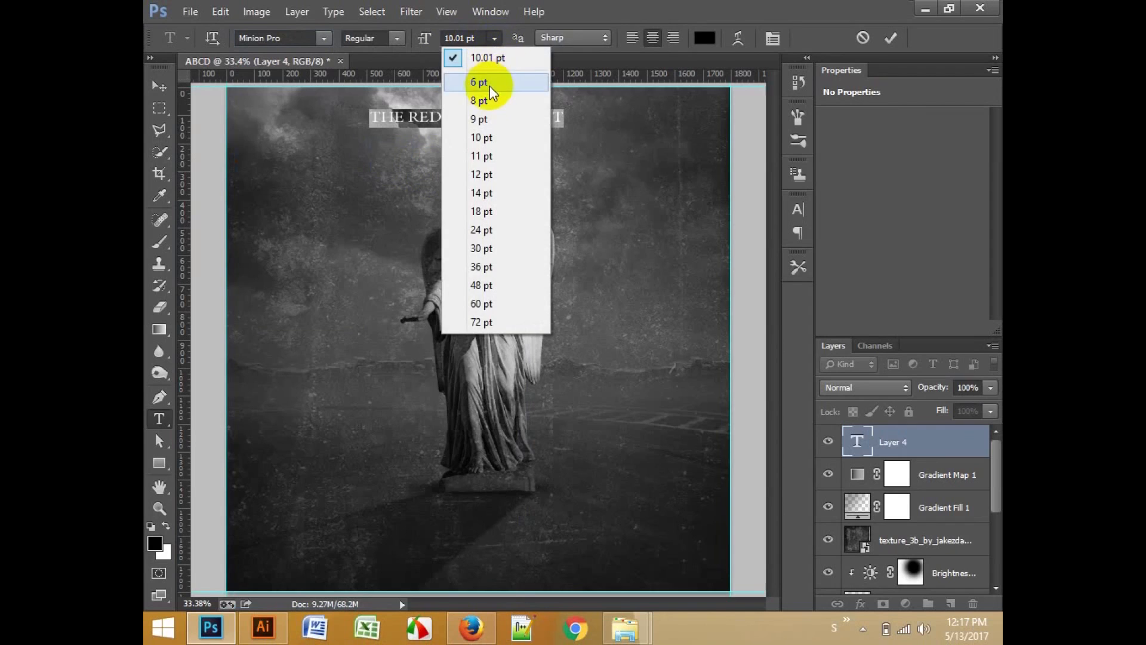
{"action": "left_click", "coordinate": [492, 82]}
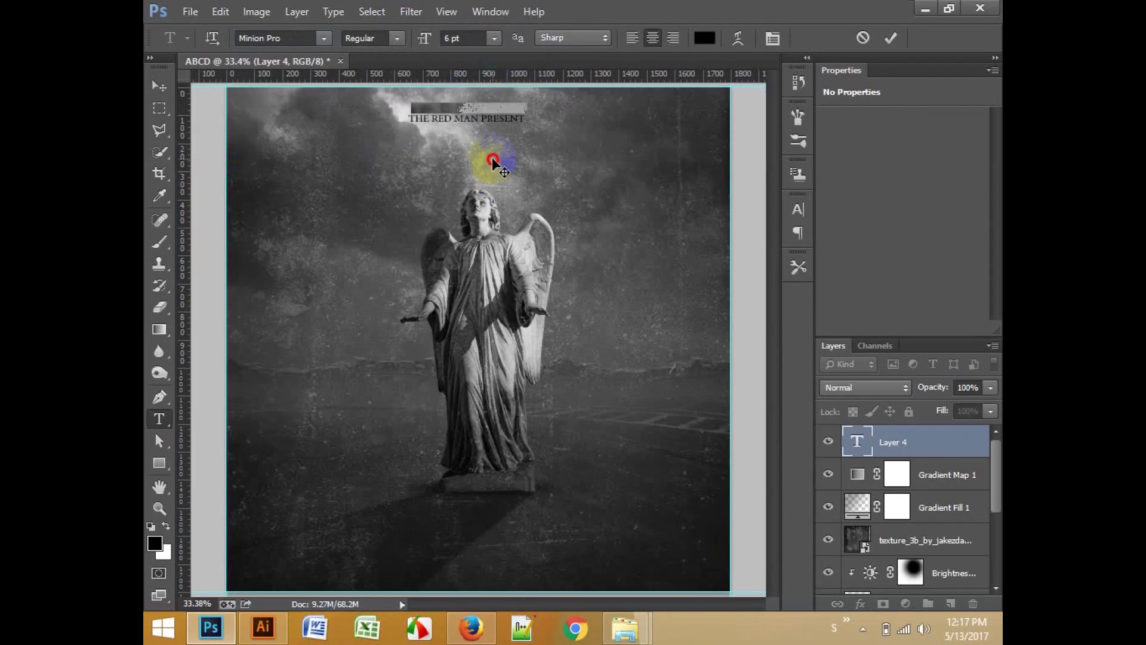
{"action": "left_click", "coordinate": [716, 38]}
{"action": "left_click_drag", "start_coordinate": [692, 235], "coordinate": [590, 110]}
{"action": "left_click", "coordinate": [973, 116]}
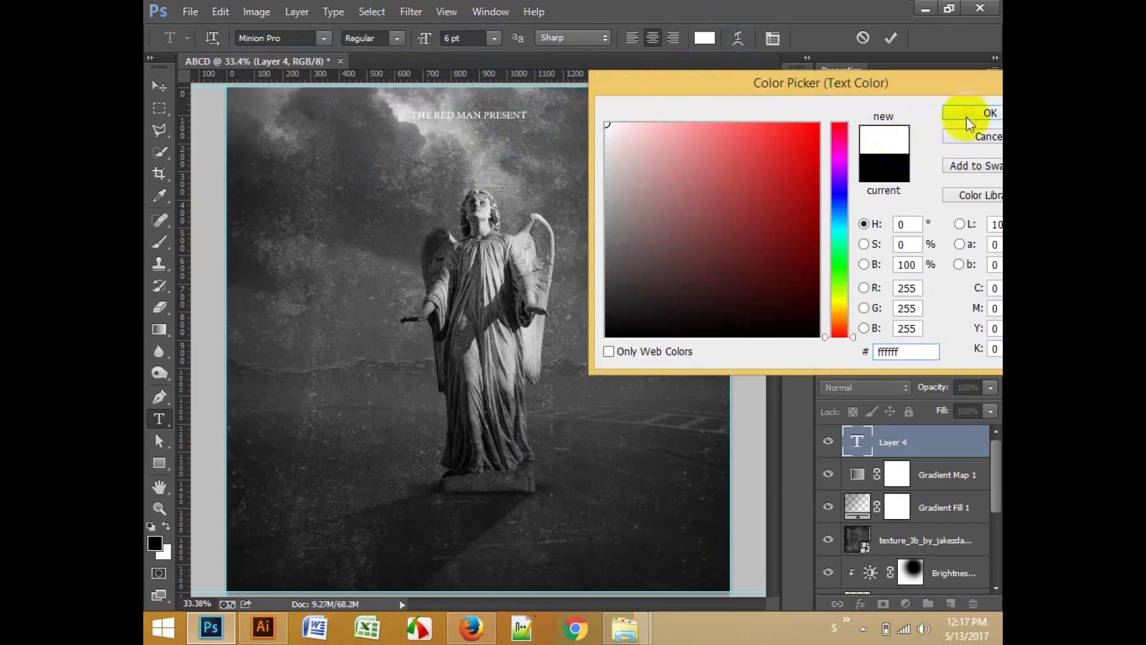
Step: Widen the letter tracking of the "THE RED MAN PRESENT" line to 960 and commit the text
{"action": "left_click", "coordinate": [797, 221]}
{"action": "left_click", "coordinate": [734, 263]}
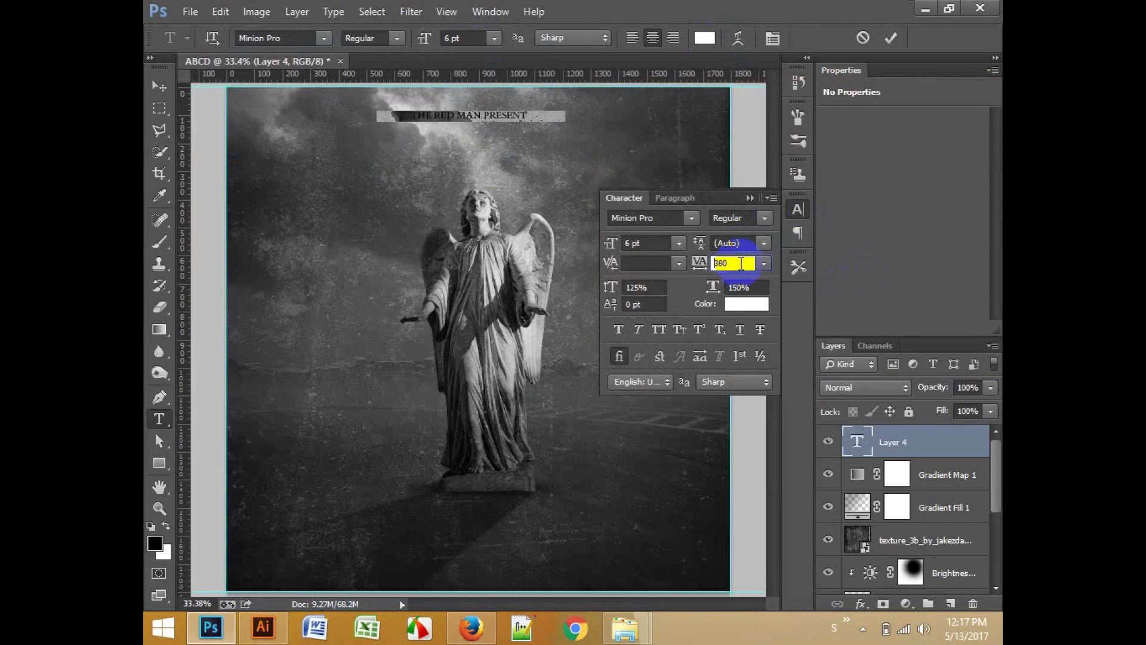
{"action": "key", "text": "Up"}
{"action": "key", "text": "Up"}
{"action": "key", "text": "Up"}
{"action": "key", "text": "Up"}
{"action": "key", "text": "Up"}
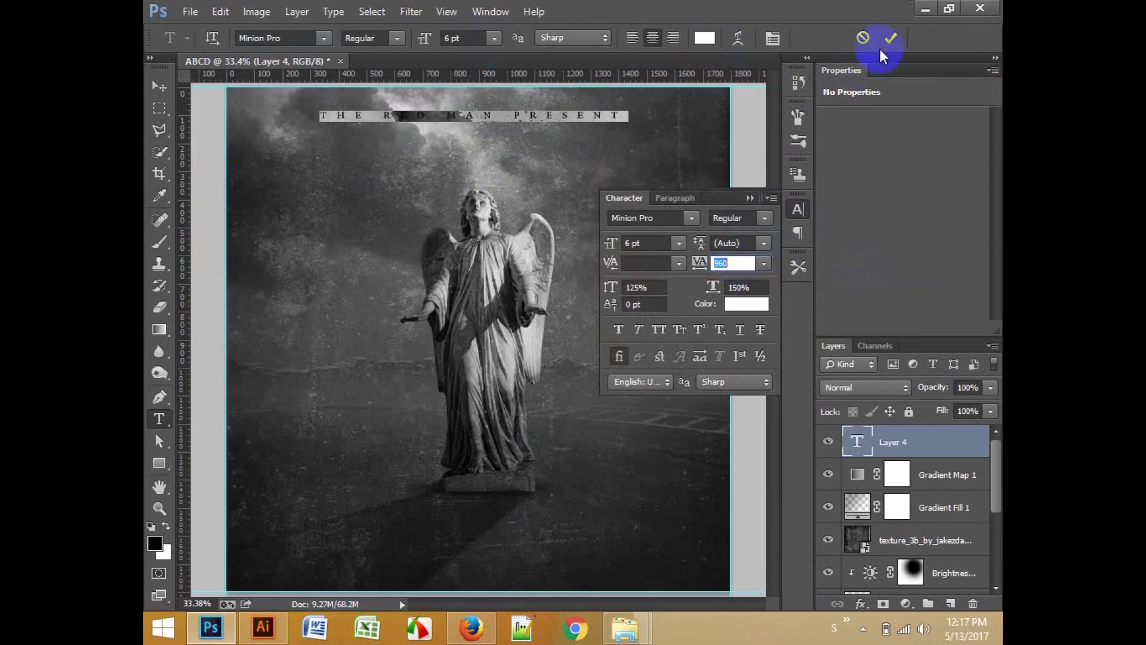
{"action": "key", "text": "ctrl+Return"}
Step: Centre the "THE RED MAN PRESENT" line horizontally on the canvas and shift it slightly upward
{"action": "left_click", "coordinate": [158, 85]}
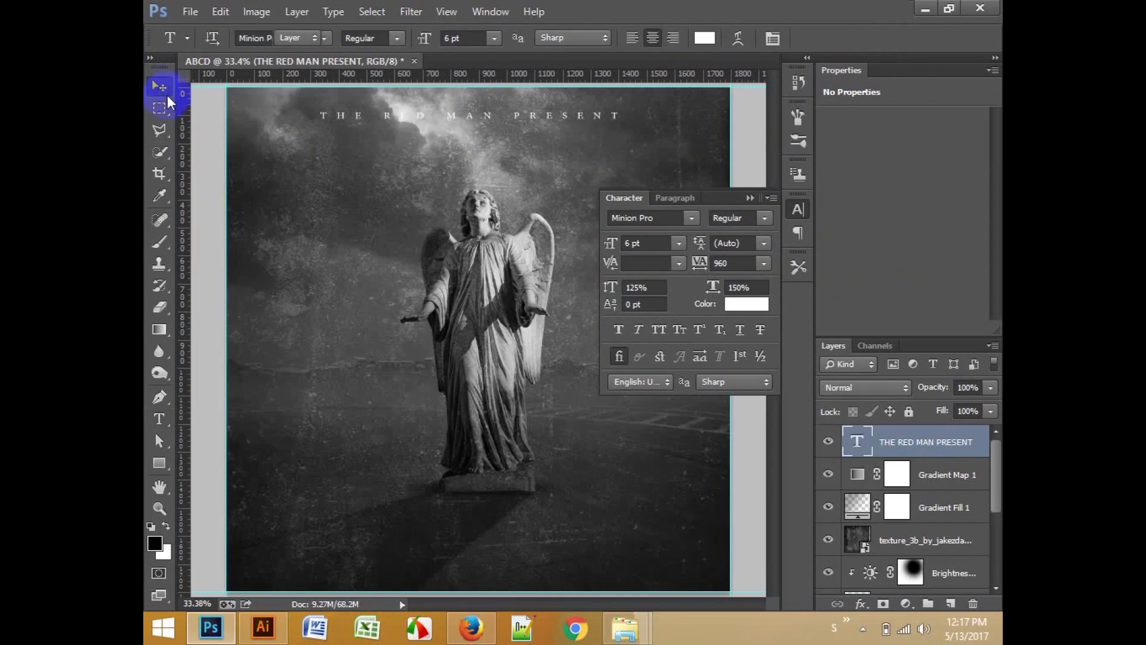
{"action": "key", "text": "ctrl+a"}
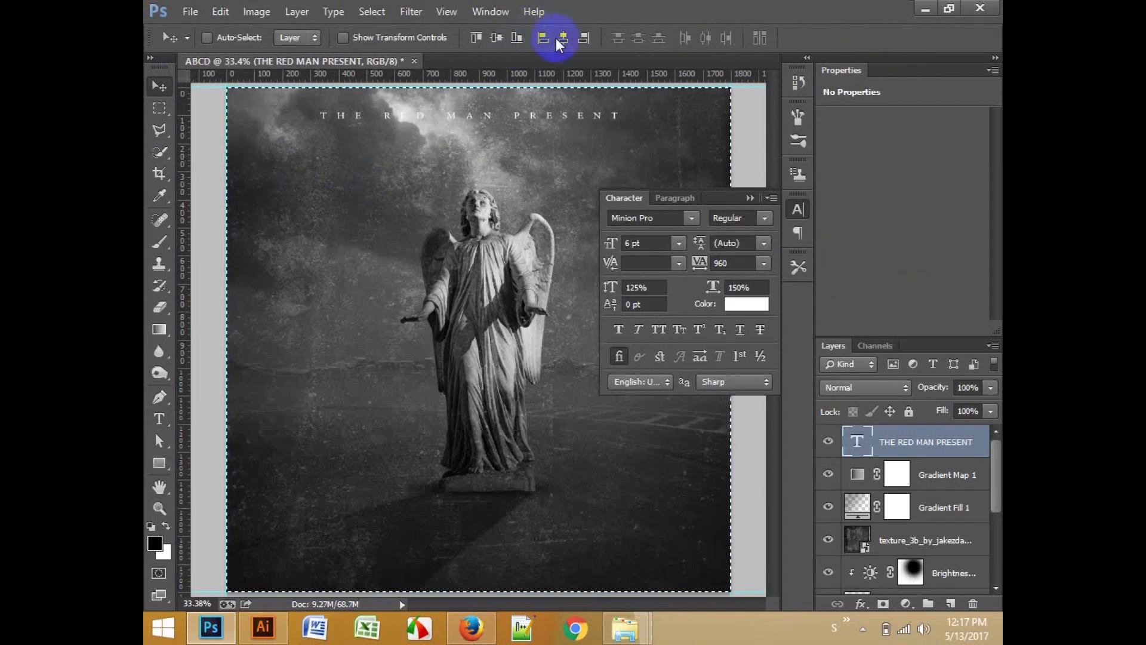
{"action": "left_click", "coordinate": [568, 41]}
{"action": "key", "text": "ctrl+d"}
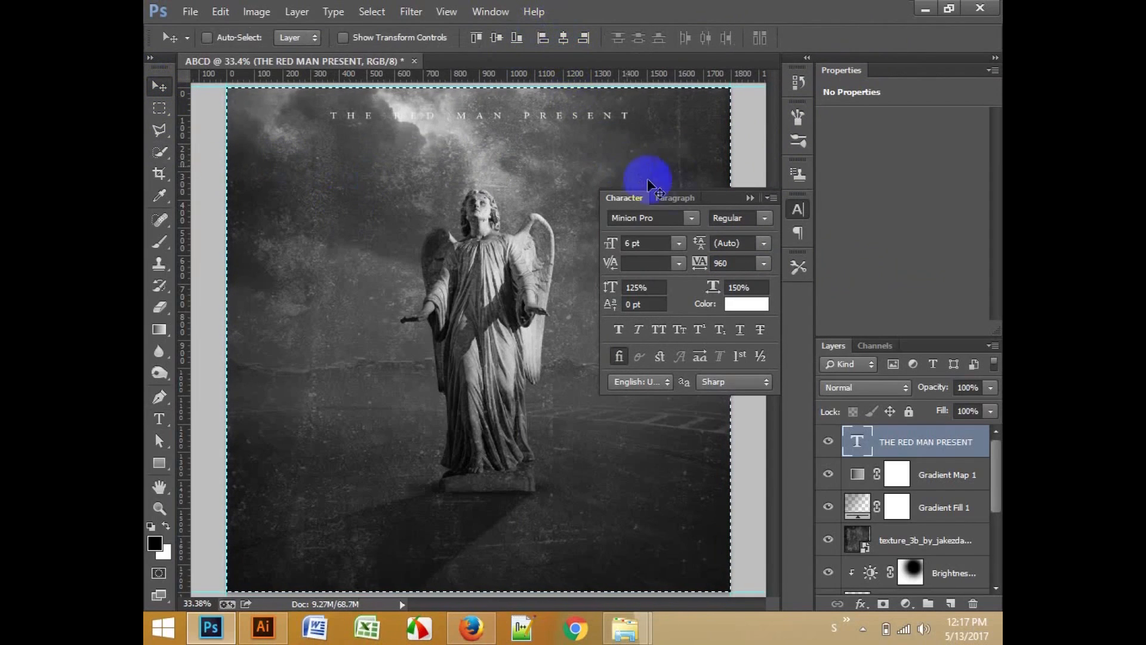
{"action": "left_click", "coordinate": [750, 198]}
{"action": "left_click_drag", "start_coordinate": [602, 114], "coordinate": [601, 110]}
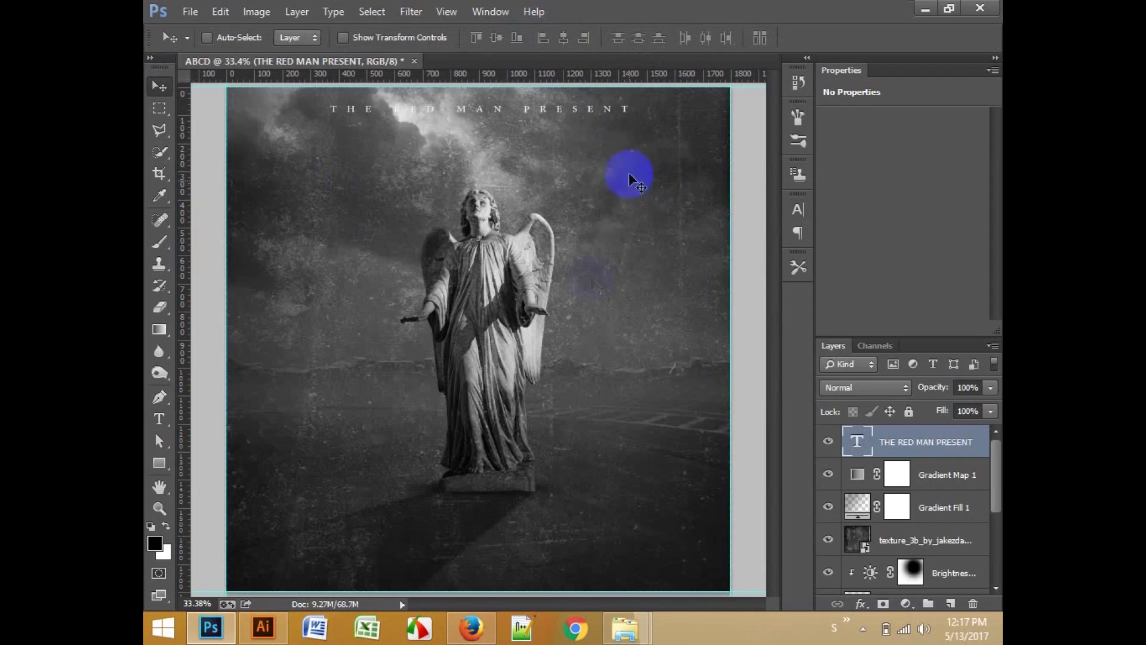
Step: Duplicate the heading to the lower part of the cover, set its tracking to 0 and replace its text with "History"
{"action": "left_click_drag", "start_coordinate": [558, 193], "coordinate": [570, 599]}
{"action": "double_click", "coordinate": [858, 442]}
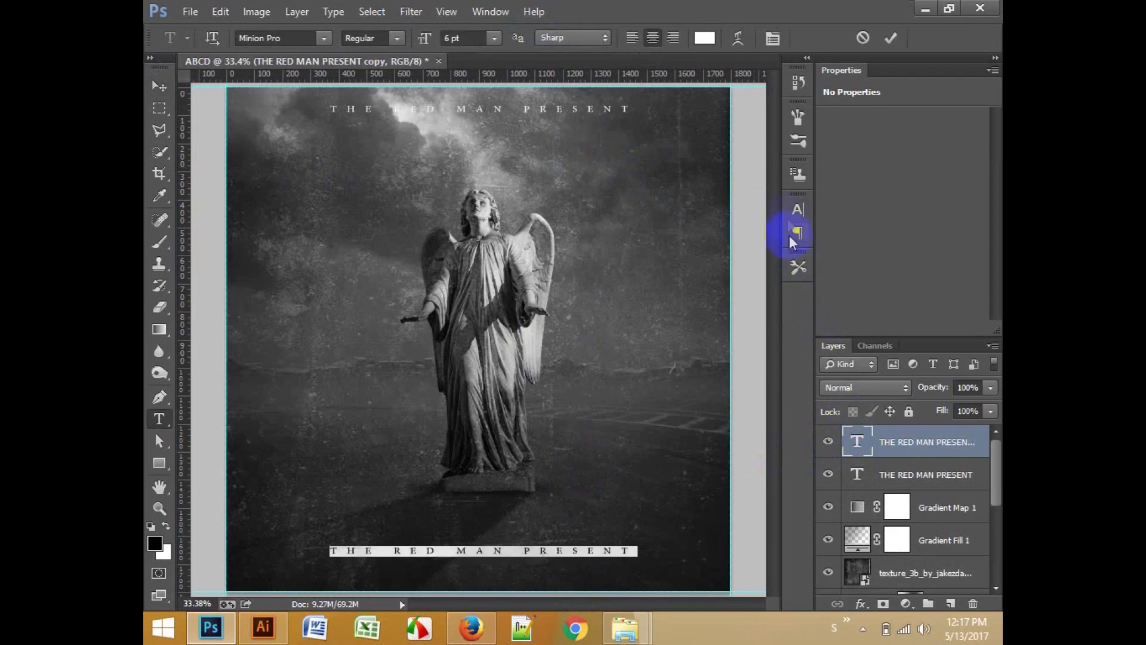
{"action": "left_click", "coordinate": [798, 209]}
{"action": "left_click", "coordinate": [755, 263]}
{"action": "type", "text": "0"}
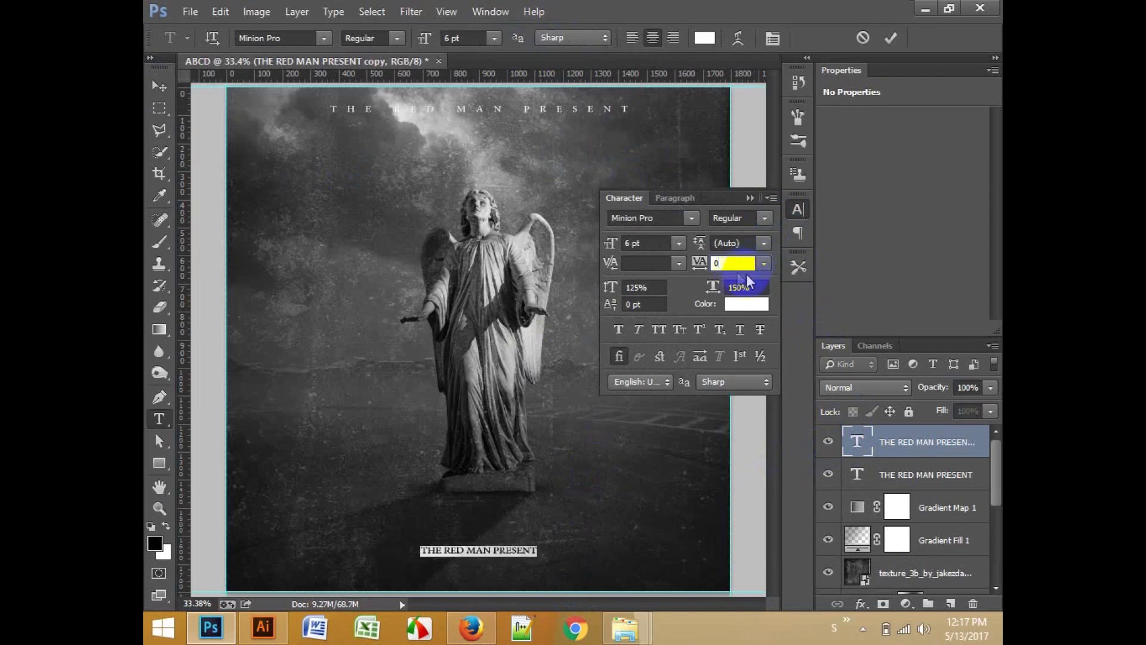
{"action": "left_click", "coordinate": [546, 552]}
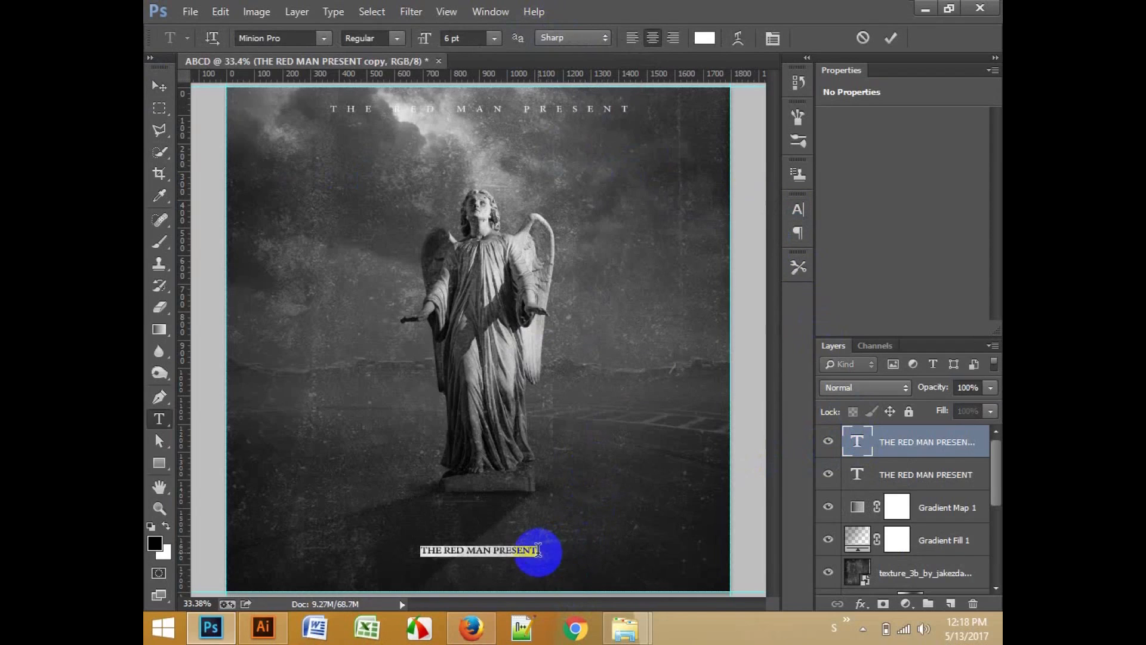
{"action": "left_click", "coordinate": [353, 544]}
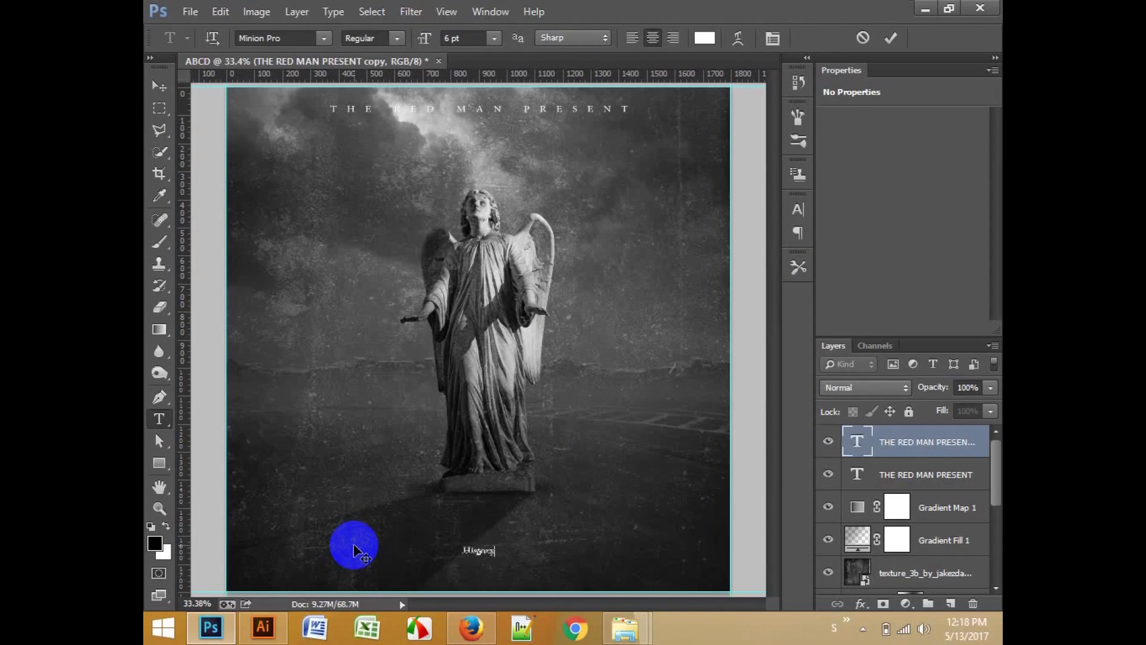
Step: Try the "History" title at 31 pt in the Guilias and Honey Script fonts
{"action": "left_click_drag", "start_coordinate": [425, 41], "coordinate": [449, 40]}
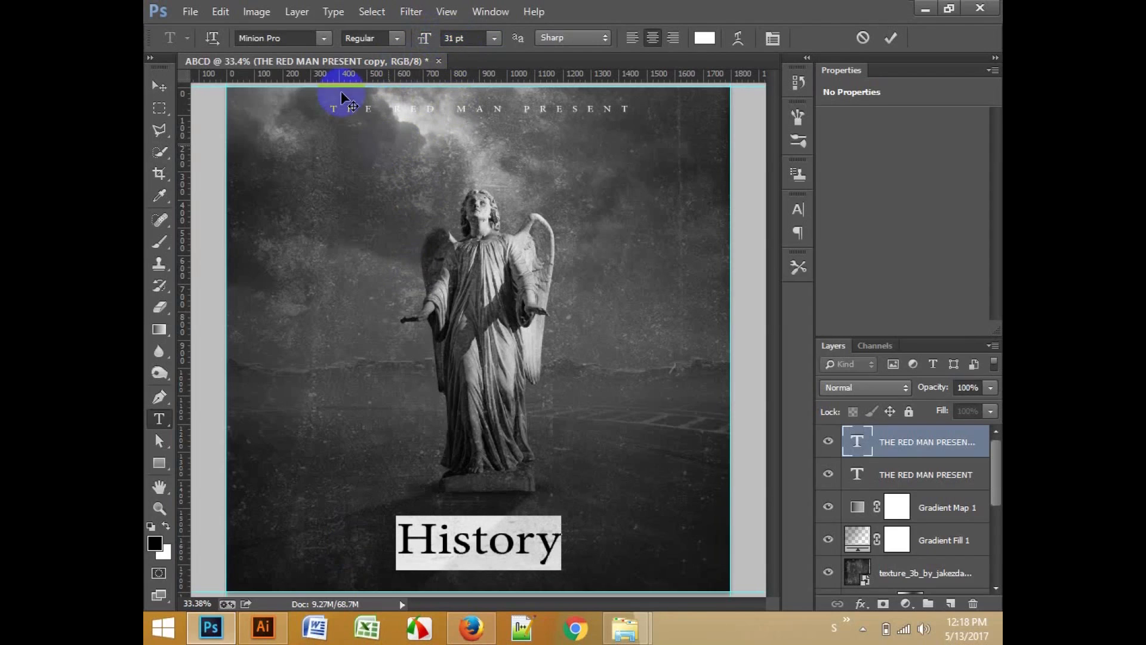
{"action": "left_click", "coordinate": [321, 38]}
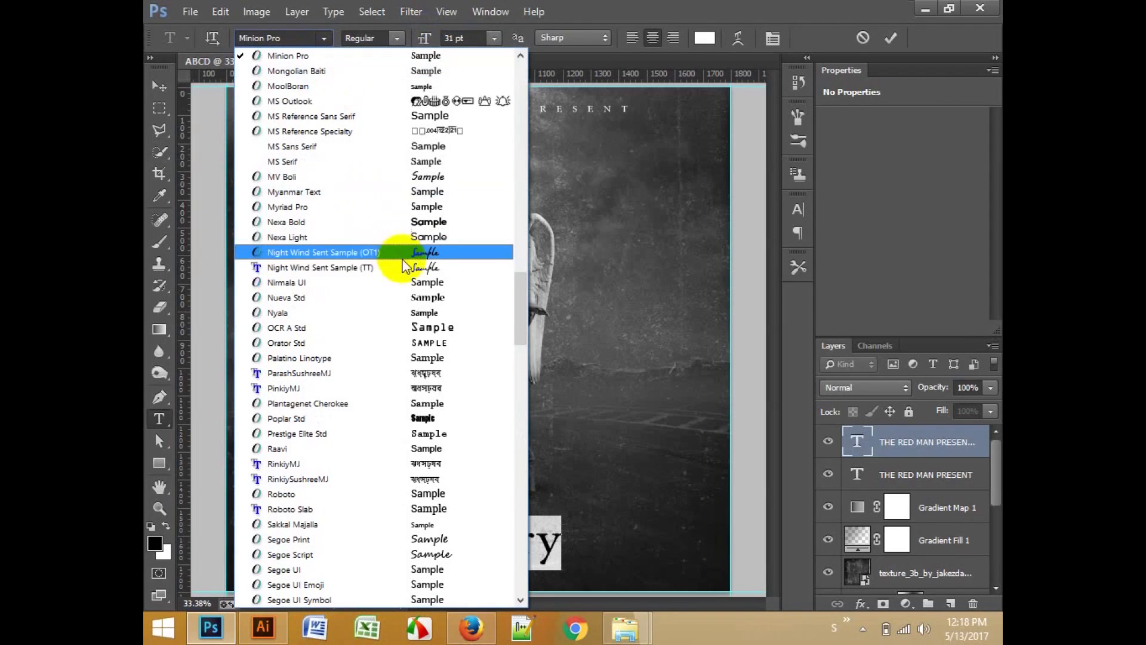
{"action": "scroll", "coordinate": [486, 523], "scroll_direction": "down", "scroll_amount": 14}
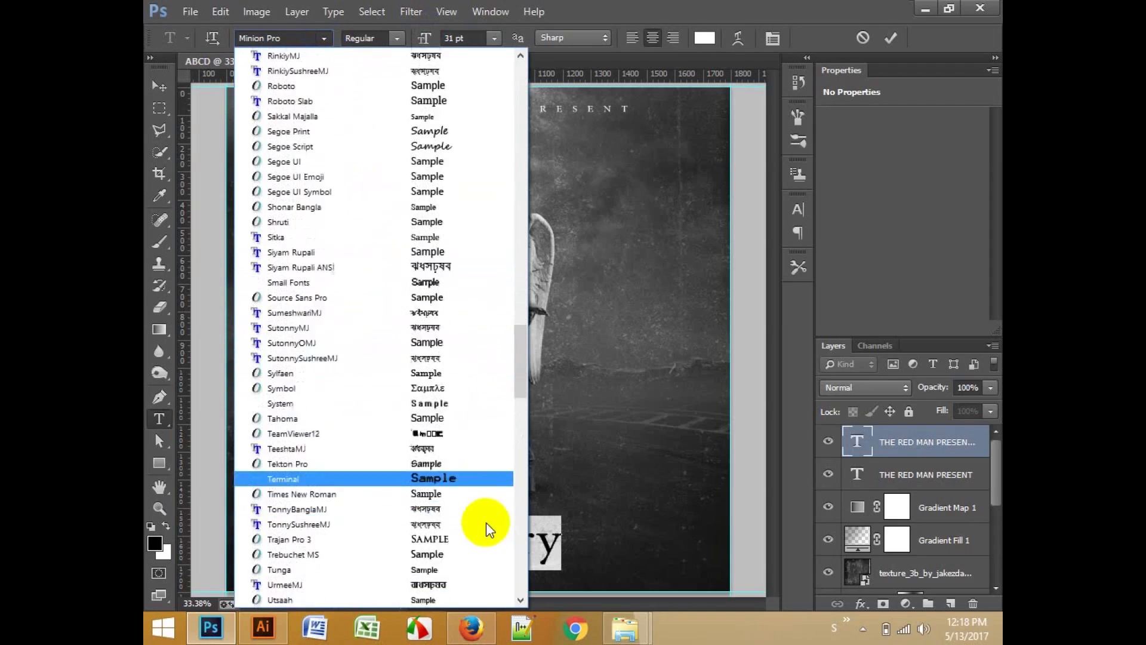
{"action": "scroll", "coordinate": [485, 522], "scroll_direction": "down", "scroll_amount": 4}
{"action": "left_click_drag", "start_coordinate": [523, 385], "coordinate": [517, 156]}
{"action": "scroll", "coordinate": [487, 417], "scroll_direction": "down", "scroll_amount": 4}
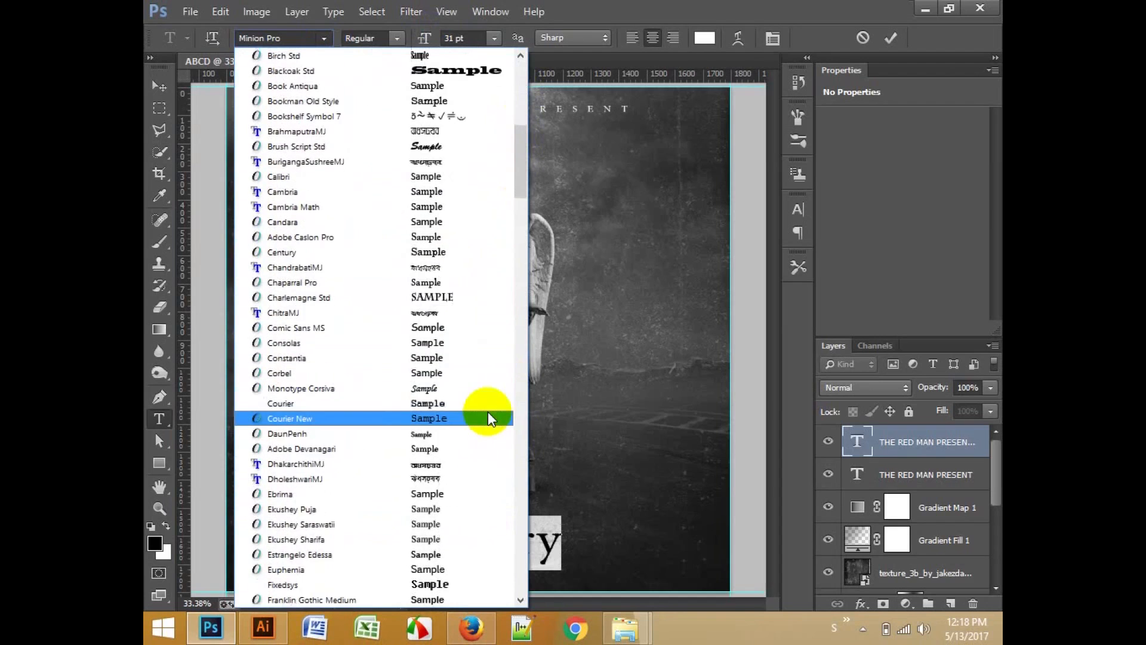
{"action": "scroll", "coordinate": [487, 418], "scroll_direction": "down", "scroll_amount": 5}
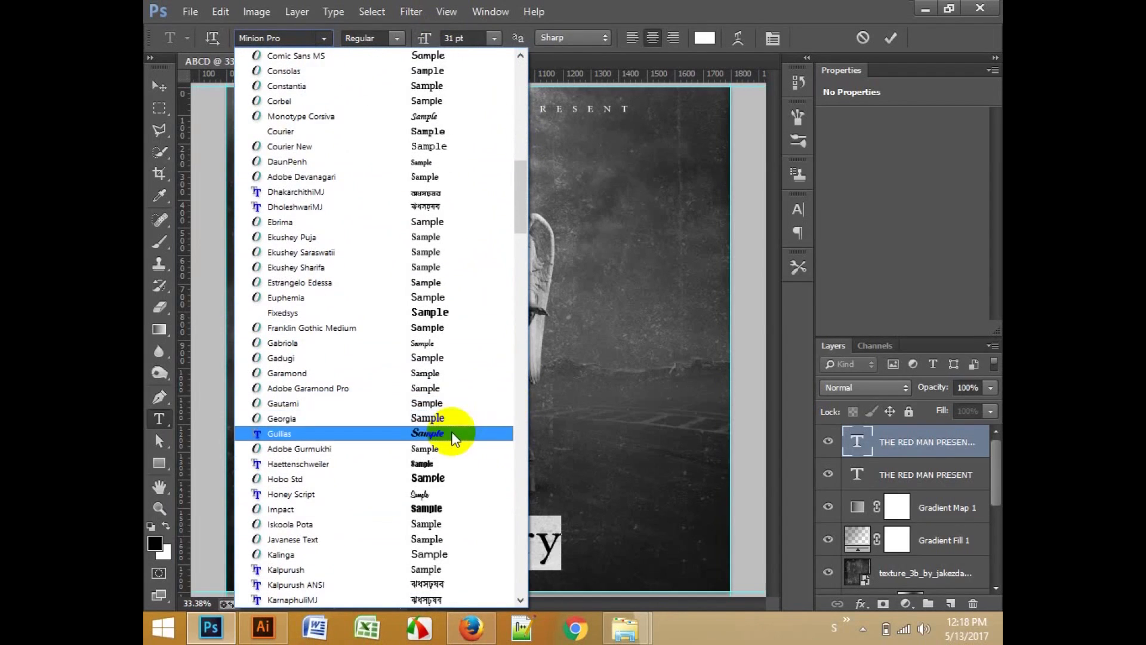
{"action": "left_click", "coordinate": [452, 432]}
{"action": "left_click", "coordinate": [327, 37]}
{"action": "left_click", "coordinate": [364, 117]}
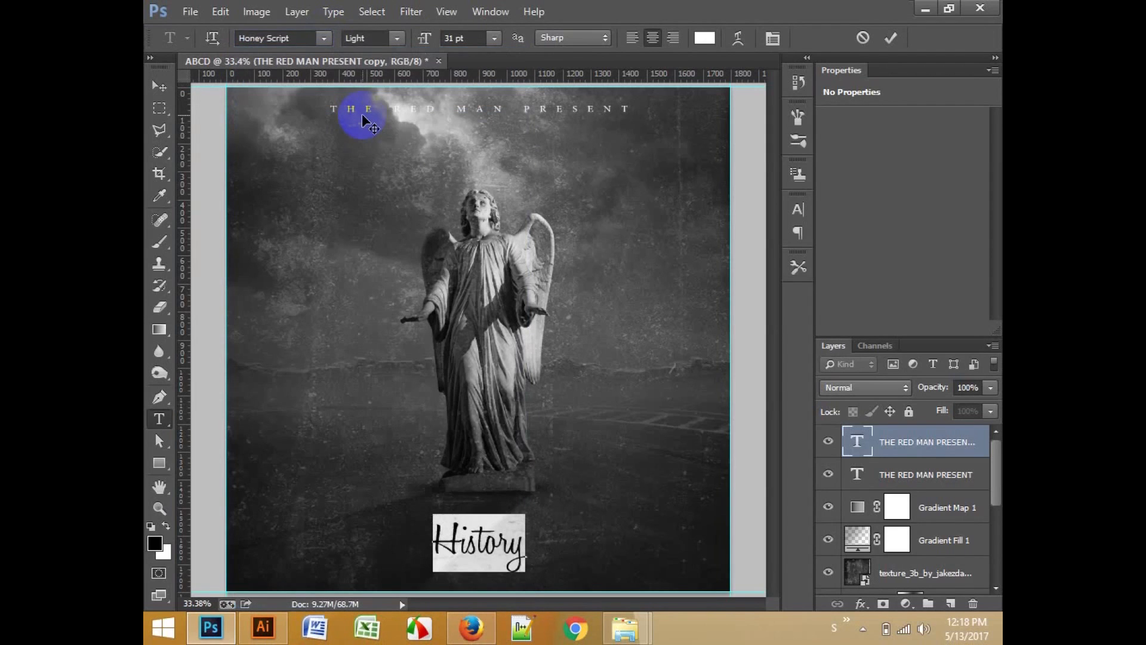
Step: Set the "History" title in Messenger Pigeons Personal Use at 36 pt, commit it and shift it slightly upward
{"action": "left_click", "coordinate": [325, 37]}
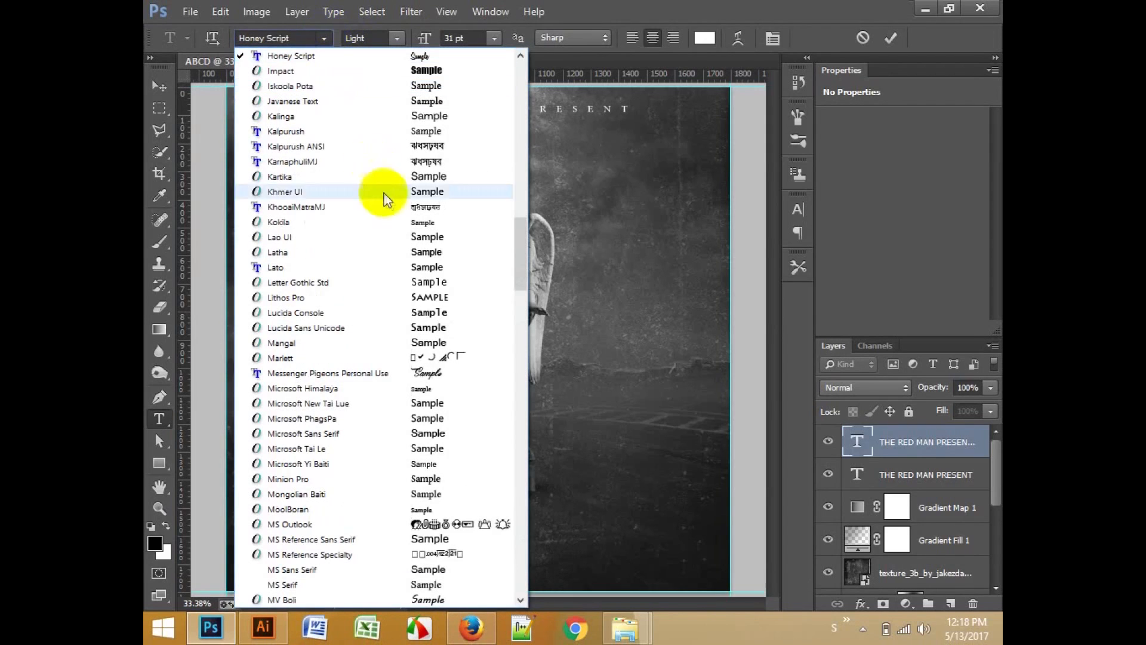
{"action": "left_click", "coordinate": [452, 372]}
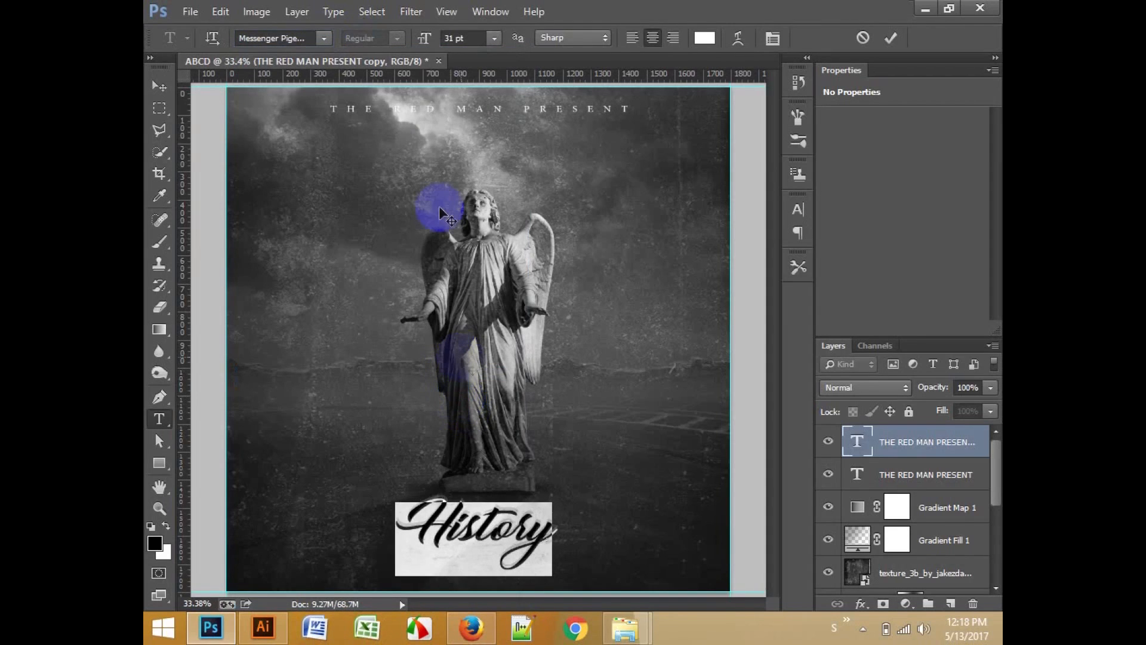
{"action": "left_click_drag", "start_coordinate": [494, 38], "coordinate": [490, 268]}
{"action": "left_click", "coordinate": [889, 42]}
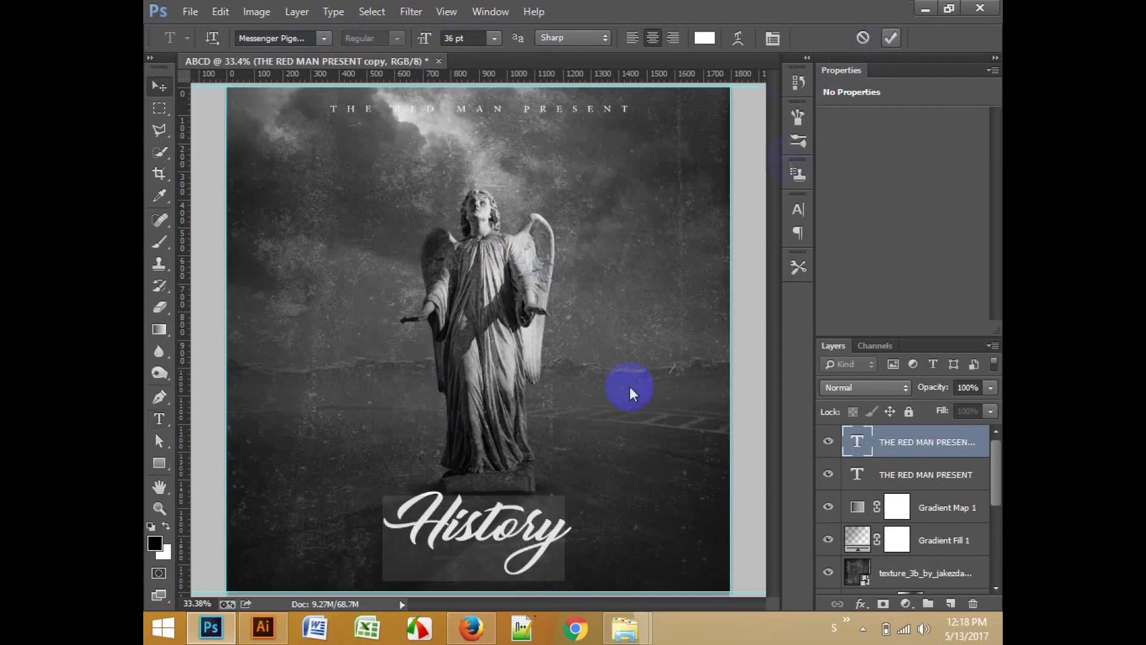
{"action": "key", "text": "v"}
{"action": "left_click_drag", "start_coordinate": [583, 459], "coordinate": [583, 456]}
Step: Duplicate the "History" title, change the copy's text to "The", shrink it and place it just above the "Hi" of "History"
{"action": "scroll", "coordinate": [539, 539], "scroll_direction": "up", "scroll_amount": 1}
{"action": "scroll", "coordinate": [535, 534], "scroll_direction": "up", "scroll_amount": 5}
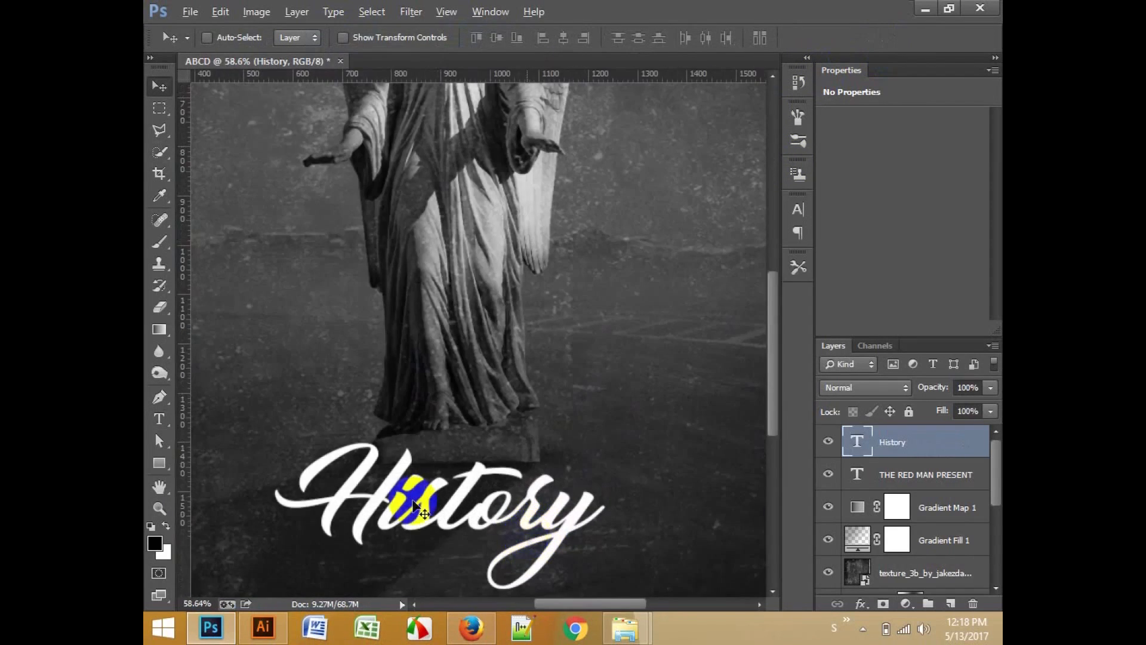
{"action": "scroll", "coordinate": [411, 503], "scroll_direction": "down", "scroll_amount": 2}
{"action": "left_click_drag", "start_coordinate": [463, 445], "coordinate": [462, 395]}
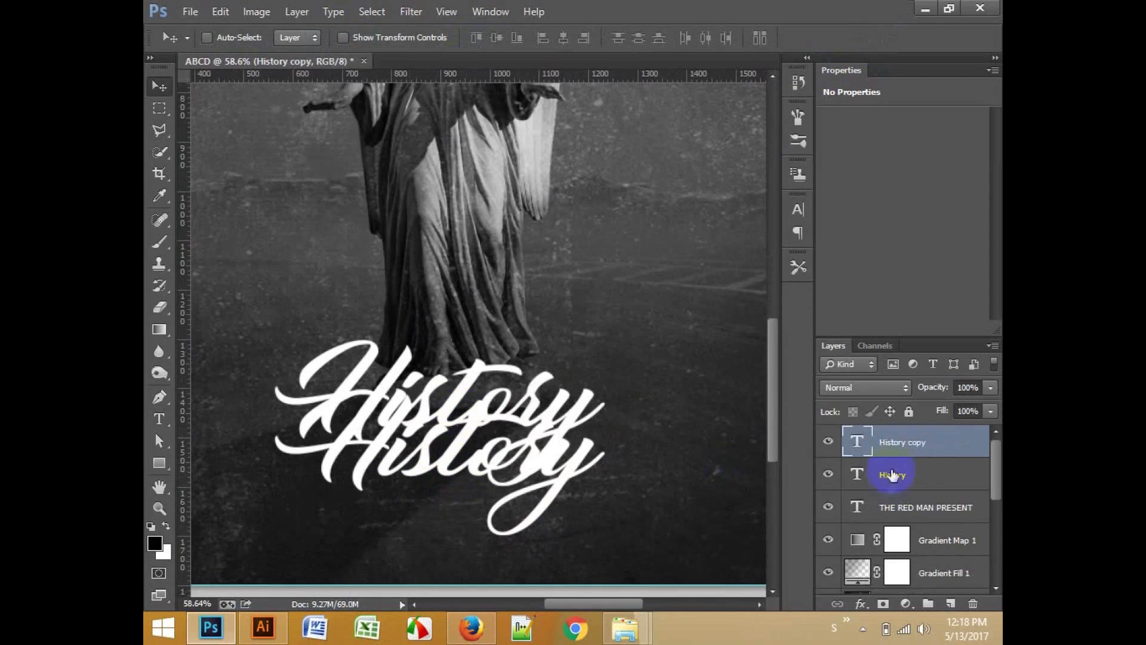
{"action": "double_click", "coordinate": [857, 443]}
{"action": "type", "text": "The"}
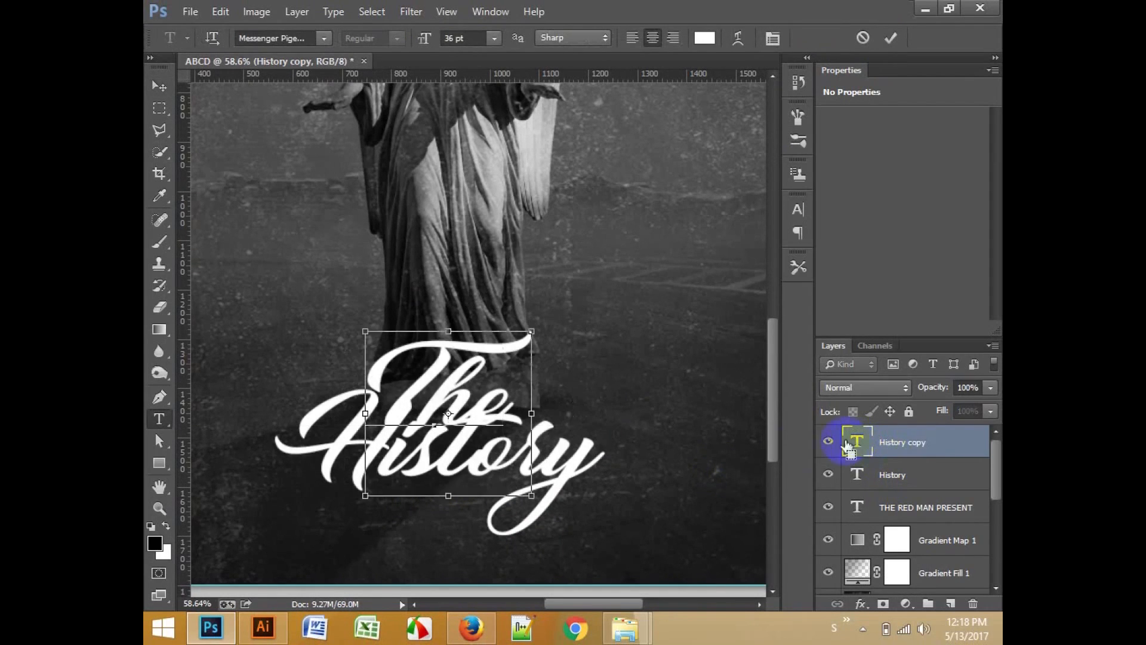
{"action": "key", "text": "ctrl+a"}
{"action": "left_click_drag", "start_coordinate": [423, 42], "coordinate": [389, 37]}
{"action": "mouse_move", "coordinate": [512, 348]}
{"action": "left_mouse_down"}
{"action": "mouse_move", "coordinate": [500, 340]}
{"action": "mouse_move", "coordinate": [501, 356]}
{"action": "left_mouse_up"}
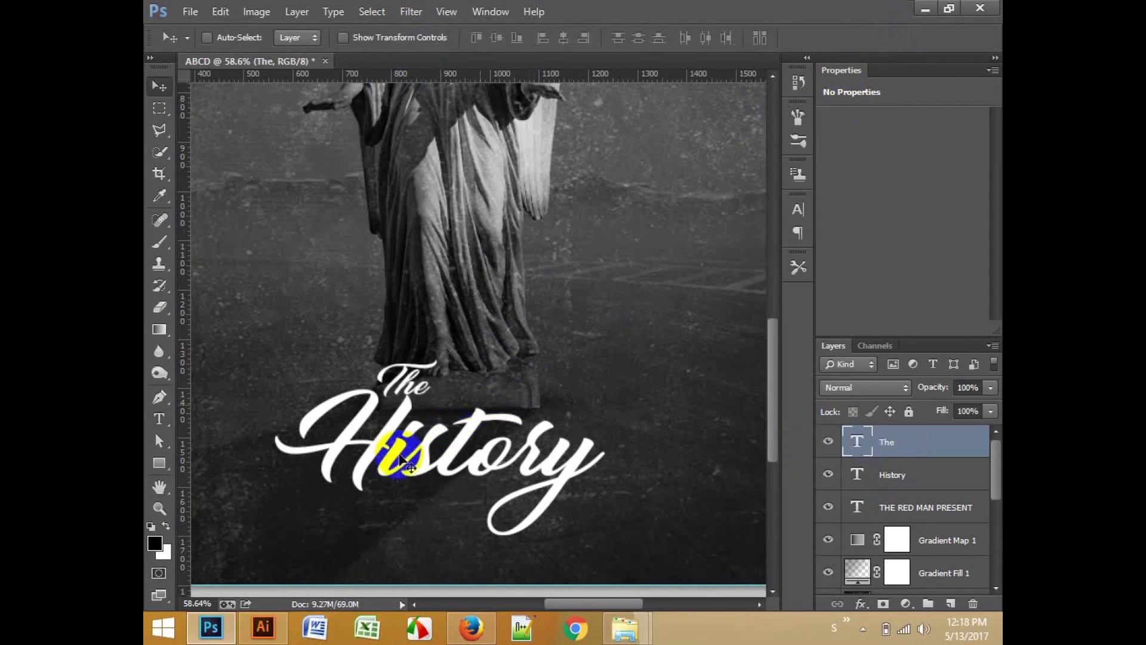
Step: Enlarge the word "The" slightly with Free Transform, keeping it above "History"
{"action": "key", "text": "ctrl+t"}
{"action": "left_click_drag", "start_coordinate": [426, 364], "coordinate": [457, 384]}
{"action": "key", "text": "Return"}
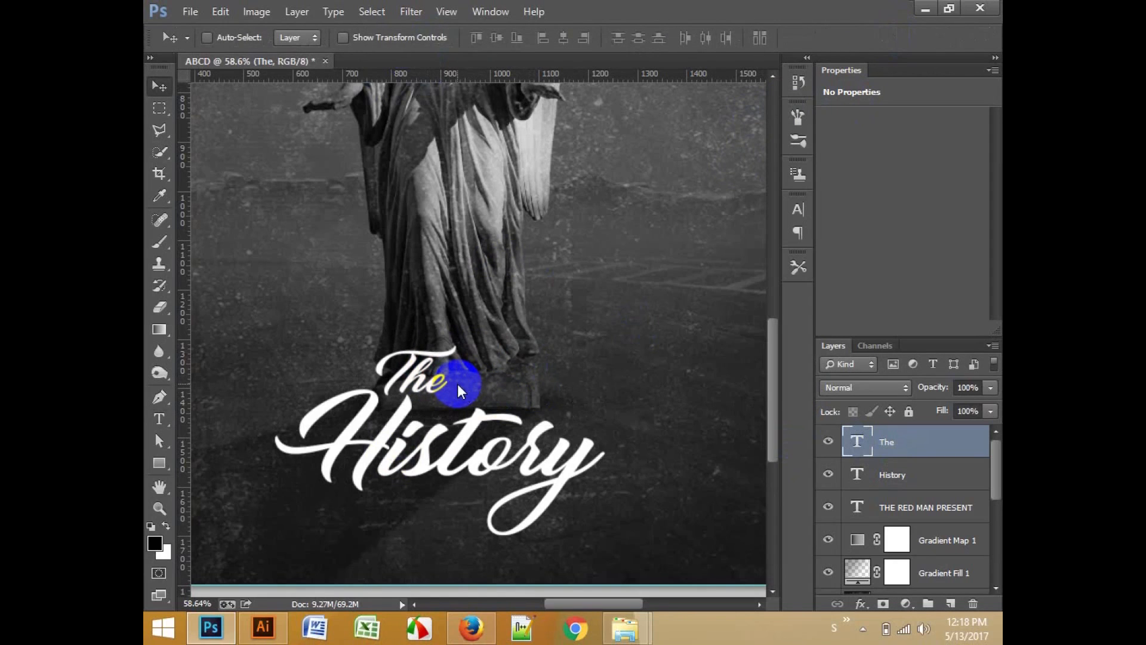
Step: Move the angel statue up slightly together with its brightness adjustment, Layer 3 and the Shape 1 shadow
{"action": "key", "text": "ctrl+0"}
{"action": "left_click", "coordinate": [913, 472], "text": "shift"}
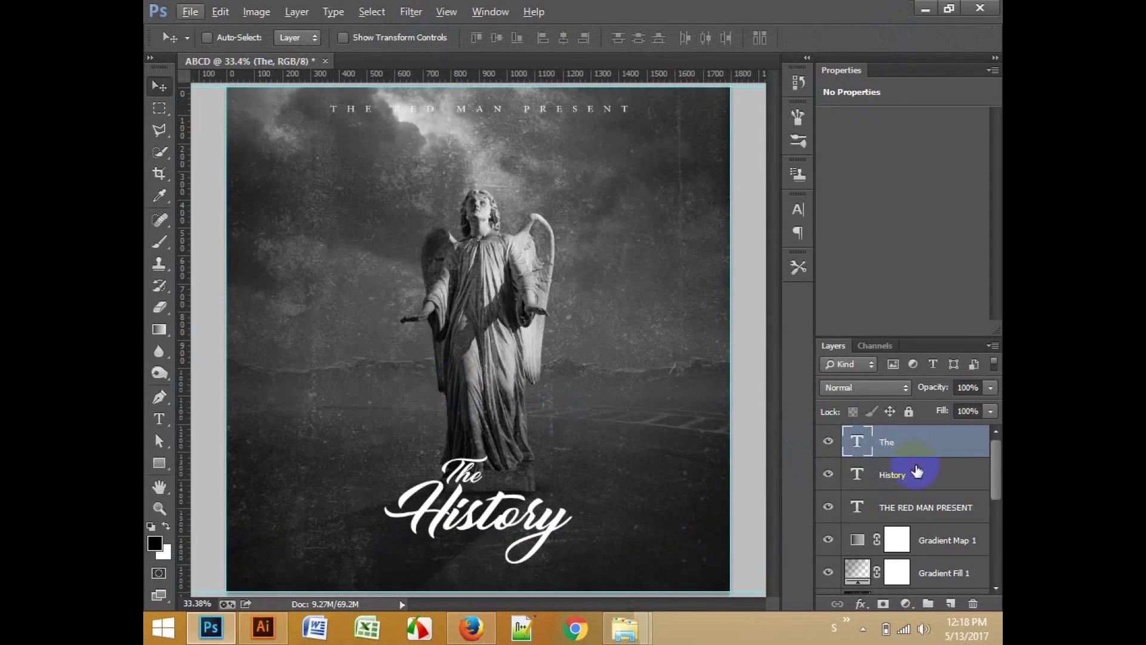
{"action": "left_click_drag", "start_coordinate": [595, 494], "coordinate": [582, 470]}
{"action": "scroll", "coordinate": [883, 510], "scroll_direction": "down", "scroll_amount": 5}
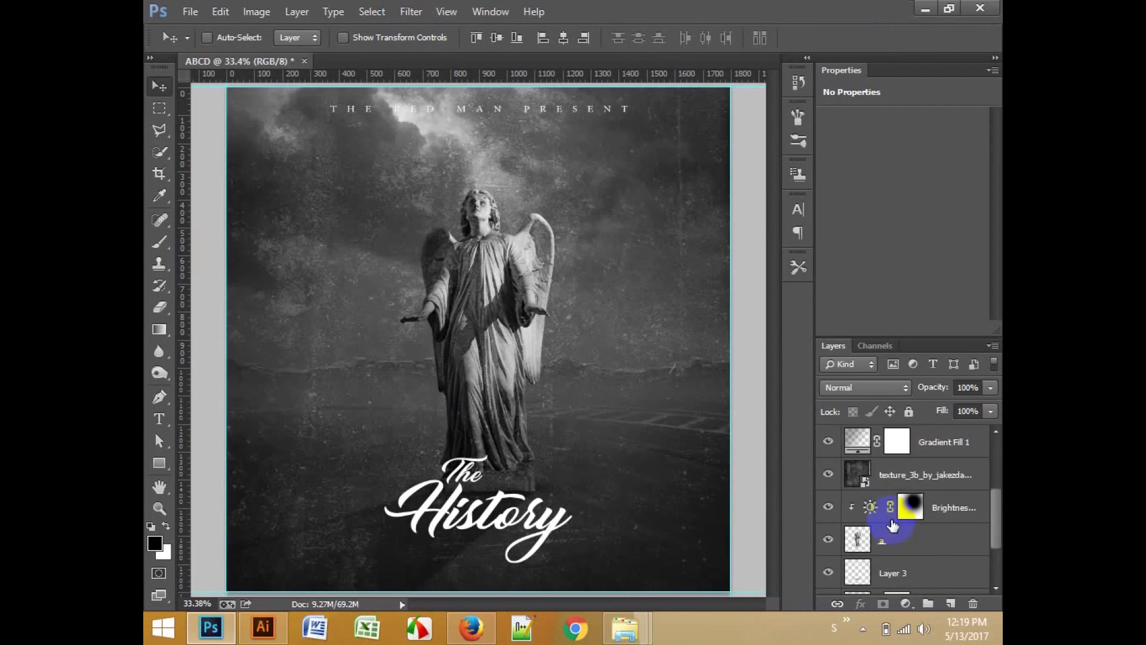
{"action": "left_click", "coordinate": [947, 440]}
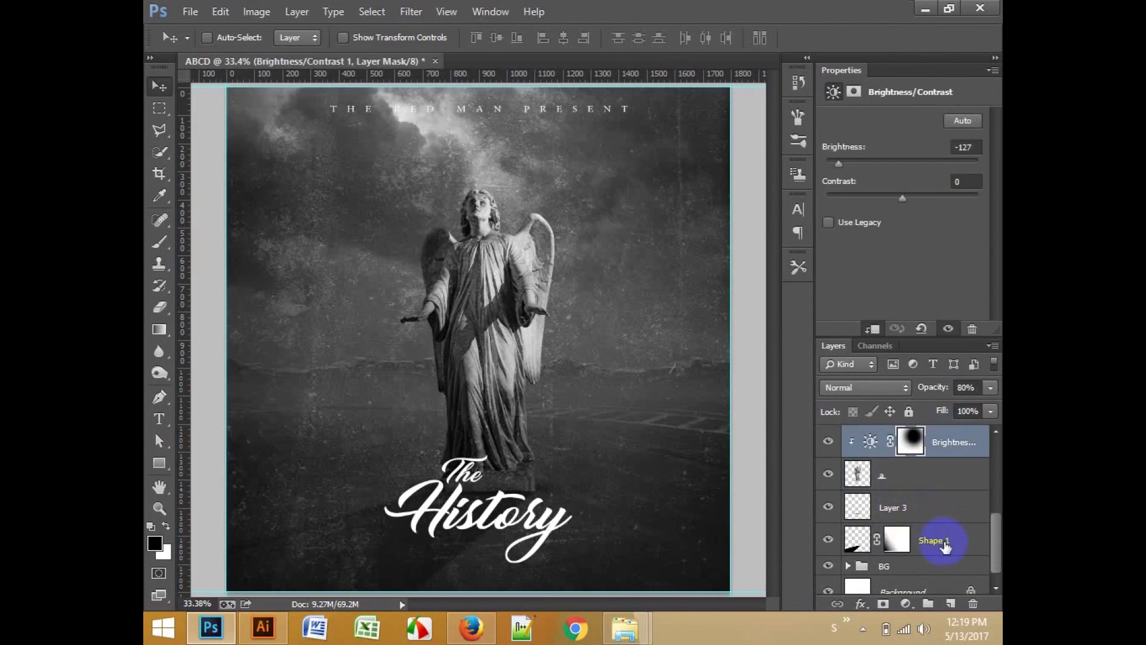
{"action": "left_click", "coordinate": [946, 550], "text": "shift"}
{"action": "left_click_drag", "start_coordinate": [600, 465], "coordinate": [602, 459]}
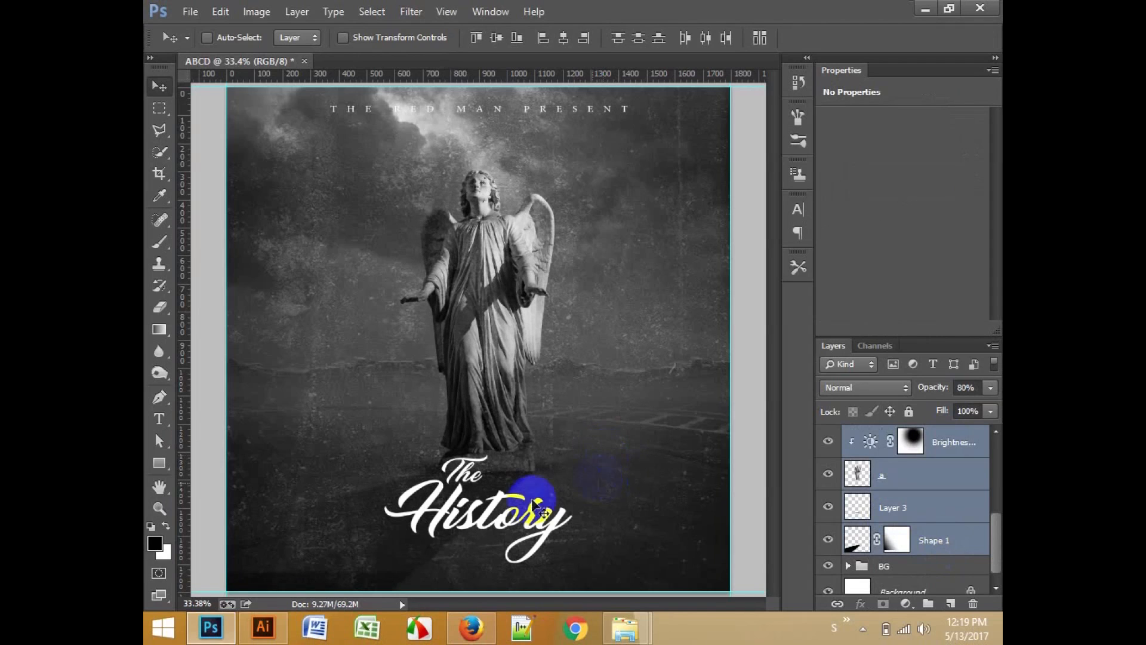
Step: Try painting out the lower-left end of the shadow on the Shape 1 layer mask with a large brush
{"action": "left_click", "coordinate": [897, 540]}
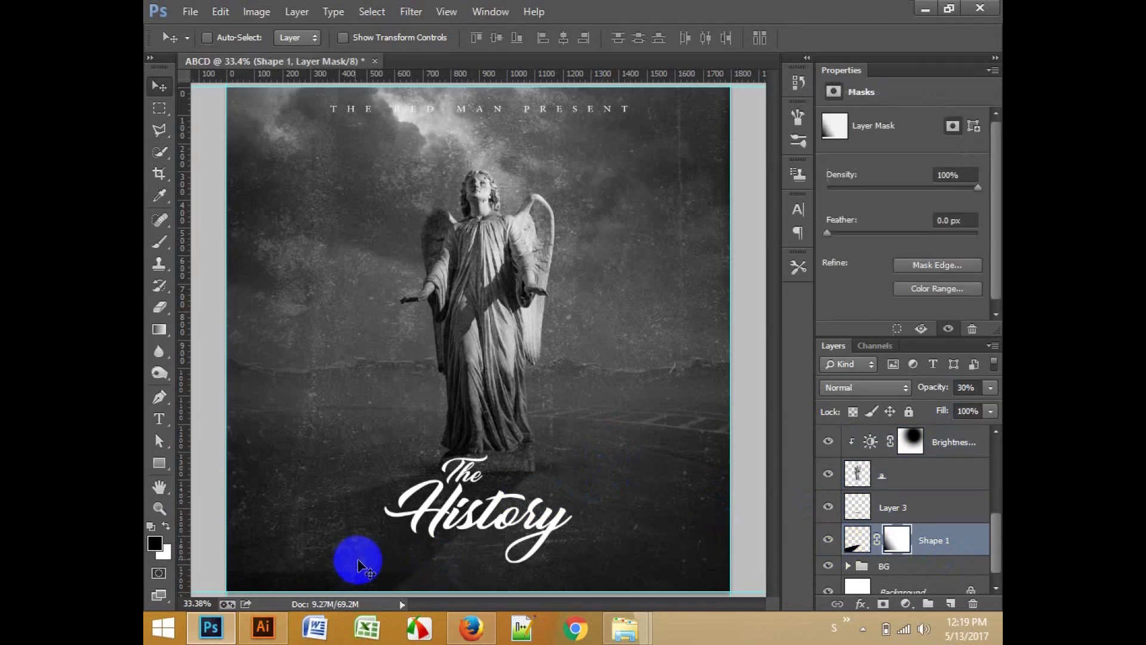
{"action": "left_click", "coordinate": [167, 307]}
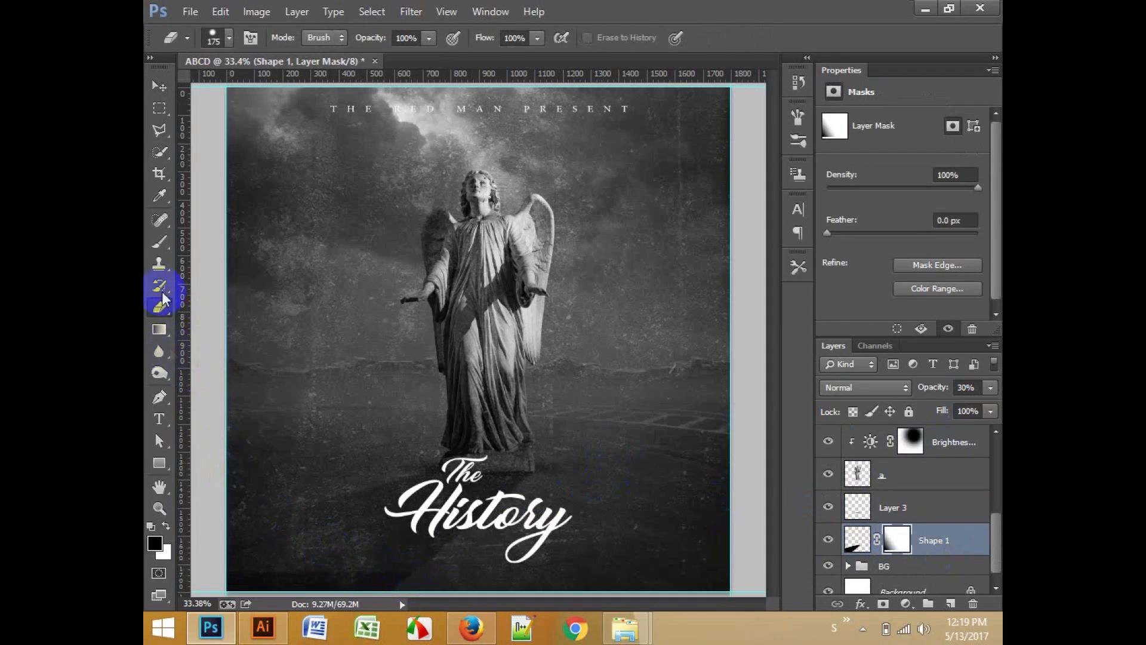
{"action": "left_click", "coordinate": [162, 244]}
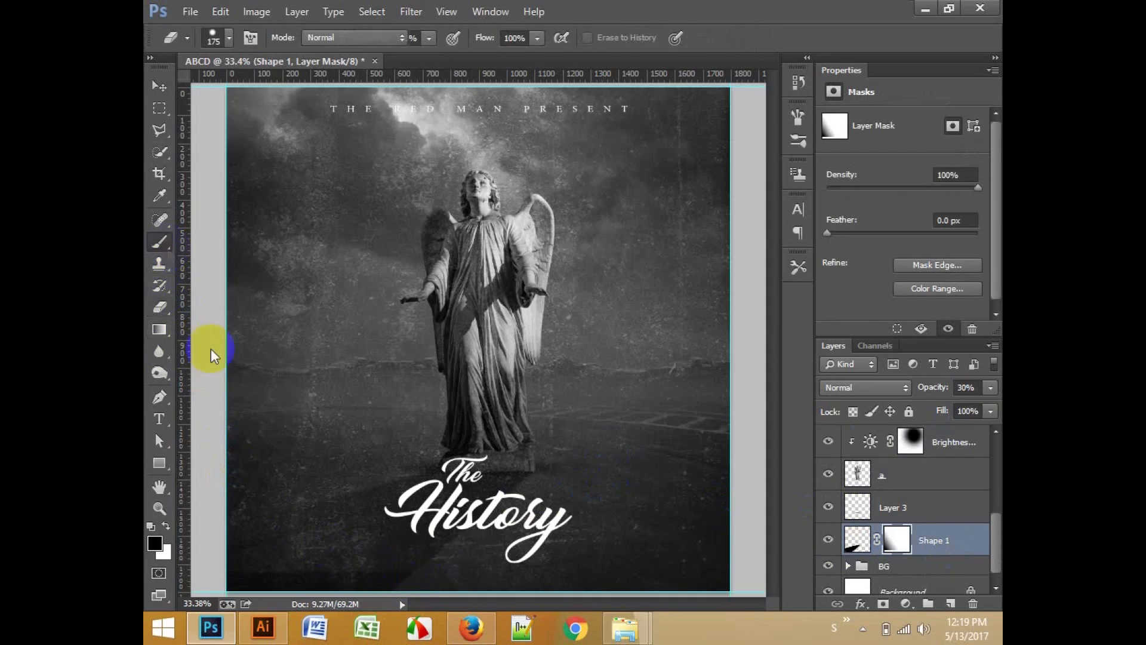
{"action": "left_click", "coordinate": [282, 582]}
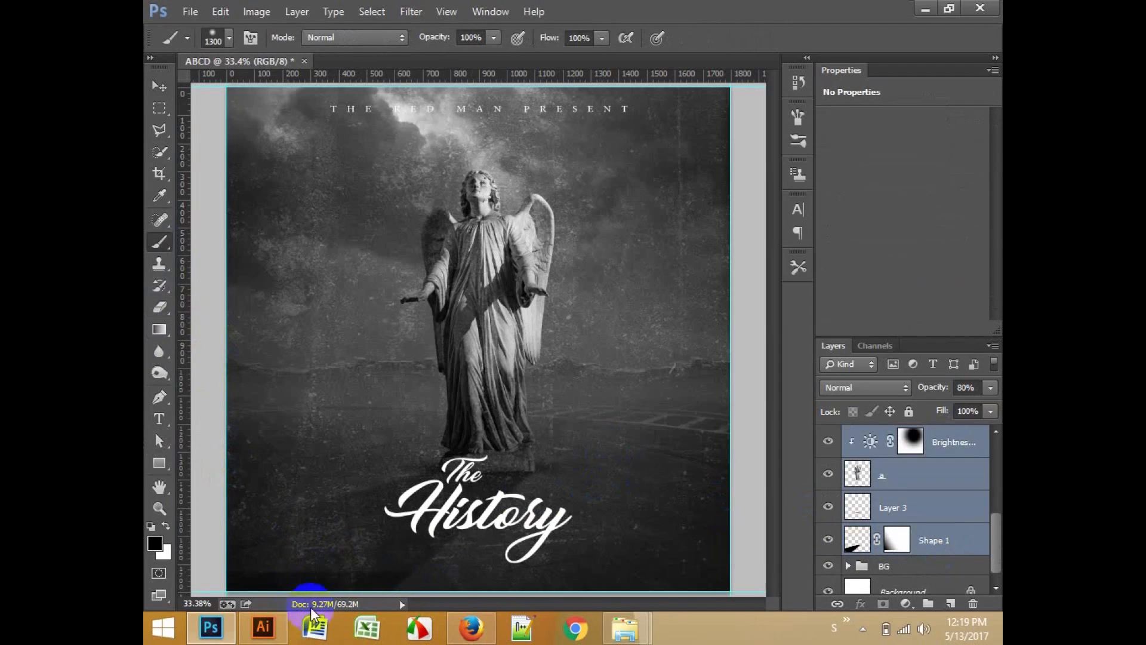
Step: Redraw the gradient on the Shape 1 layer mask from the lower-left ground toward the statue's base to fade the shadow's far end
{"action": "left_click", "coordinate": [889, 549]}
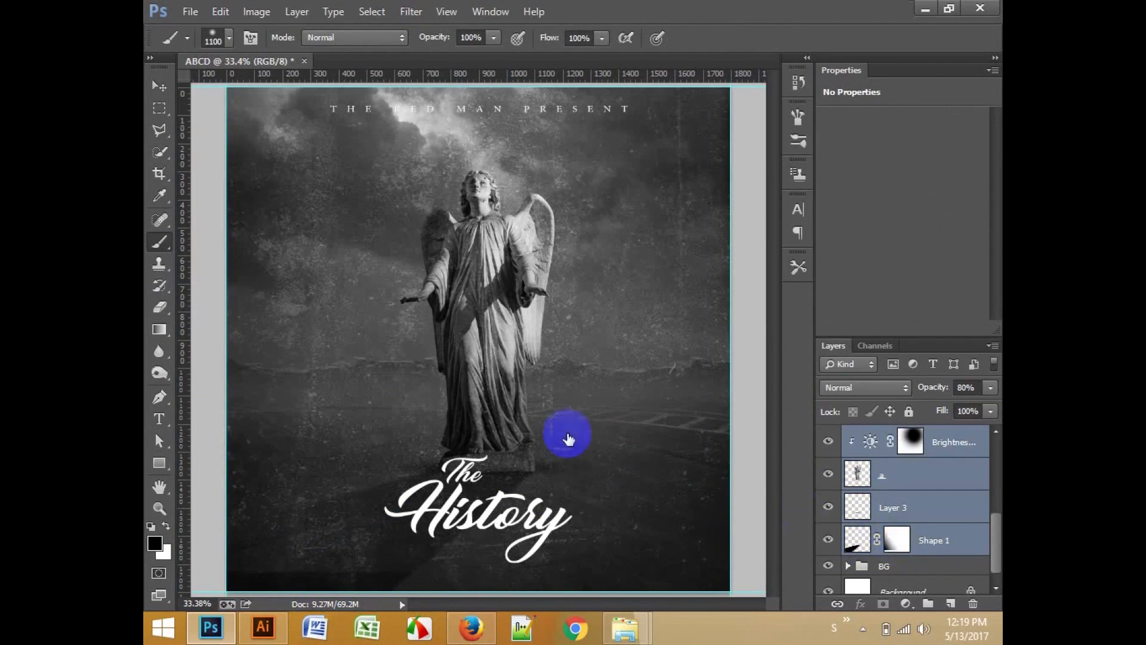
{"action": "left_click", "coordinate": [159, 329]}
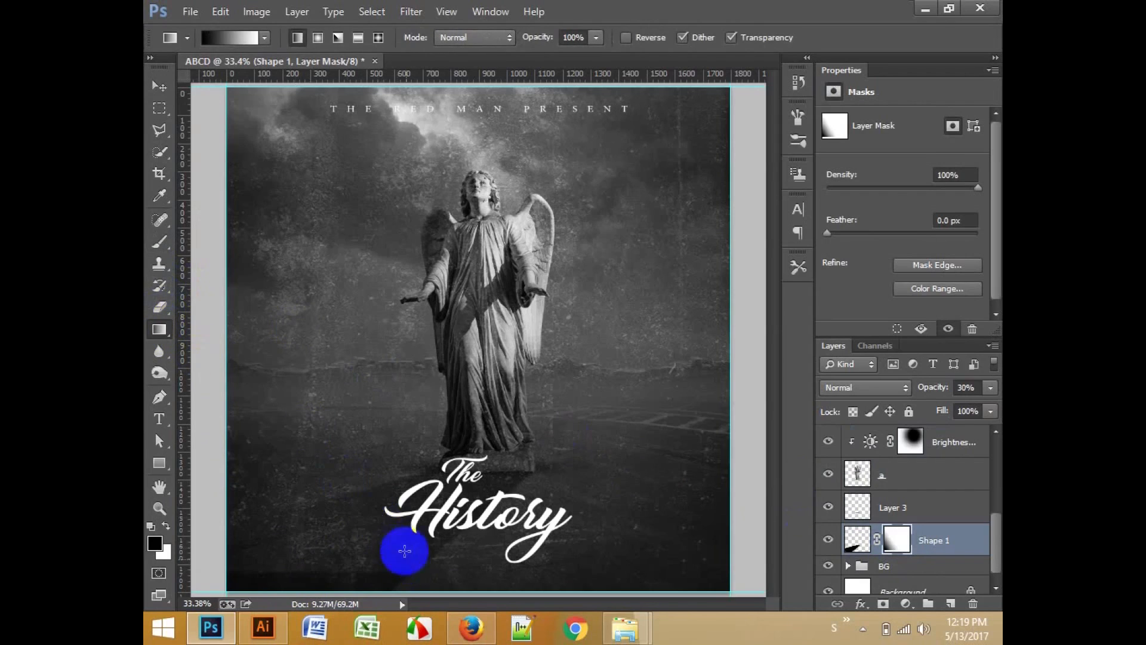
{"action": "left_click_drag", "start_coordinate": [443, 491], "coordinate": [470, 465]}
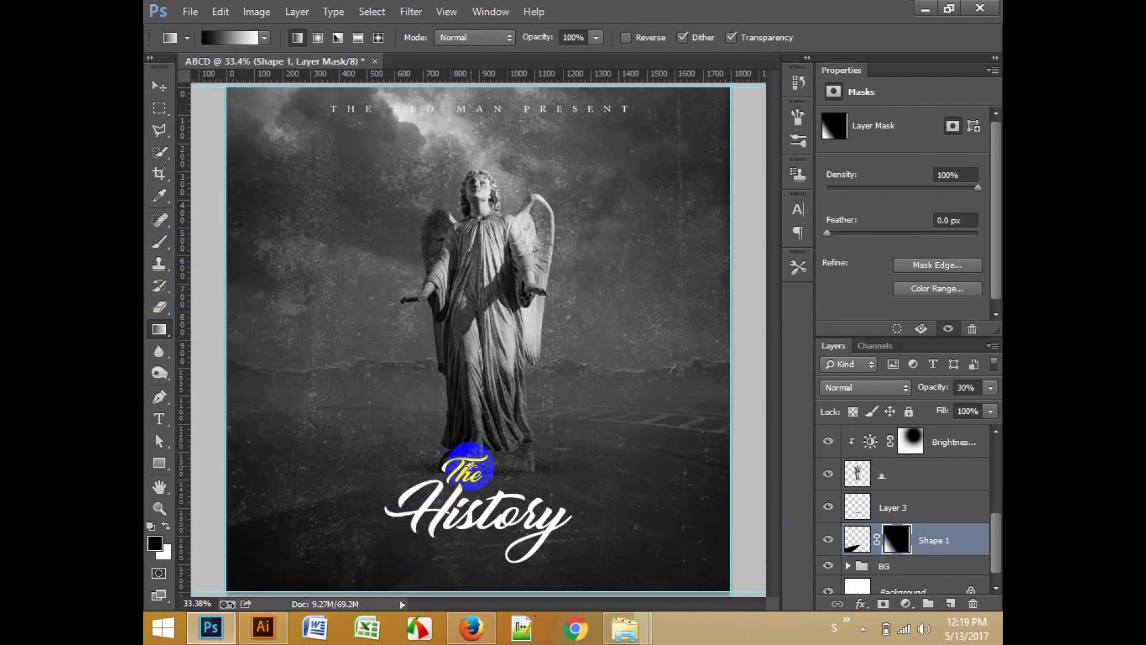
{"action": "left_click_drag", "start_coordinate": [282, 589], "coordinate": [504, 459]}
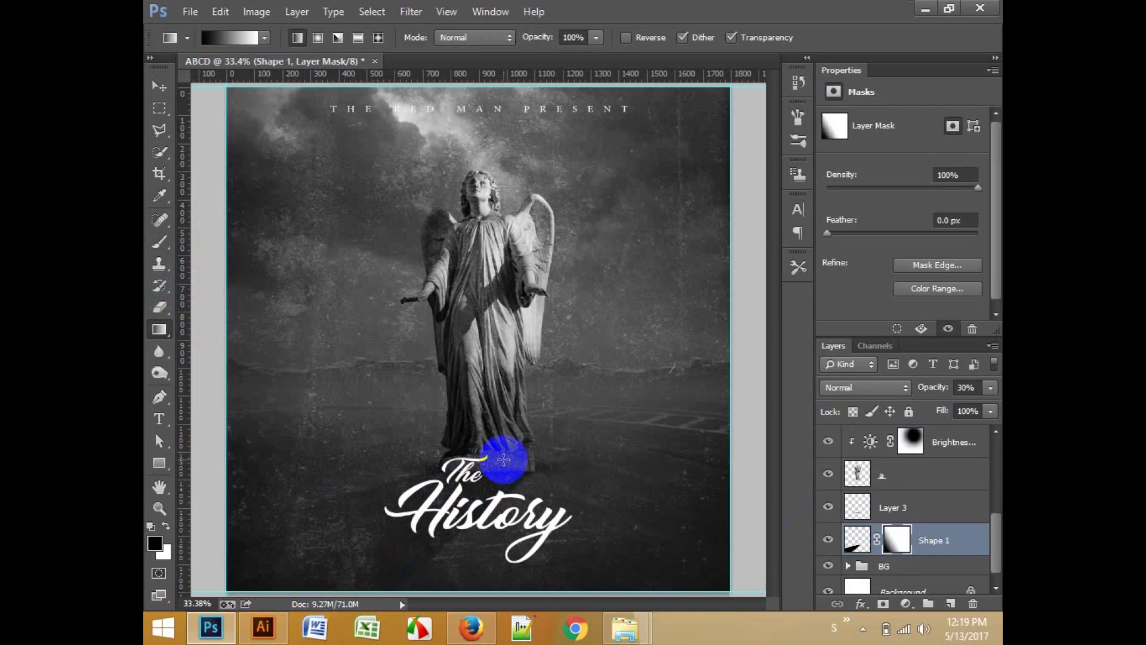
{"action": "left_click_drag", "start_coordinate": [362, 578], "coordinate": [498, 458]}
{"action": "left_click_drag", "start_coordinate": [398, 543], "coordinate": [494, 439]}
{"action": "left_click_drag", "start_coordinate": [371, 583], "coordinate": [495, 454]}
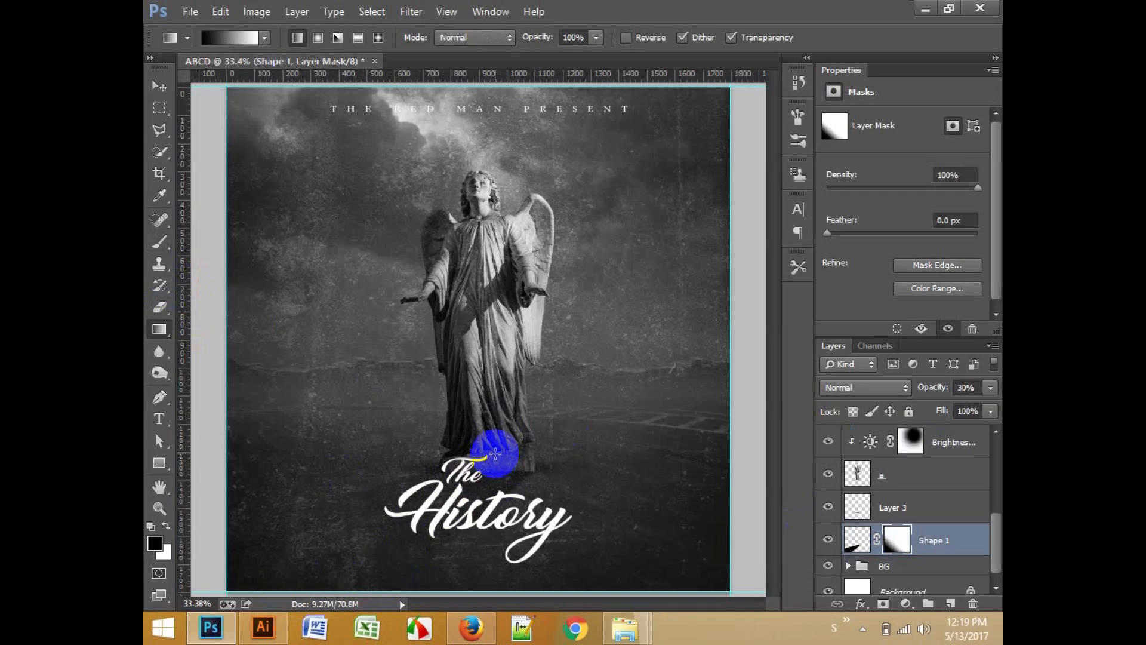
Step: Duplicate the "THE RED MAN PRESENT" heading and place the copy near the cover's bottom edge, below "History"
{"action": "left_click", "coordinate": [158, 85]}
{"action": "scroll", "coordinate": [924, 503], "scroll_direction": "up", "scroll_amount": 4}
{"action": "scroll", "coordinate": [924, 504], "scroll_direction": "up", "scroll_amount": 2}
{"action": "left_click", "coordinate": [925, 452]}
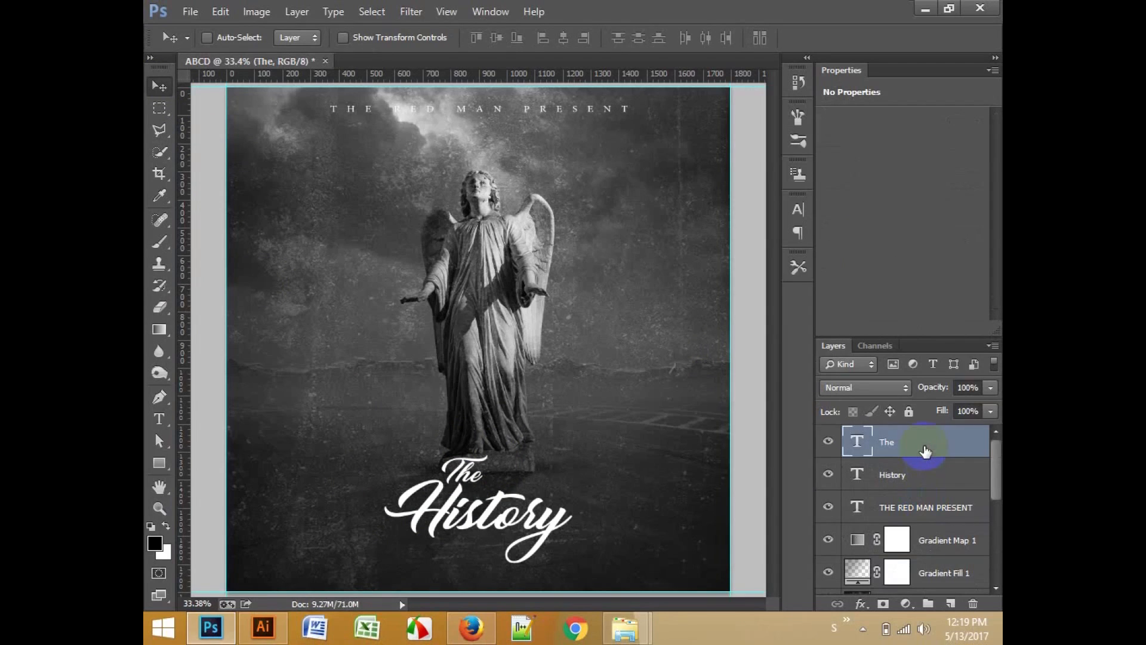
{"action": "left_click", "coordinate": [919, 502]}
{"action": "left_click_drag", "start_coordinate": [517, 117], "coordinate": [588, 580]}
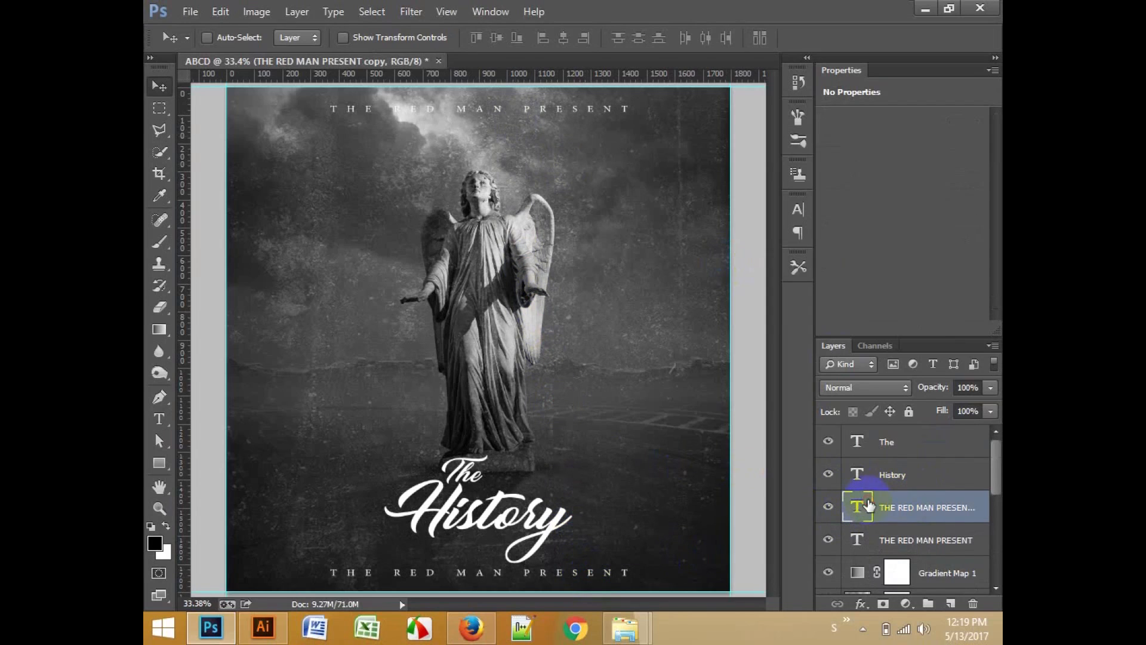
Step: Set the tracking of the lower "THE RED MAN PRESENT" line to 100 and move it directly under "History", left of the y's tail
{"action": "double_click", "coordinate": [868, 506]}
{"action": "left_click", "coordinate": [798, 209]}
{"action": "left_click", "coordinate": [733, 263]}
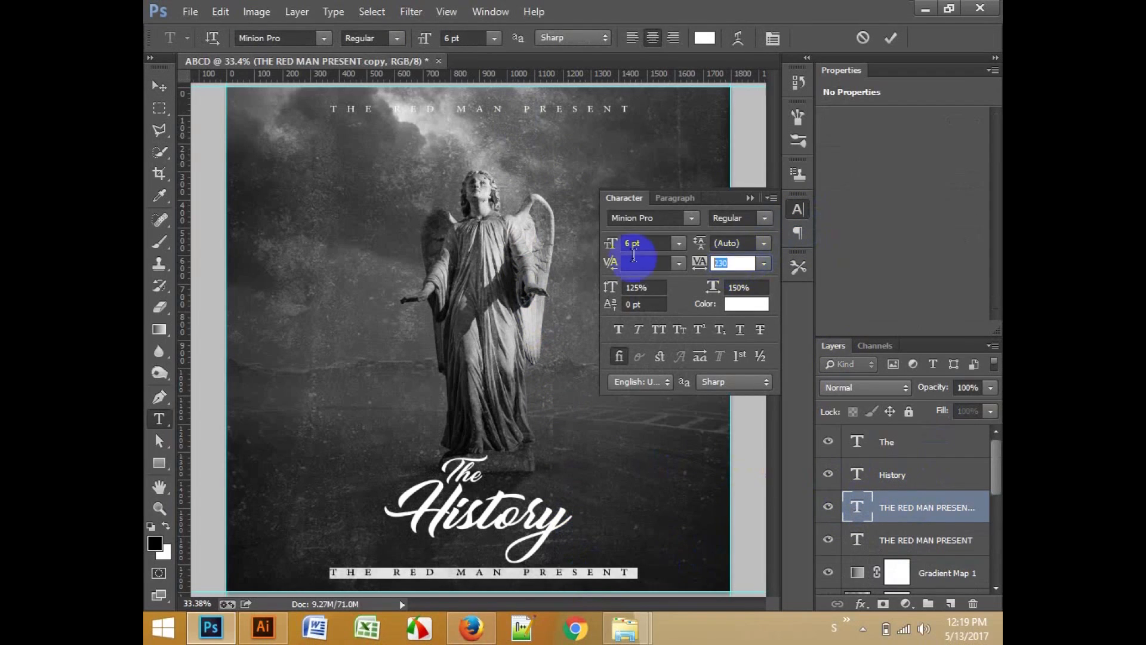
{"action": "type", "text": "10"}
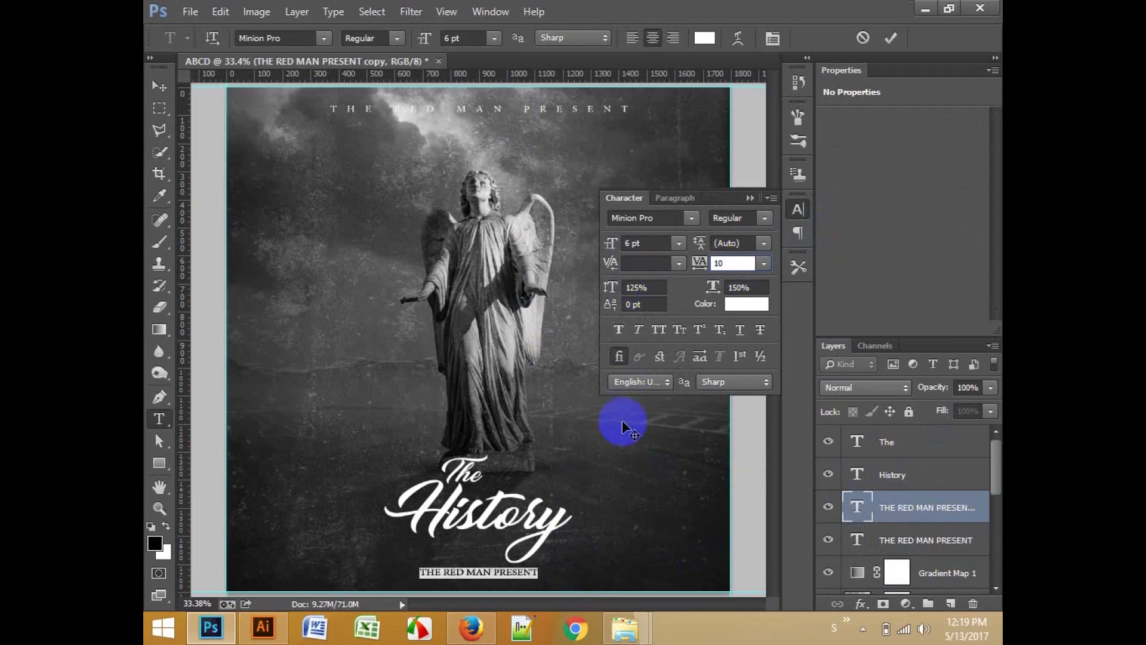
{"action": "left_click", "coordinate": [750, 198]}
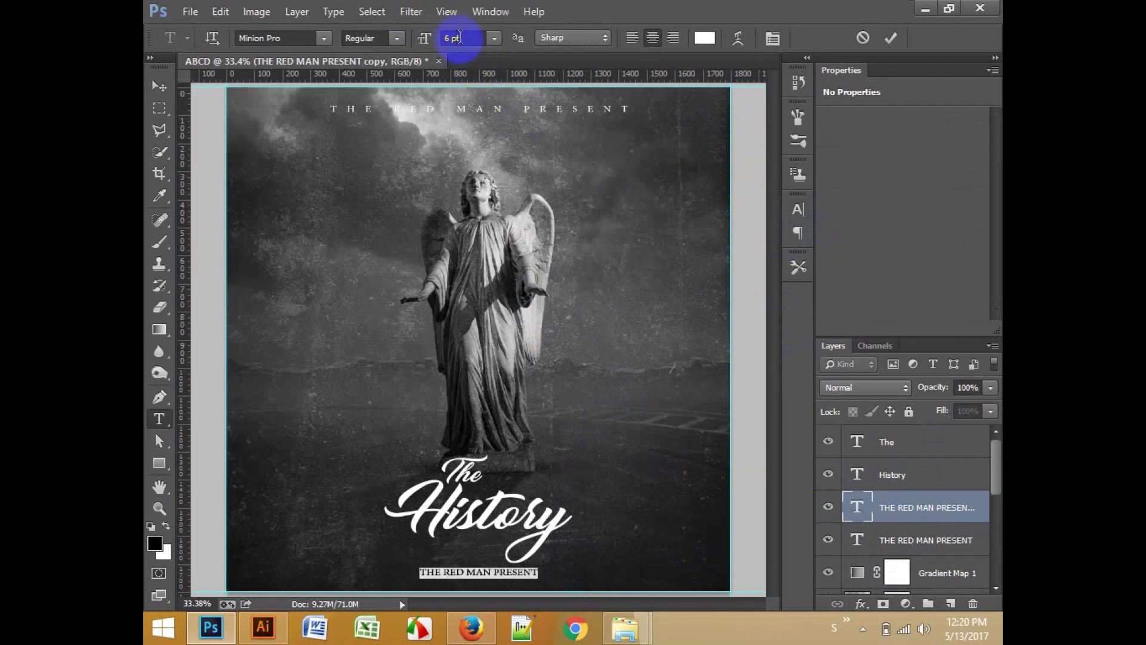
{"action": "left_click", "coordinate": [798, 209]}
{"action": "left_click", "coordinate": [745, 262]}
{"action": "type", "text": "00"}
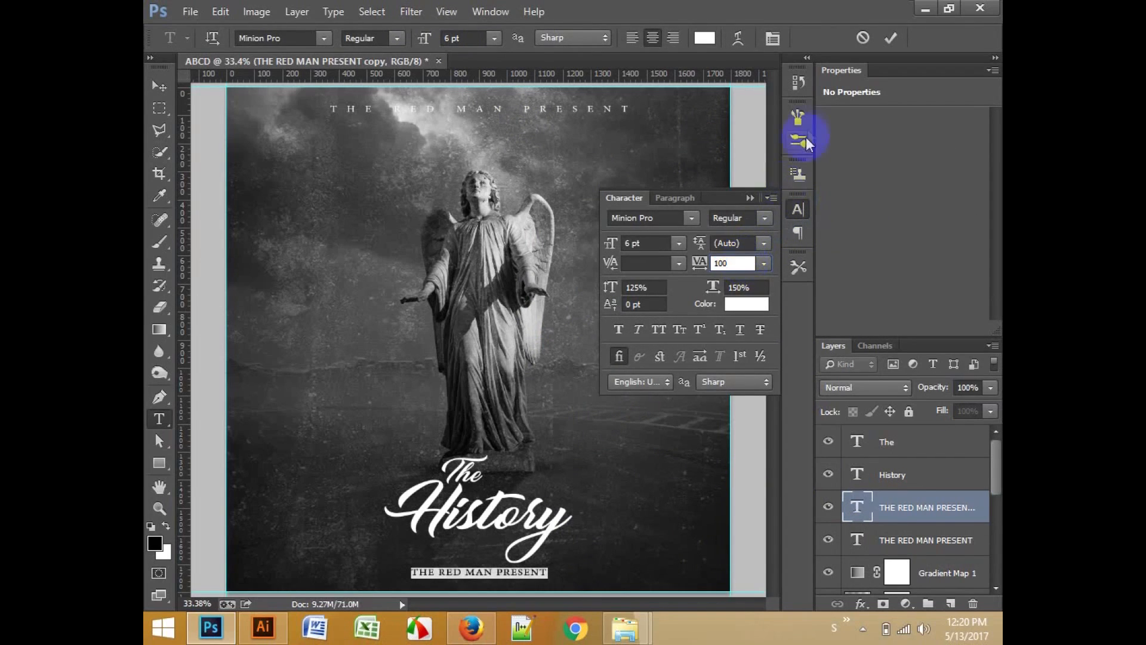
{"action": "left_click", "coordinate": [750, 198]}
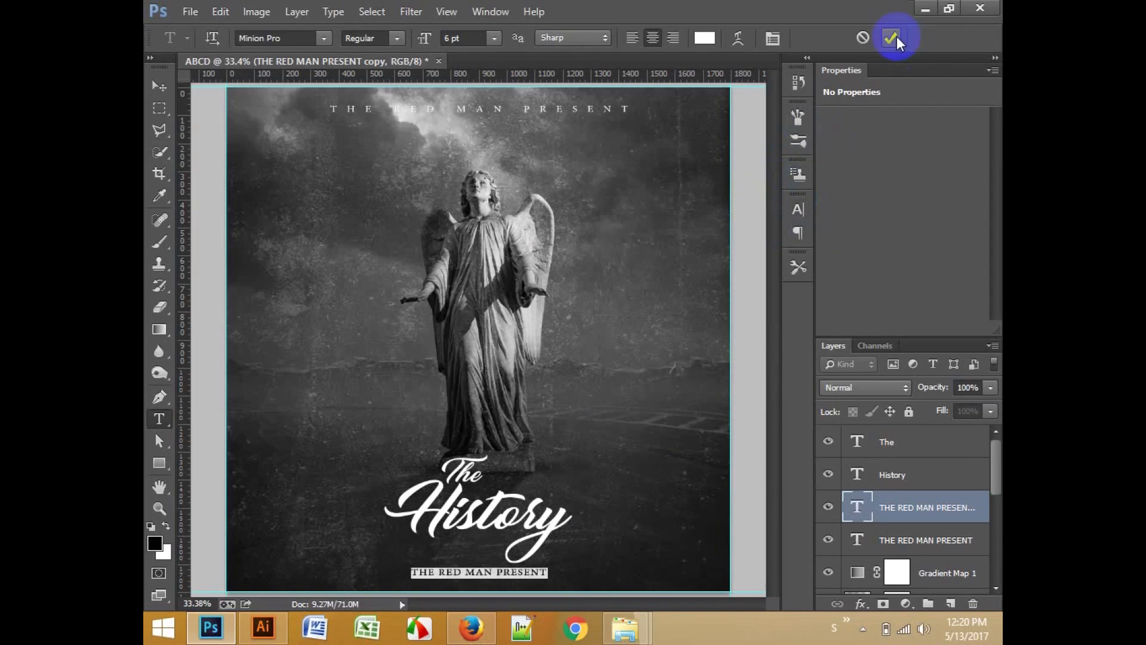
{"action": "left_click", "coordinate": [892, 39]}
{"action": "key", "text": "v"}
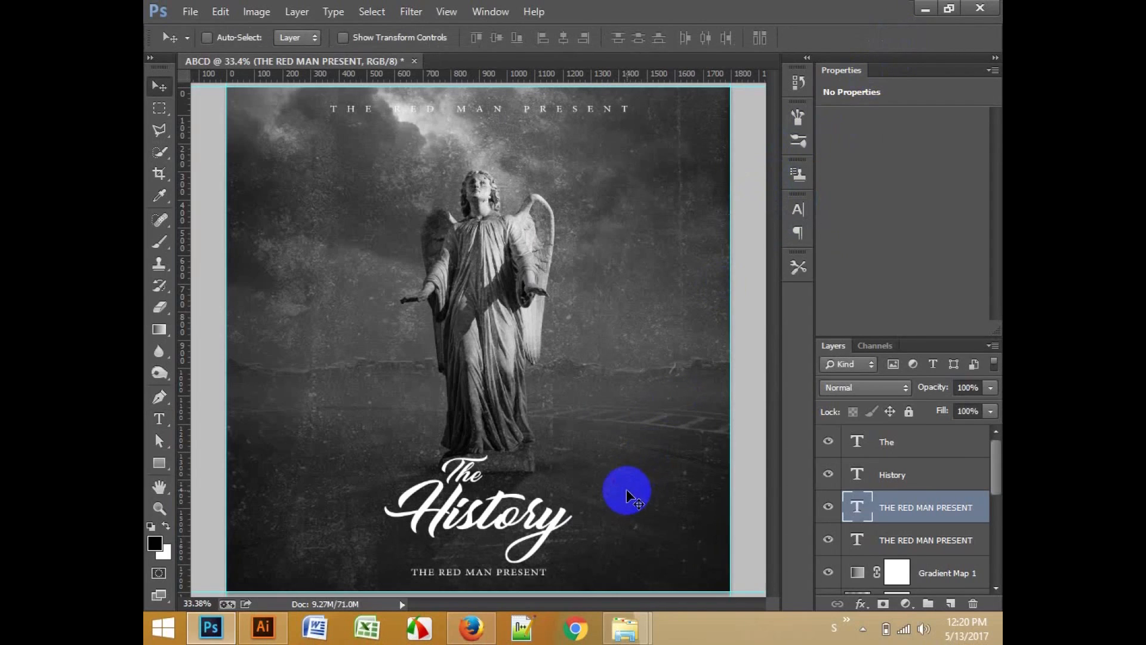
{"action": "left_click_drag", "start_coordinate": [609, 486], "coordinate": [571, 464]}
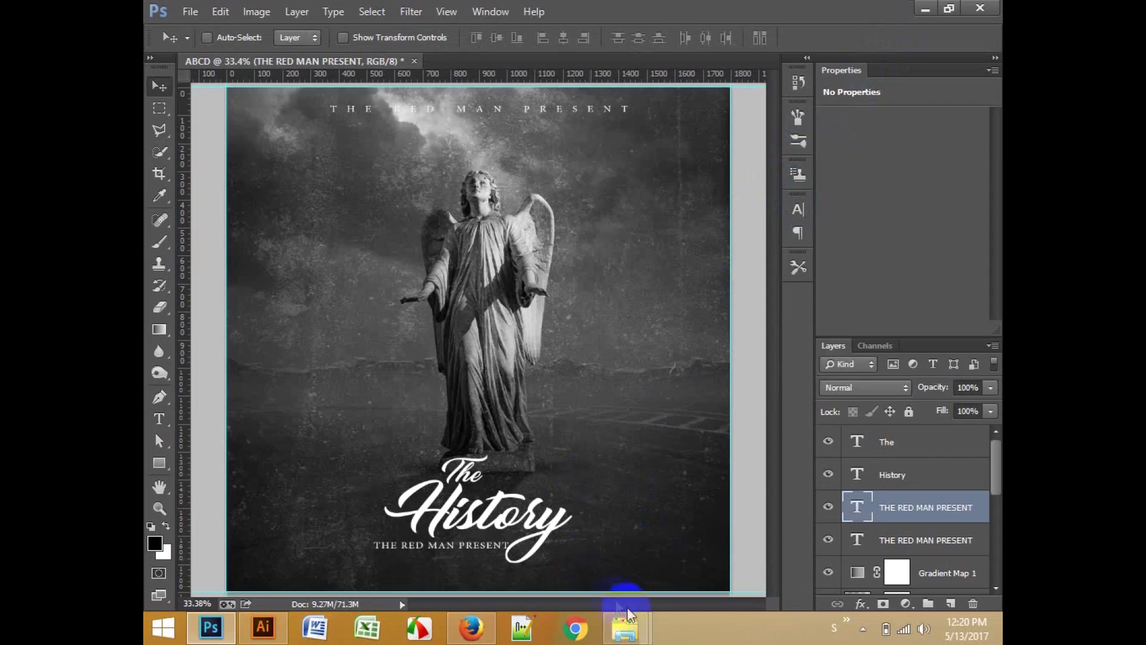
Step: Place the colorful ink splatter image from the Album Cover Design folder, set it to Multiply and position it around the title
{"action": "left_click", "coordinate": [635, 624]}
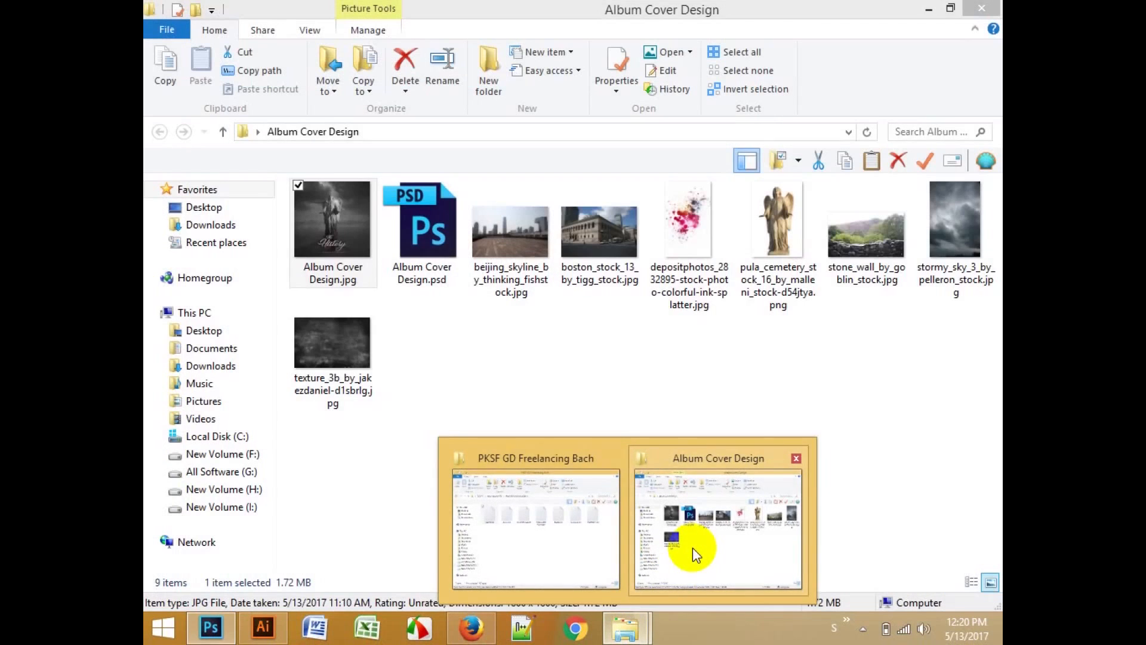
{"action": "left_click", "coordinate": [692, 547]}
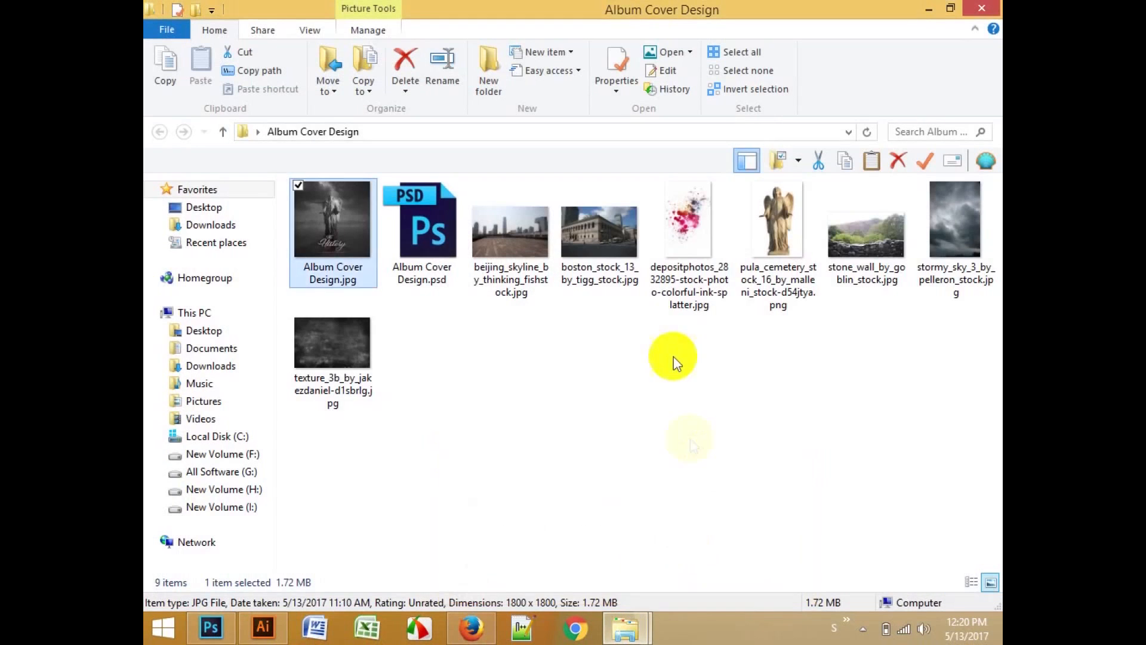
{"action": "left_click_drag", "start_coordinate": [687, 225], "coordinate": [550, 398]}
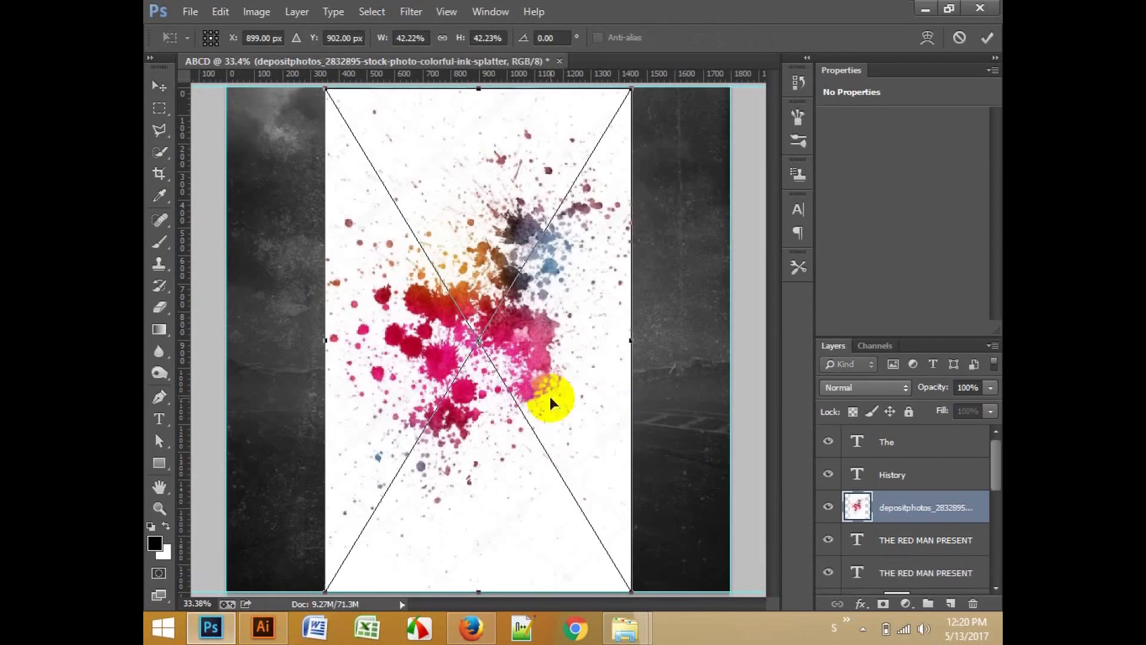
{"action": "left_click", "coordinate": [848, 389]}
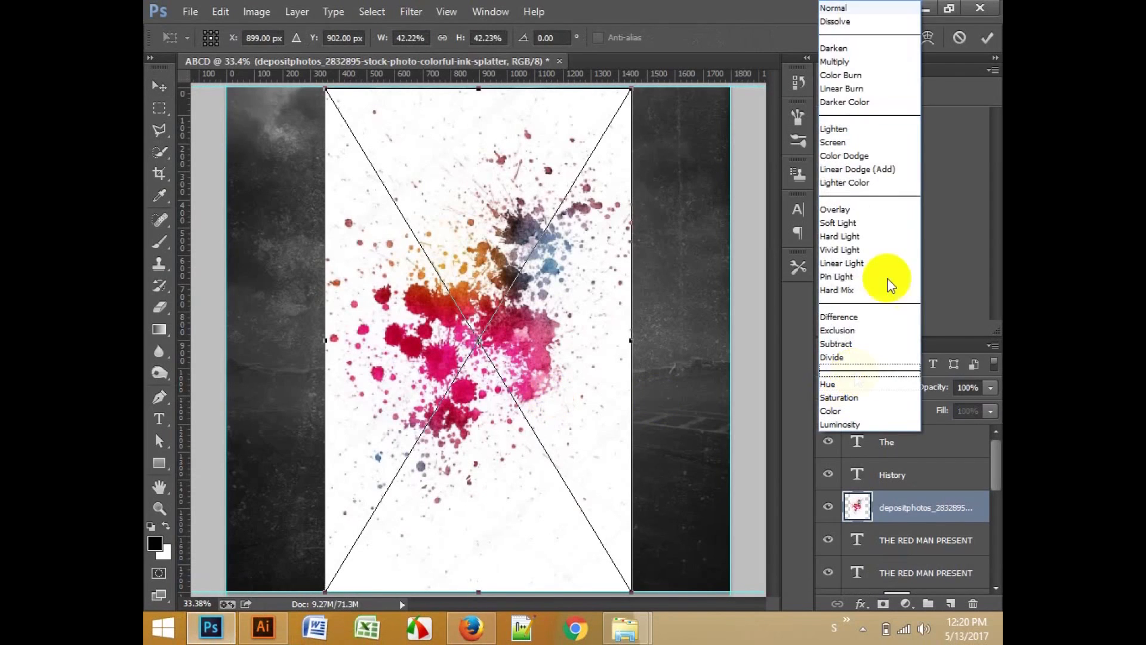
{"action": "left_click", "coordinate": [841, 63]}
{"action": "left_click_drag", "start_coordinate": [533, 260], "coordinate": [544, 471]}
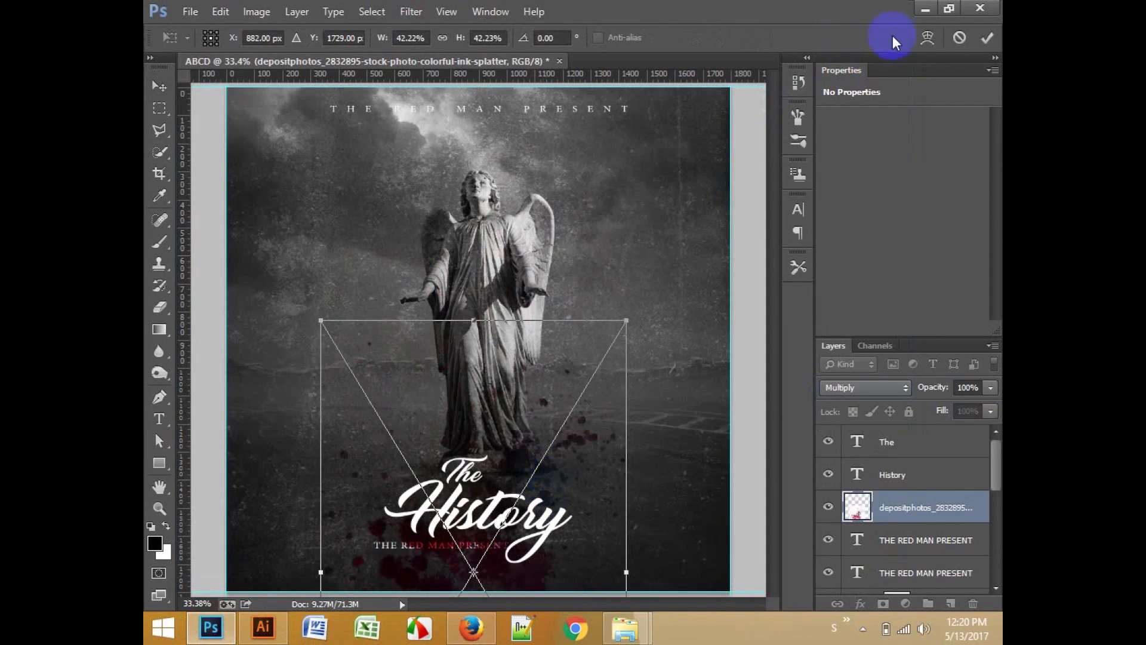
{"action": "left_click", "coordinate": [986, 40]}
Step: Move the ink splatter layer below both "THE RED MAN PRESENT" text layers, just above Gradient Map 1
{"action": "scroll", "coordinate": [884, 512], "scroll_direction": "down", "scroll_amount": 1}
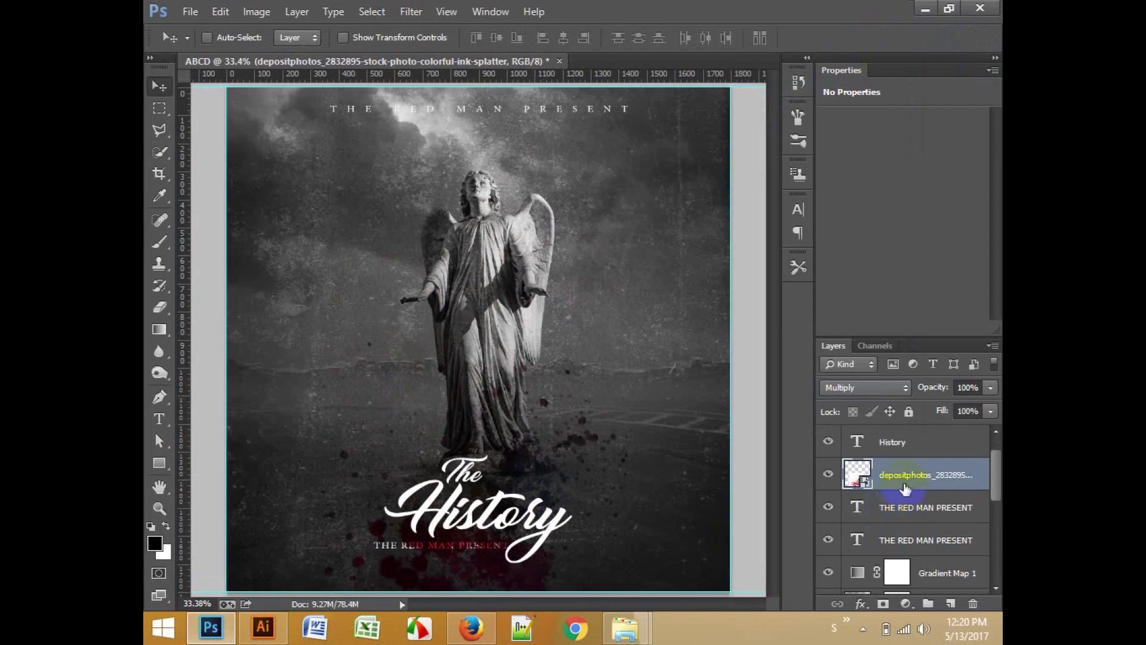
{"action": "left_click_drag", "start_coordinate": [908, 488], "coordinate": [903, 550]}
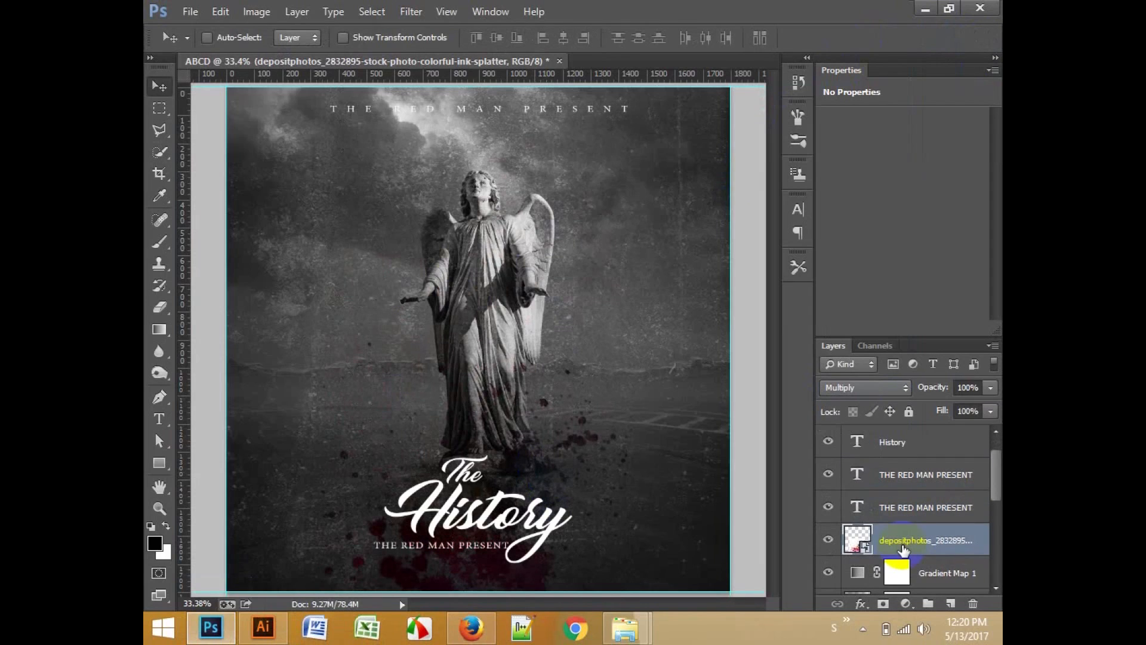
{"action": "scroll", "coordinate": [573, 439], "scroll_direction": "down", "scroll_amount": 1}
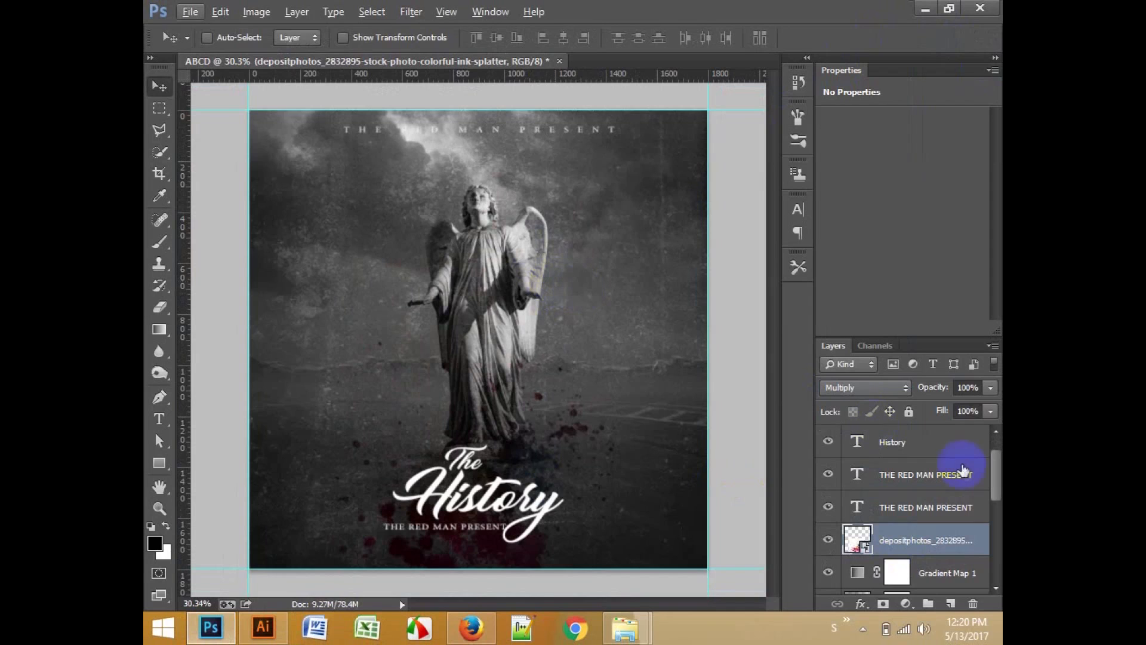
Step: Add a new empty layer above the "The" text layer at the top of the layer stack
{"action": "scroll", "coordinate": [951, 473], "scroll_direction": "up", "scroll_amount": 1}
{"action": "left_click", "coordinate": [948, 452]}
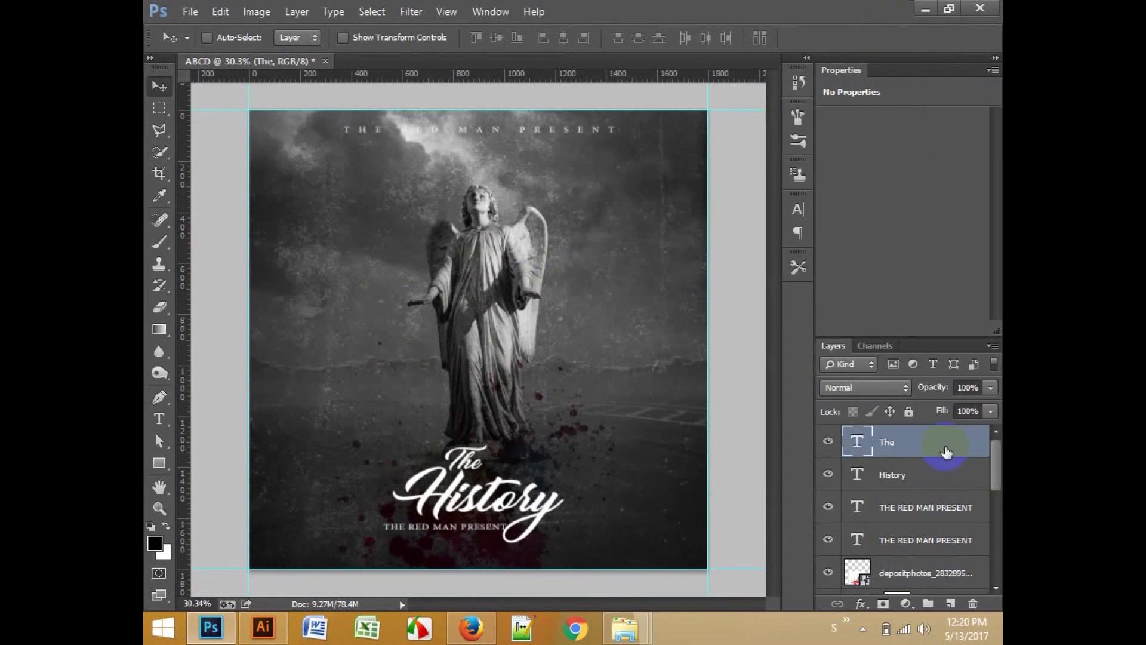
{"action": "key", "text": "ctrl+shift+alt+e"}
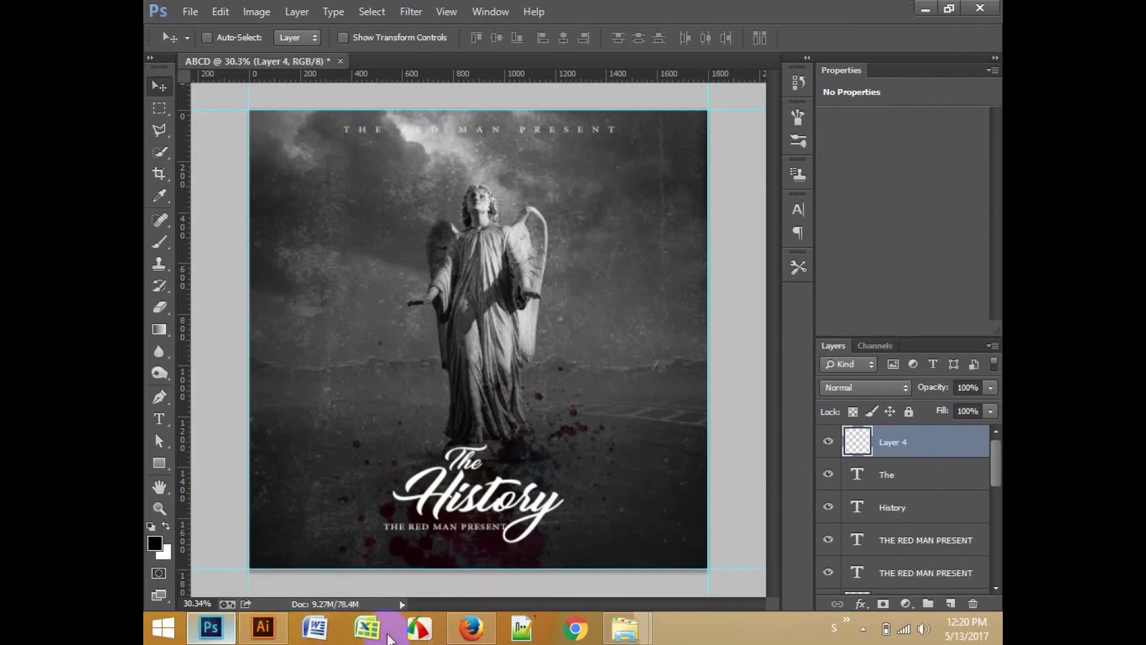
Step: Switch to Firefox and copy the full-size blue optical flare image (maxresdefault.jpg)
{"action": "left_click", "coordinate": [471, 627]}
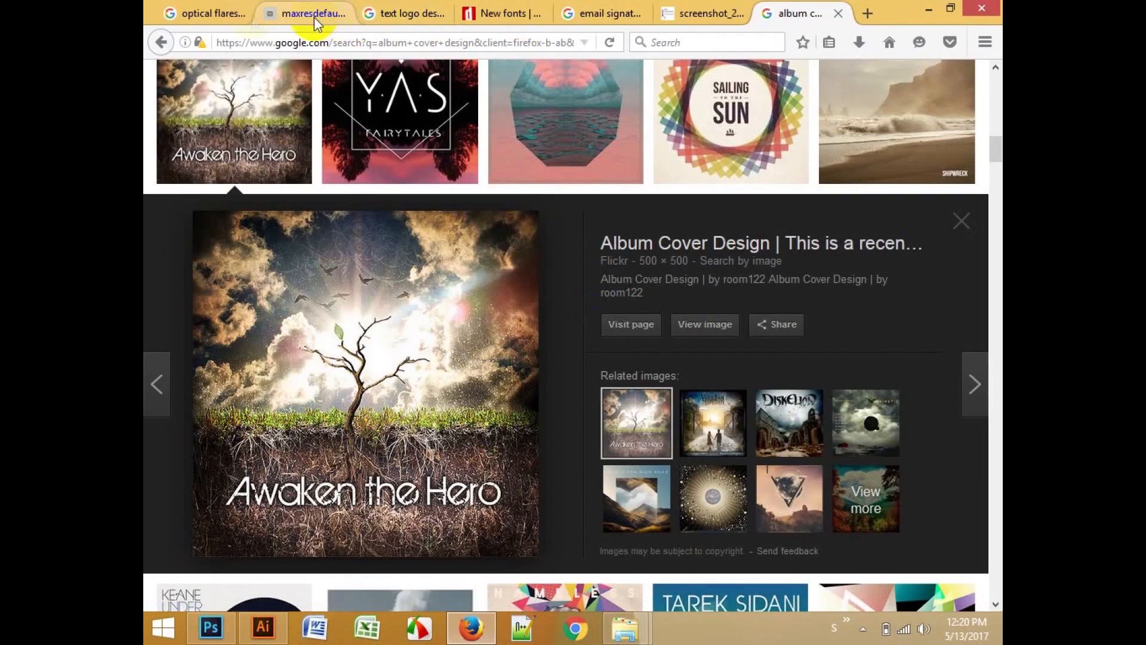
{"action": "left_click", "coordinate": [206, 13]}
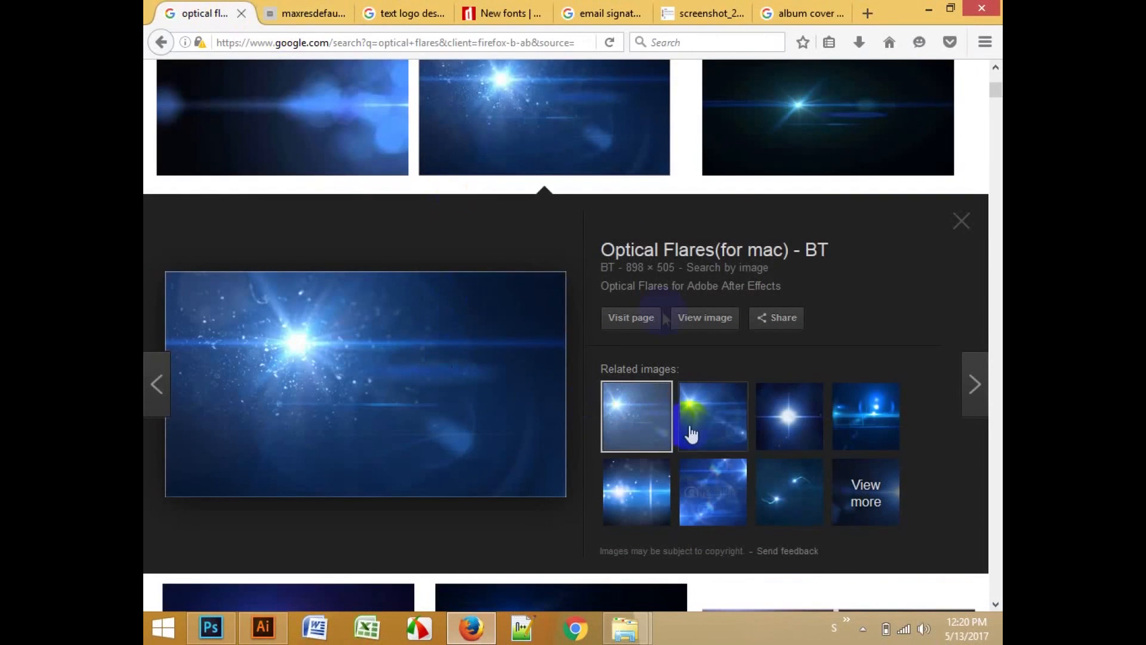
{"action": "scroll", "coordinate": [467, 495], "scroll_direction": "down", "scroll_amount": 3}
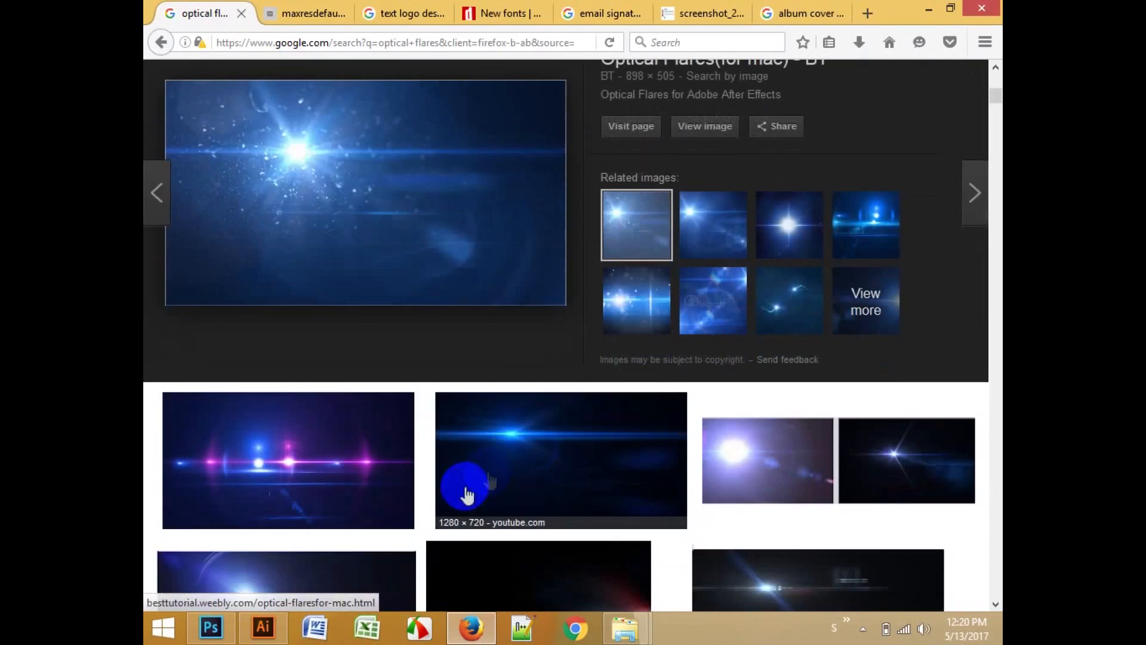
{"action": "left_click", "coordinate": [514, 462]}
{"action": "scroll", "coordinate": [516, 462], "scroll_direction": "up", "scroll_amount": 6}
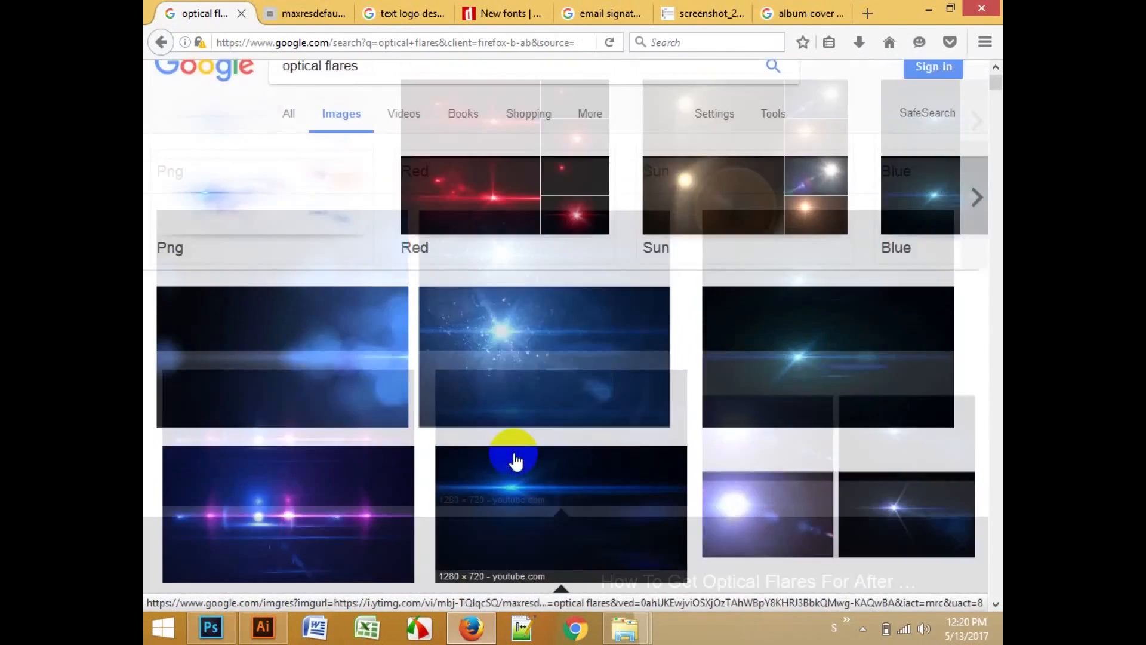
{"action": "left_click", "coordinate": [305, 13]}
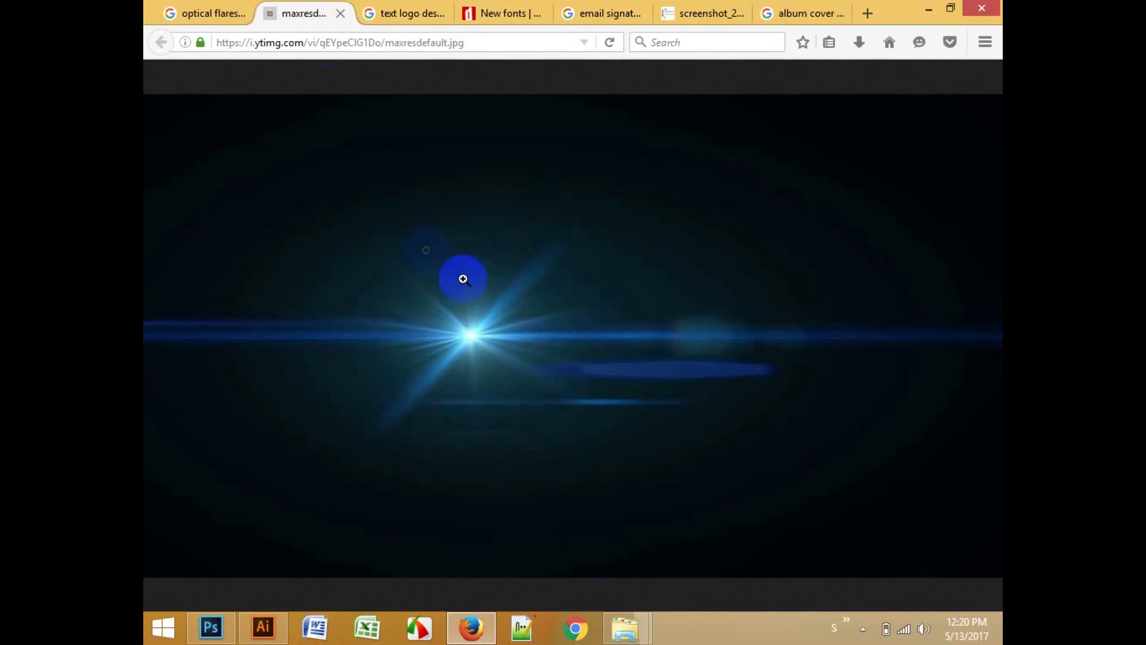
{"action": "right_click", "coordinate": [488, 281]}
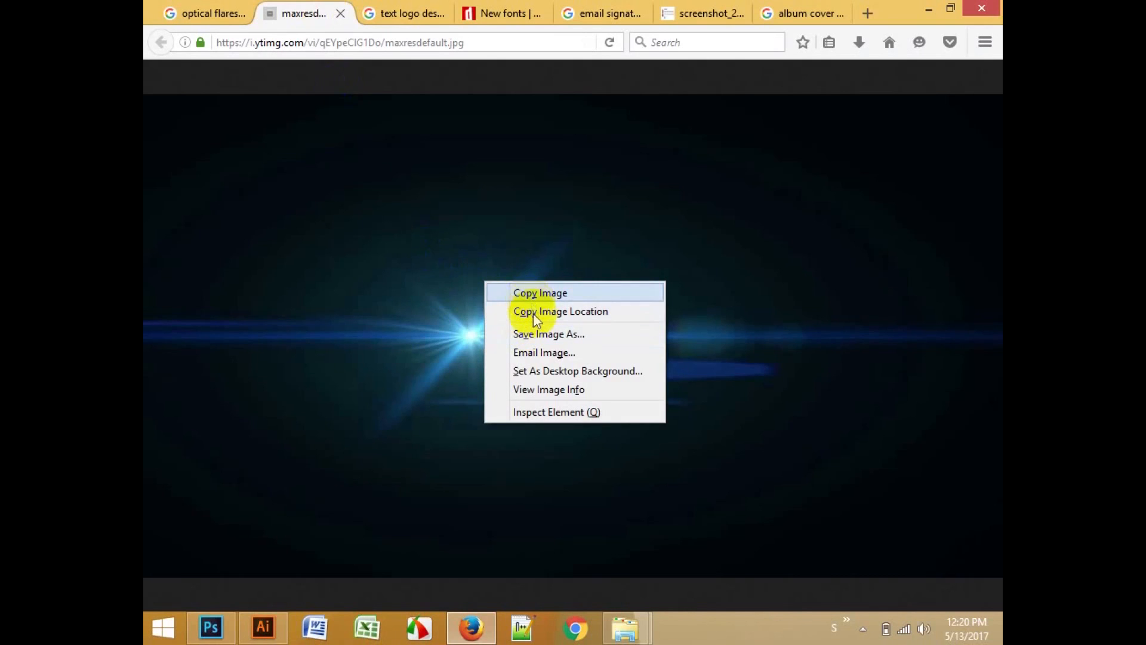
{"action": "left_click", "coordinate": [538, 292]}
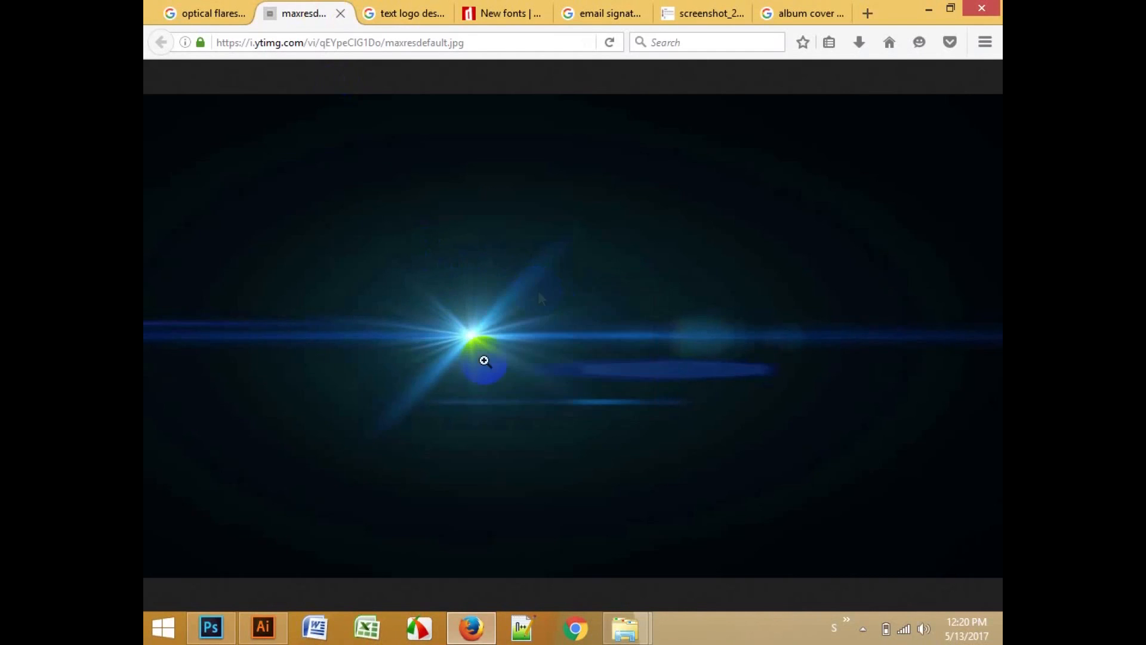
Step: Return to Photoshop and paste the copied flare image onto a new layer at the top of the layer stack
{"action": "left_click", "coordinate": [471, 632]}
{"action": "left_click", "coordinate": [590, 477]}
{"action": "key", "text": "ctrl+v"}
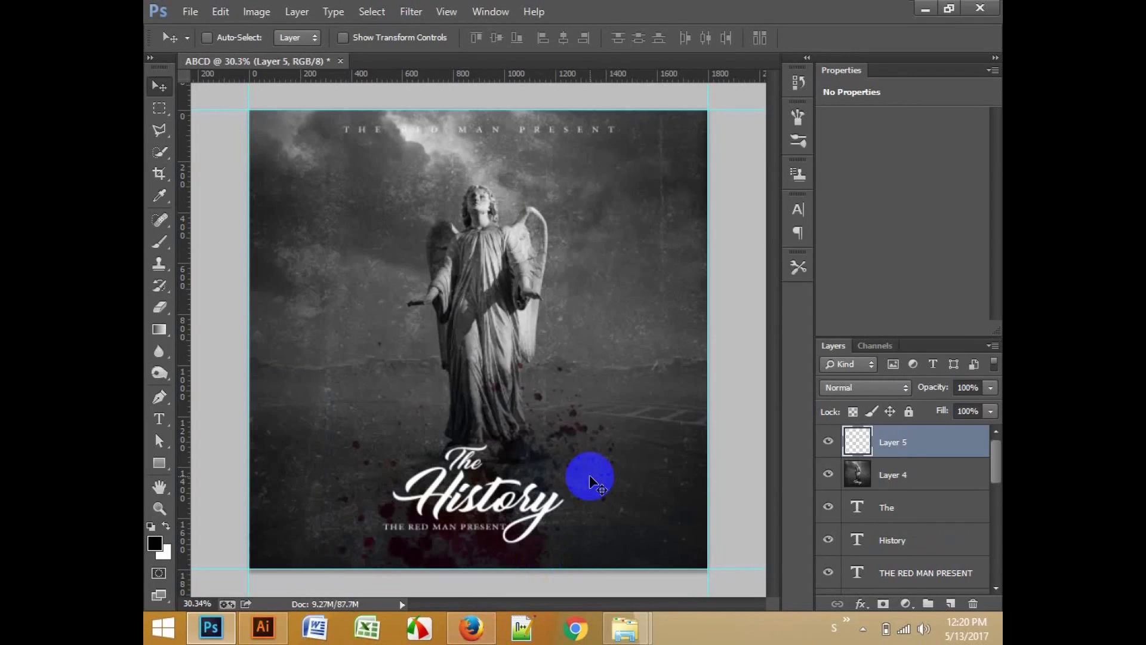
{"action": "left_click", "coordinate": [250, 21]}
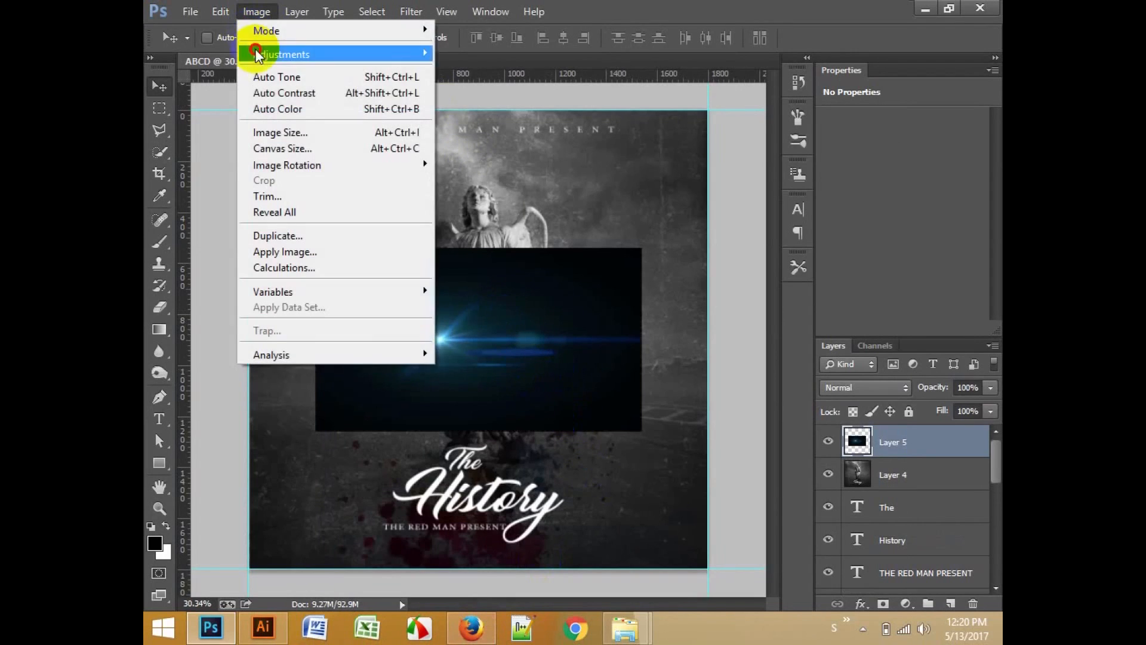
{"action": "mouse_move", "coordinate": [262, 51]}
{"action": "left_click", "coordinate": [450, 151]}
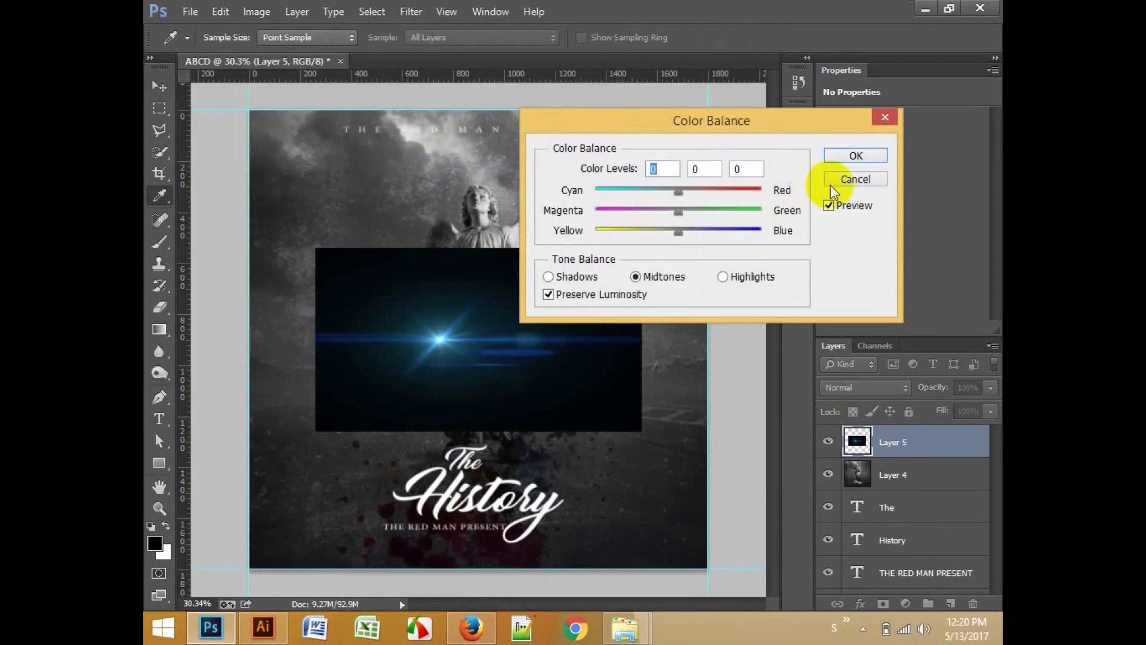
{"action": "left_click", "coordinate": [851, 179]}
Step: Convert the flare layer to grayscale with the Black & White adjustment, using the Default preset
{"action": "left_click", "coordinate": [256, 11]}
{"action": "mouse_move", "coordinate": [293, 59]}
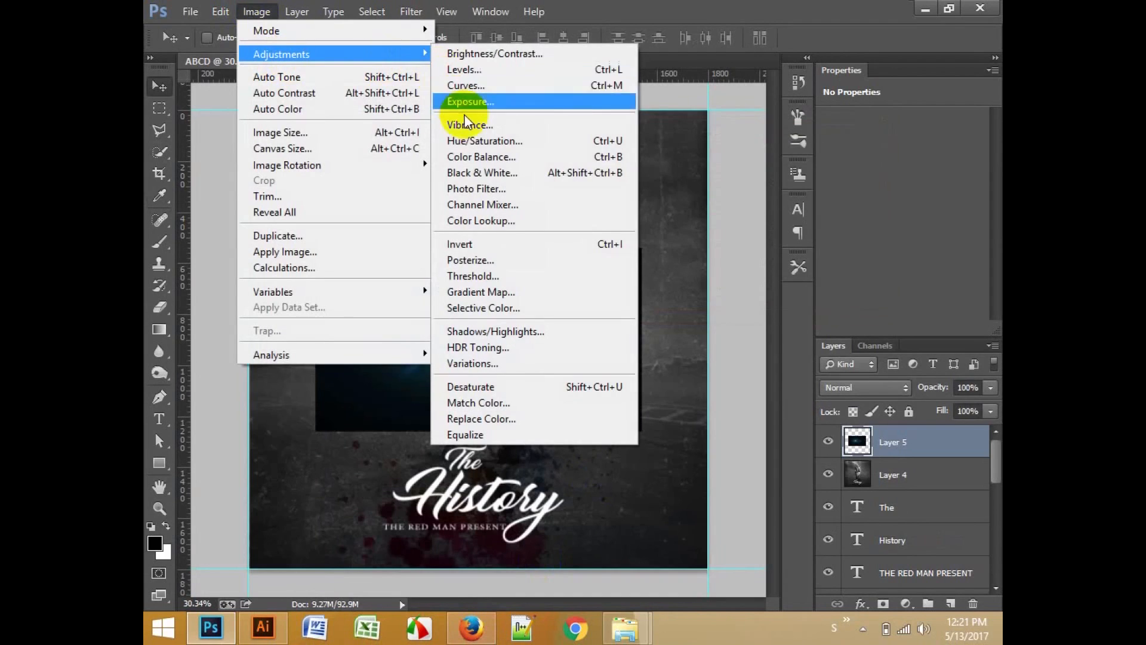
{"action": "left_click", "coordinate": [478, 173]}
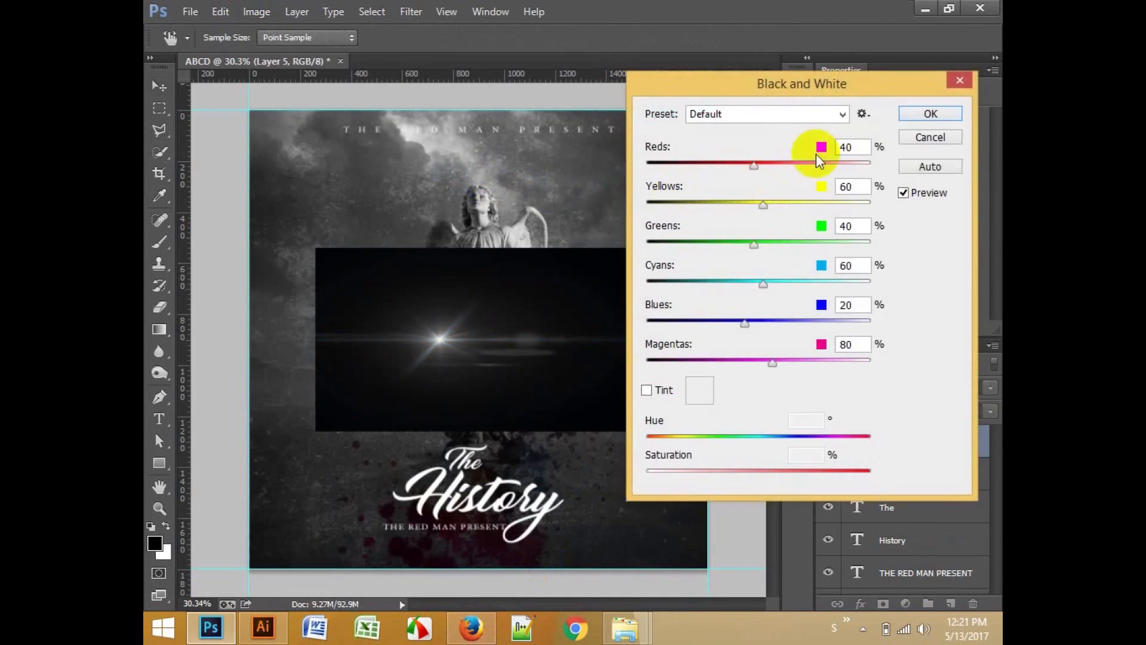
{"action": "left_click", "coordinate": [922, 114]}
Step: Set the flare layer's blend mode to Screen and move its bright point onto the statue's wing in the image's right half
{"action": "left_click", "coordinate": [860, 382]}
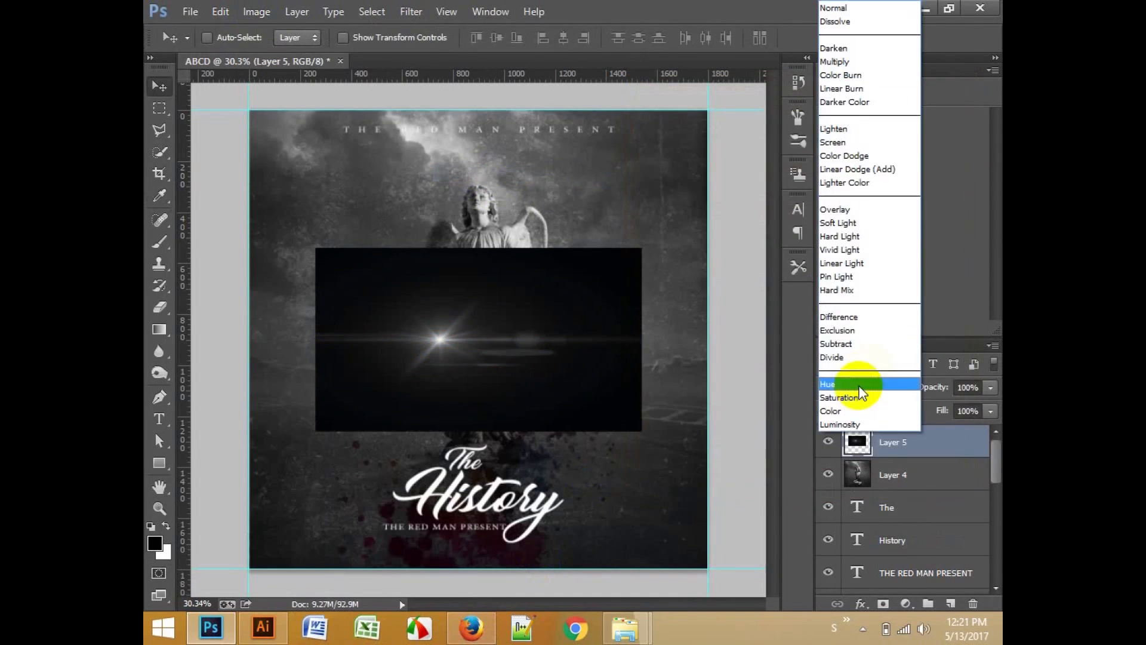
{"action": "left_click", "coordinate": [843, 144]}
{"action": "left_click_drag", "start_coordinate": [563, 338], "coordinate": [557, 224]}
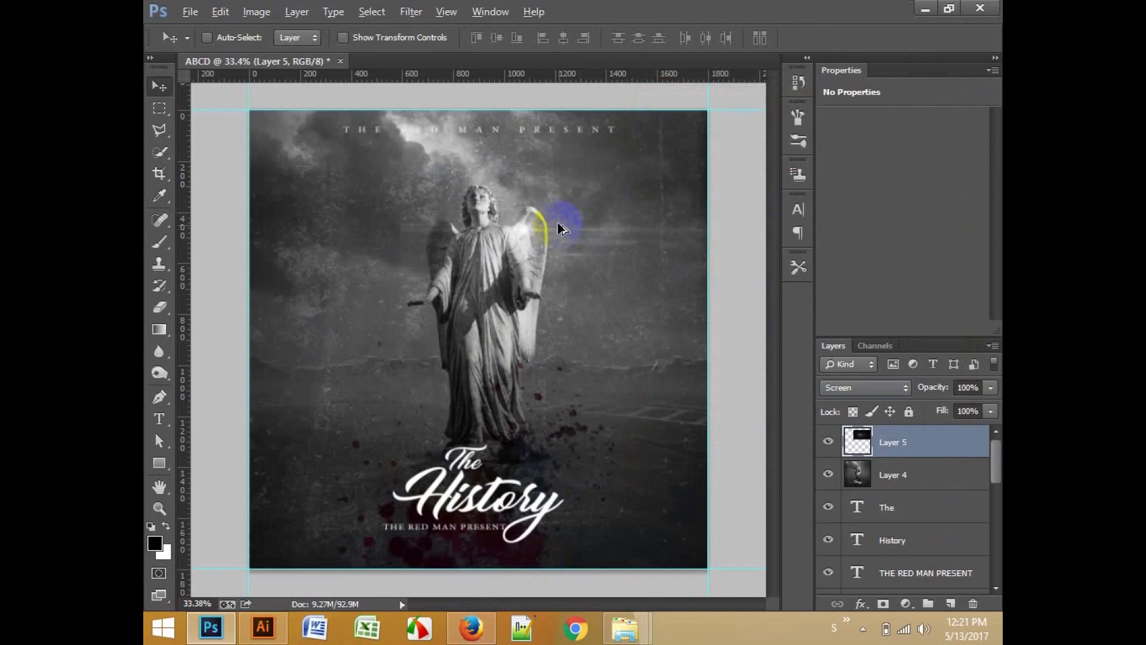
Step: Darken the flare layer with Levels by raising the black input level to 19
{"action": "scroll", "coordinate": [558, 224], "scroll_direction": "up", "scroll_amount": 1}
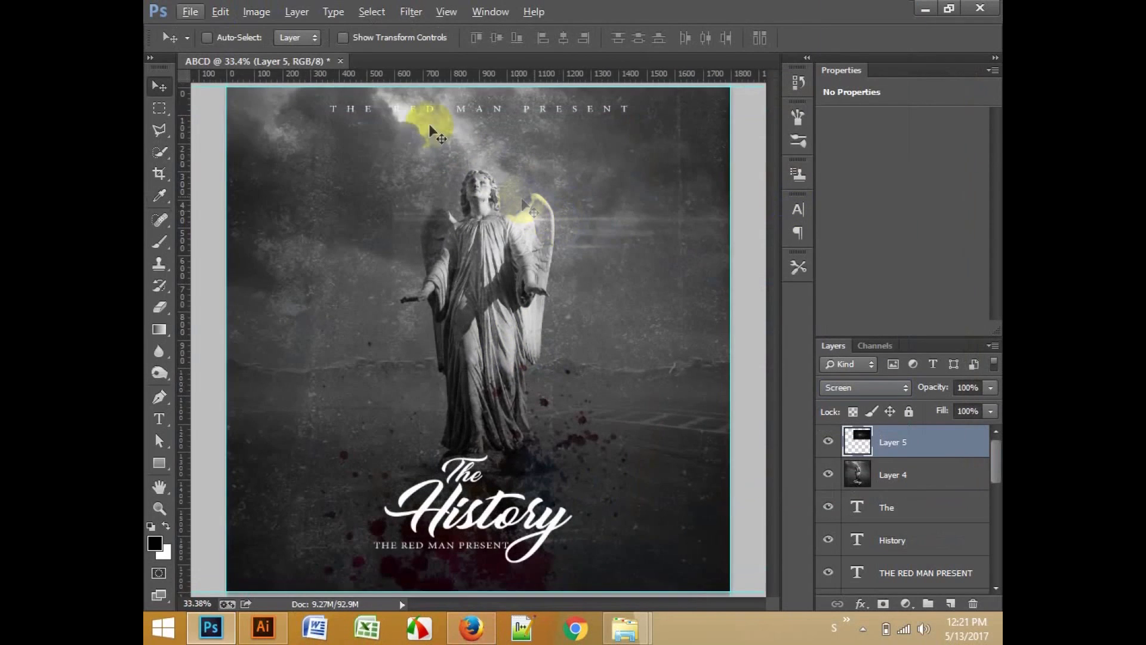
{"action": "left_click", "coordinate": [252, 11]}
{"action": "mouse_move", "coordinate": [298, 52]}
{"action": "left_click", "coordinate": [453, 73]}
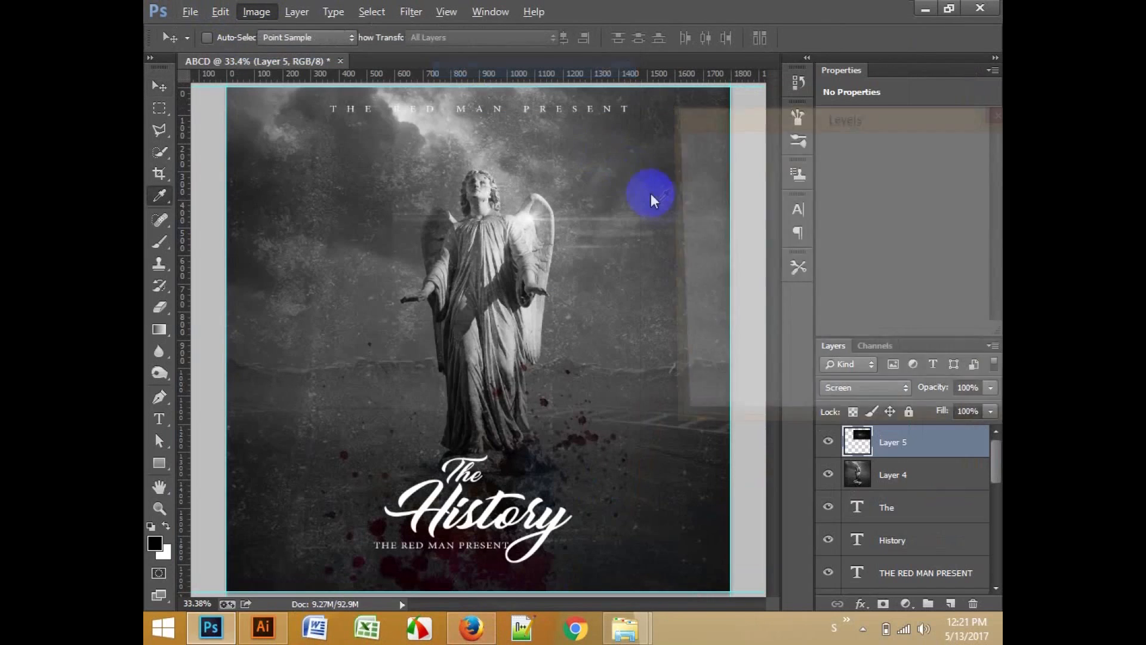
{"action": "left_click_drag", "start_coordinate": [700, 307], "coordinate": [717, 311]}
{"action": "left_click", "coordinate": [971, 148]}
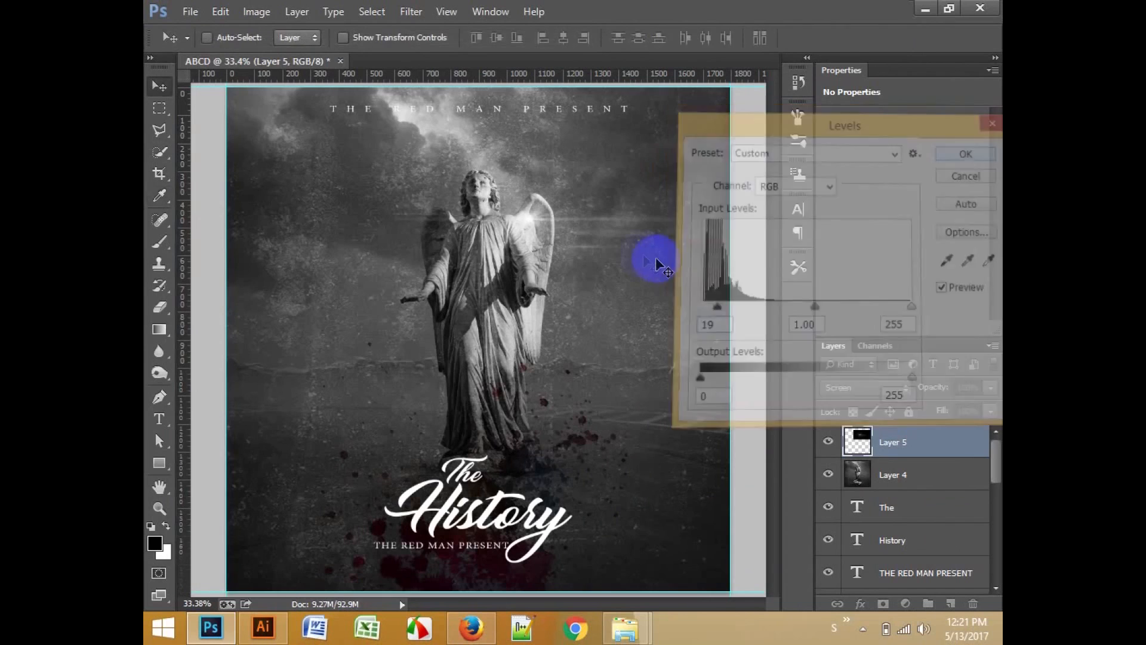
Step: Flip the flare horizontally, enlarge it slightly and reposition its glow between the statue's shoulder and the wing
{"action": "key", "text": "ctrl+t"}
{"action": "right_click", "coordinate": [589, 234]}
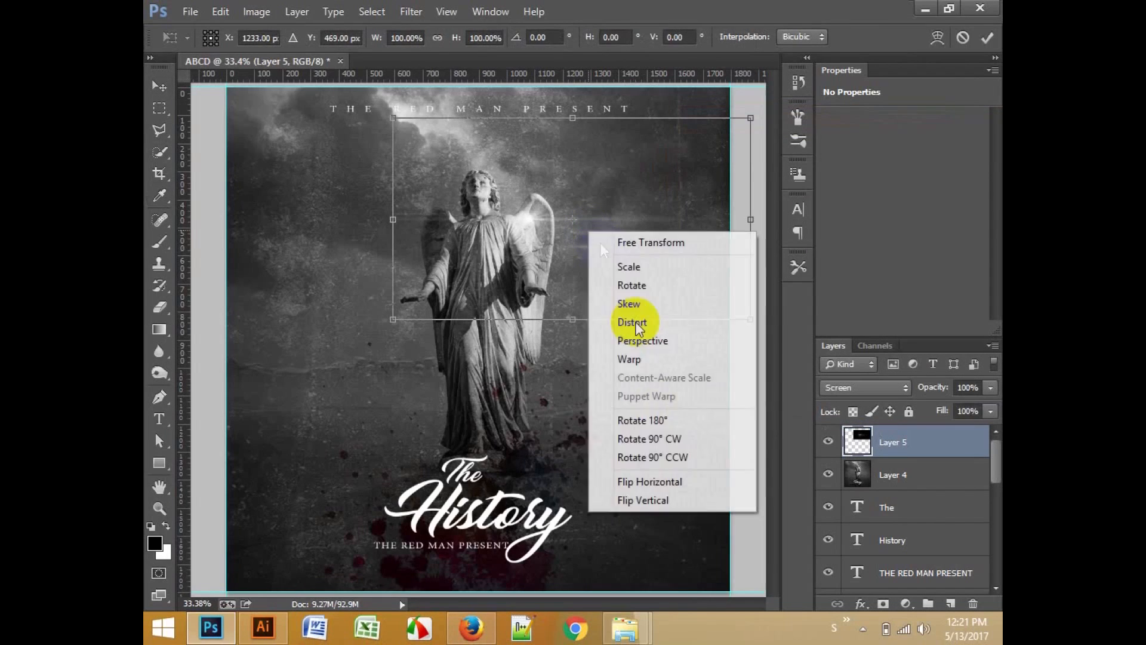
{"action": "left_click", "coordinate": [664, 483]}
{"action": "left_click_drag", "start_coordinate": [586, 251], "coordinate": [514, 256]}
{"action": "left_click_drag", "start_coordinate": [654, 318], "coordinate": [688, 338]}
{"action": "left_click_drag", "start_coordinate": [633, 289], "coordinate": [623, 294]}
{"action": "key", "text": "Return"}
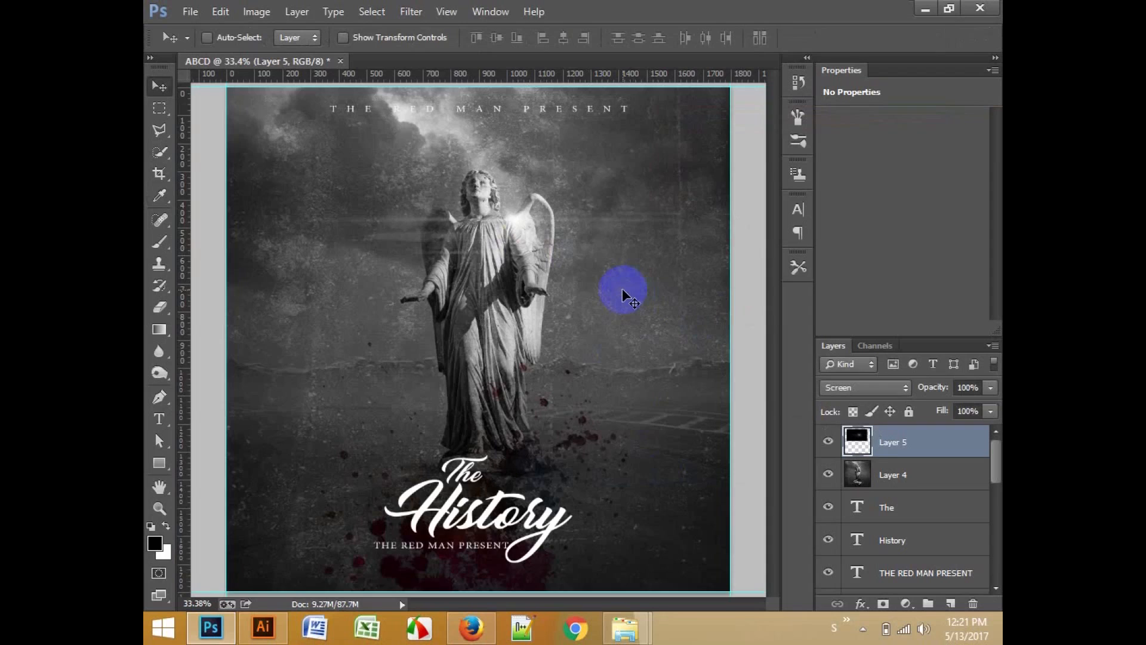
Step: Stamp all visible layers into a new merged layer above the flare layer
{"action": "scroll", "coordinate": [622, 290], "scroll_direction": "down", "scroll_amount": 3}
{"action": "scroll", "coordinate": [622, 290], "scroll_direction": "up", "scroll_amount": 2}
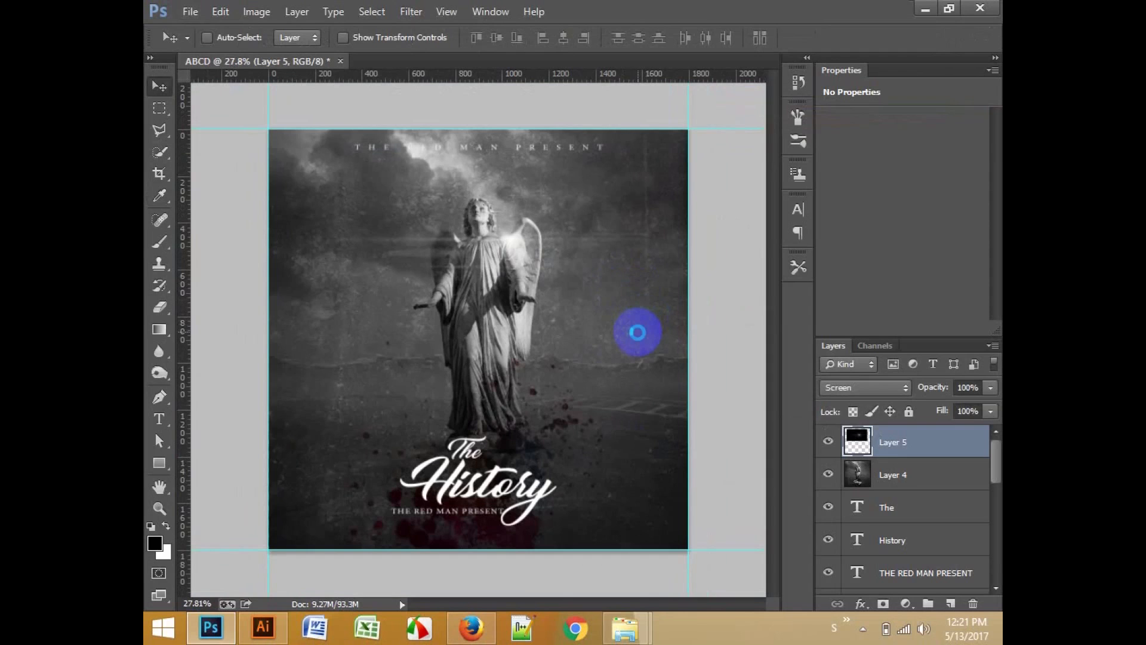
{"action": "key", "text": "ctrl+alt+shift+e"}
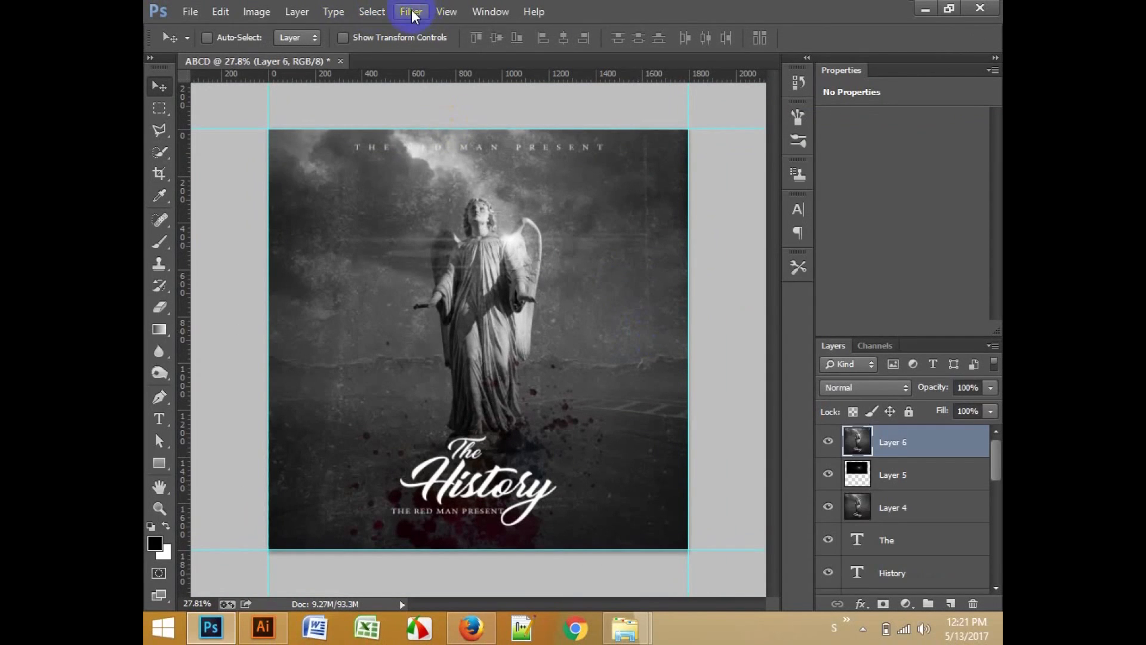
Step: Sharpen the merged layer with Unsharp Mask at amount 100%, radius 2.1 pixels and threshold 0
{"action": "left_click", "coordinate": [417, 11]}
{"action": "mouse_move", "coordinate": [455, 324]}
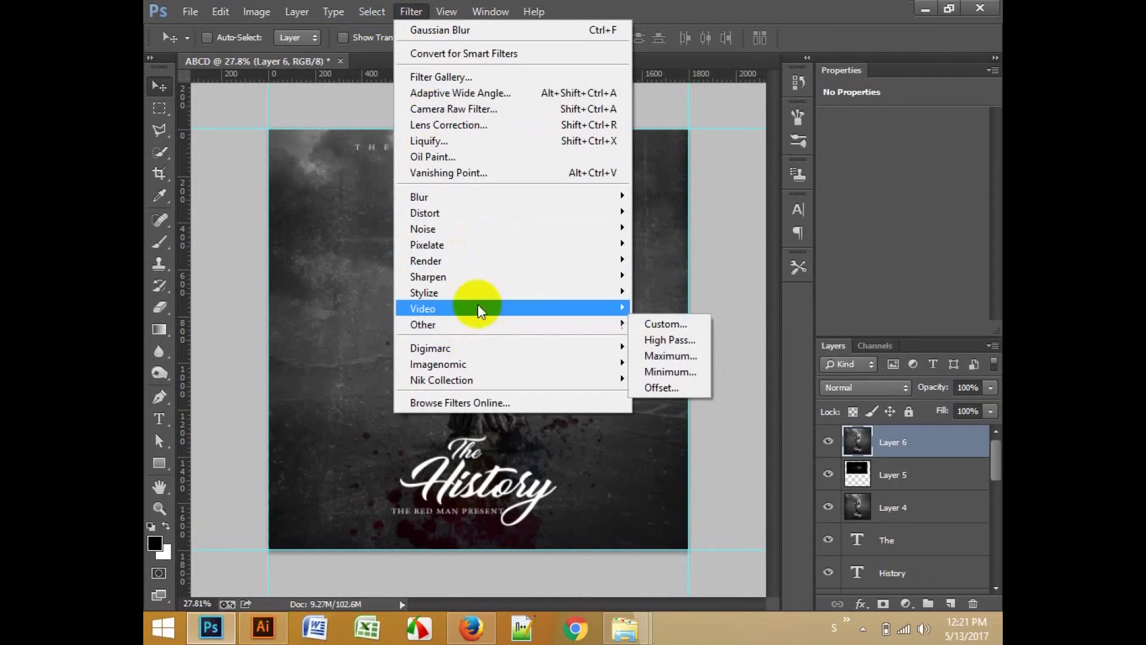
{"action": "mouse_move", "coordinate": [450, 278]}
{"action": "left_click", "coordinate": [671, 357]}
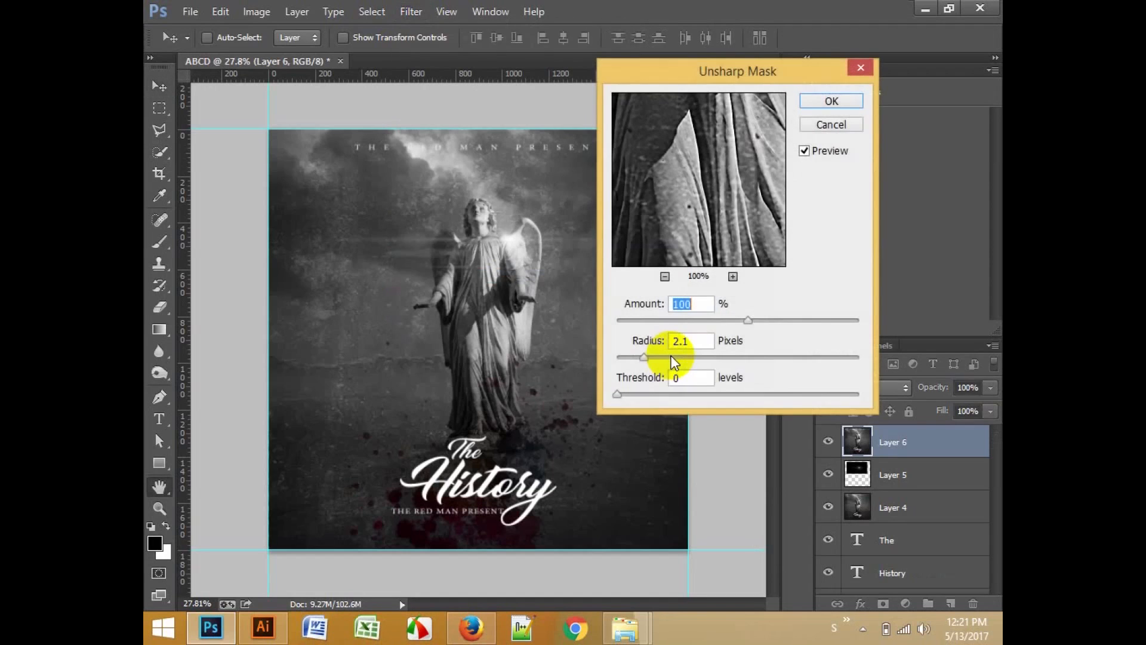
{"action": "left_click", "coordinate": [834, 107]}
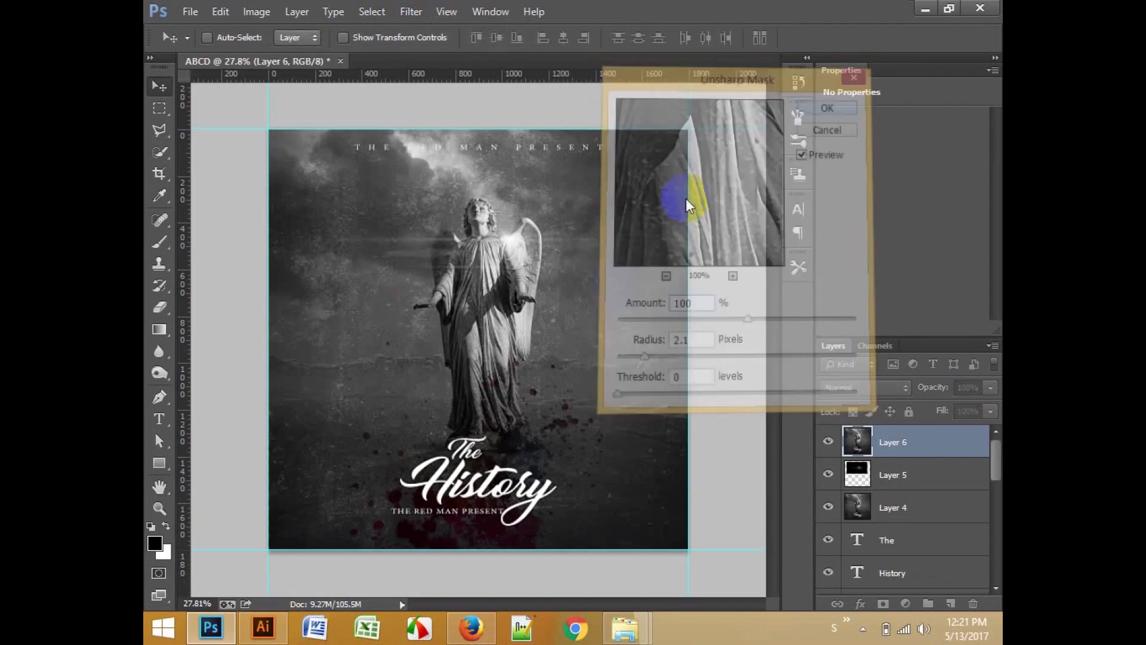
{"action": "scroll", "coordinate": [602, 308], "scroll_direction": "up", "scroll_amount": 2}
{"action": "scroll", "coordinate": [603, 307], "scroll_direction": "down", "scroll_amount": 1}
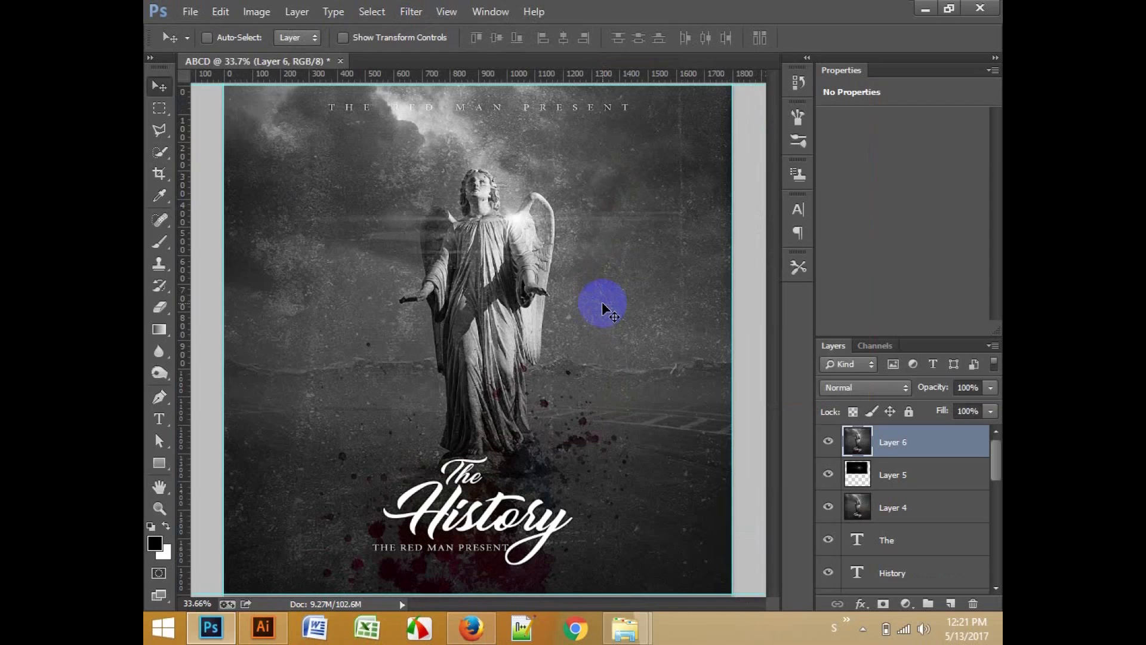
{"action": "left_click", "coordinate": [396, 15]}
{"action": "mouse_move", "coordinate": [425, 276]}
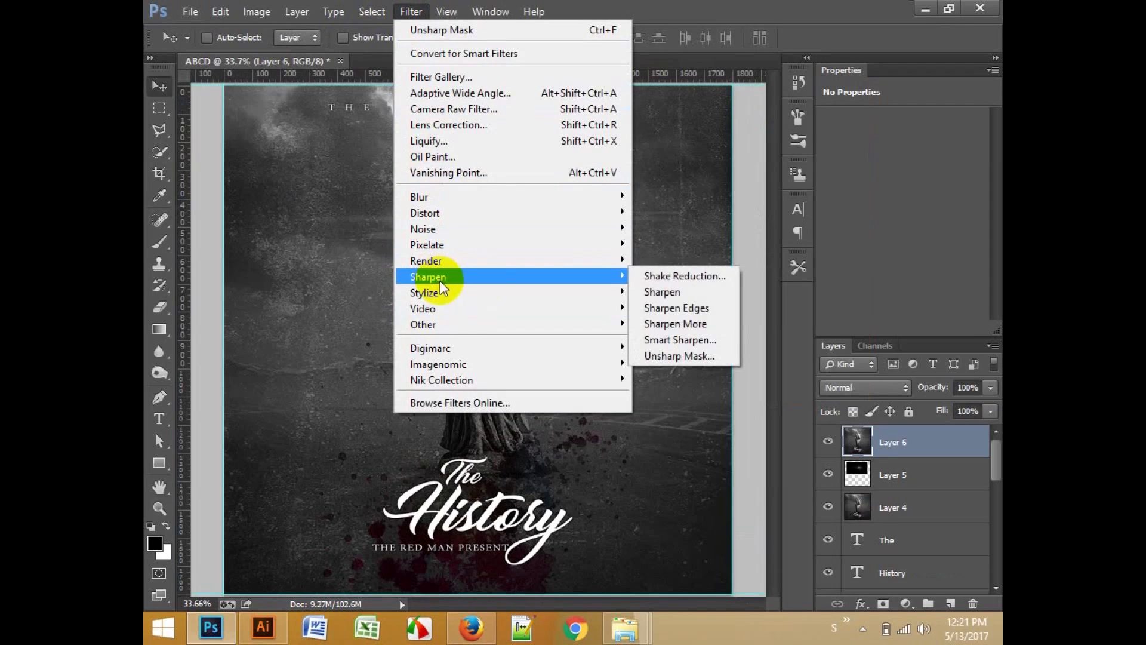
{"action": "left_click", "coordinate": [686, 358]}
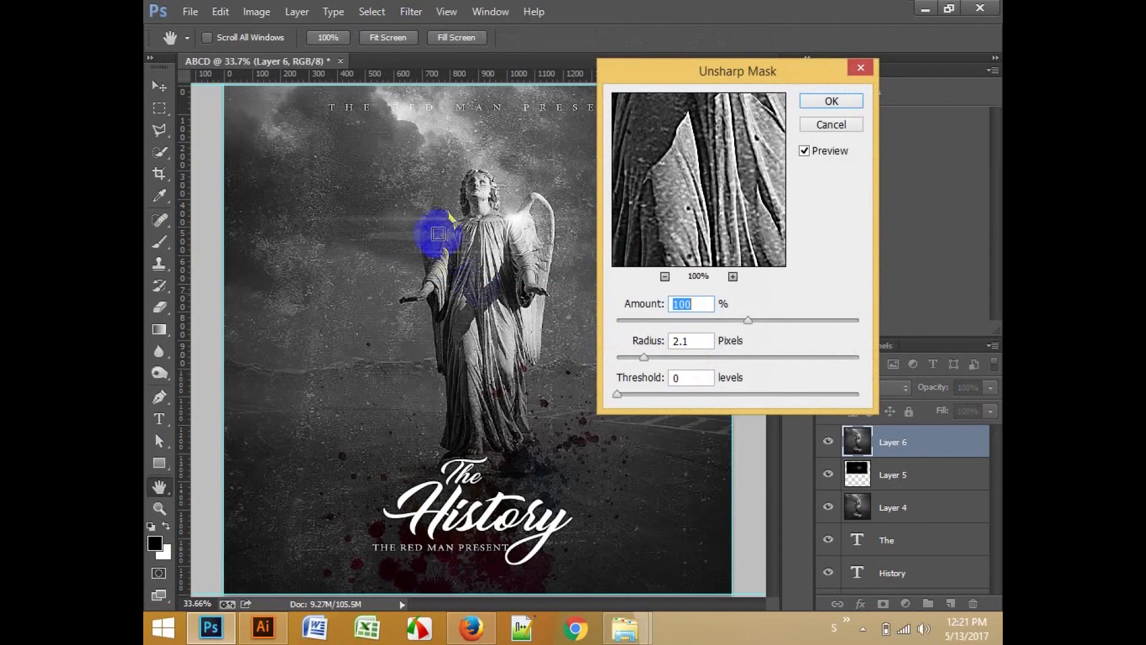
{"action": "left_click", "coordinate": [833, 127]}
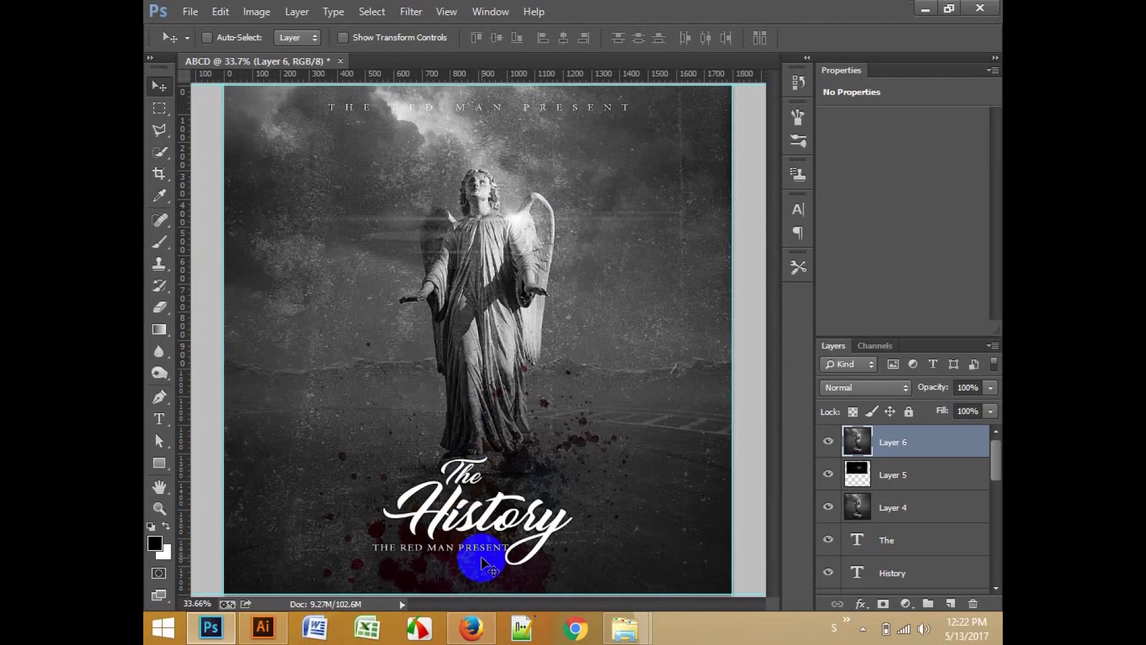
Step: Browse the album cover design image results in Firefox for examples, and return to the Photoshop cover
{"action": "left_click", "coordinate": [471, 627]}
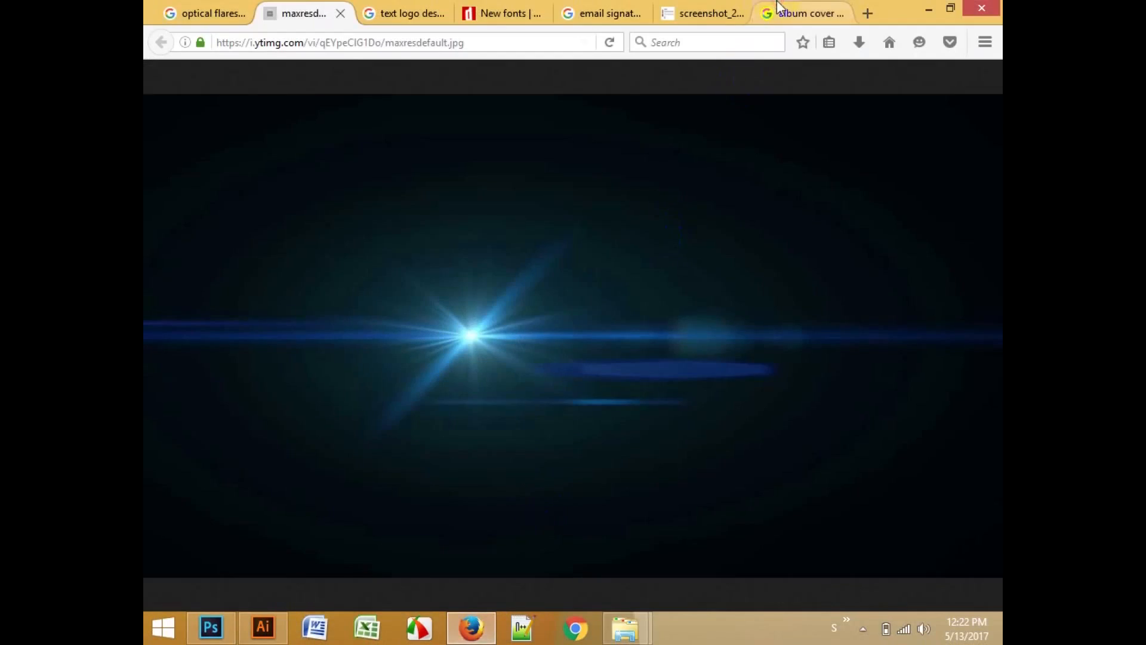
{"action": "left_click", "coordinate": [778, 8]}
{"action": "scroll", "coordinate": [768, 173], "scroll_direction": "up", "scroll_amount": 10}
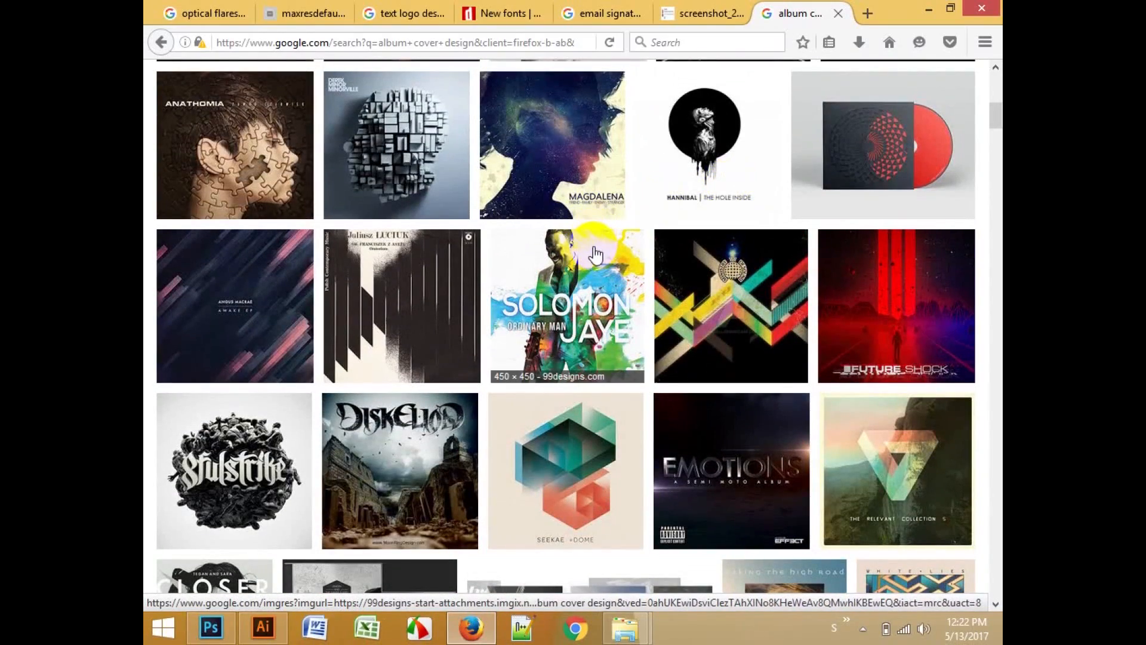
{"action": "scroll", "coordinate": [597, 254], "scroll_direction": "down", "scroll_amount": 3}
{"action": "scroll", "coordinate": [597, 254], "scroll_direction": "up", "scroll_amount": 5}
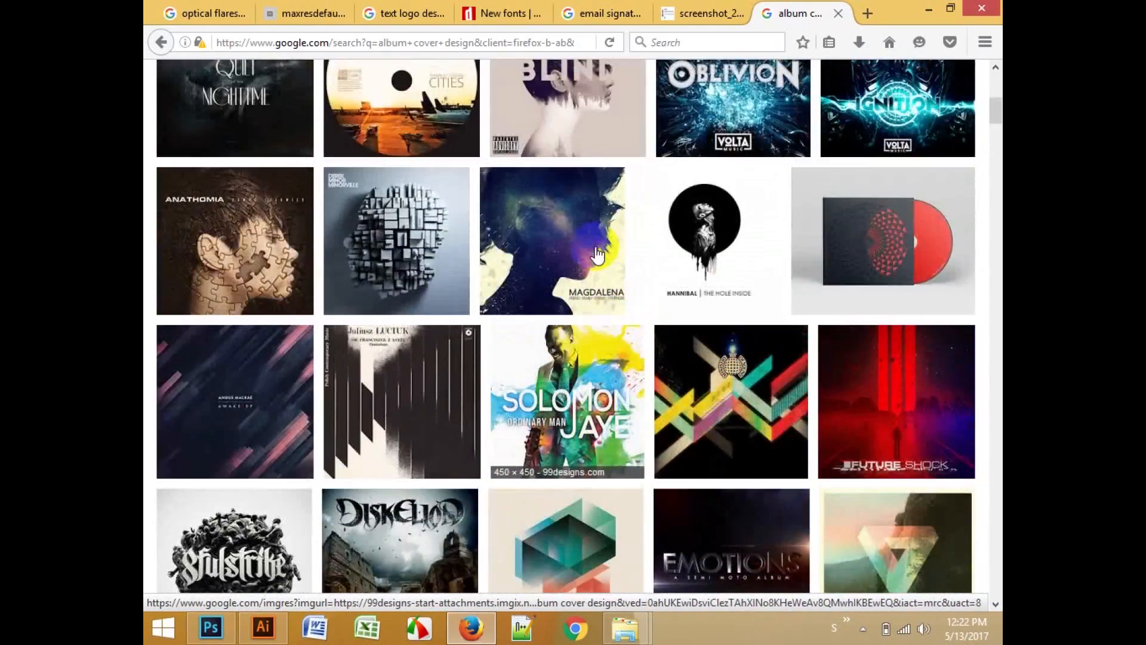
{"action": "left_click", "coordinate": [929, 10]}
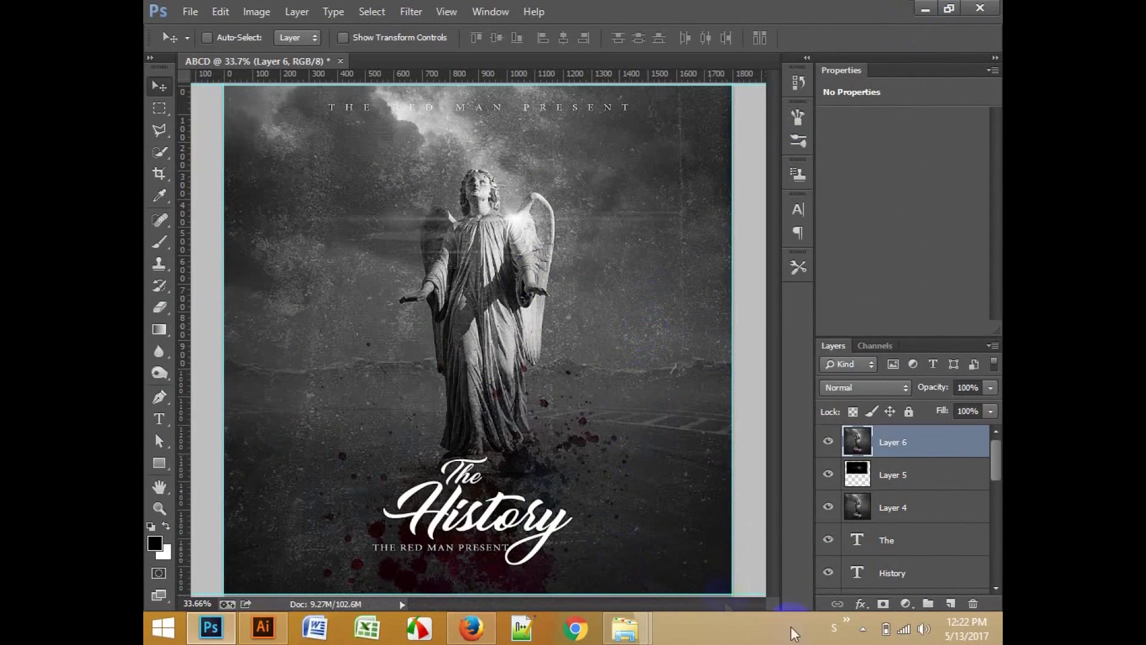
{"action": "left_click", "coordinate": [863, 631]}
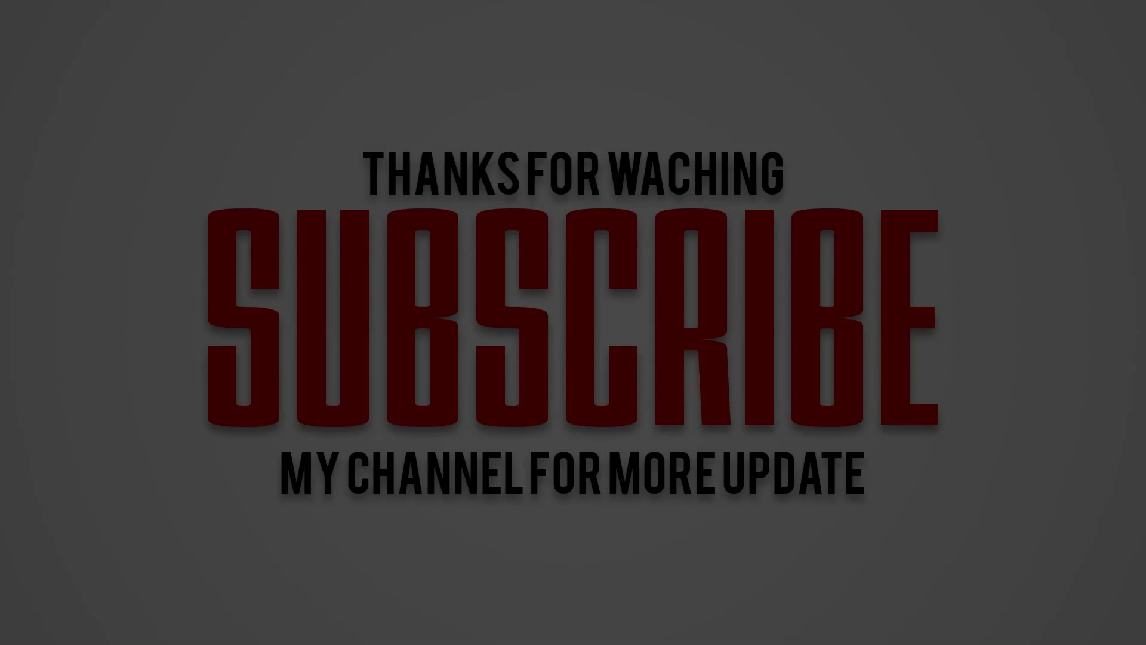